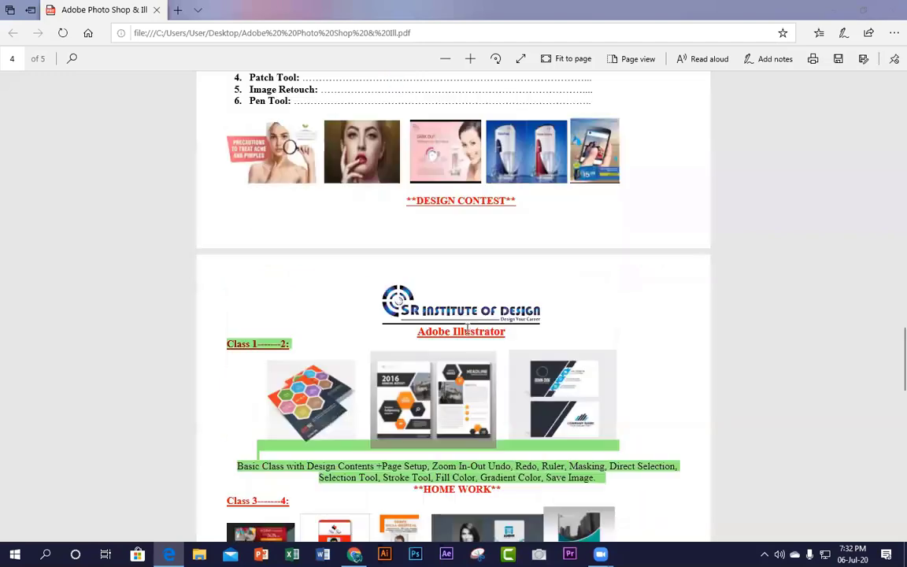
Step: Review the Adobe Illustrator class outline in the course PDF, minimize the document and refresh the desktop
scroll(343, 320, down, 2)
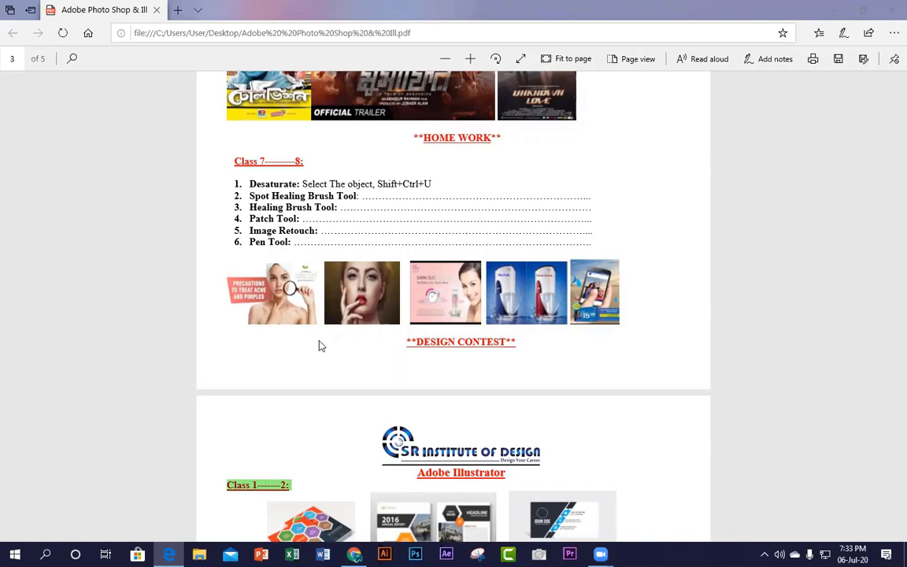
scroll(543, 356, down, 6)
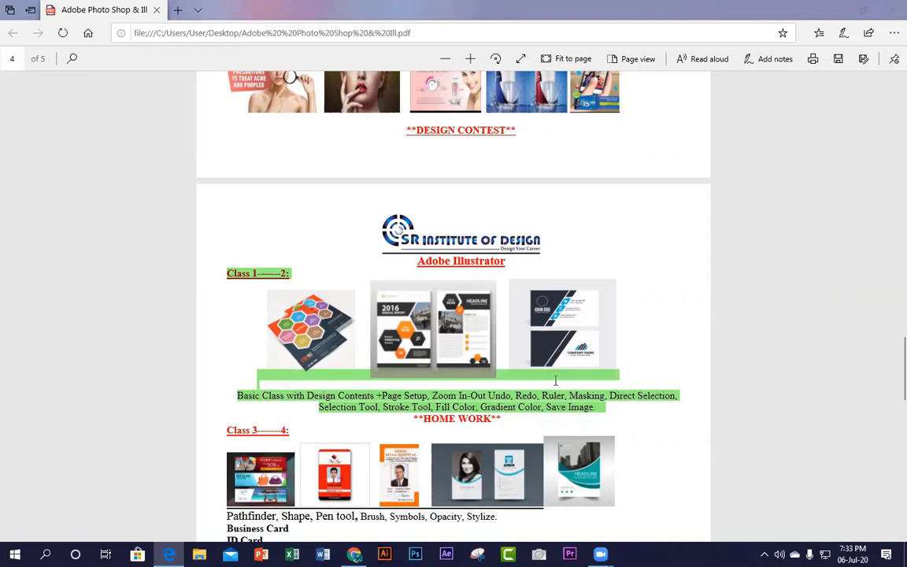
click(835, 10)
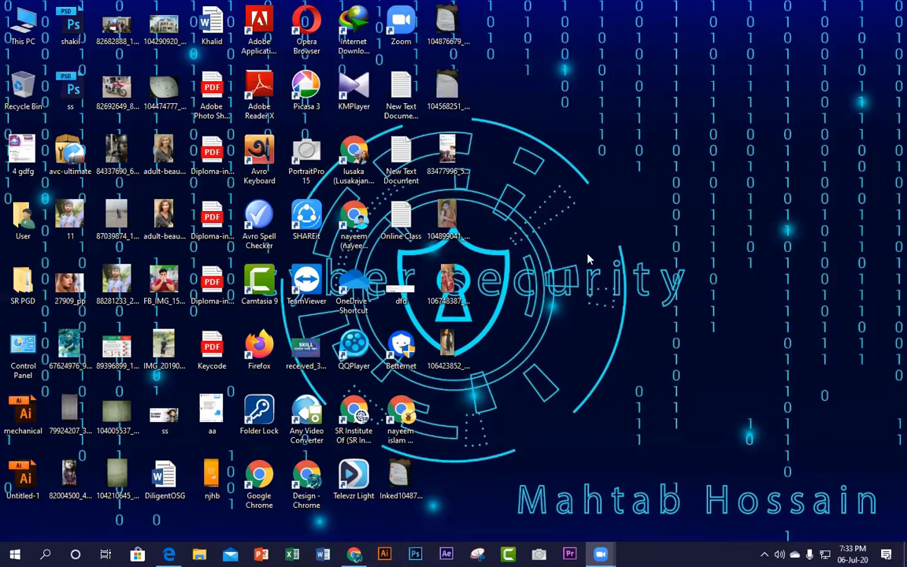
right_click(751, 137)
click(805, 172)
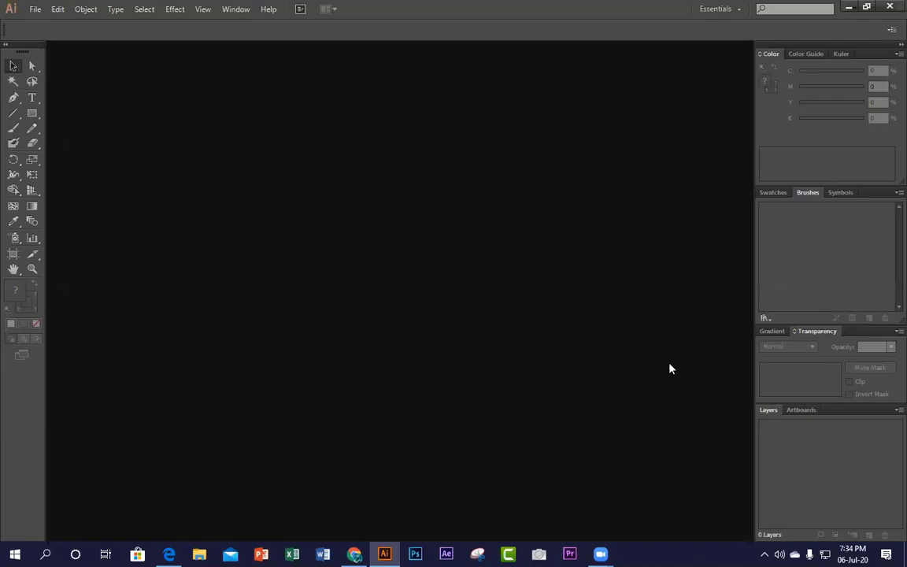
Step: Hide the Control, Tools, Brushes, Color, Layers and Transparency panels to leave the workspace empty
click(248, 15)
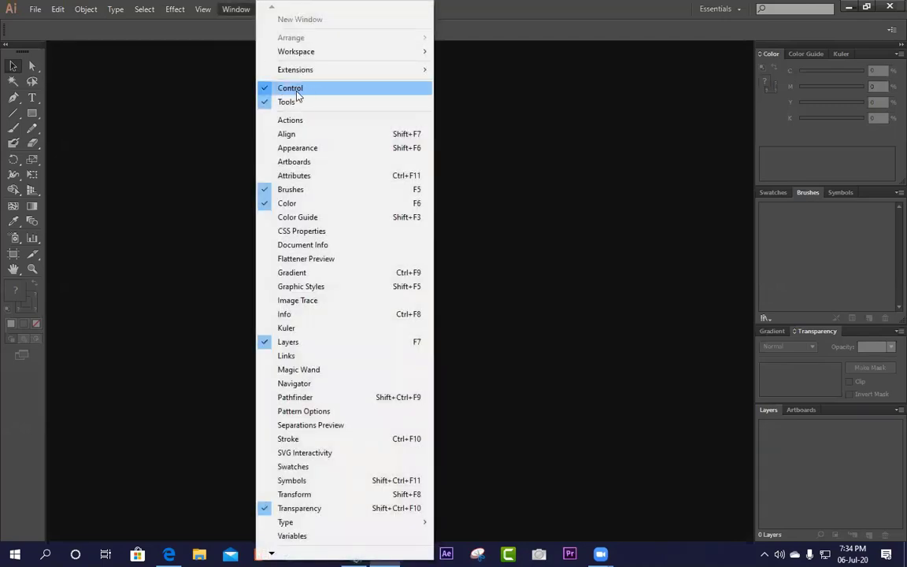
click(323, 89)
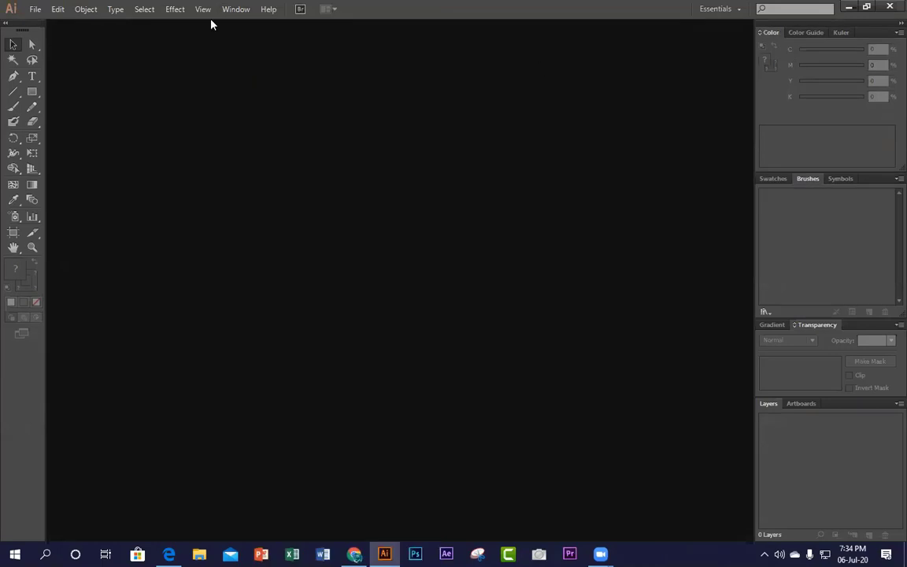
click(226, 10)
click(301, 101)
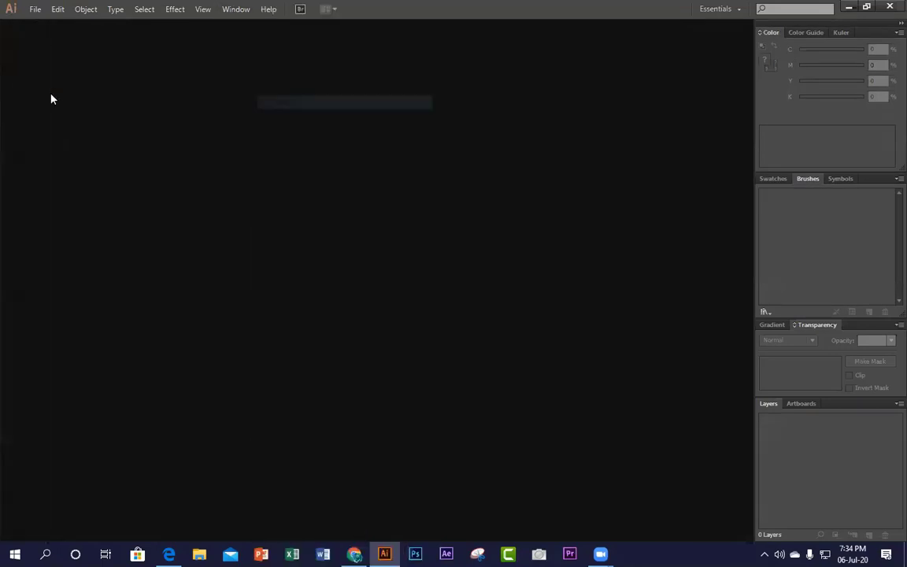
click(236, 9)
click(320, 189)
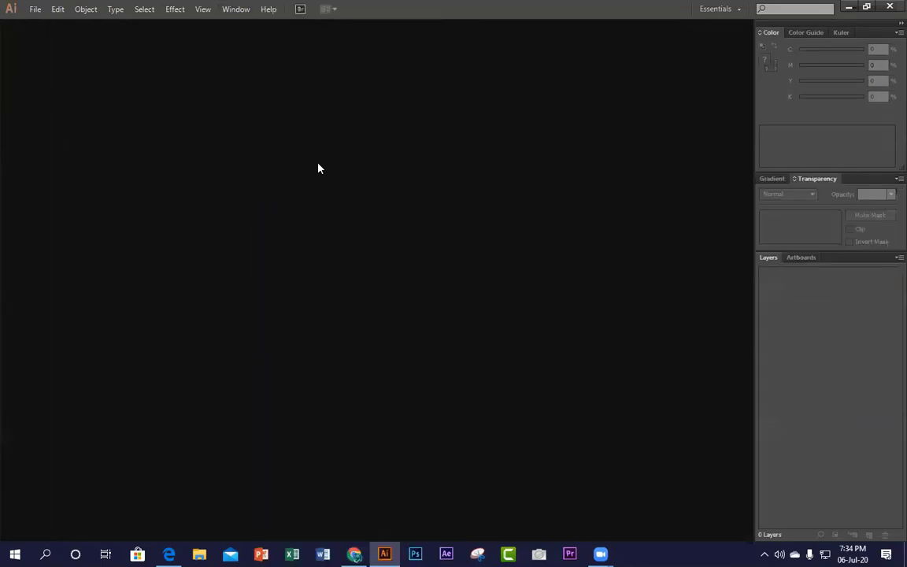
click(236, 9)
click(275, 202)
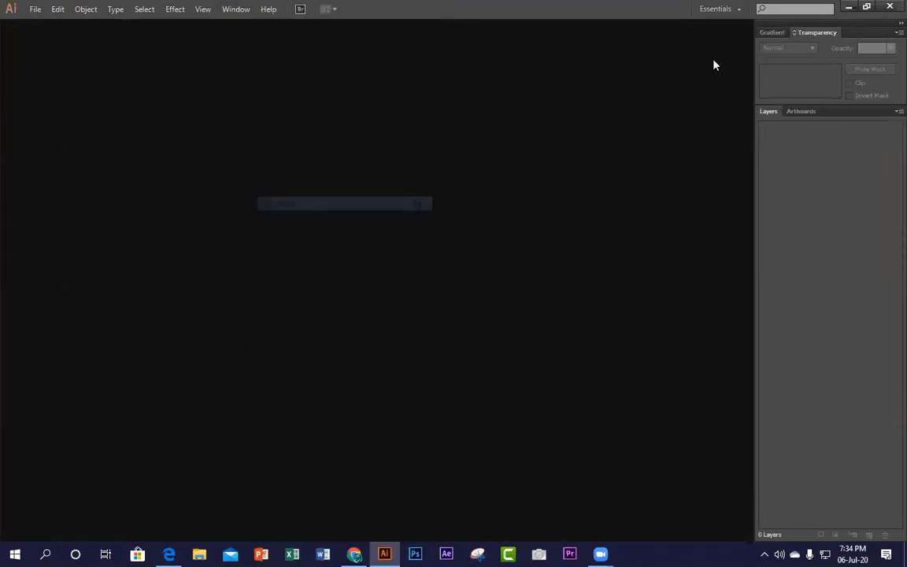
click(236, 9)
click(347, 340)
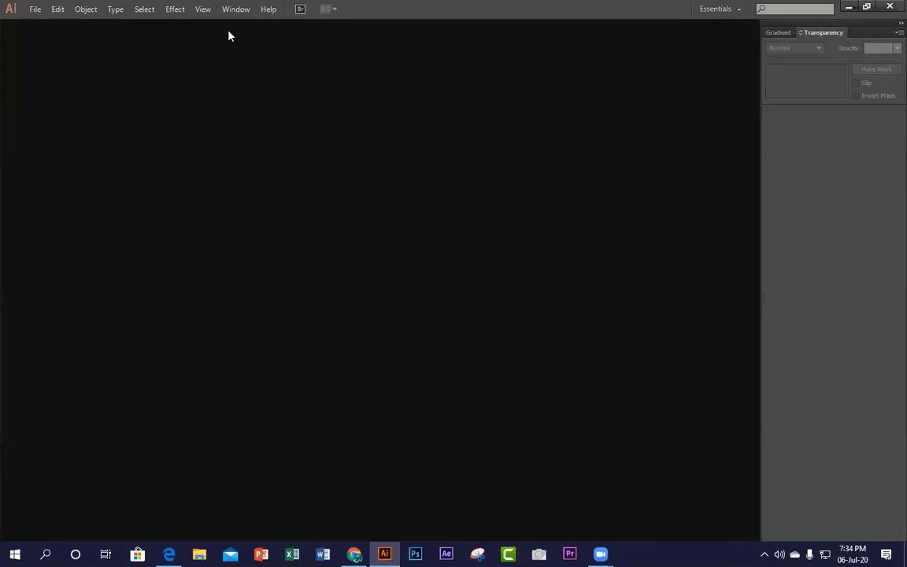
click(235, 9)
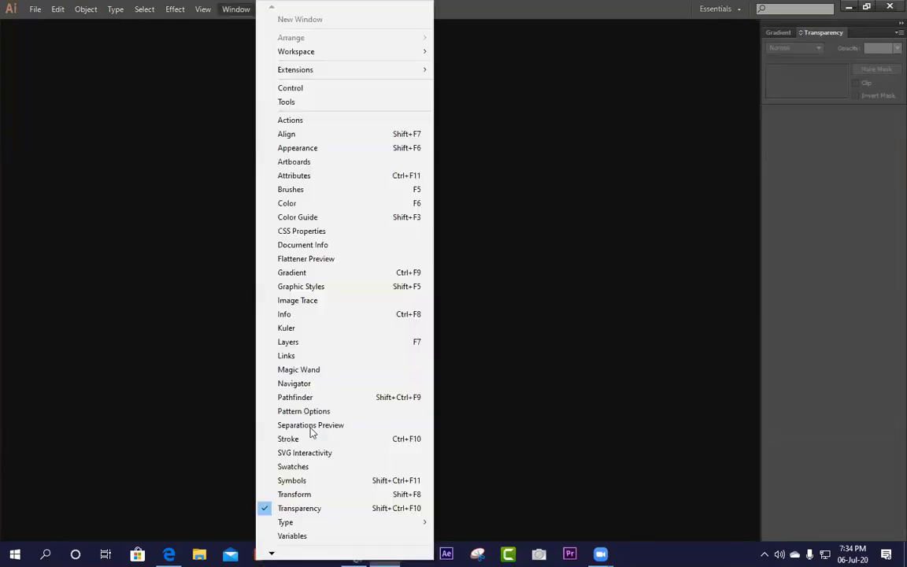
click(300, 506)
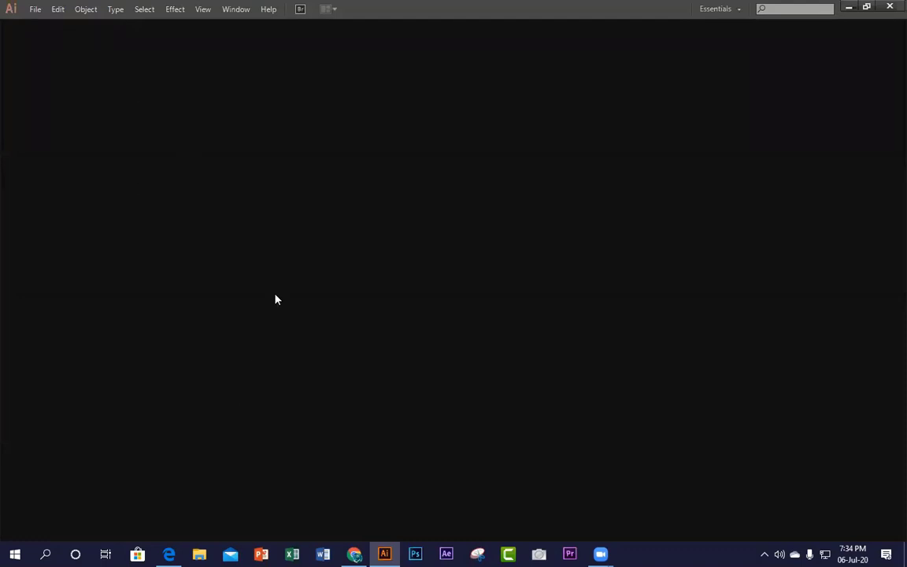
Step: Show the Control, Tools, Color, Layers, Transparency and Brushes panels in the workspace
click(222, 10)
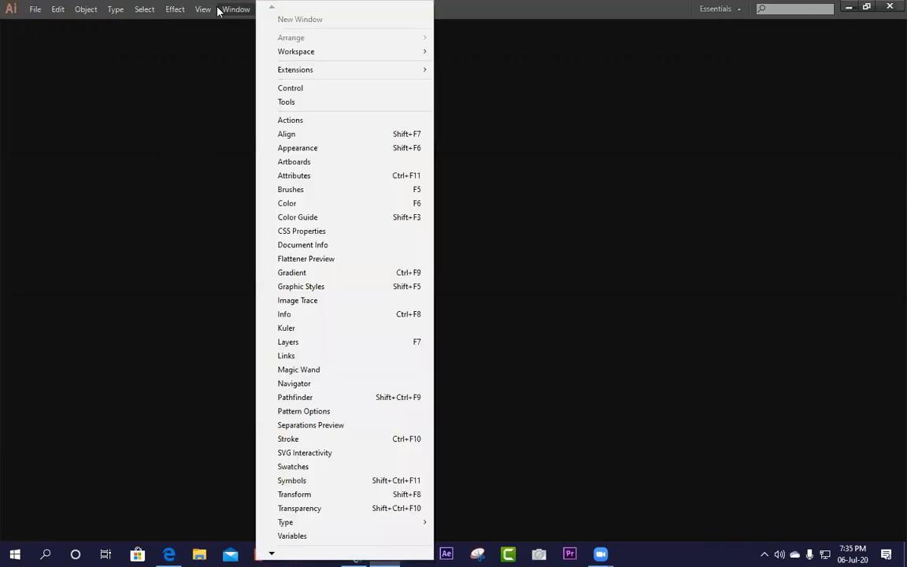
click(320, 87)
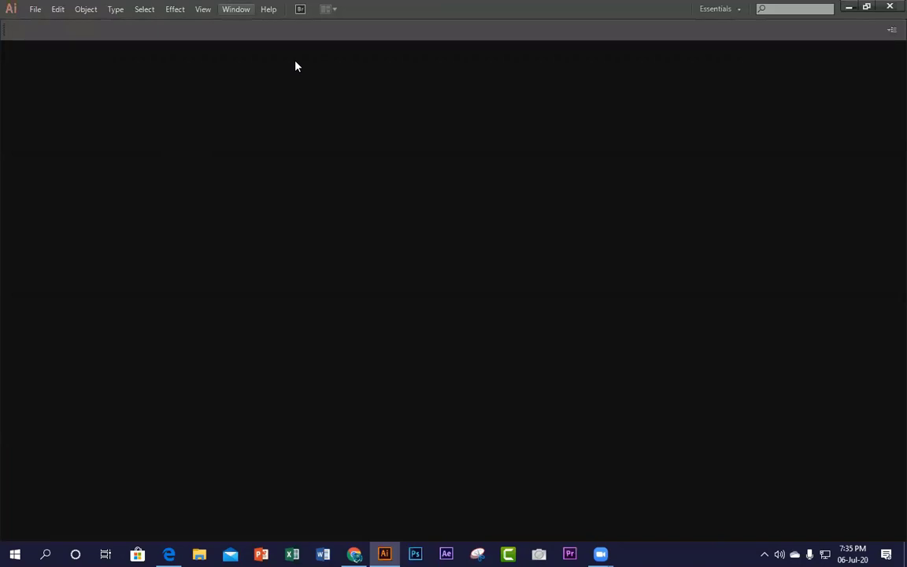
click(235, 9)
click(285, 102)
click(236, 9)
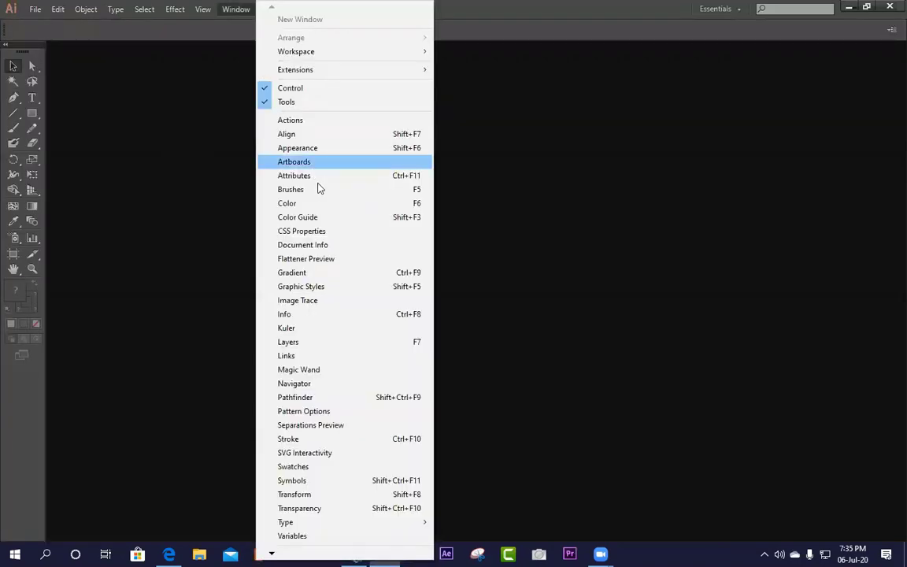
click(299, 203)
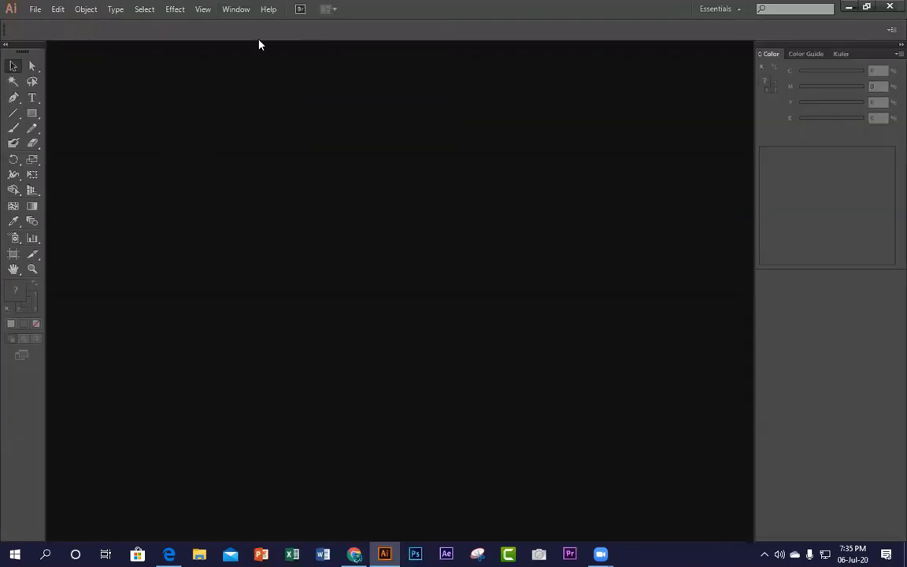
click(236, 9)
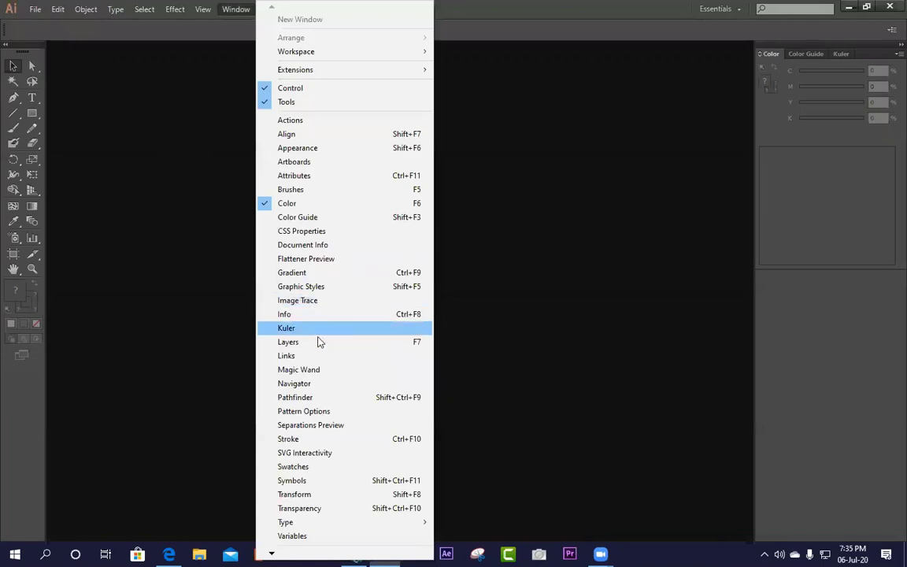
click(318, 344)
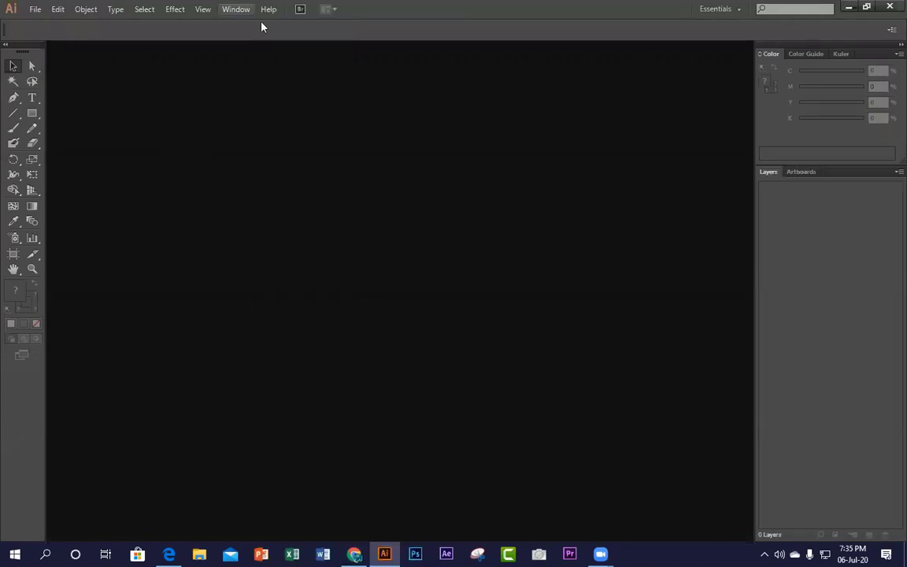
click(235, 9)
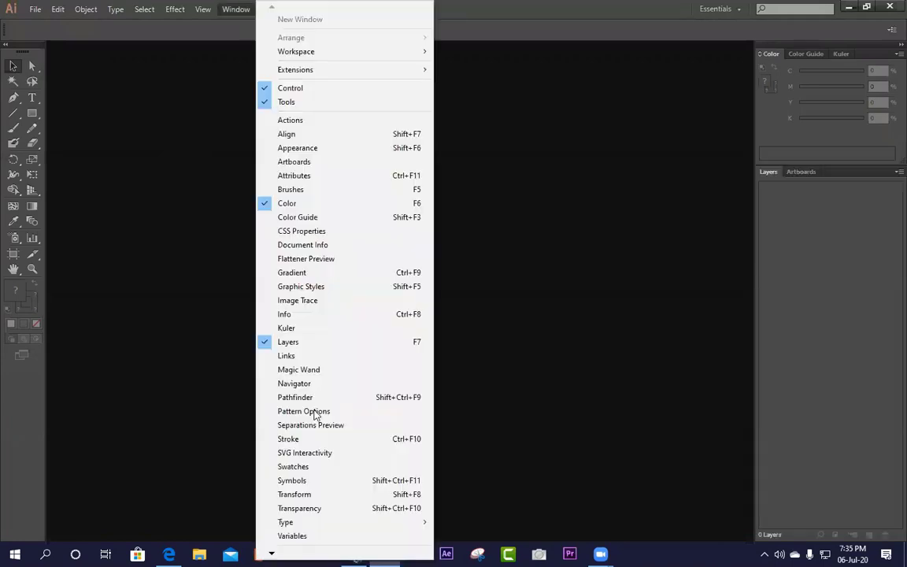
click(333, 508)
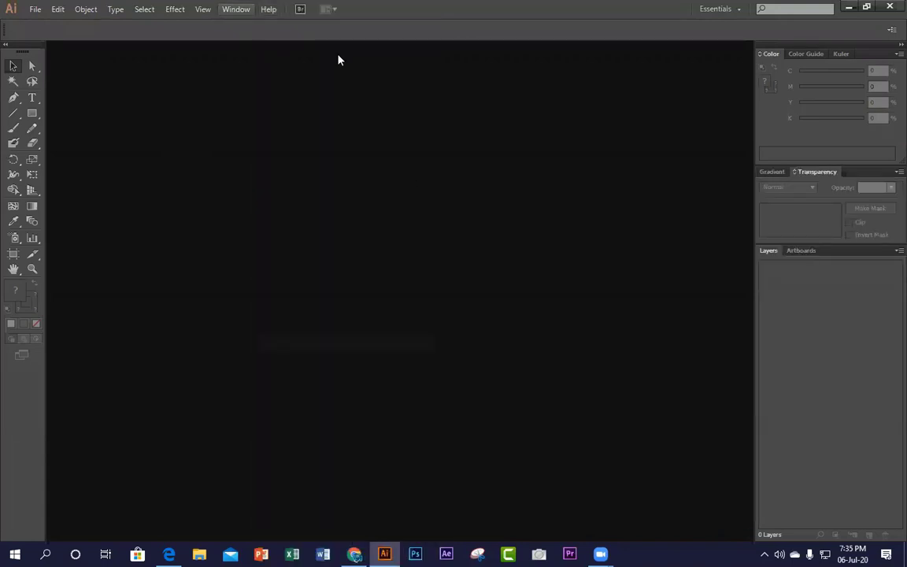
click(235, 9)
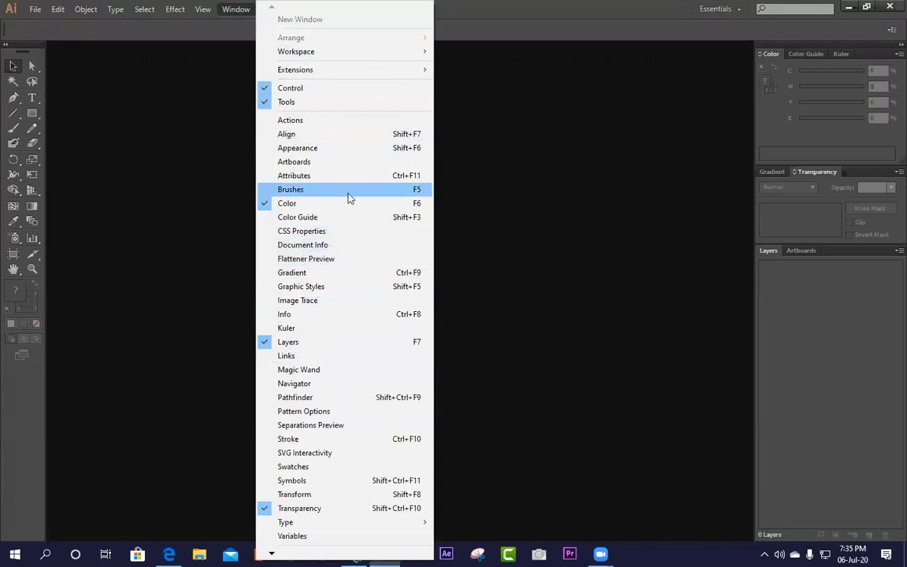
click(324, 197)
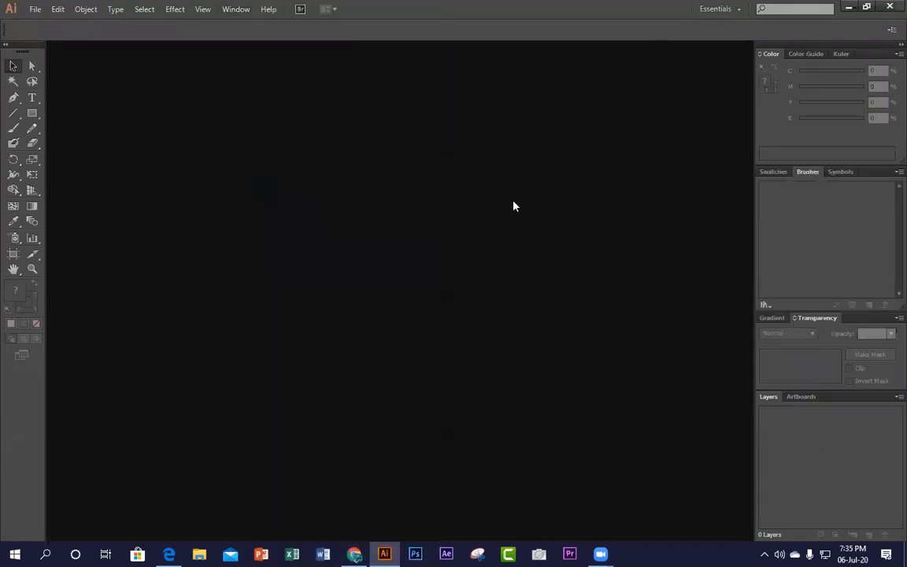
click(235, 9)
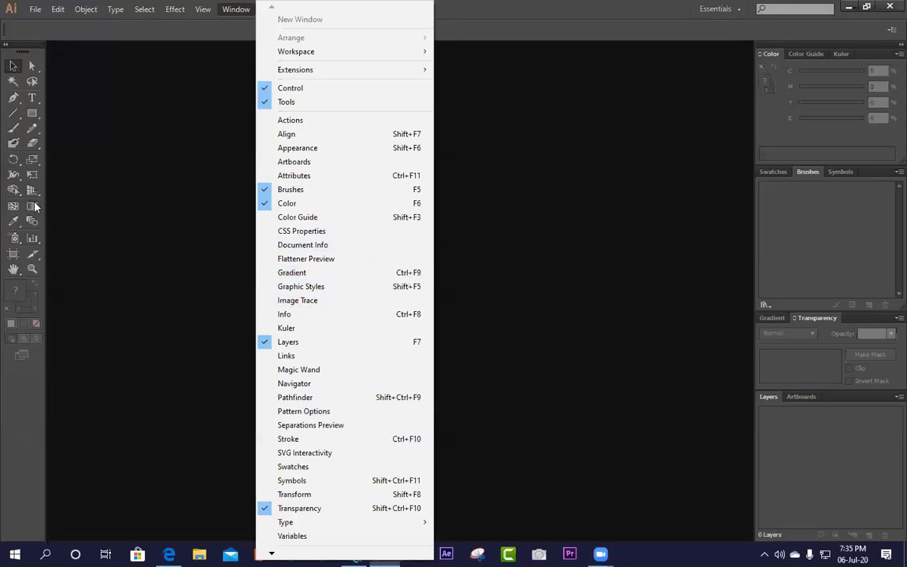
click(178, 202)
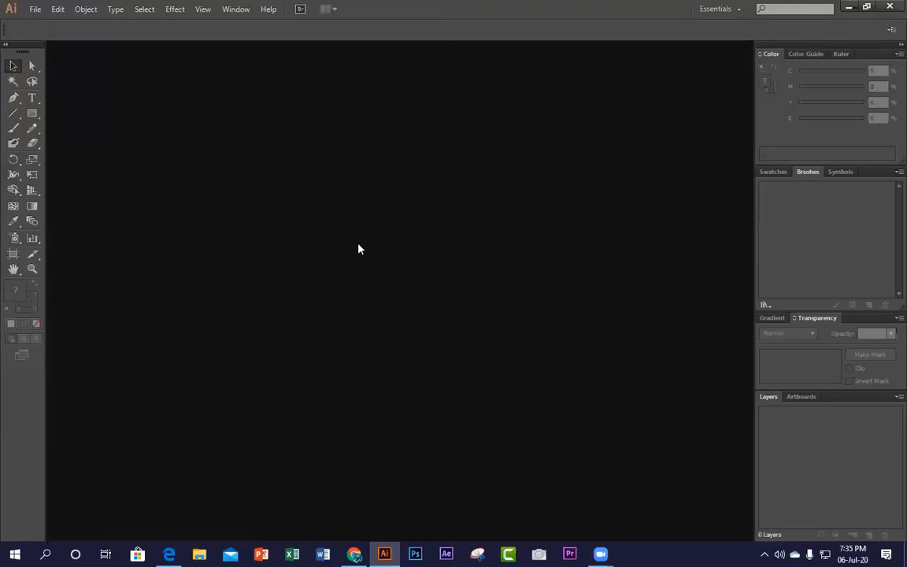
click(33, 65)
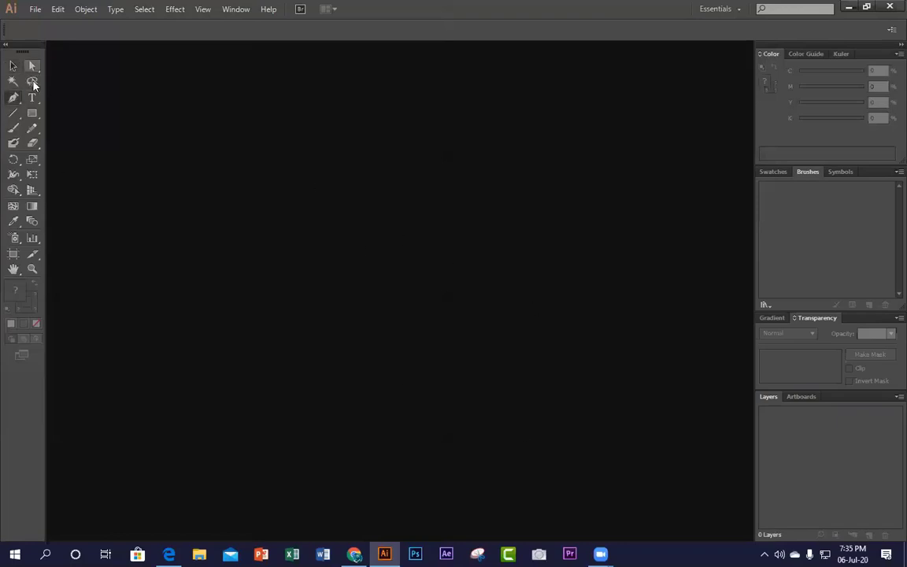
click(32, 143)
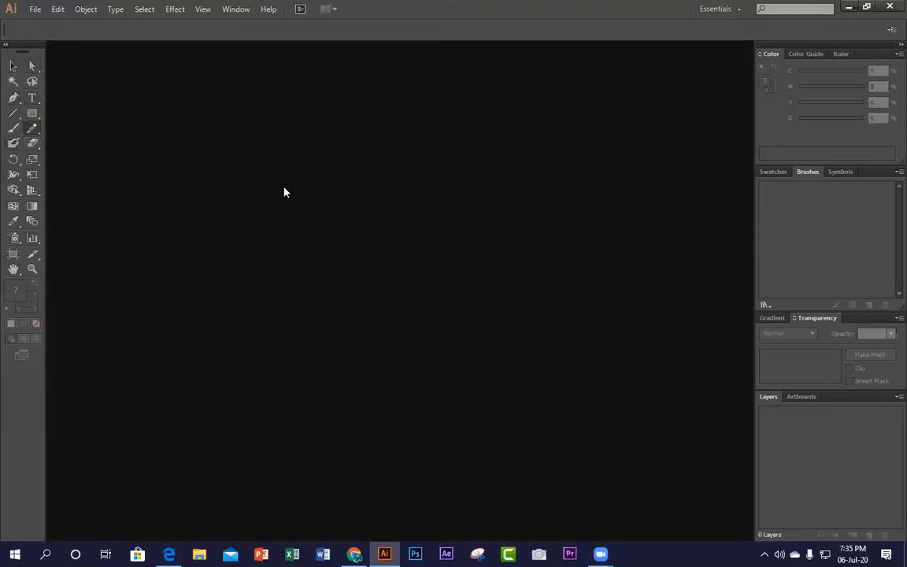
click(13, 142)
click(13, 98)
Step: Start a new document named 123 and give it the Print profile
click(35, 8)
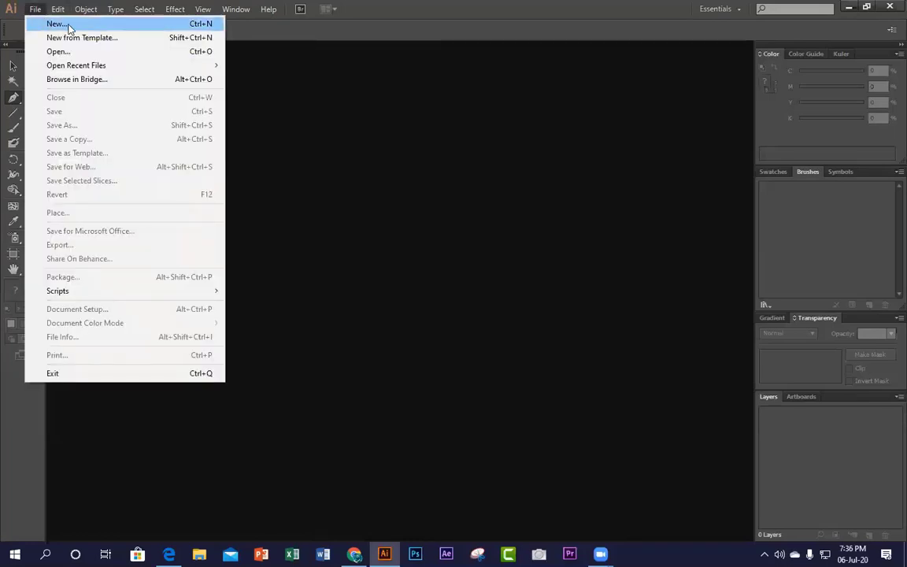
click(67, 25)
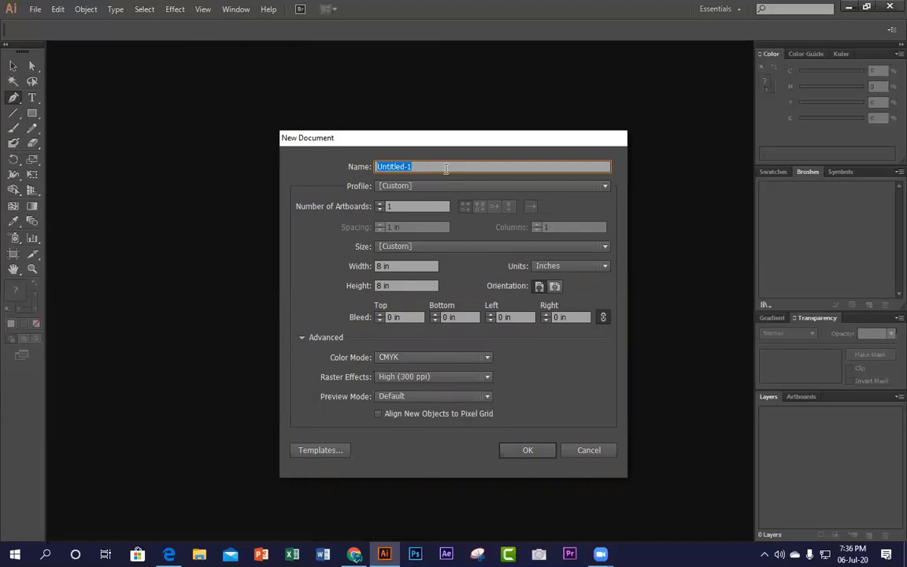
text(123)
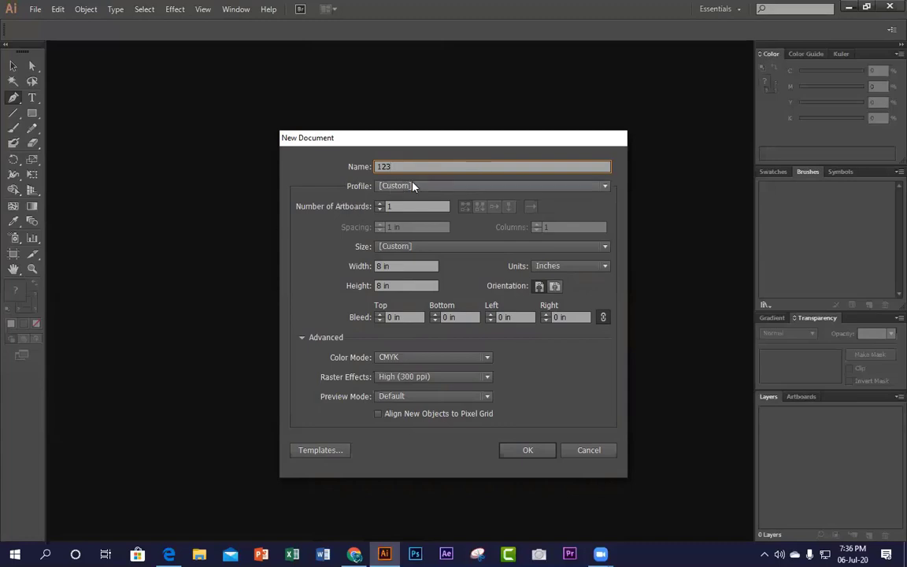
click(445, 185)
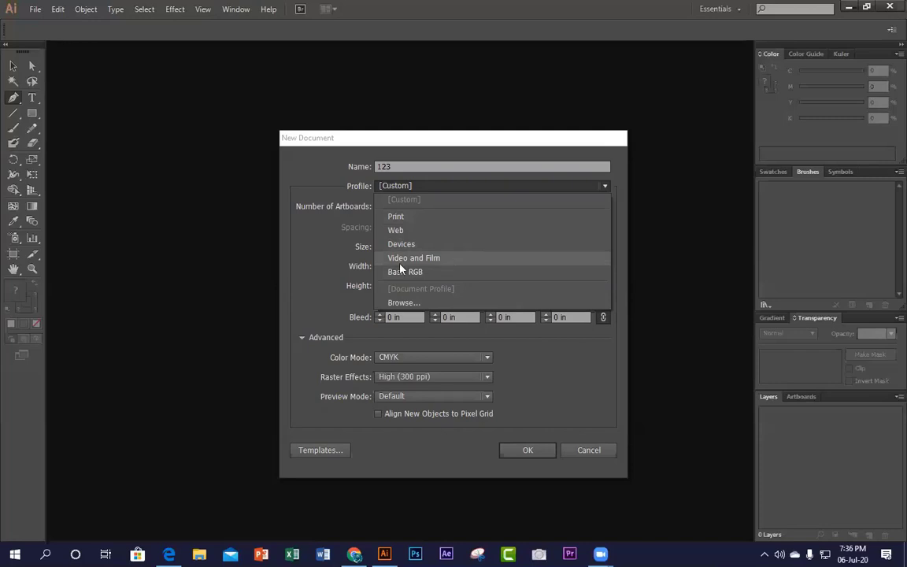
click(412, 217)
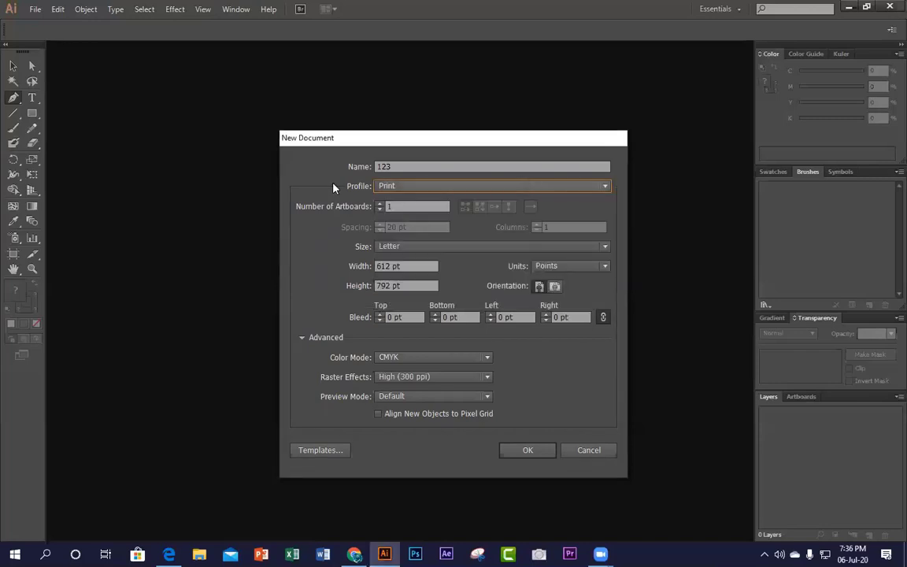
Step: Set the new document's page size to A4 and its units to Inches
click(425, 205)
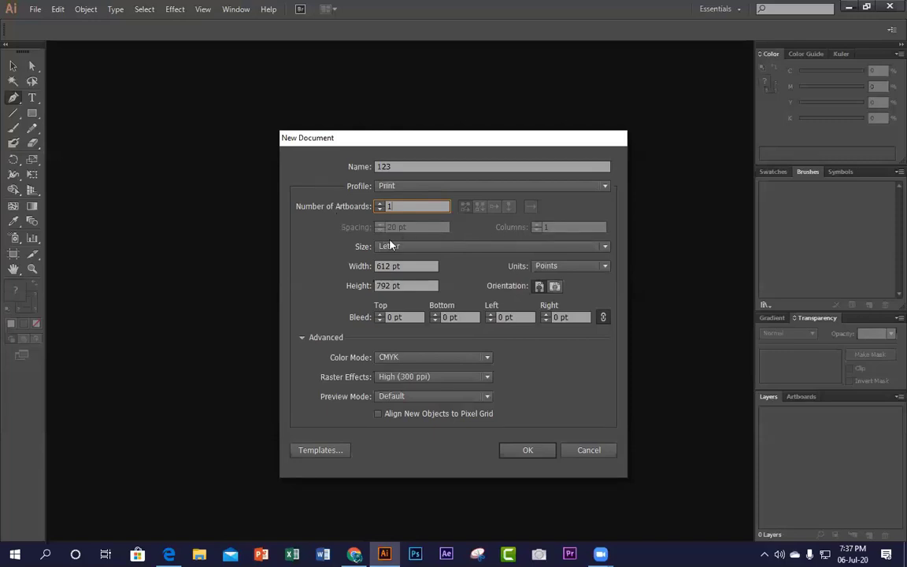
click(421, 250)
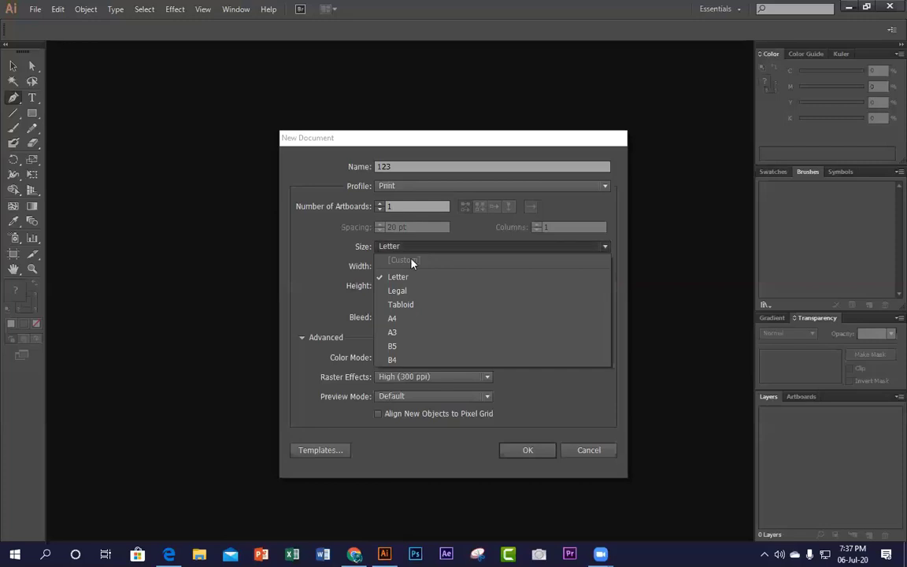
click(407, 318)
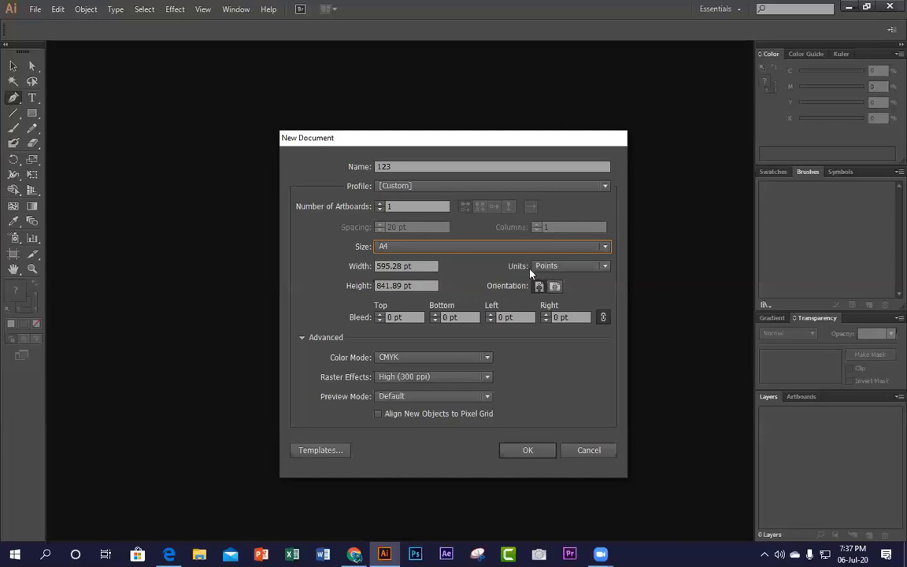
click(574, 267)
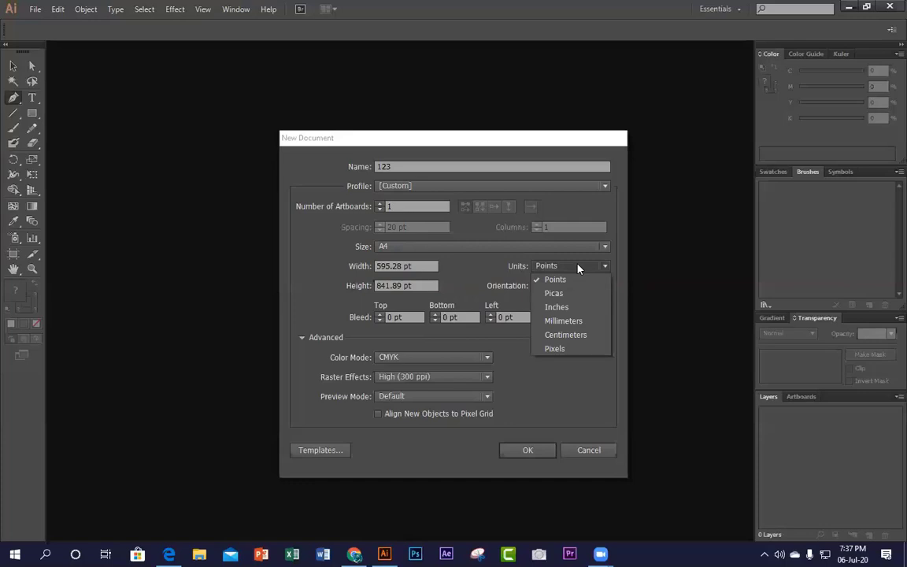
click(567, 308)
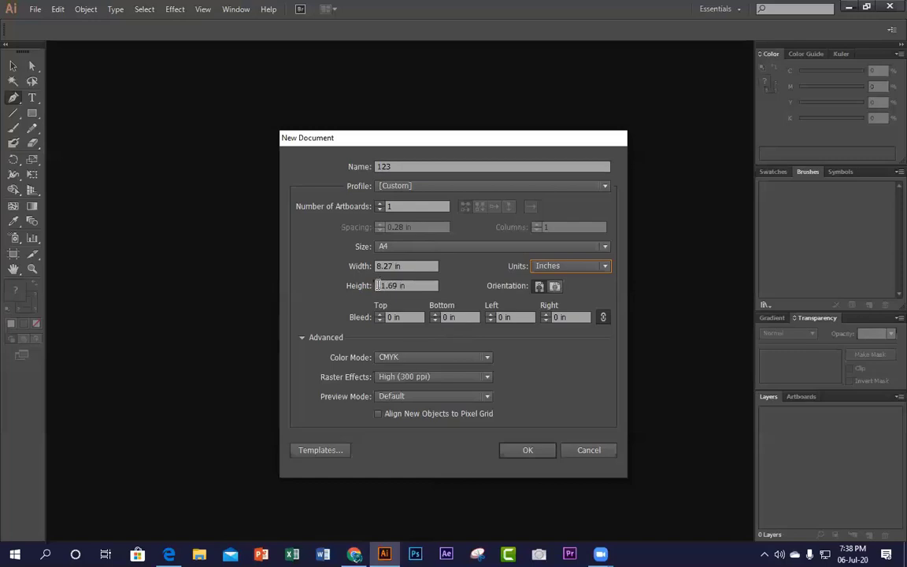
Step: Switch the page to landscape orientation, check its width and height, and return it to portrait
click(554, 287)
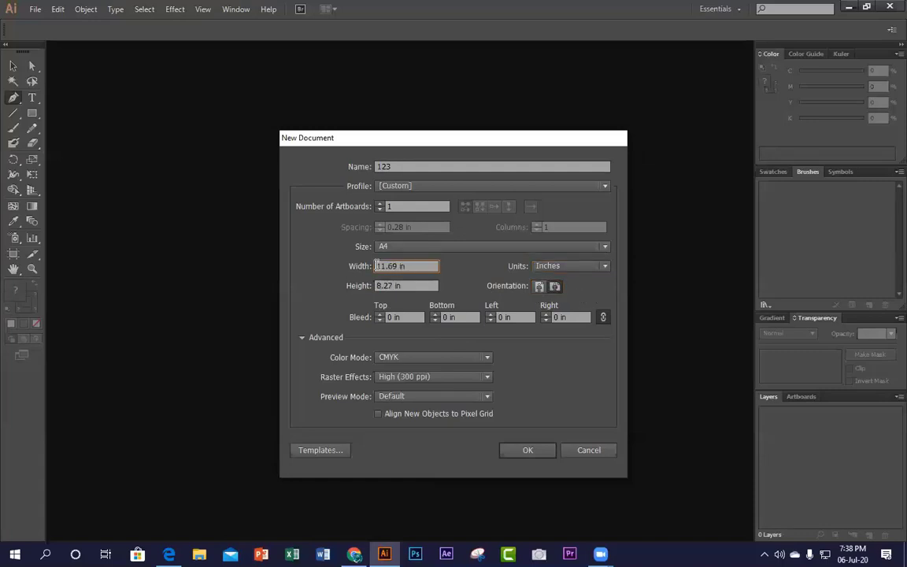
drag(376, 266, 421, 266)
click(418, 287)
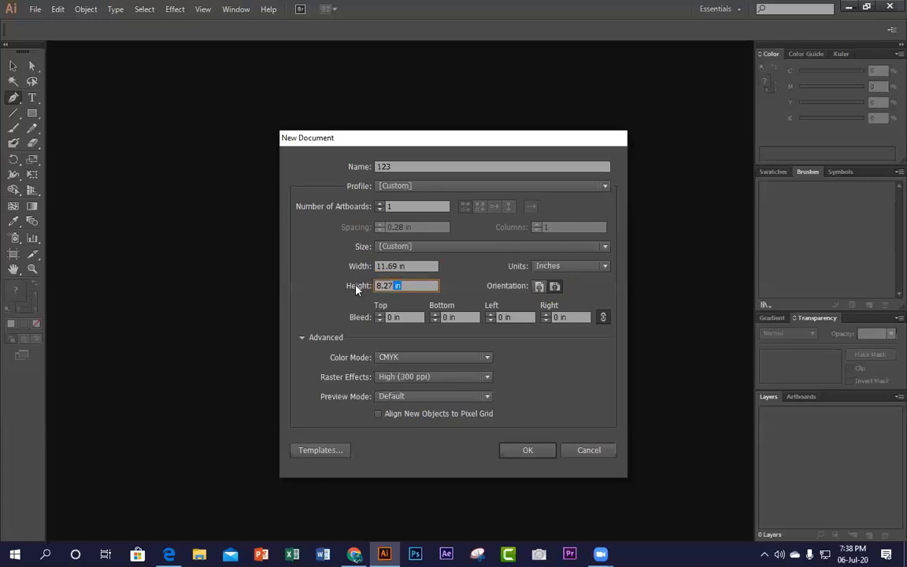
click(539, 286)
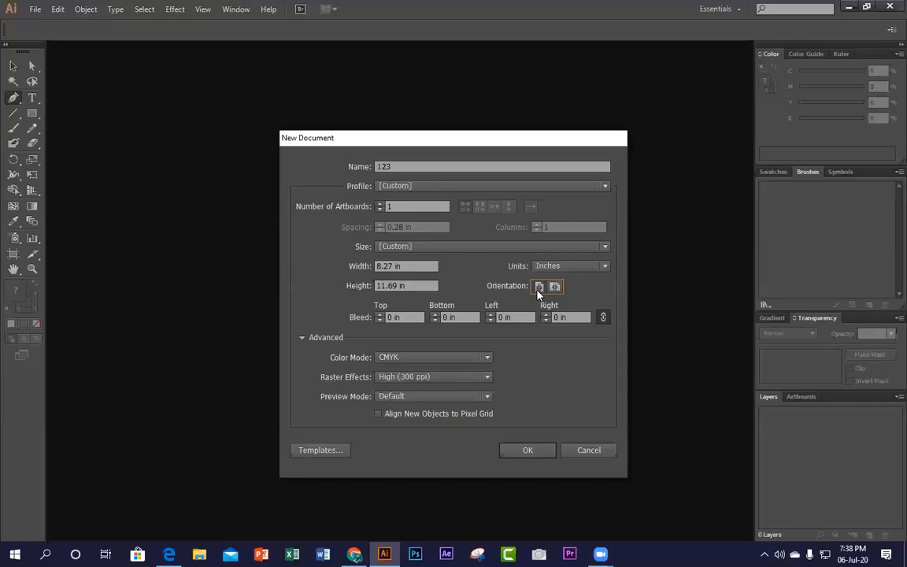
Step: Review the four bleed fields and collapse and re-expand the advanced document options
click(410, 315)
click(305, 338)
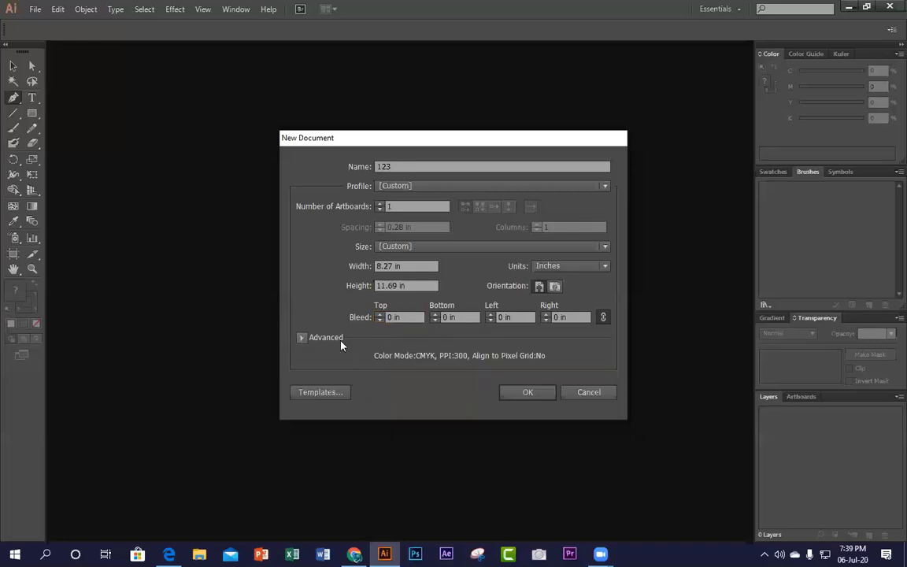
click(301, 338)
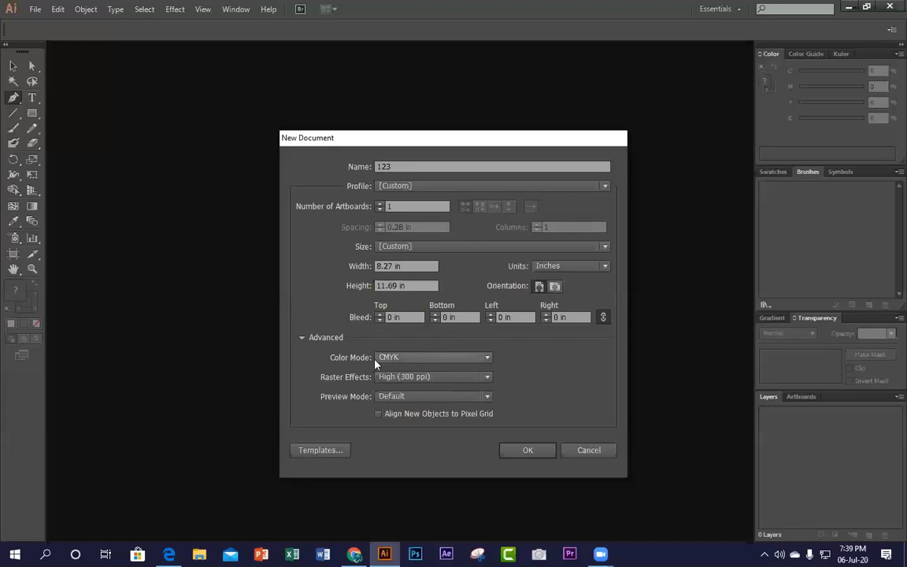
click(401, 317)
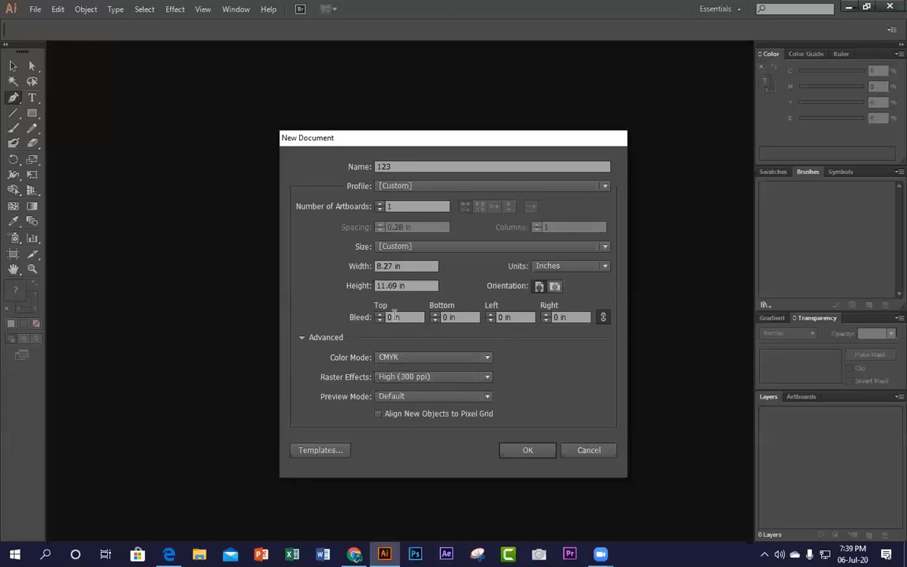
key(Tab)
key(Tab)
key(Tab)
Step: Keep the CMYK color mode and High (300 ppi) raster effects, and create the document
click(397, 358)
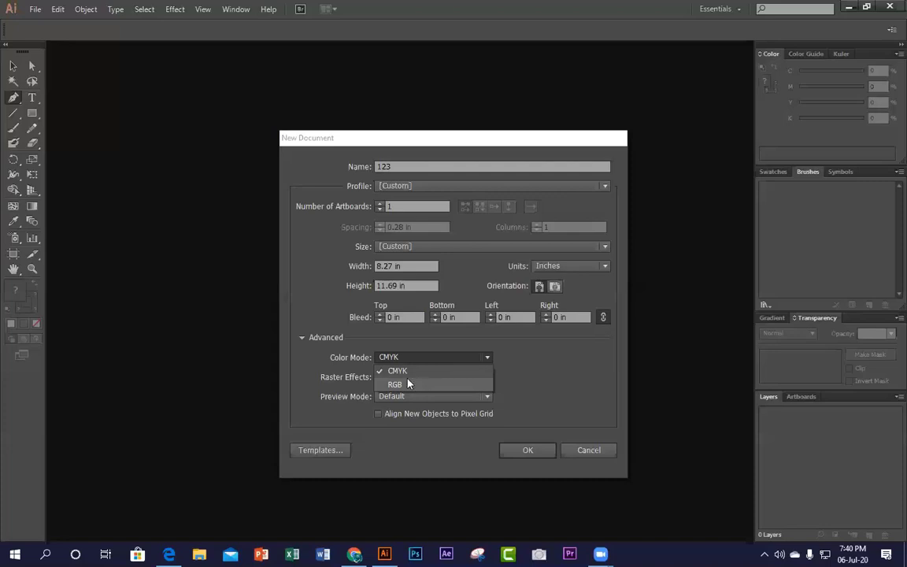
click(398, 370)
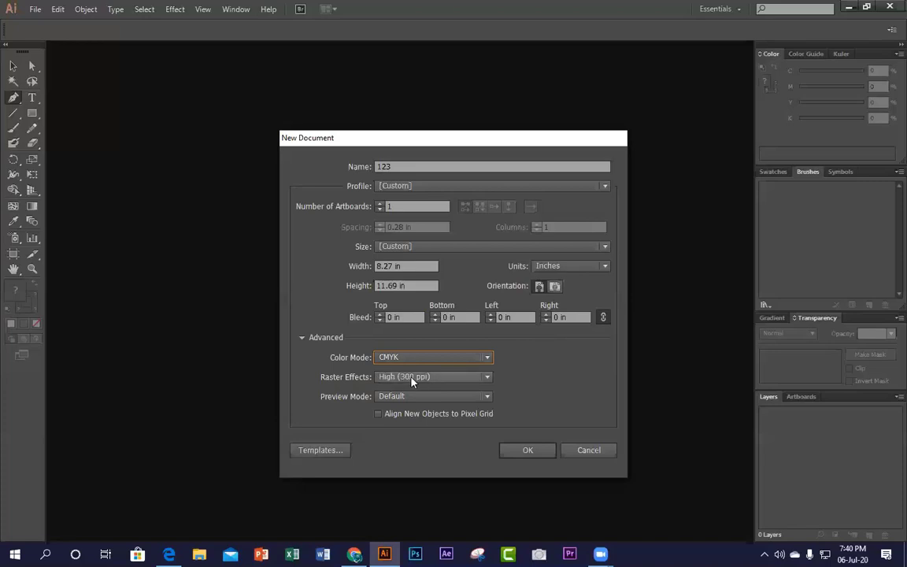
click(445, 379)
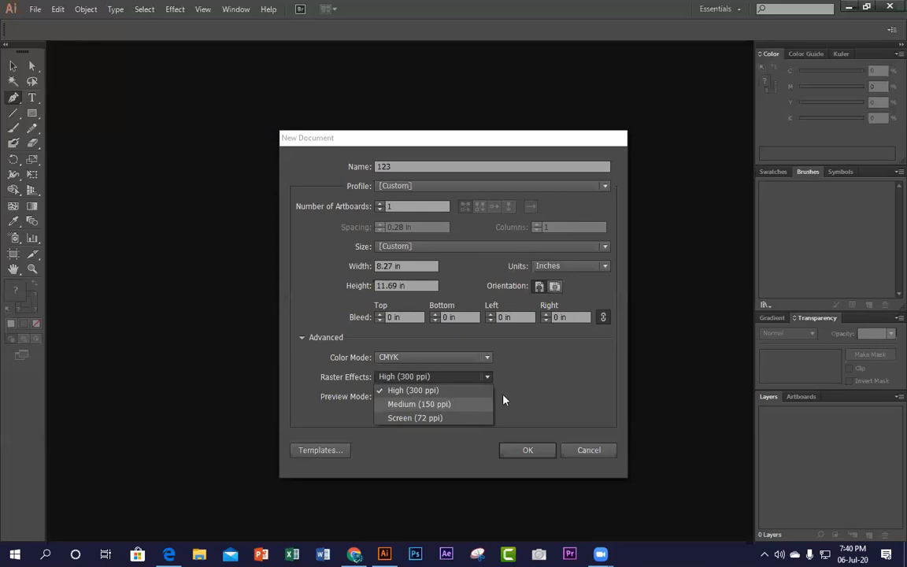
click(543, 389)
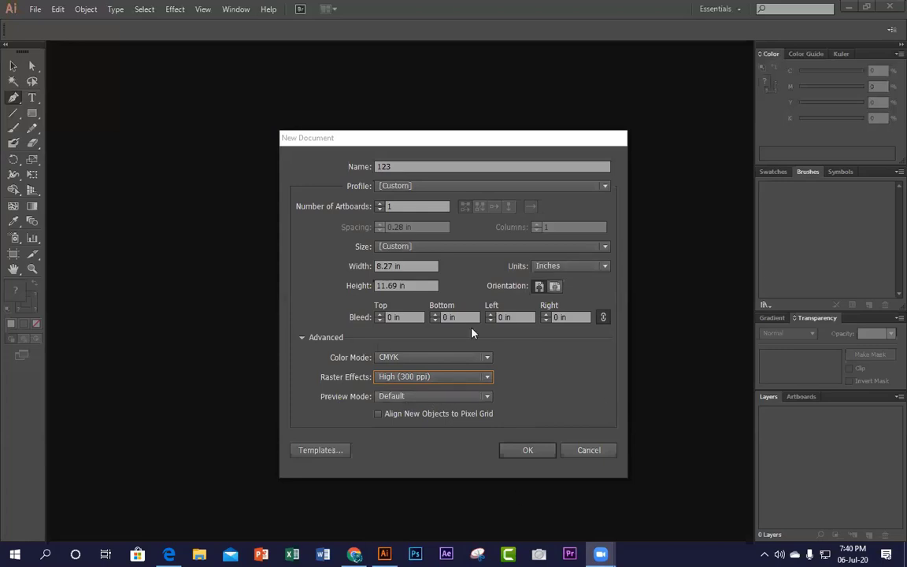
click(529, 455)
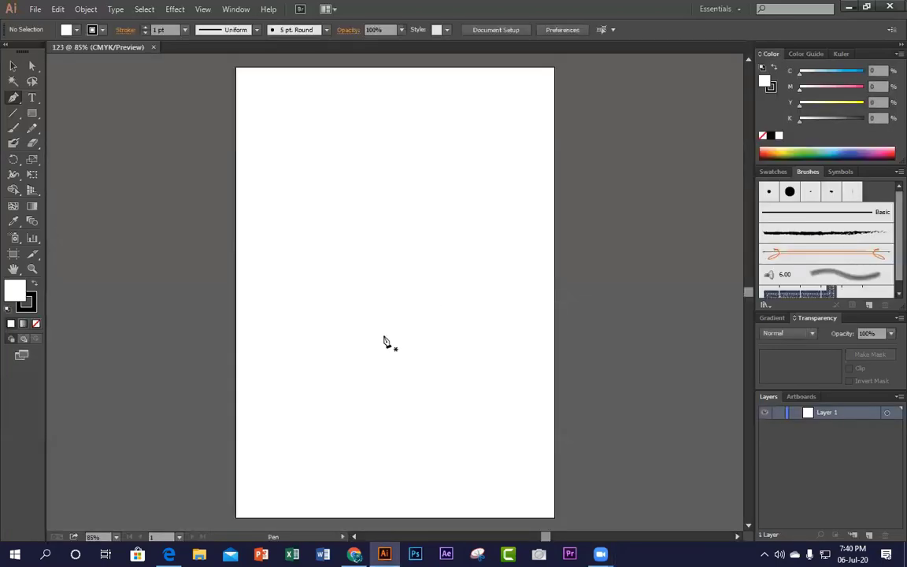
Step: Activate the Selection tool in the new document
scroll(384, 340, up, 3)
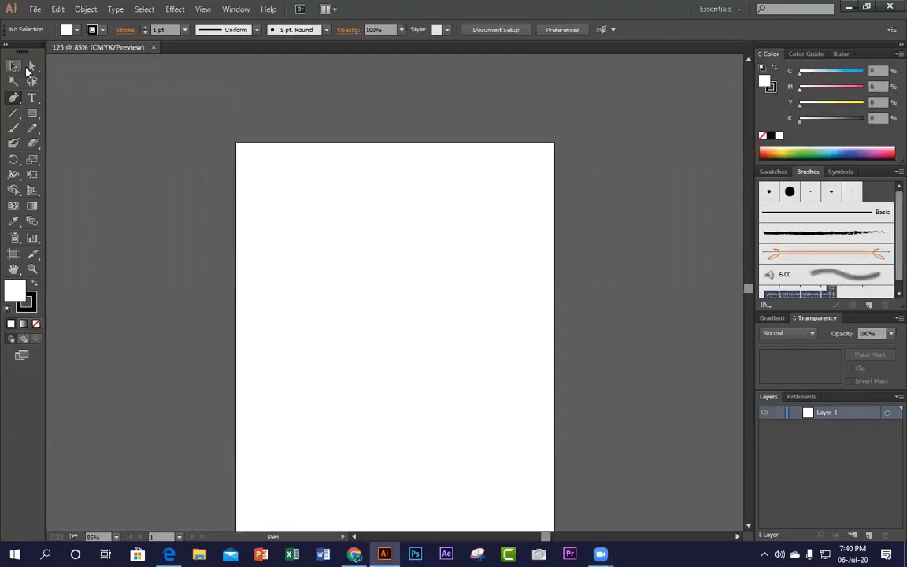
click(14, 66)
scroll(386, 290, down, 4)
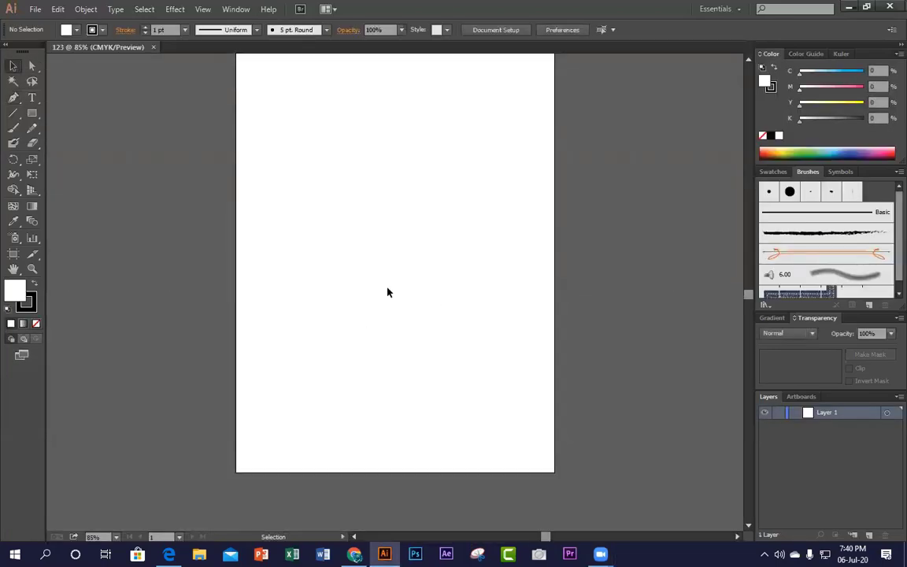
Step: Examine the Preview Mode options for another new document and cancel without creating it
click(35, 9)
click(35, 23)
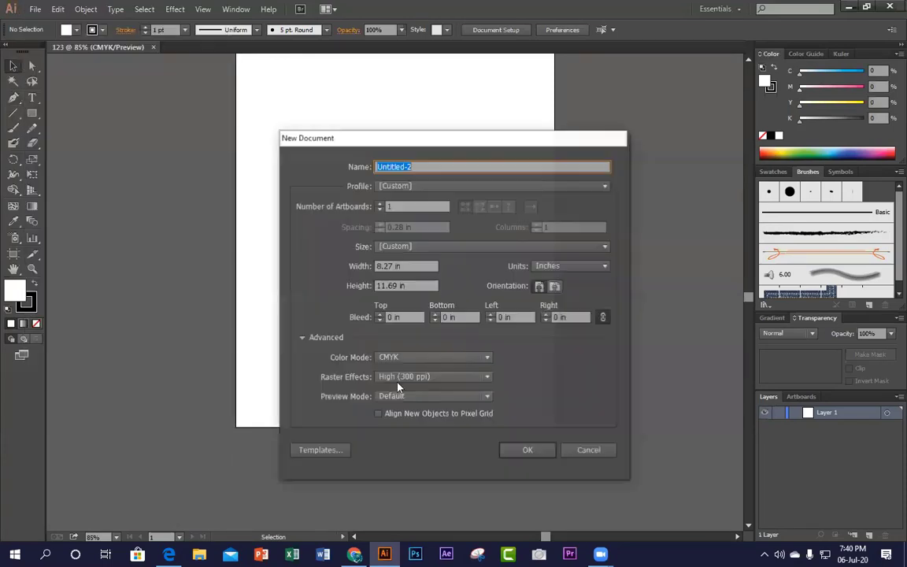
click(466, 399)
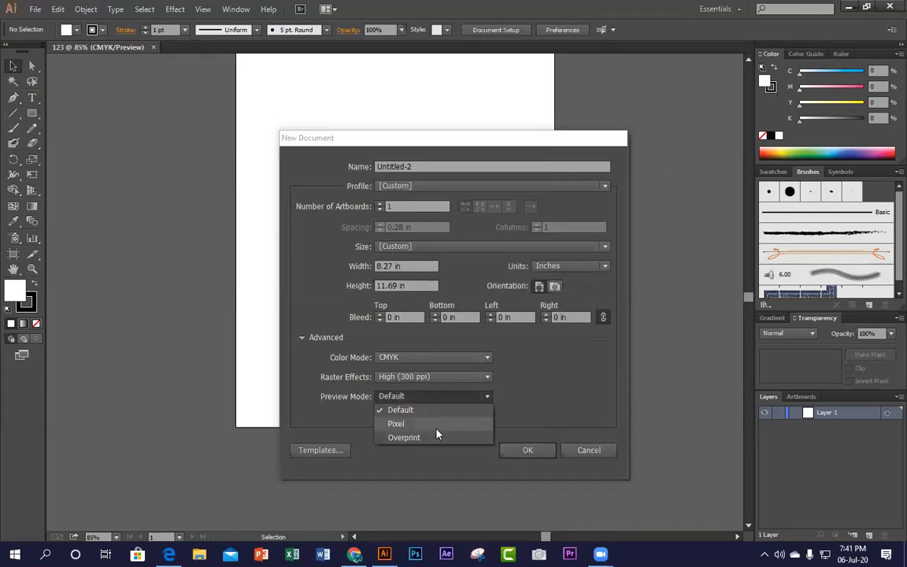
click(583, 386)
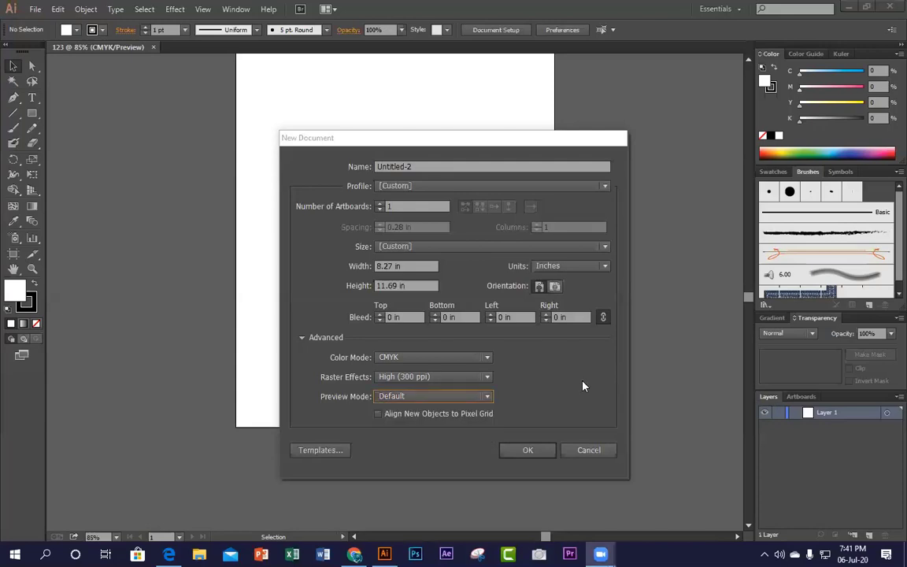
click(592, 451)
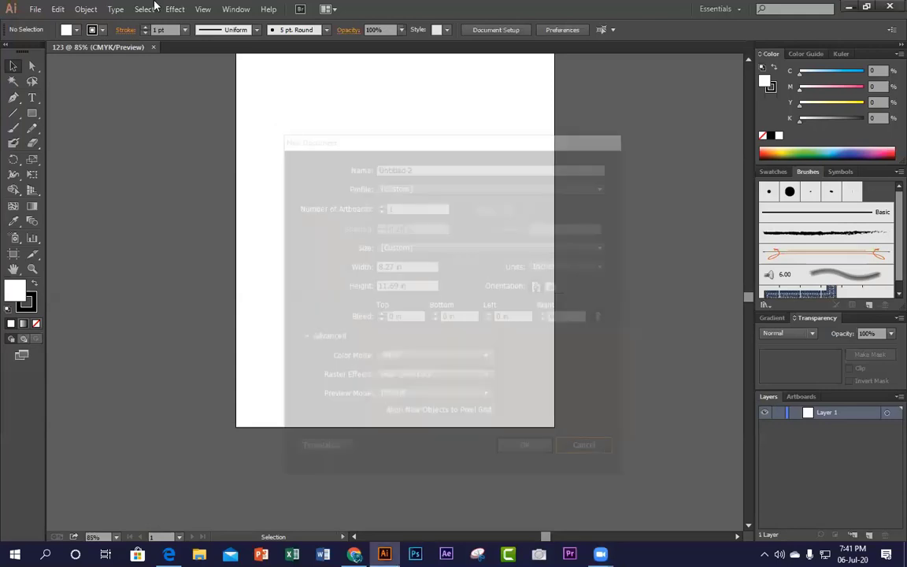
scroll(420, 418, up, 3)
scroll(413, 403, down, 2)
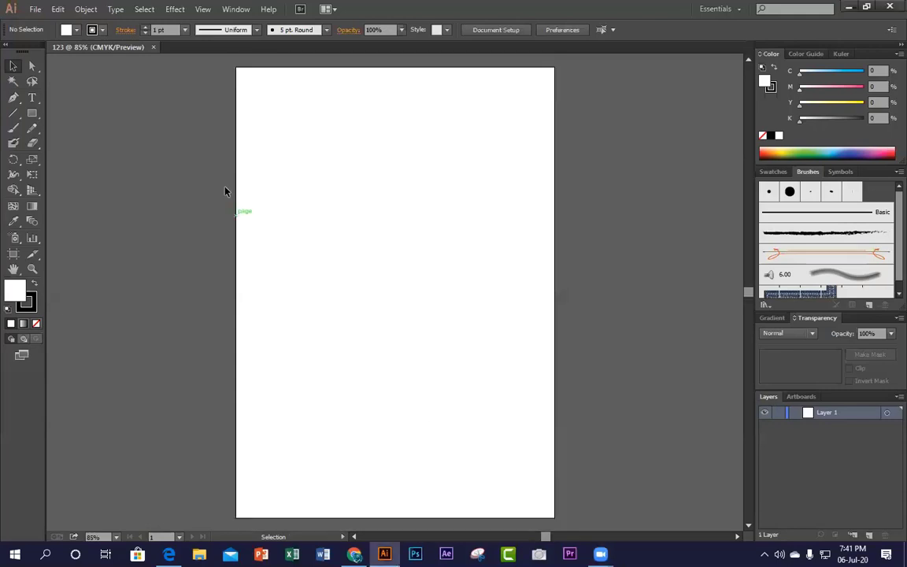
drag(225, 192, 601, 334)
drag(366, 215, 496, 376)
drag(252, 130, 332, 210)
drag(555, 419, 407, 229)
scroll(519, 391, up, 1)
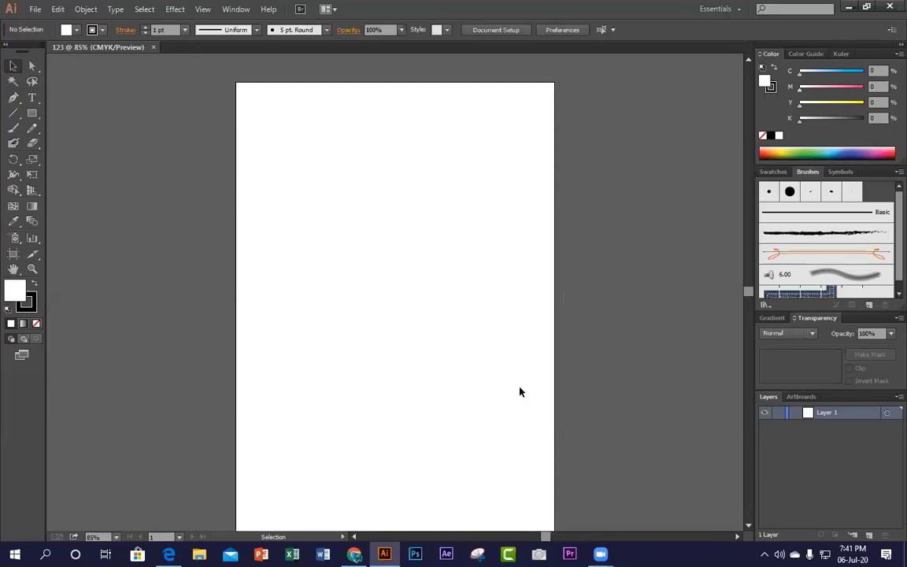
scroll(520, 391, up, 5)
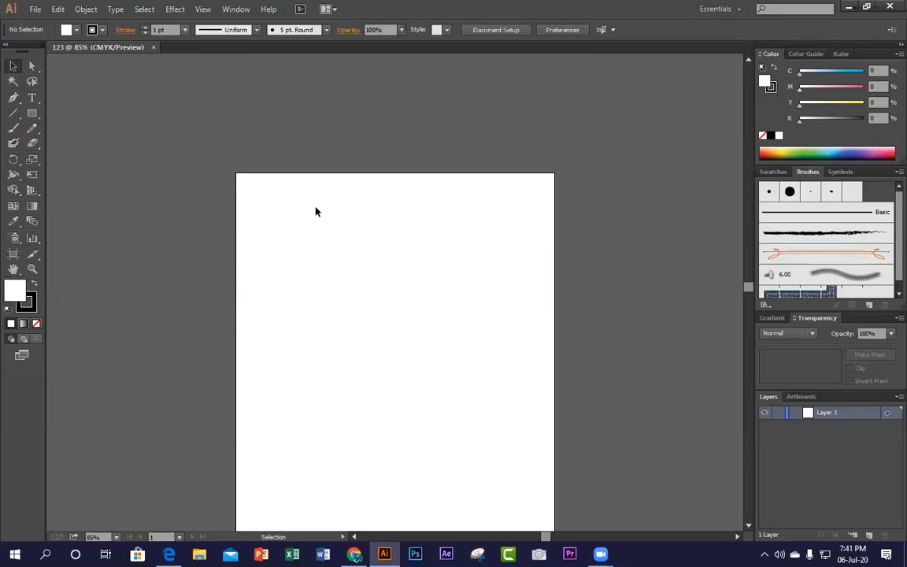
scroll(492, 395, down, 3)
scroll(492, 395, up, 6)
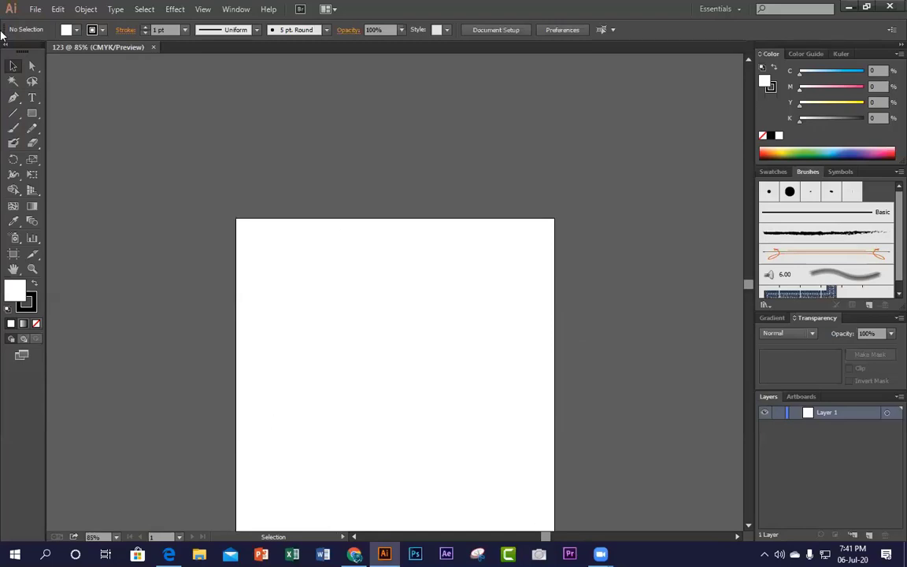
Step: Start another new document and set its linked bleed to 1 in on all four sides
click(35, 11)
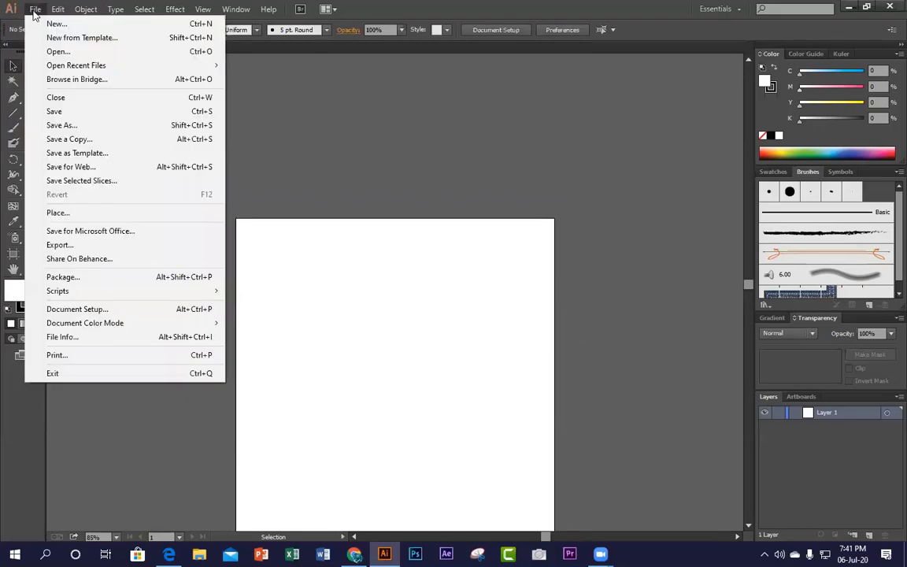
click(60, 23)
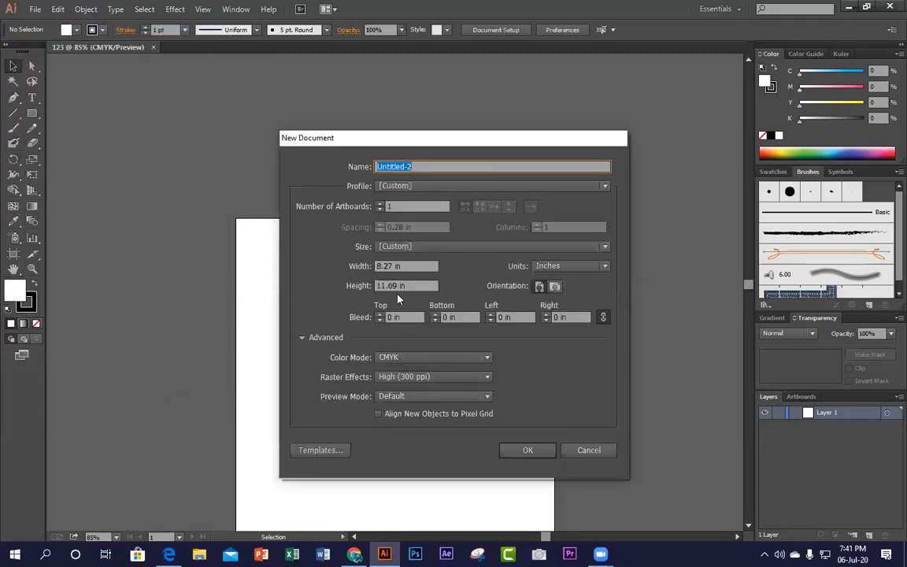
click(393, 317)
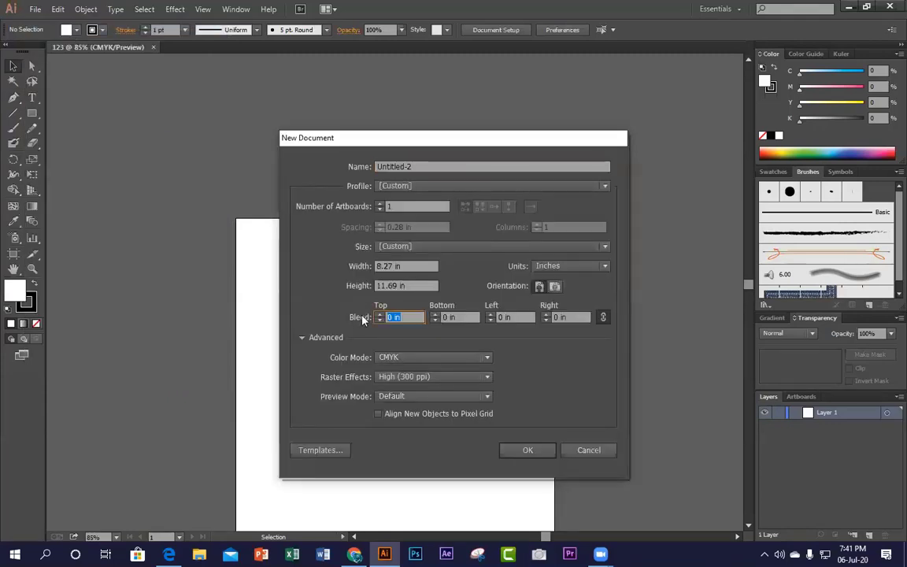
text(1.25)
key(Tab)
double_click(458, 319)
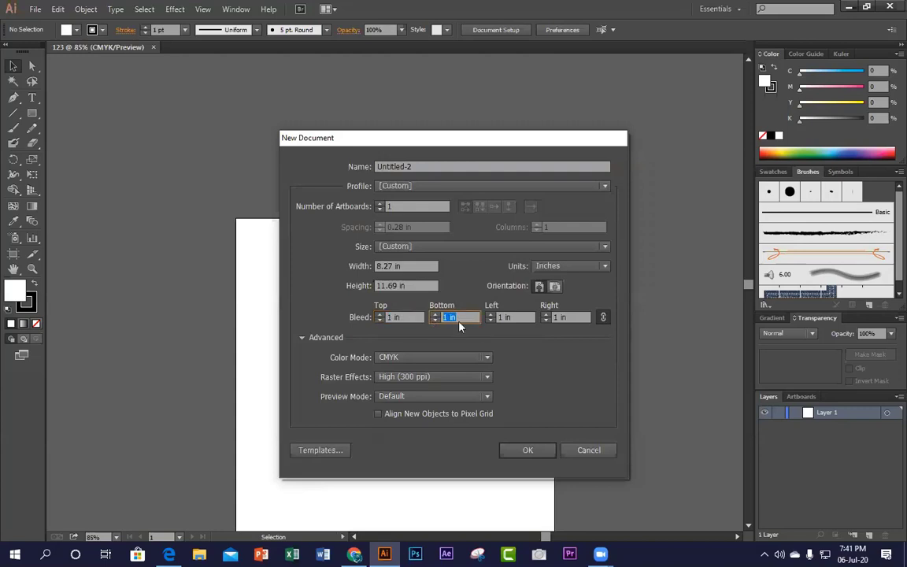
Step: Try to raise the bleed to 2 in, toggling the link between the four sides
click(413, 318)
drag(413, 317, 376, 318)
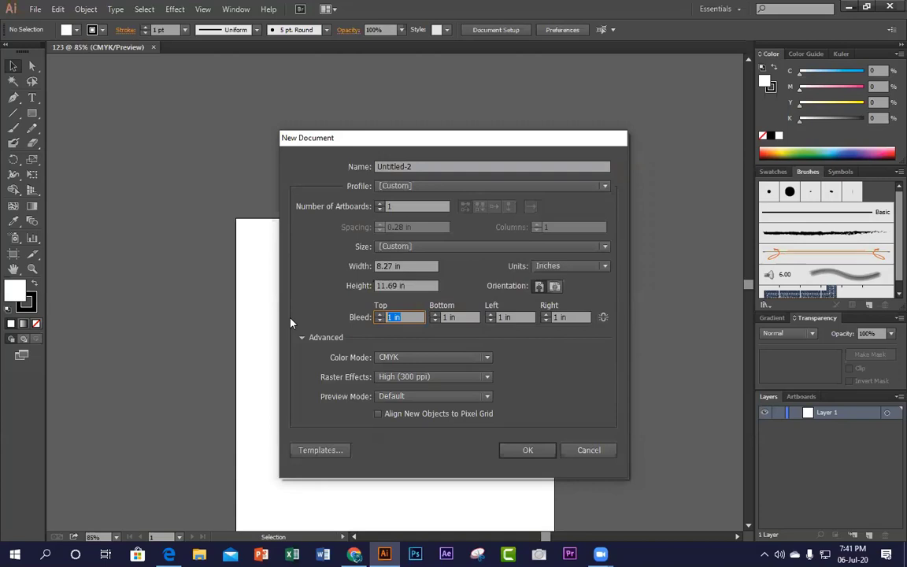
text(2)
click(603, 318)
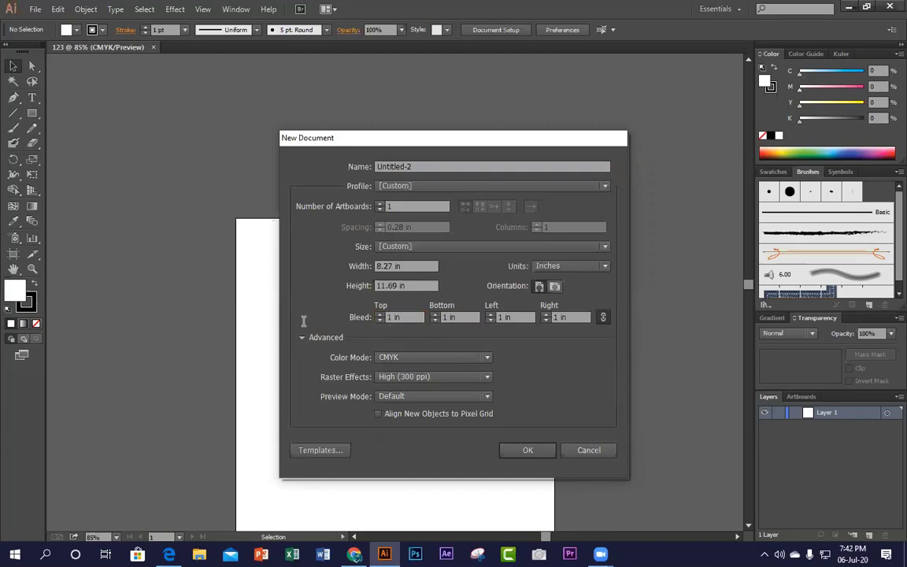
key(Tab)
text(2)
click(470, 316)
double_click(470, 317)
key(shift+Tab)
text(2)
key(Tab)
Step: Try a bleed of 0.15 in and settle on 0.25 in for all four sides, keeping the values linked
key(shift+Tab)
text(0.25)
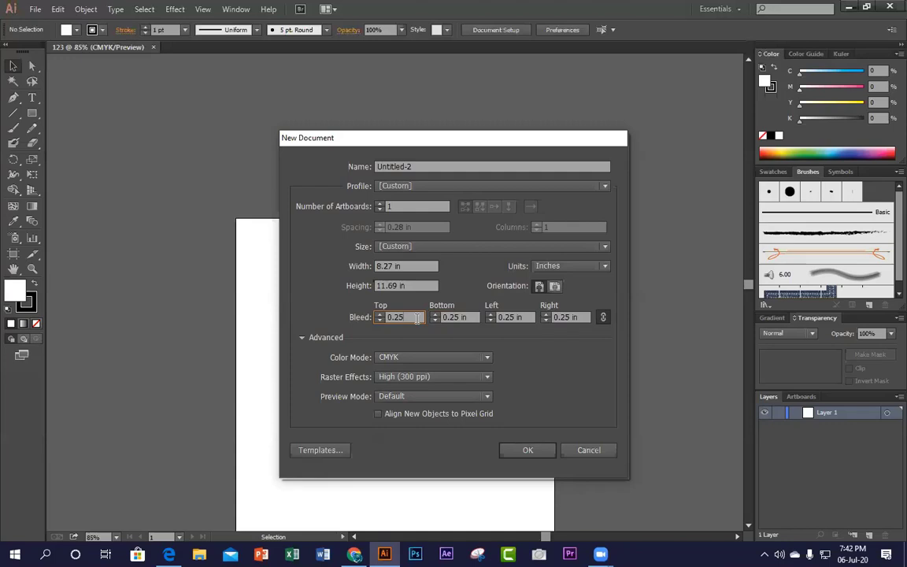
key(BackSpace)
key(BackSpace)
text(15)
click(603, 318)
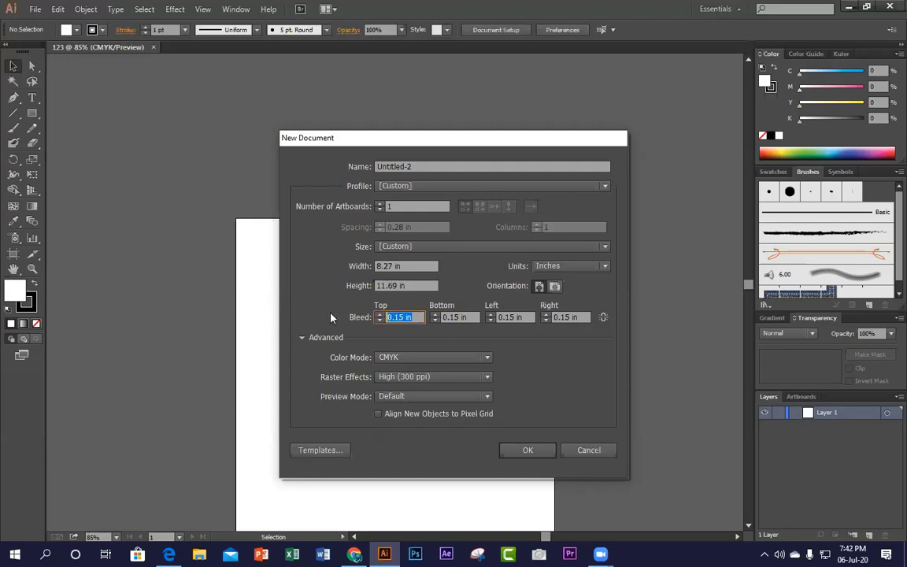
text(0.25)
click(602, 318)
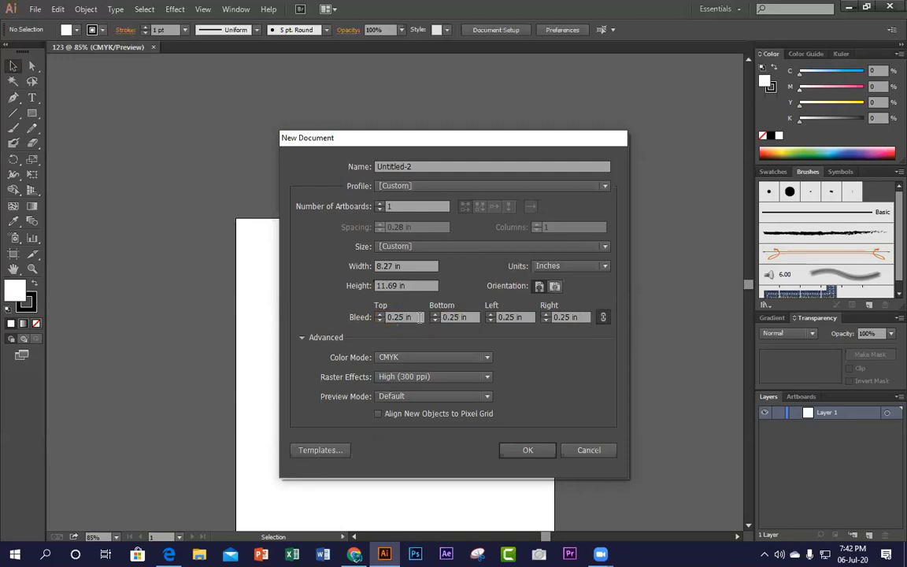
Step: Try a linked bleed of 0.125 in, set it back to 0.25 in on all four sides, and create the document
drag(421, 317, 301, 315)
text(0.125)
key(Tab)
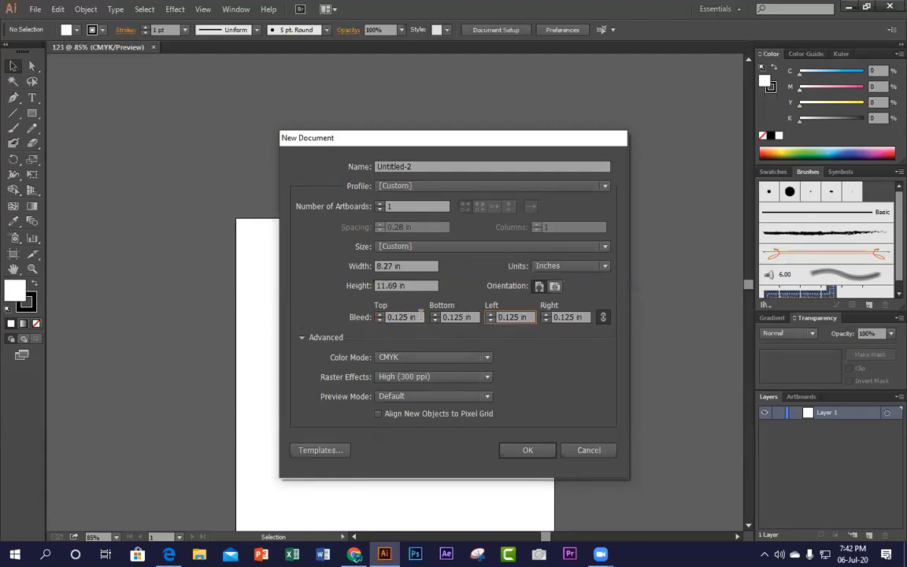
drag(421, 315, 279, 330)
text(0.)
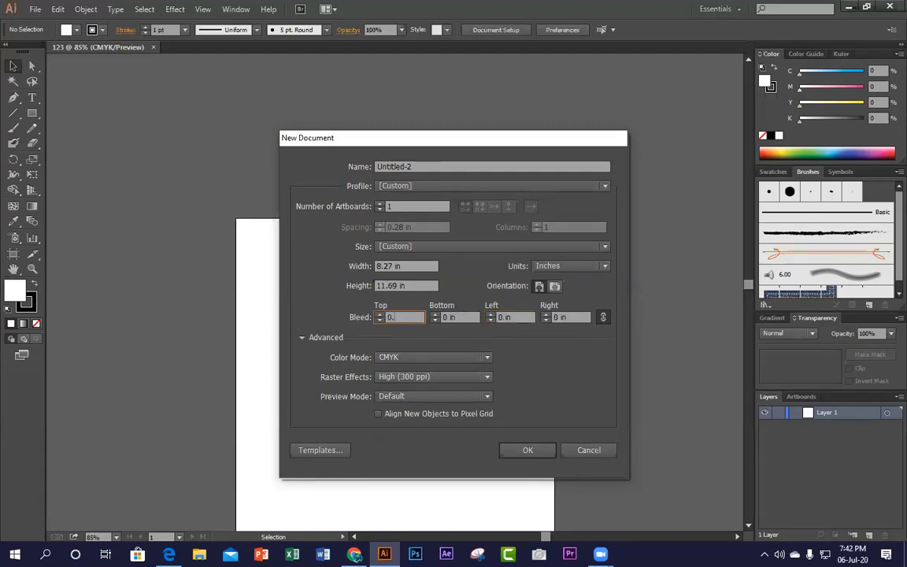
text(25)
click(522, 454)
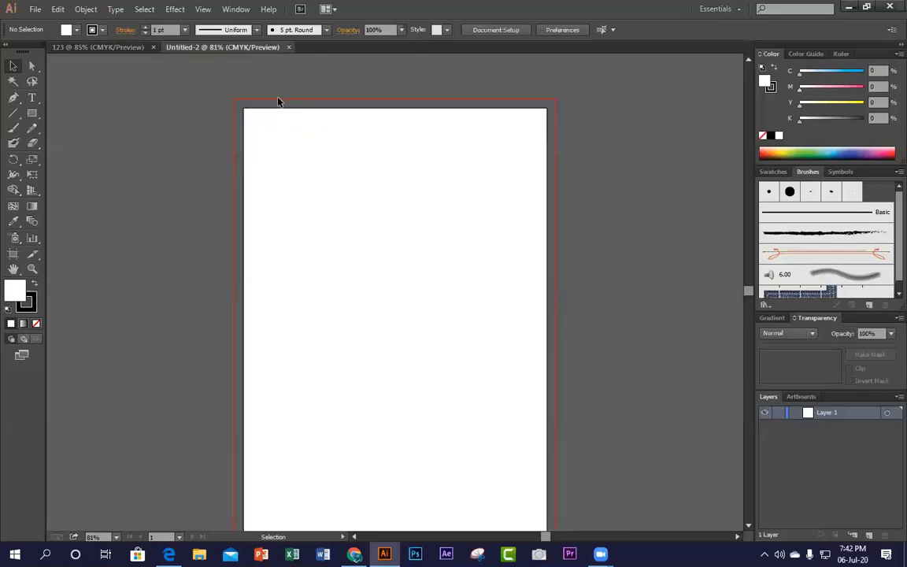
Step: Compare the bleed guides around the new document's artboard with the artboard edges of document 123, switching between both documents
drag(277, 101, 574, 93)
click(87, 47)
scroll(330, 228, down, 5)
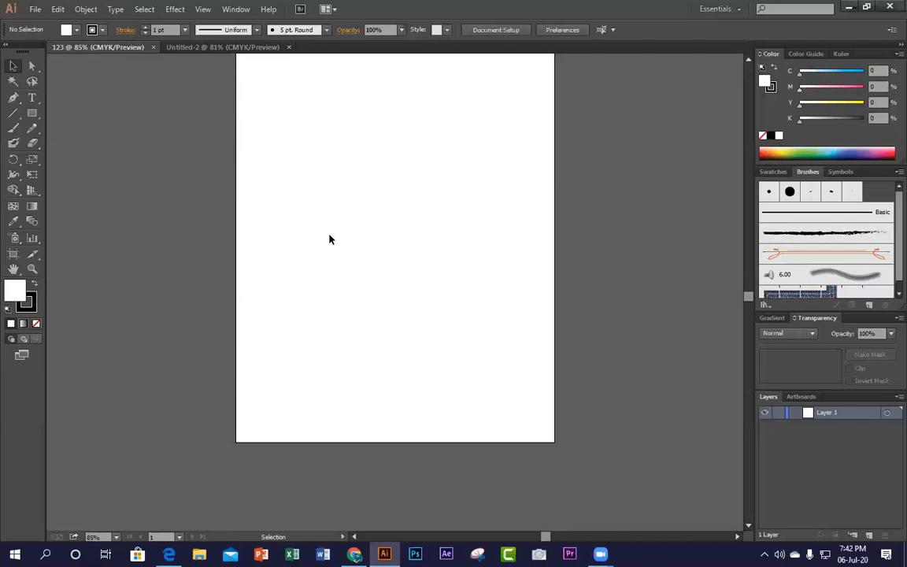
key(ctrl+alt+space)
ctrl+alt+click(344, 314)
scroll(381, 260, up, 2)
ctrl+click(350, 281)
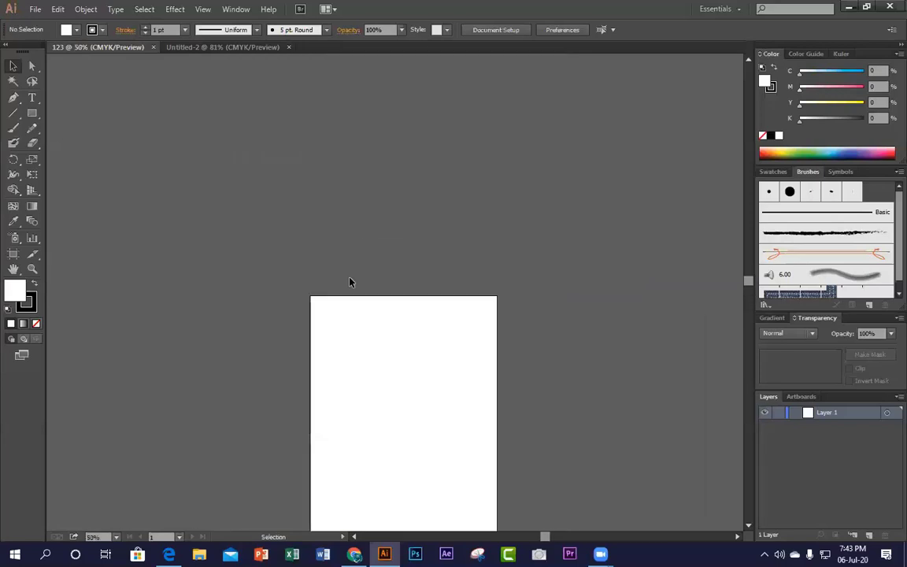
drag(385, 389, 219, 57)
click(223, 47)
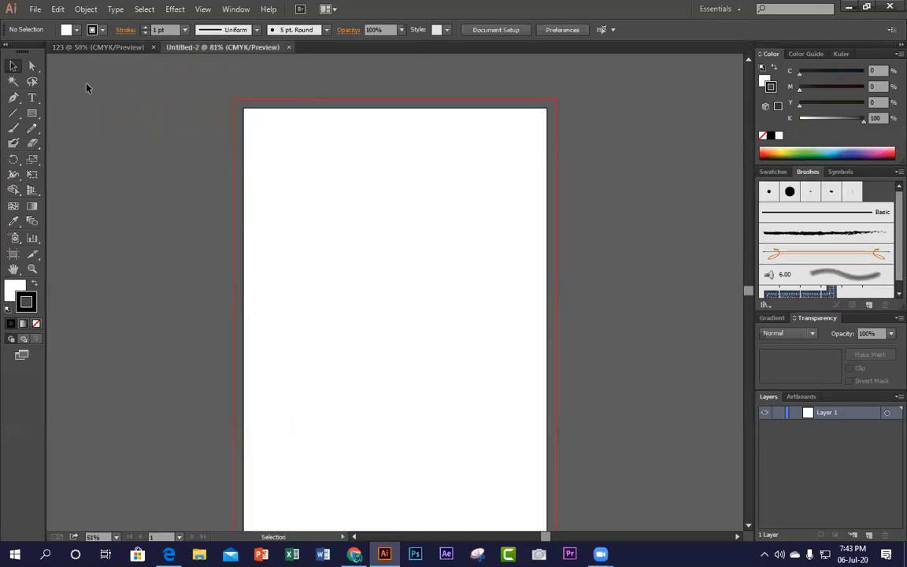
click(79, 47)
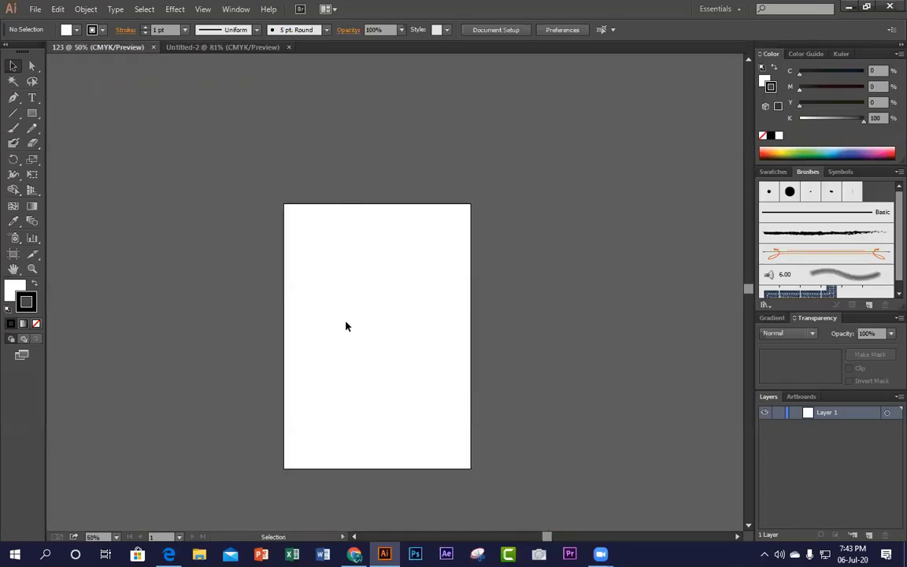
click(228, 50)
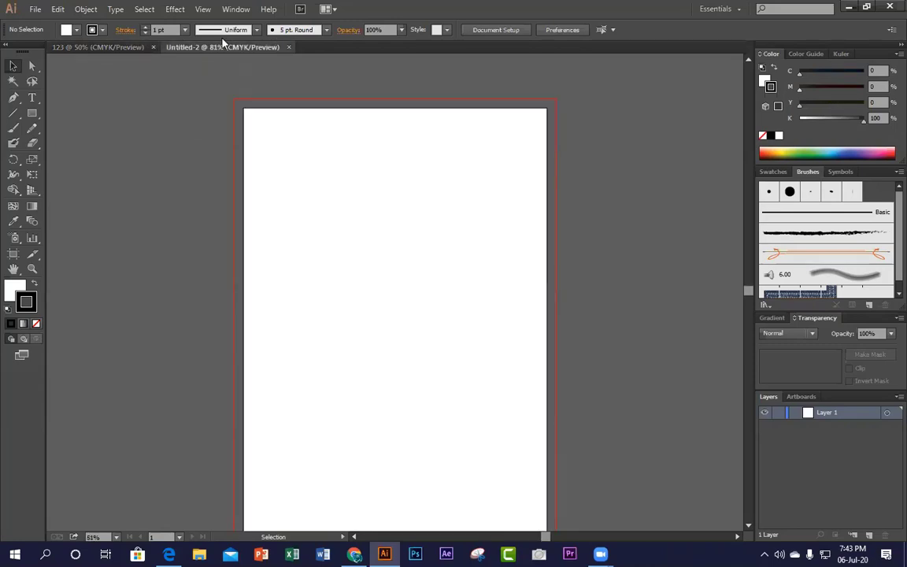
click(114, 48)
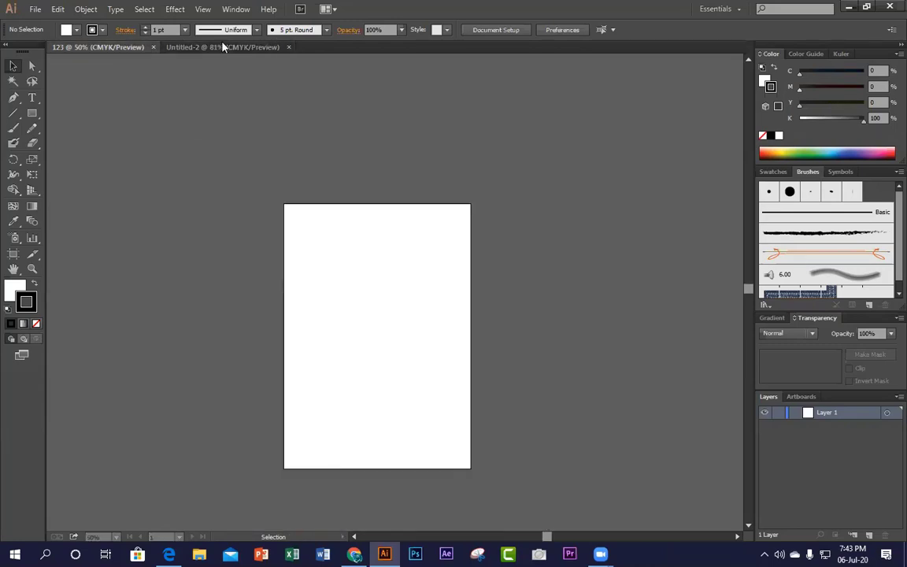
click(221, 48)
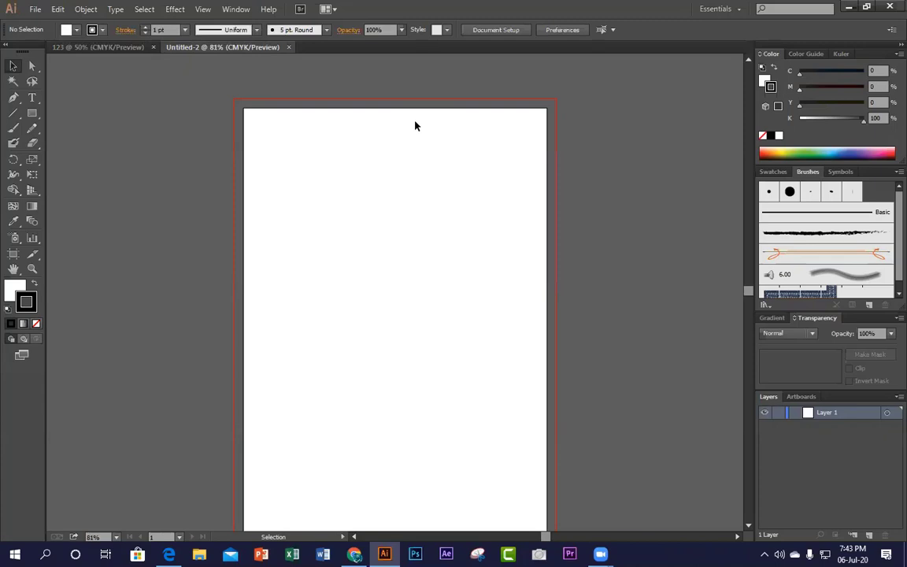
Step: Close both open documents and start another new document
click(289, 48)
click(153, 47)
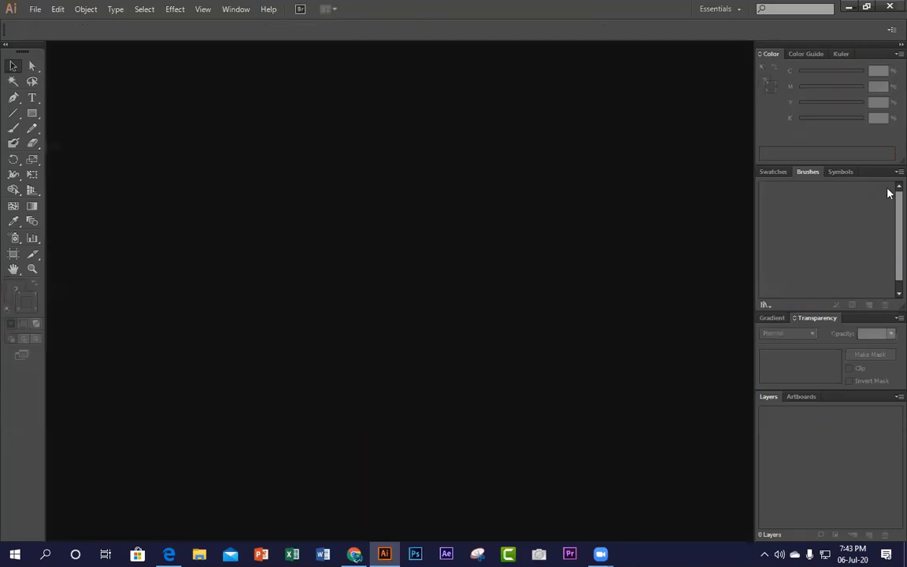
click(28, 10)
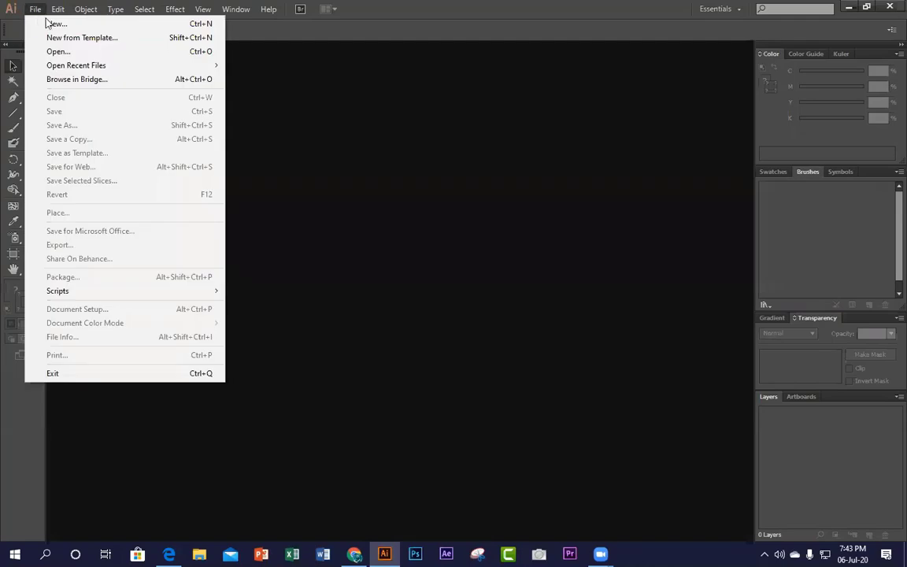
click(47, 22)
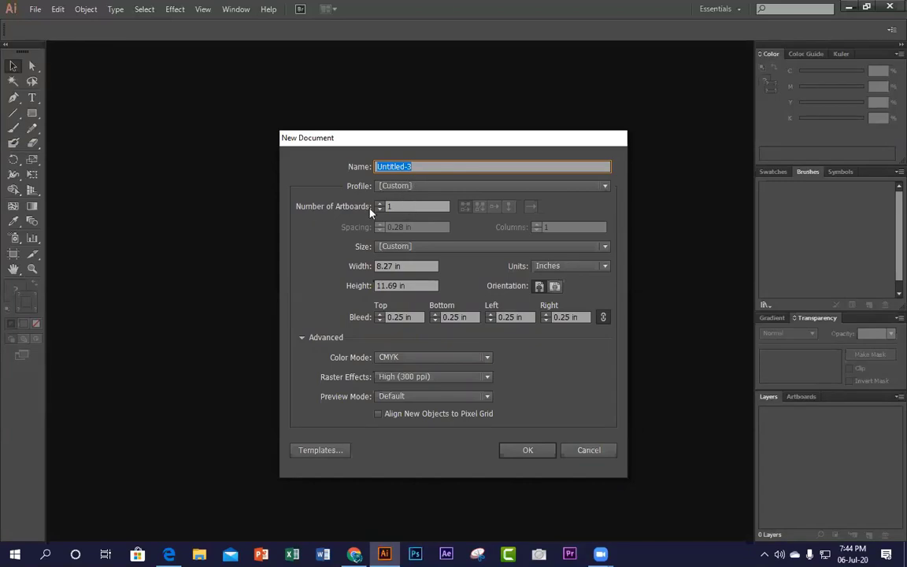
Step: Set the artboard spacing to 1 in and the number of artboards to 10, and create the document
click(337, 209)
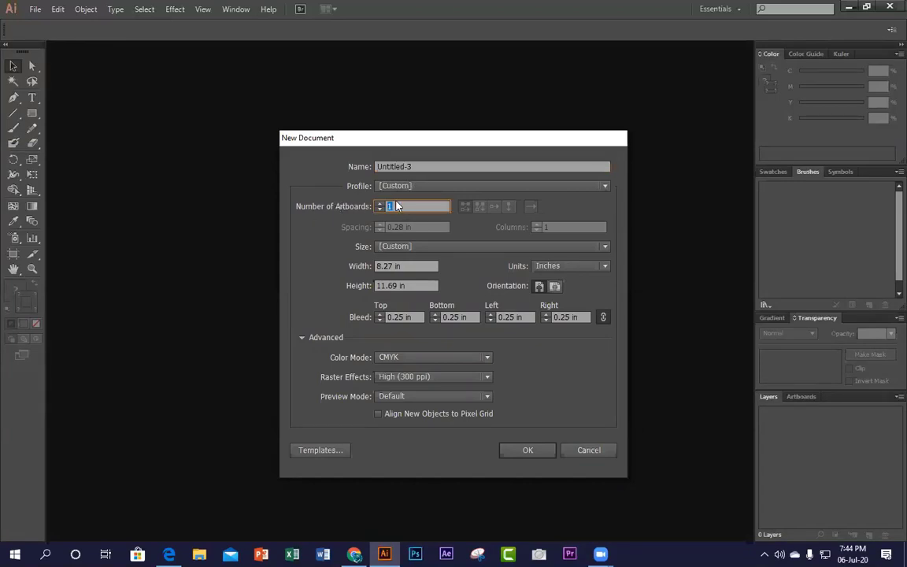
text(2)
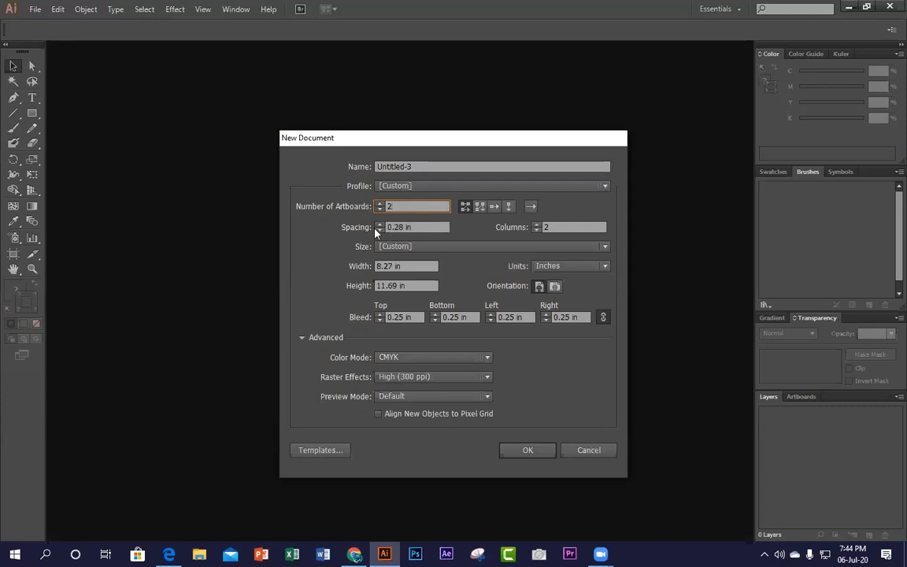
click(417, 226)
text(1)
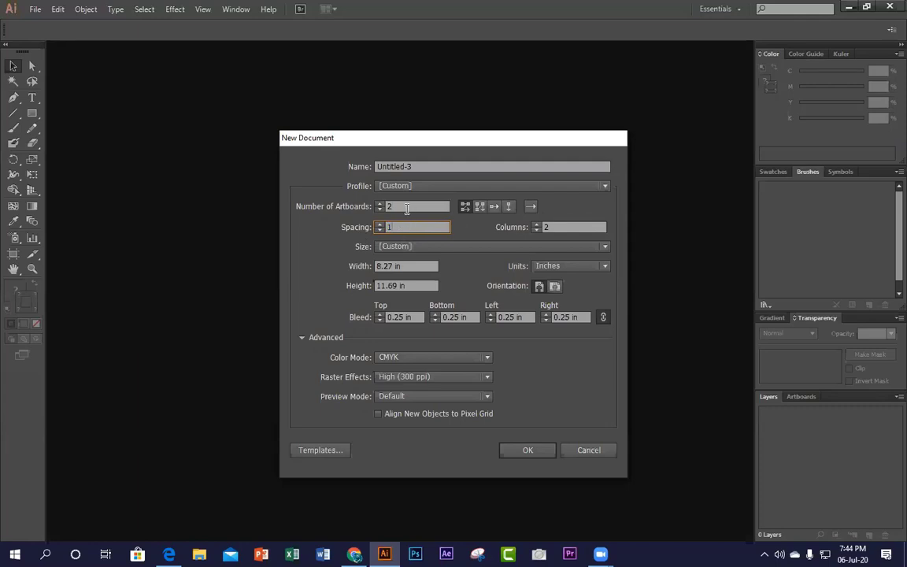
key(shift+Tab)
text(10)
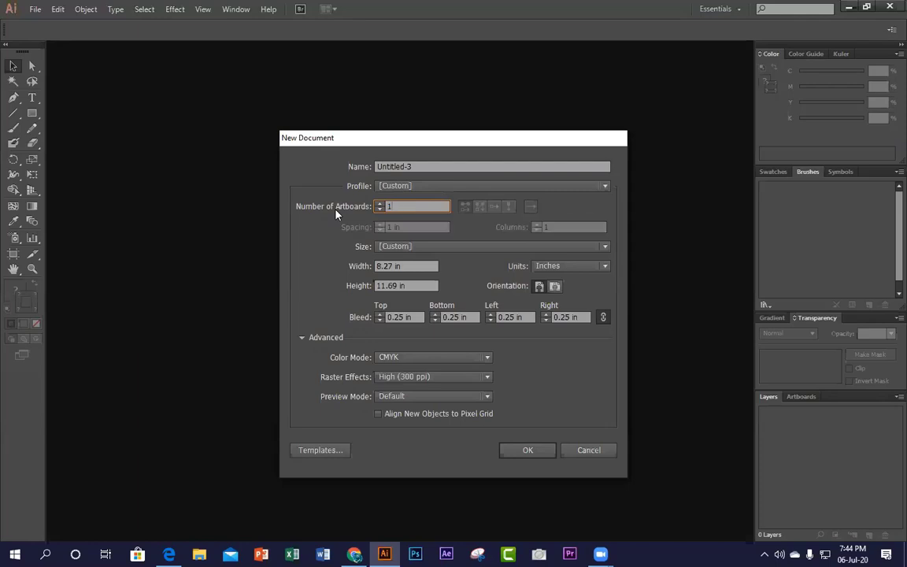
click(543, 455)
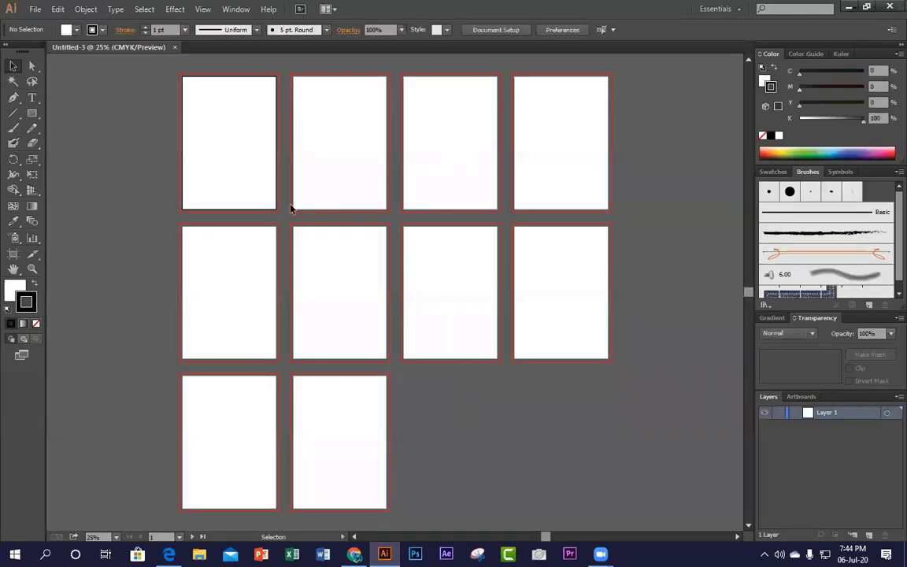
Step: Examine the grid of ten artboards and their bleed guides, both as a whole and close up on the first artboard
drag(159, 83, 668, 472)
drag(153, 82, 663, 487)
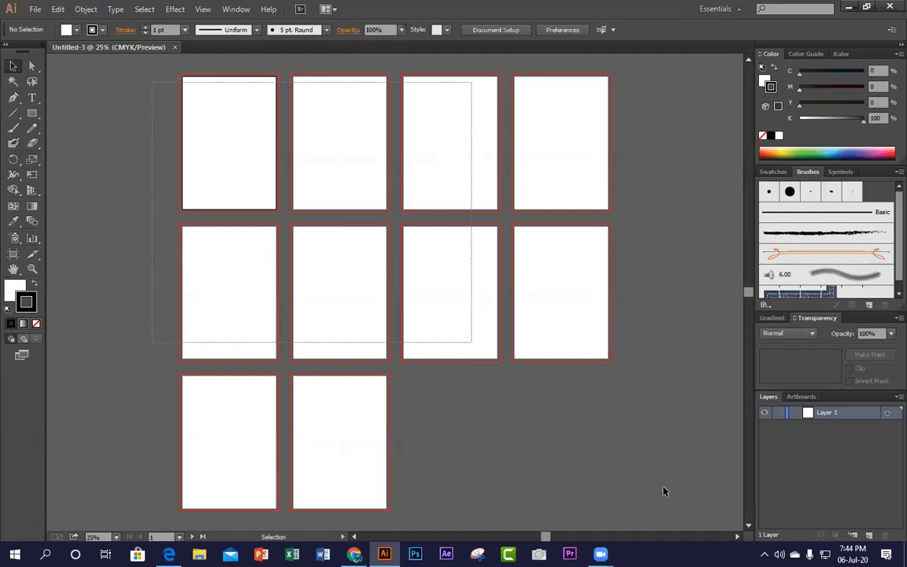
scroll(362, 311, down, 6)
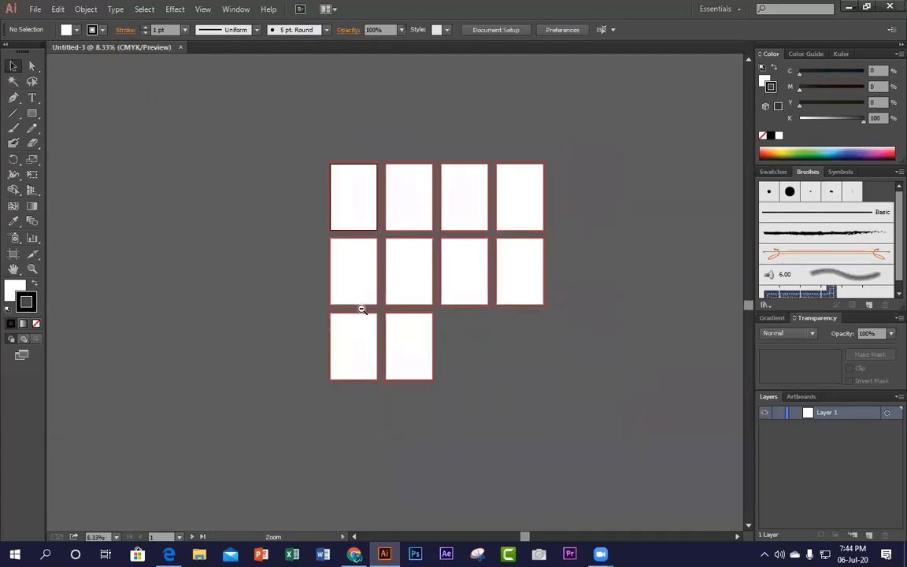
scroll(425, 286, up, 3)
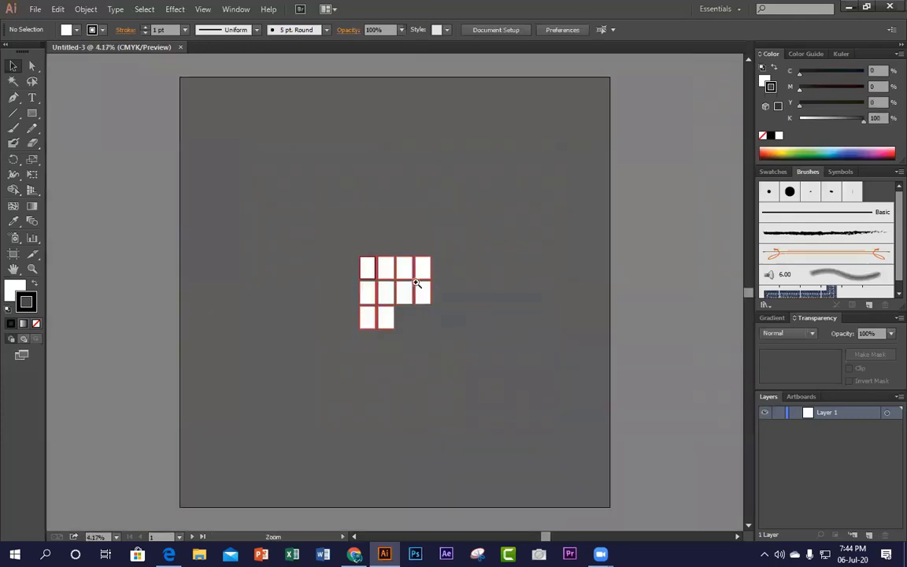
scroll(415, 283, up, 2)
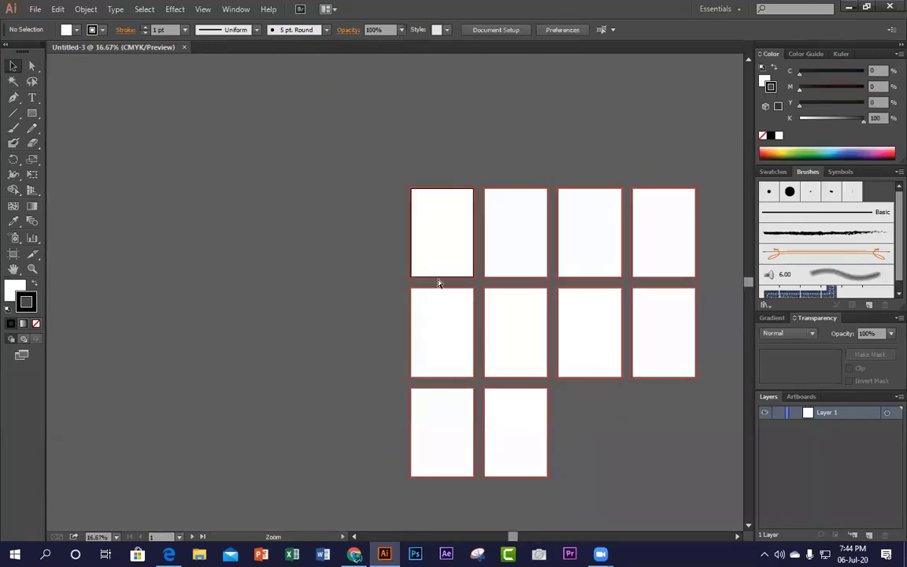
scroll(471, 273, up, 3)
drag(173, 207, 290, 398)
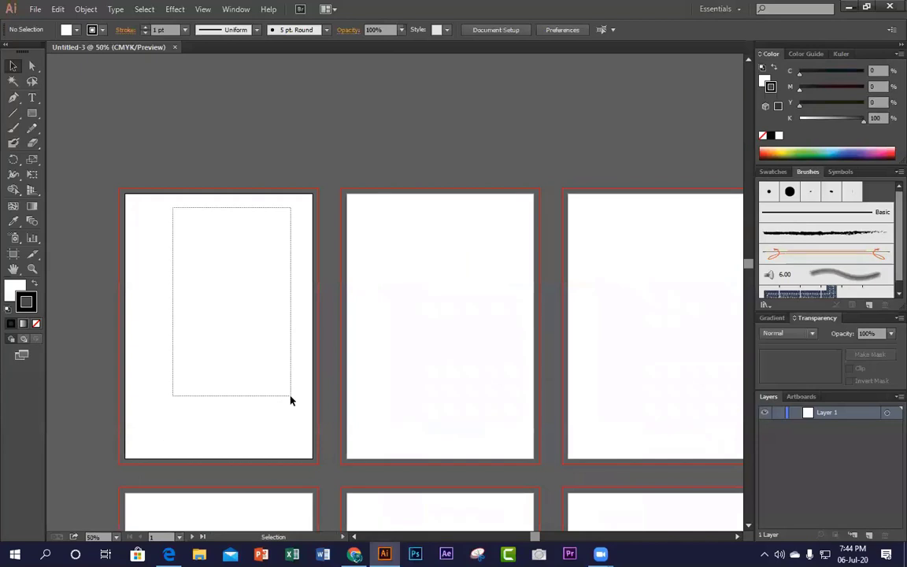
drag(195, 259, 270, 391)
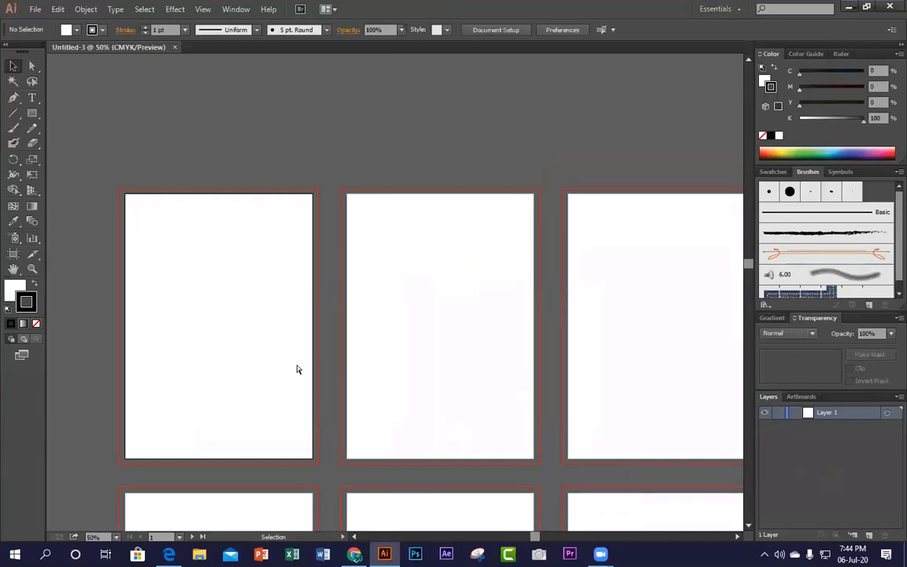
scroll(700, 309, down, 1)
drag(488, 328, 436, 333)
scroll(437, 315, right, 3)
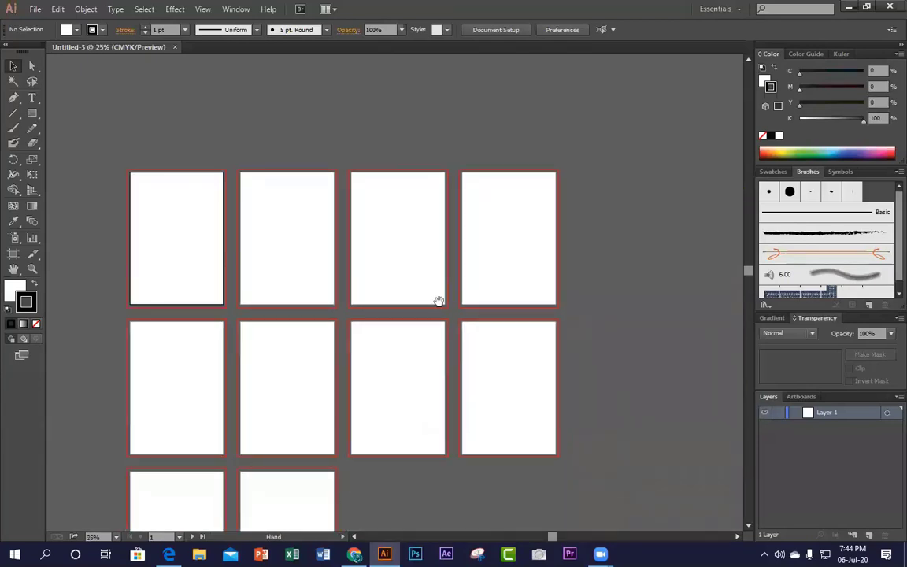
scroll(386, 300, down, 1)
scroll(370, 295, up, 1)
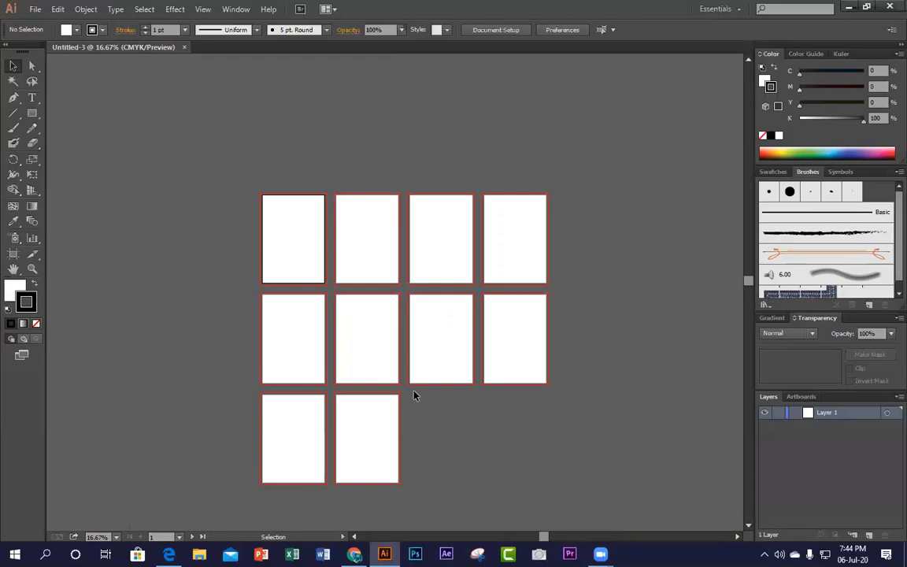
drag(200, 142, 632, 506)
drag(632, 507, 631, 507)
drag(206, 157, 596, 517)
drag(592, 518, 593, 518)
drag(210, 167, 604, 513)
key(x)
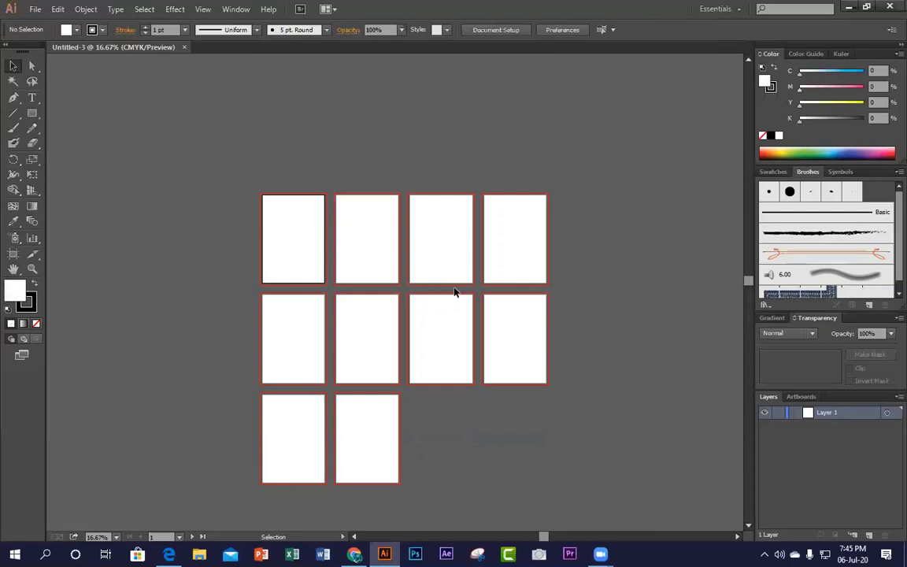
drag(217, 135, 634, 453)
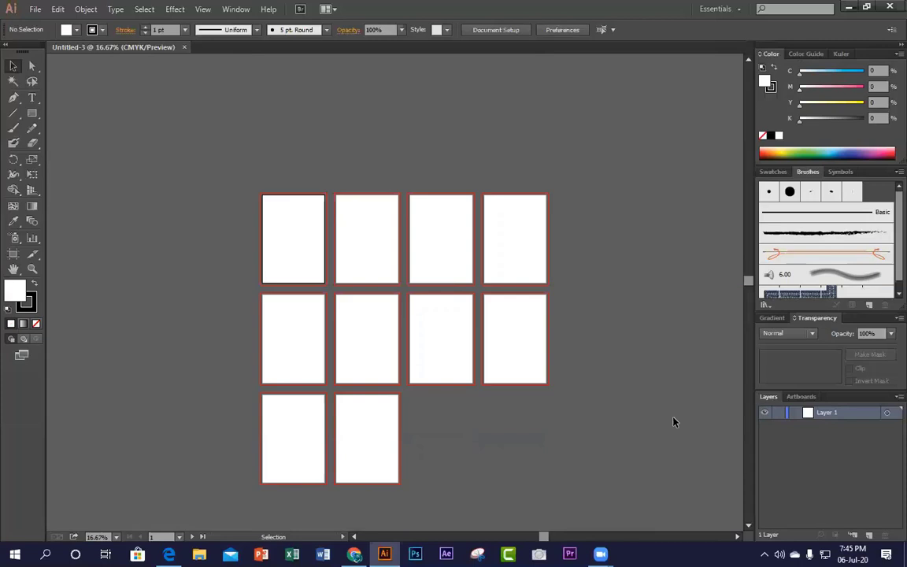
Step: Close the ten-artboard document and create a new document with 1 artboard
click(185, 48)
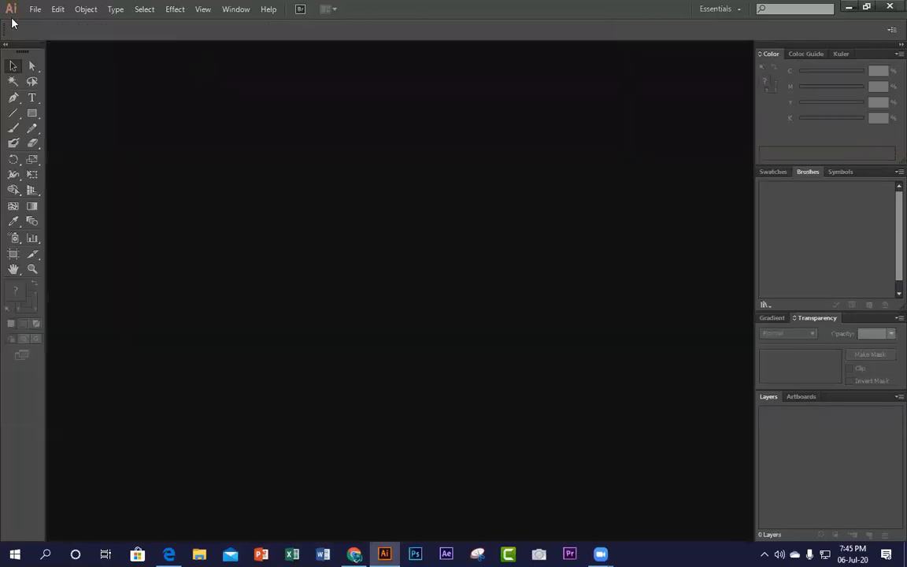
click(34, 8)
click(53, 24)
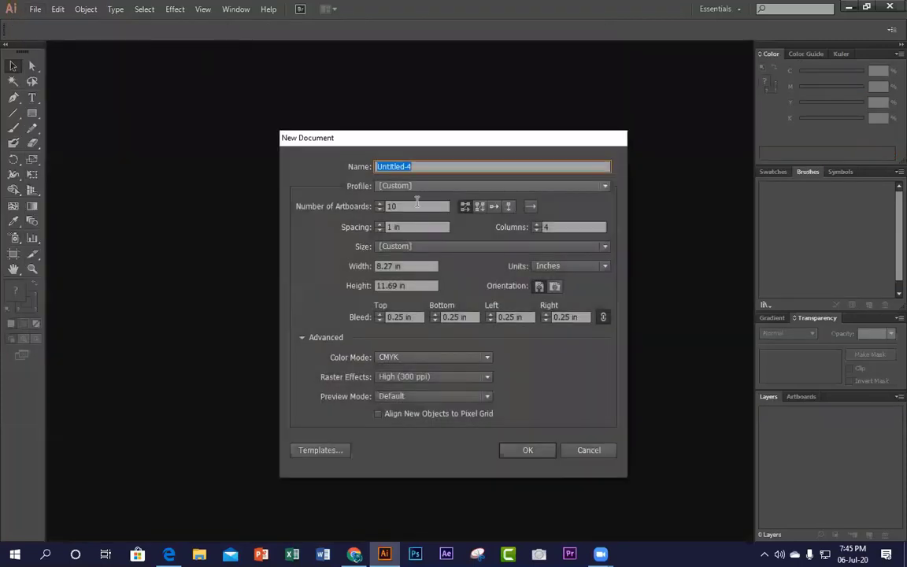
key(Tab)
key(Tab)
text(101)
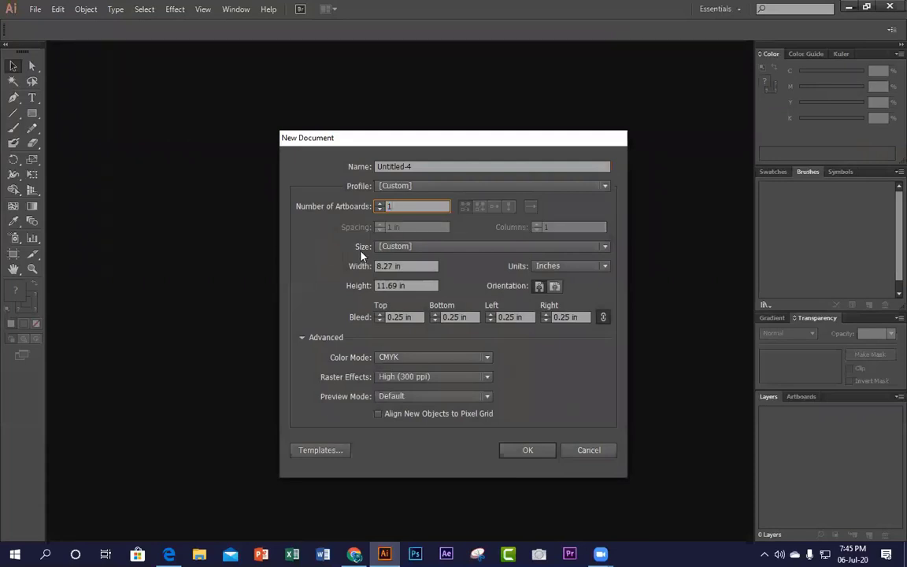
click(540, 451)
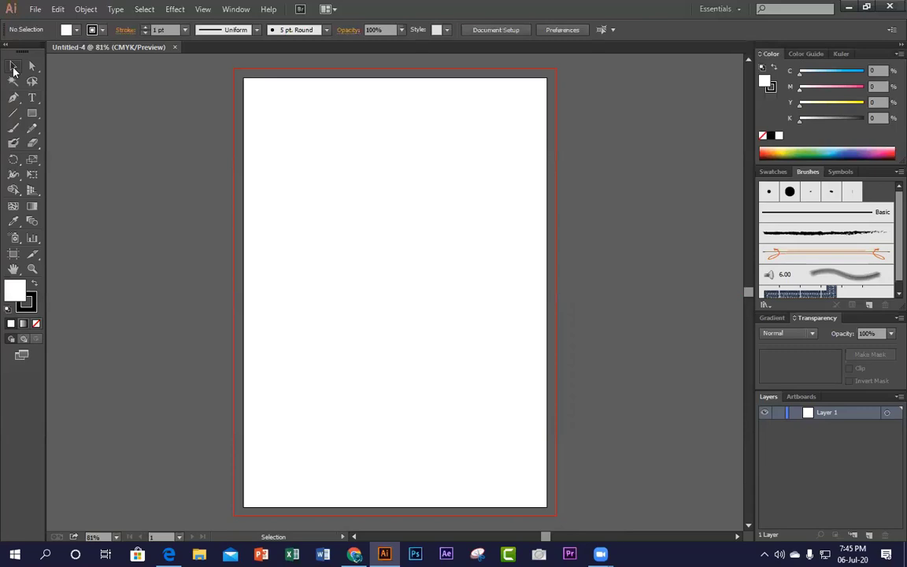
Step: Switch from the Selection tool to the Direct Selection tool and back to introduce both tools
click(14, 69)
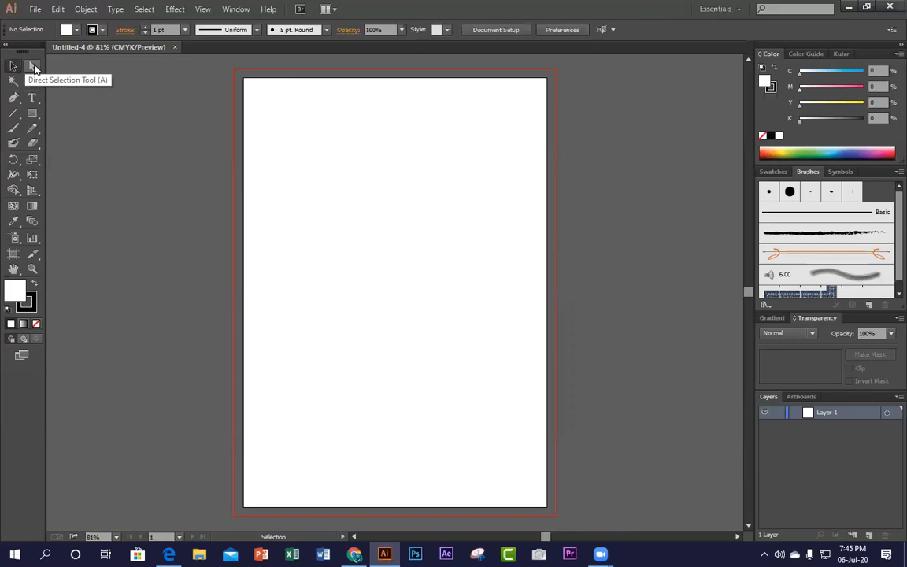
click(33, 69)
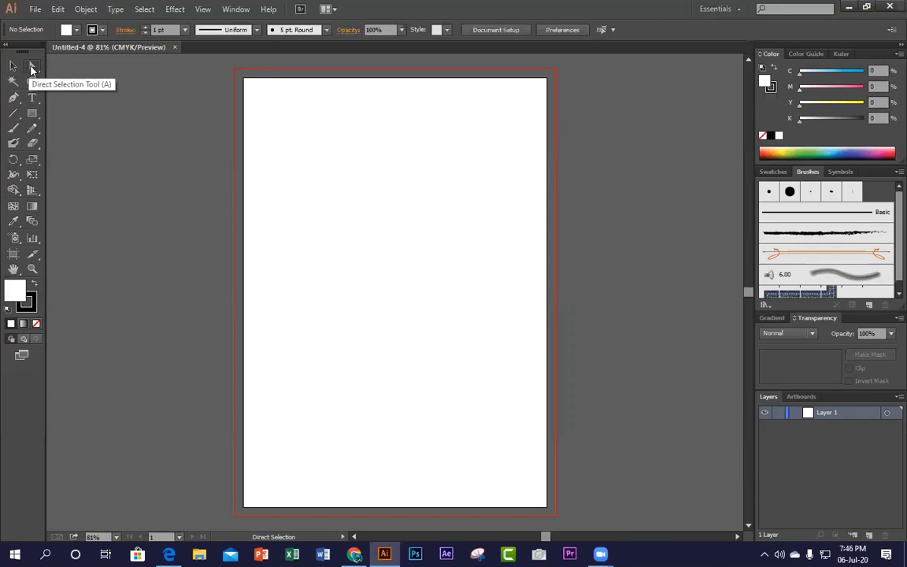
click(21, 70)
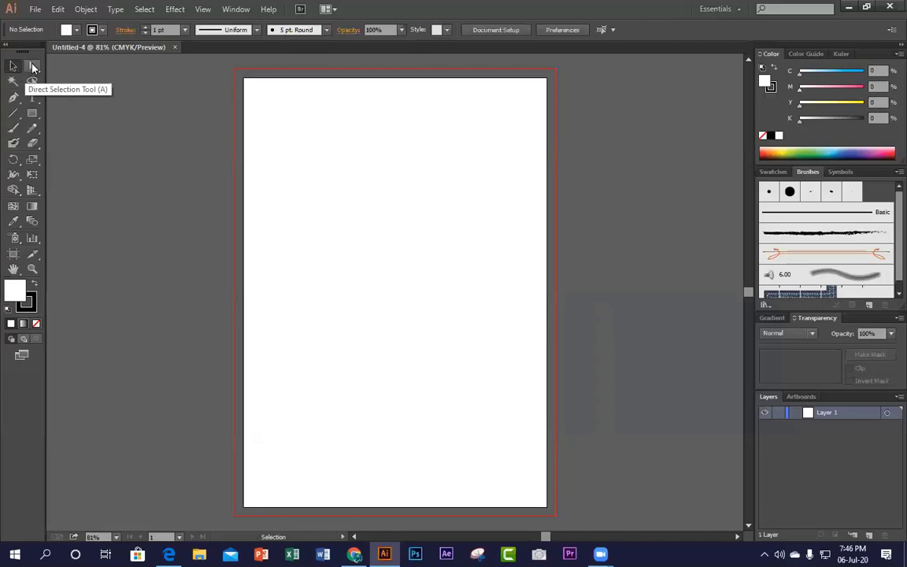
Step: Look through the tool variants grouped under the Direct Selection, Pen and Rectangle tools
click(32, 68)
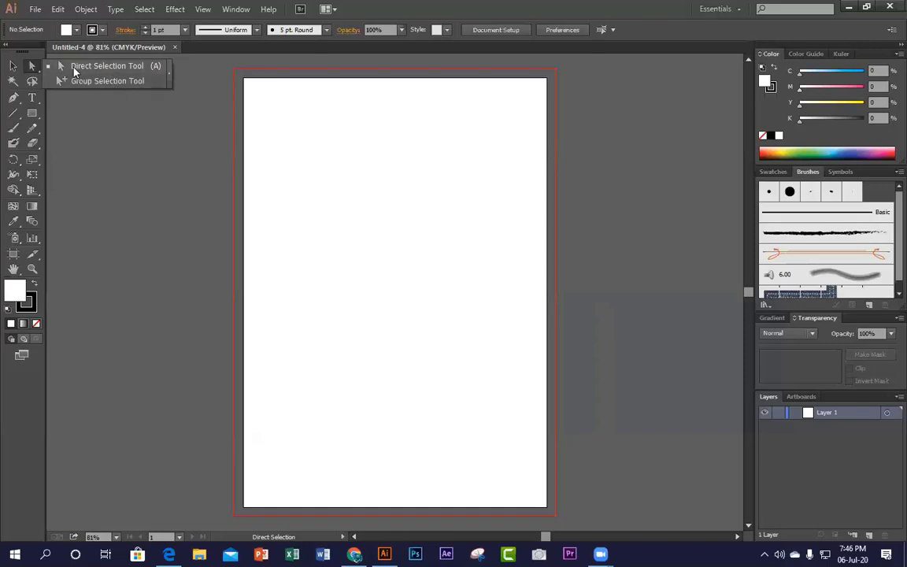
click(34, 70)
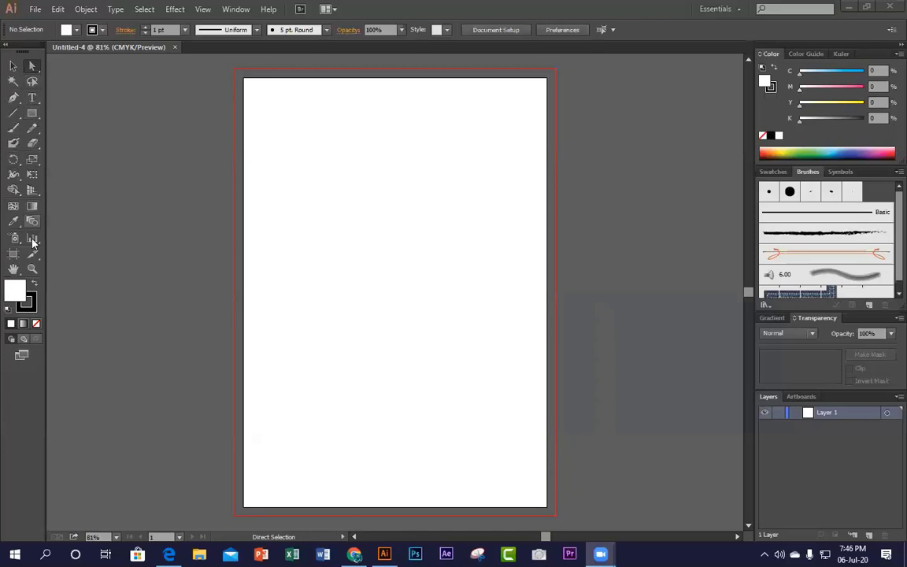
click(22, 101)
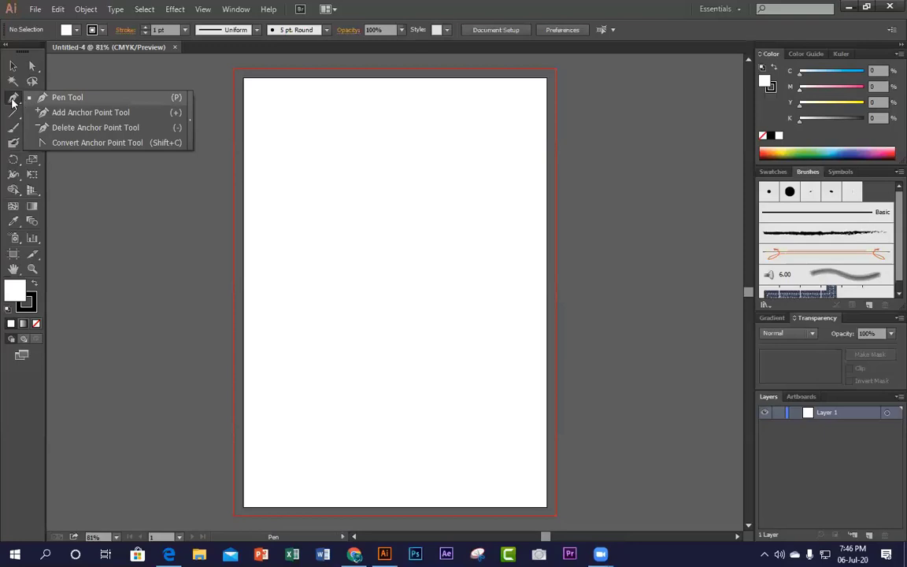
click(47, 97)
click(36, 116)
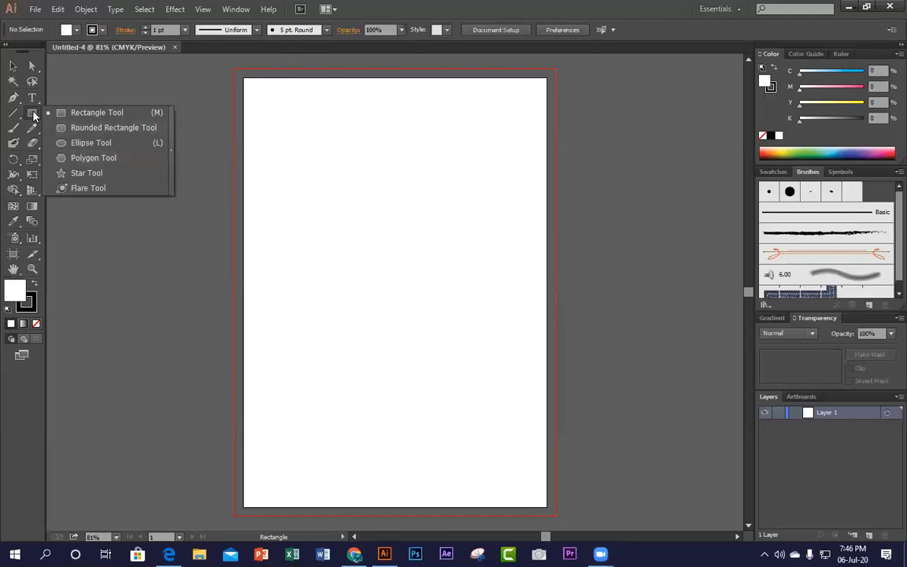
click(38, 129)
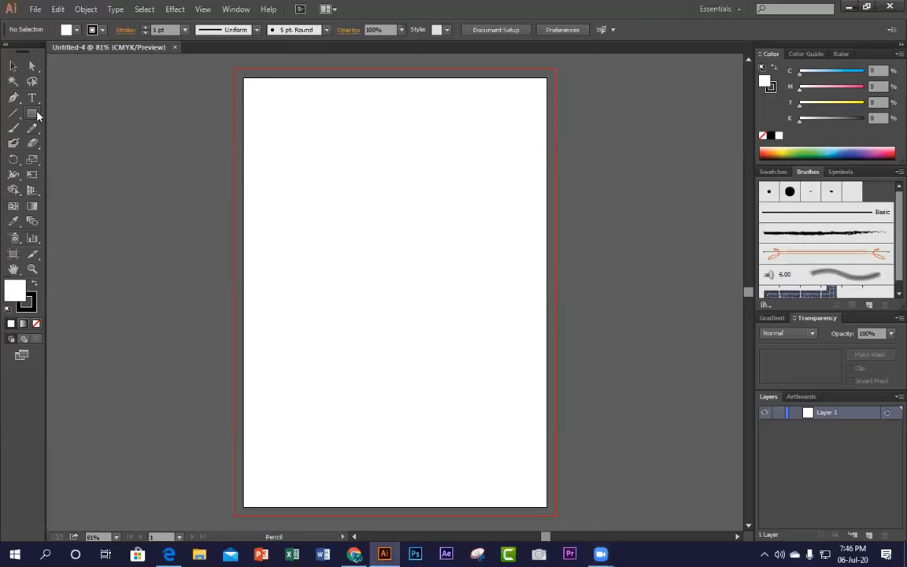
click(37, 116)
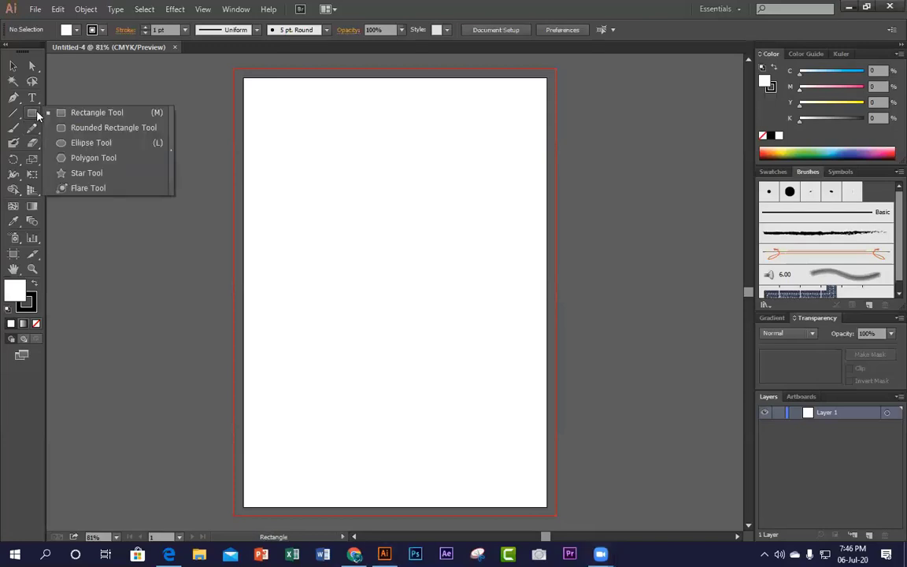
Step: Demonstrate the Selection tool by sweeping selection marquees across the empty artboard
click(16, 69)
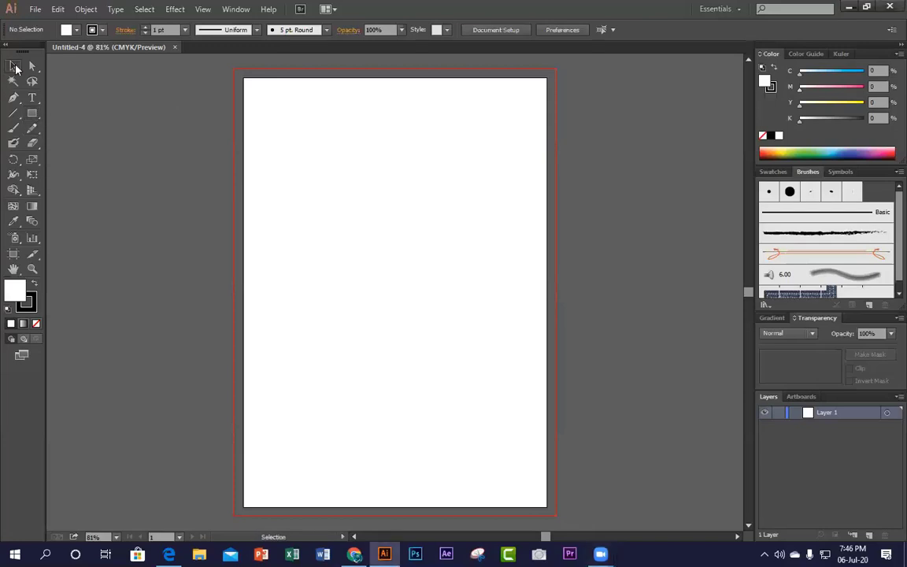
drag(302, 171, 481, 373)
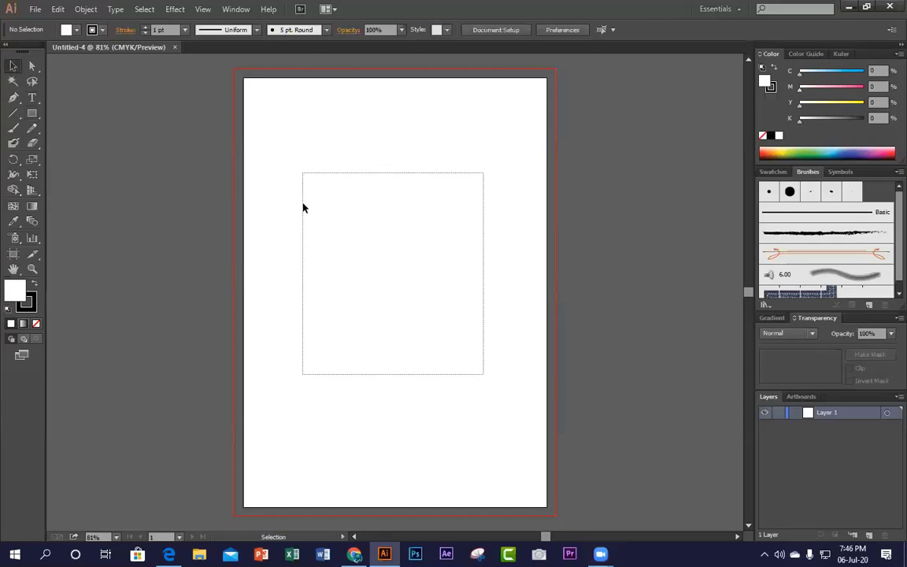
drag(304, 204, 370, 248)
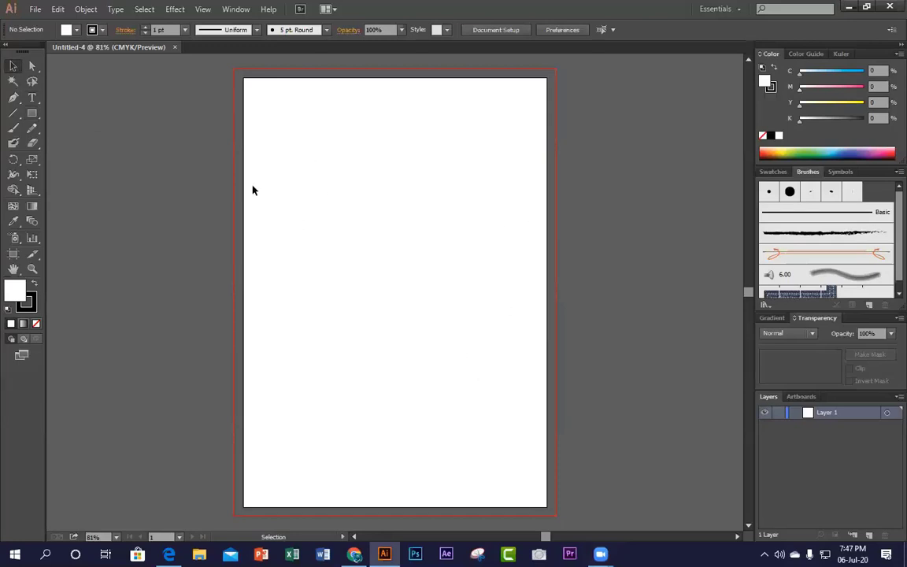
drag(253, 186, 538, 336)
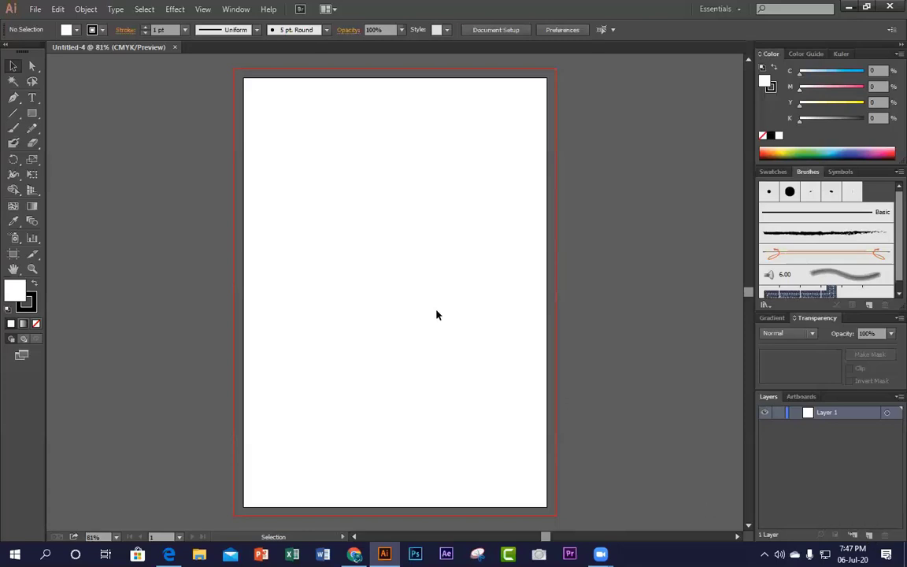
Step: Draw a wide rectangle with the Rectangle tool, overlapping the upper left edge of the artboard
click(31, 117)
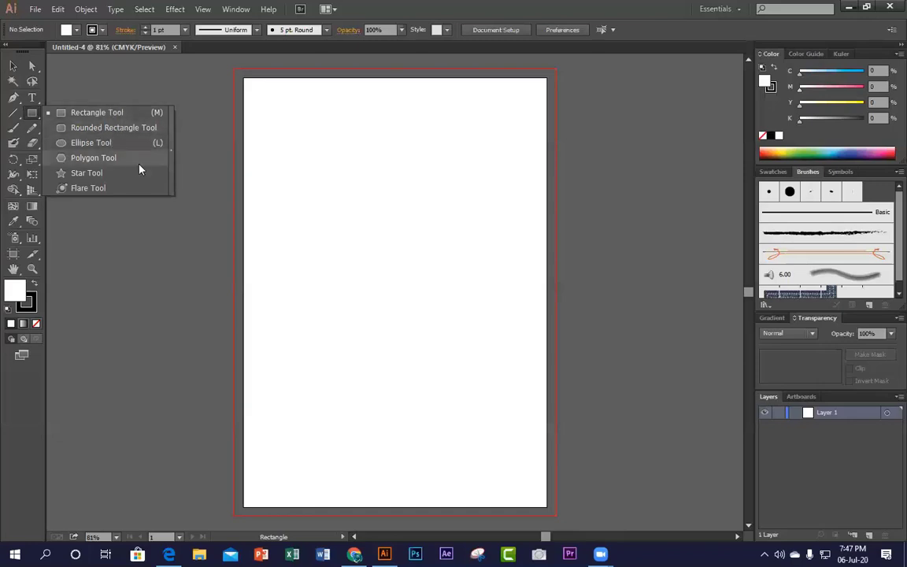
click(96, 115)
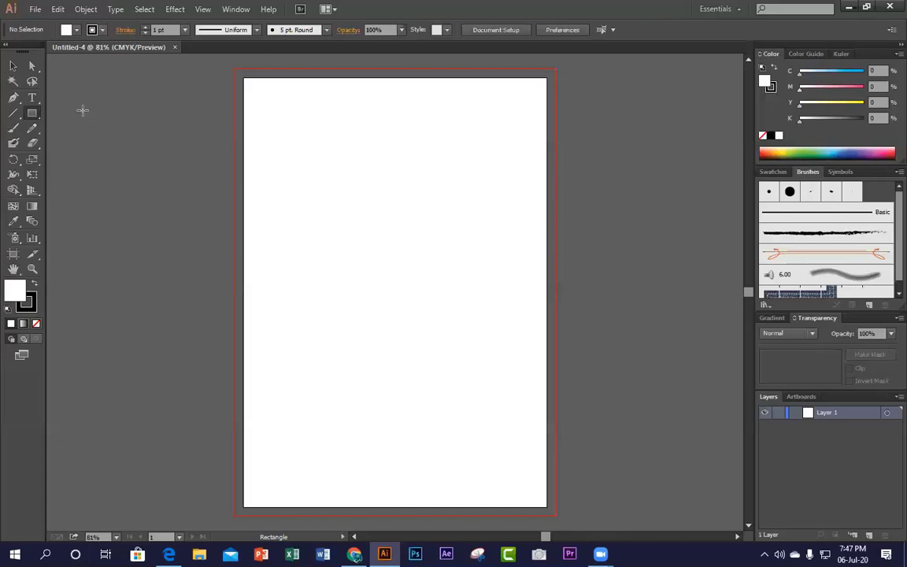
drag(76, 108, 351, 225)
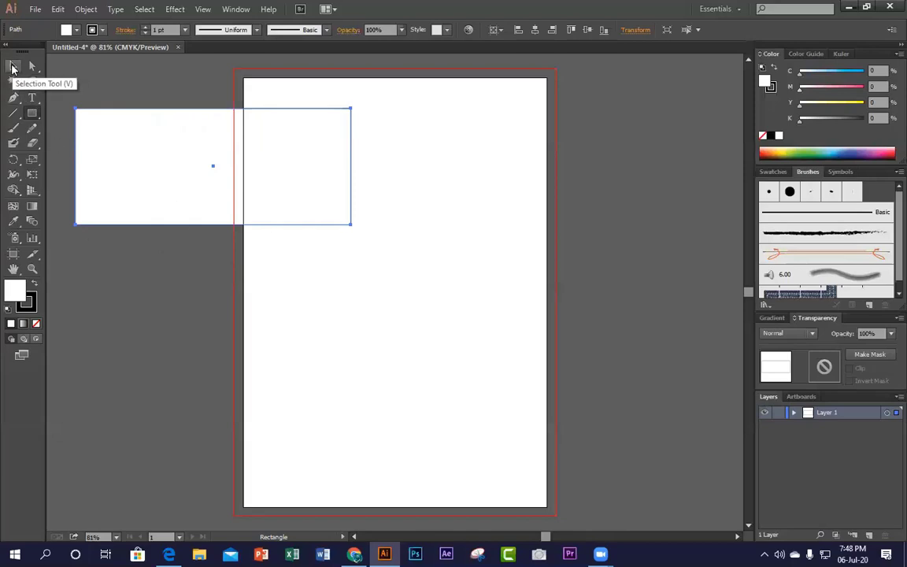
Step: Move the rectangle completely off the artboard's left side with the Selection tool and deselect it
click(12, 70)
drag(199, 168, 130, 180)
drag(138, 288, 429, 263)
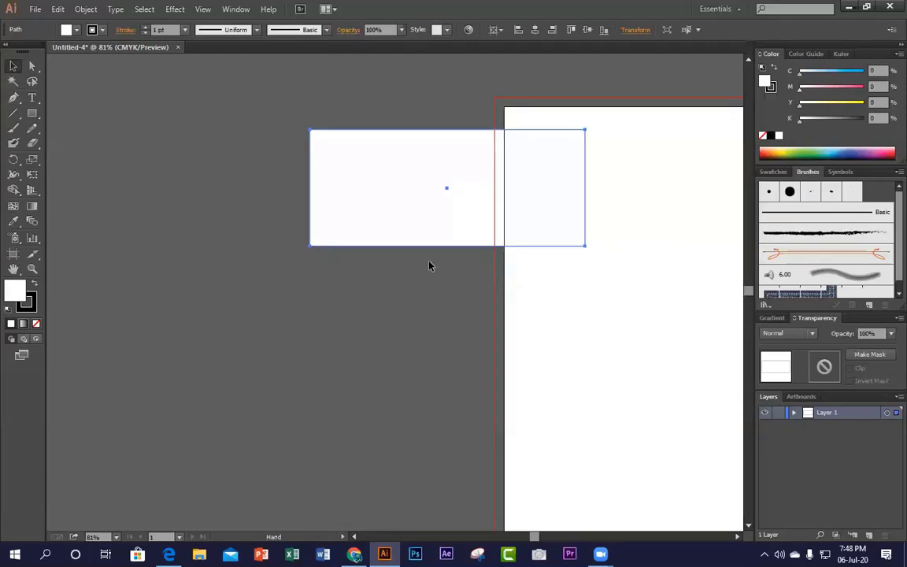
drag(421, 300, 350, 287)
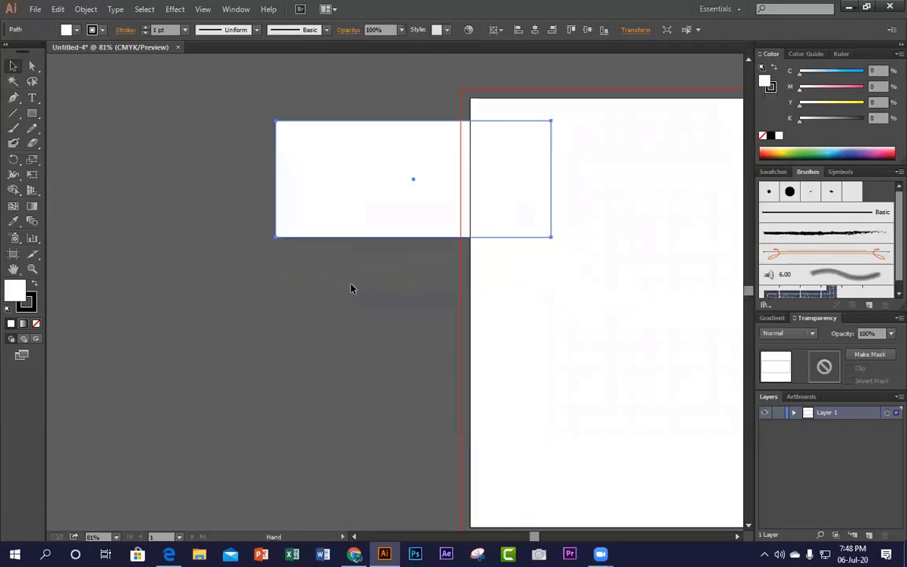
drag(399, 326, 382, 290)
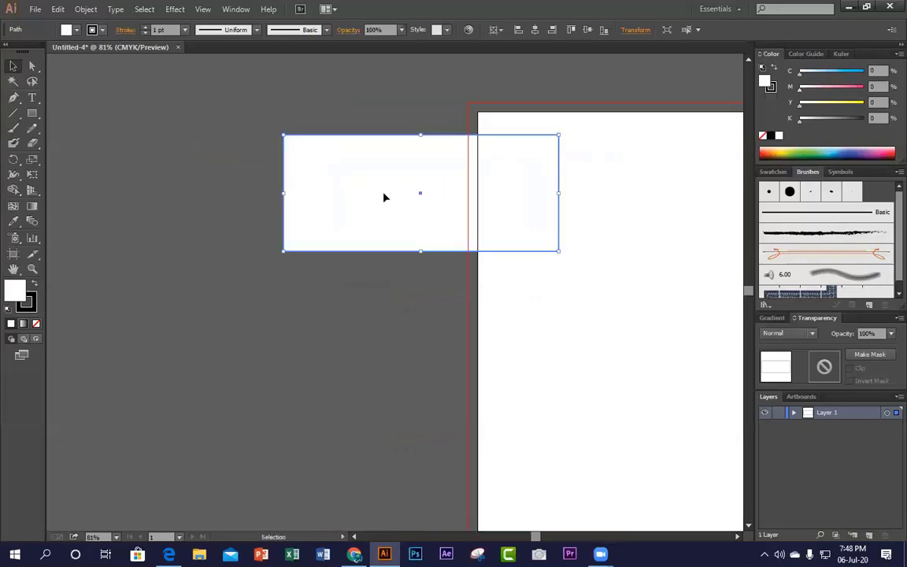
drag(405, 196, 219, 204)
click(268, 252)
click(561, 175)
click(285, 311)
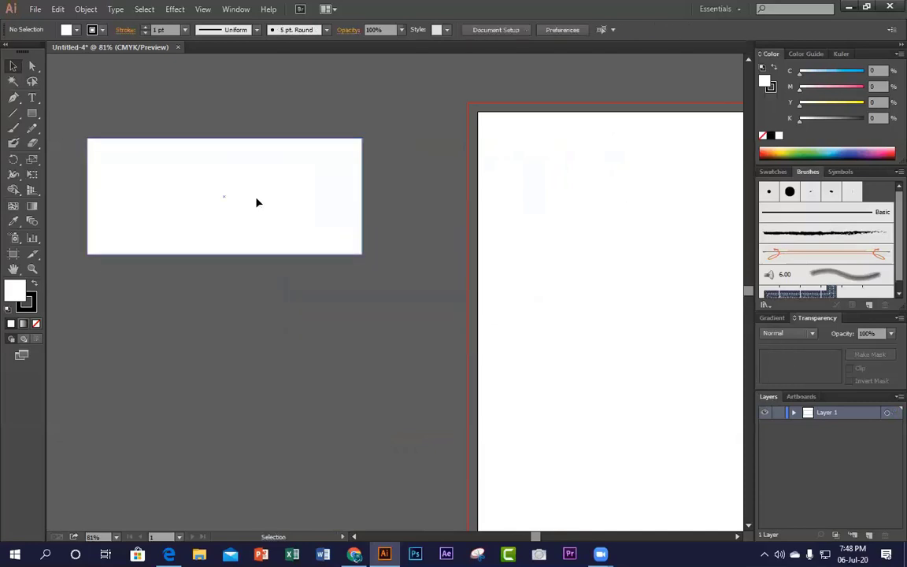
Step: Reselect the white rectangle and move it slightly lower beside the artboard
click(257, 202)
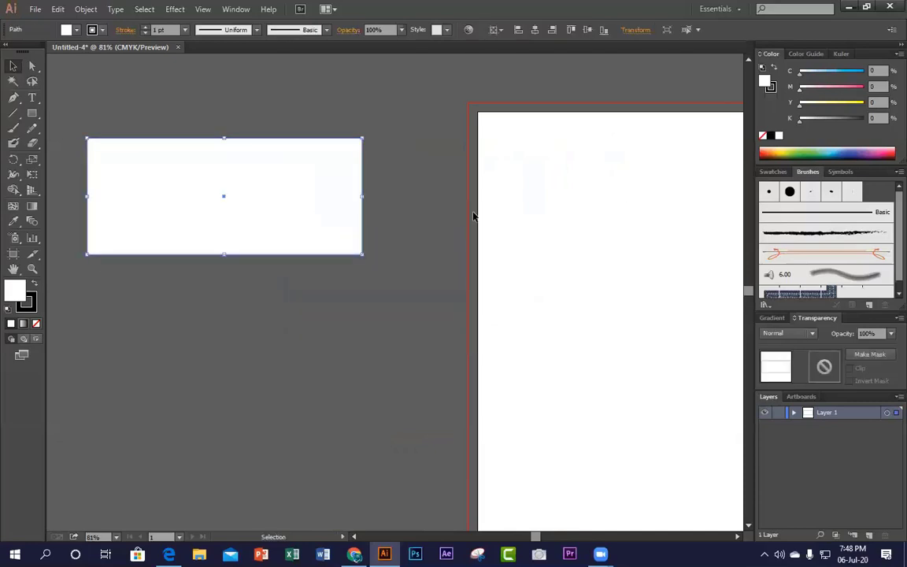
click(169, 101)
click(156, 178)
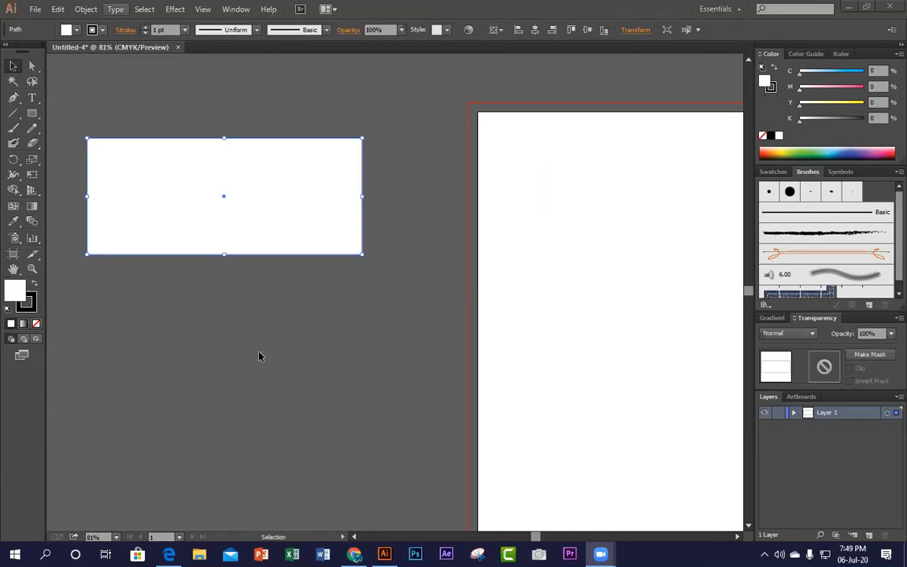
mouse_move(210, 218)
mouse_down()
mouse_move(214, 276)
mouse_move(237, 256)
mouse_move(226, 224)
mouse_up()
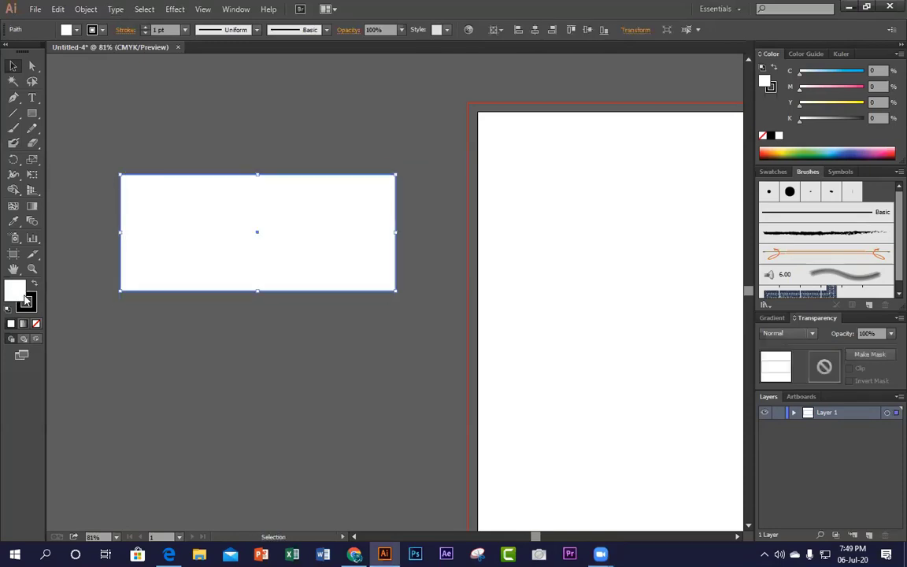
drag(306, 253, 298, 262)
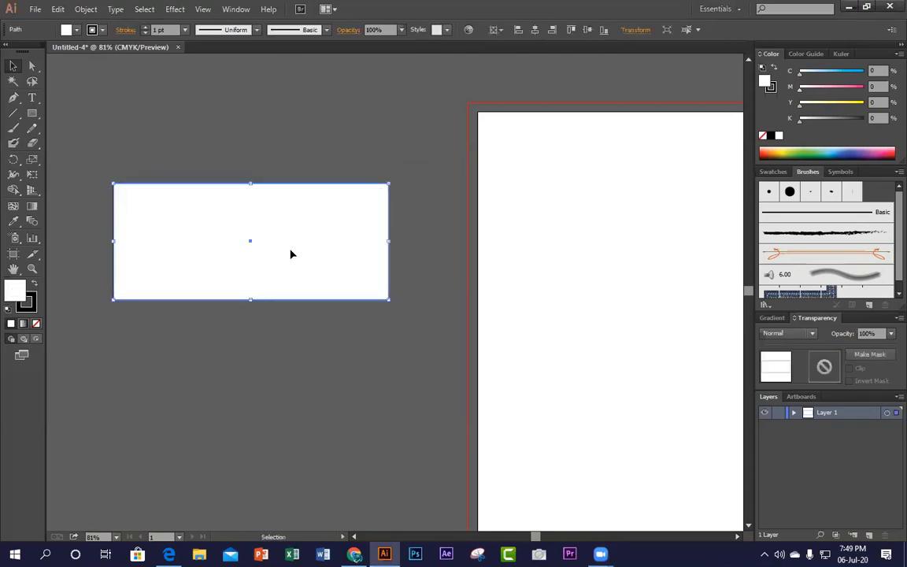
Step: Fill the rectangle with a bright red chosen in the Color Picker
double_click(14, 291)
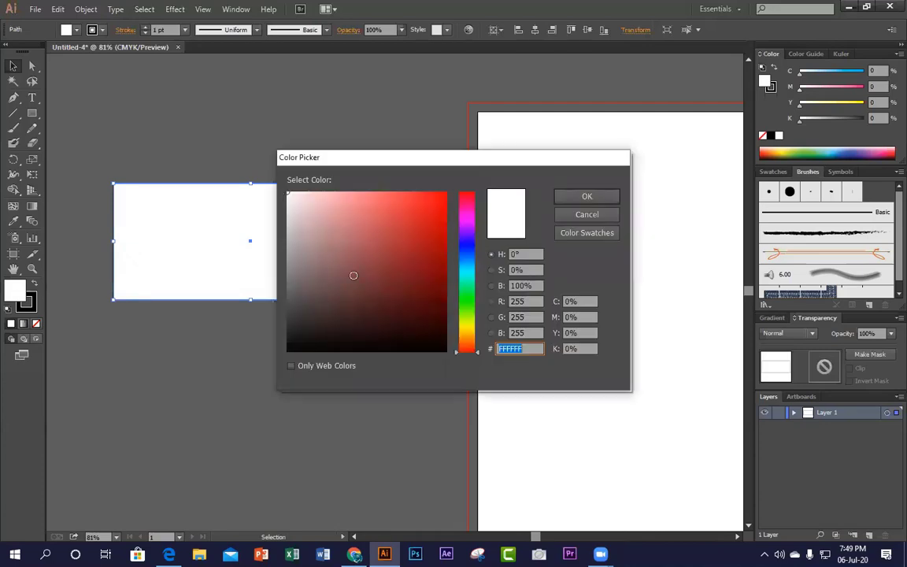
click(416, 202)
drag(436, 269, 440, 223)
key(Return)
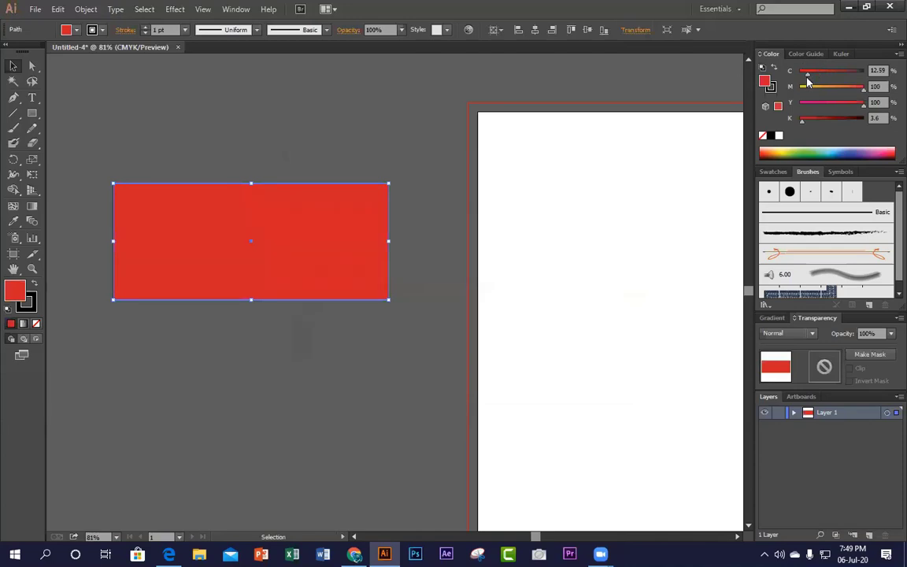
Step: Change the rectangle's fill to a dark teal blue with C 81, M 1, Y 15 and K 46 %
click(851, 72)
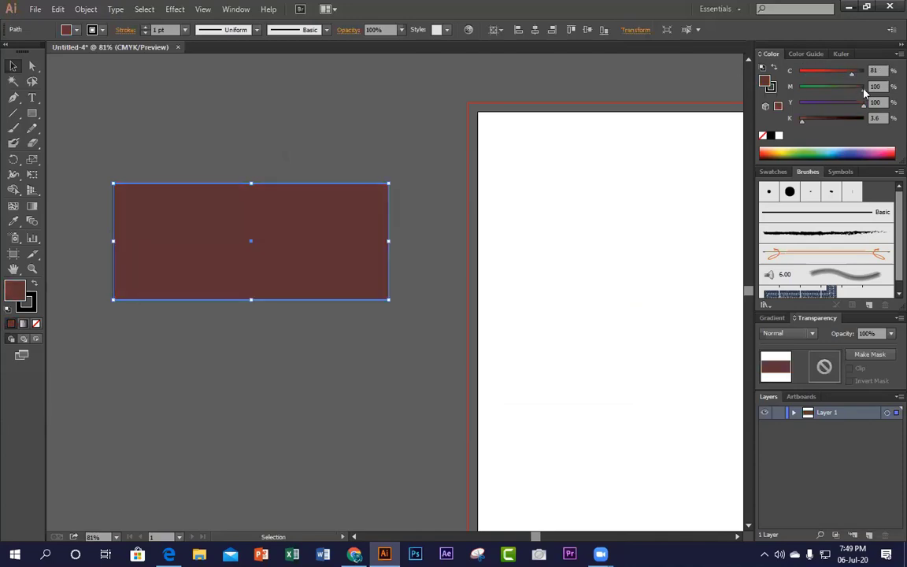
click(801, 87)
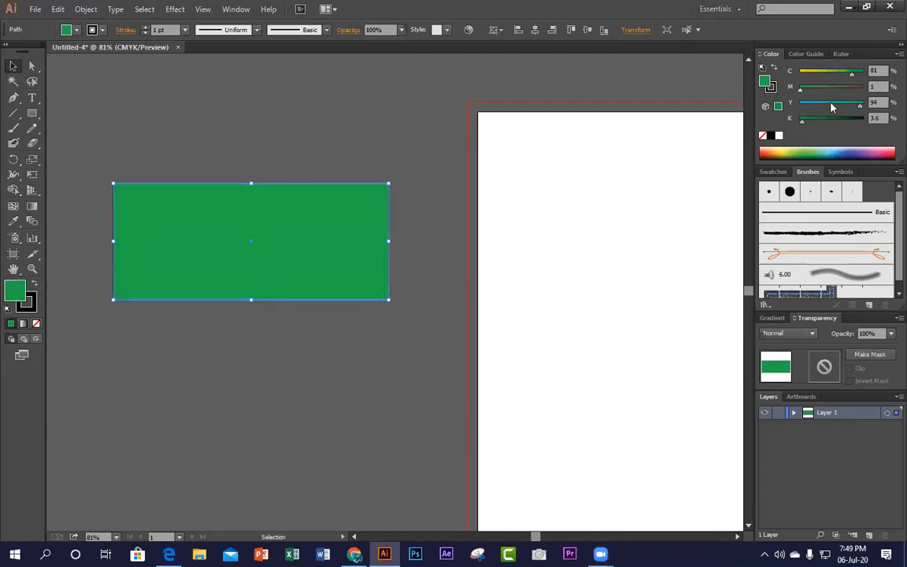
click(810, 104)
click(828, 118)
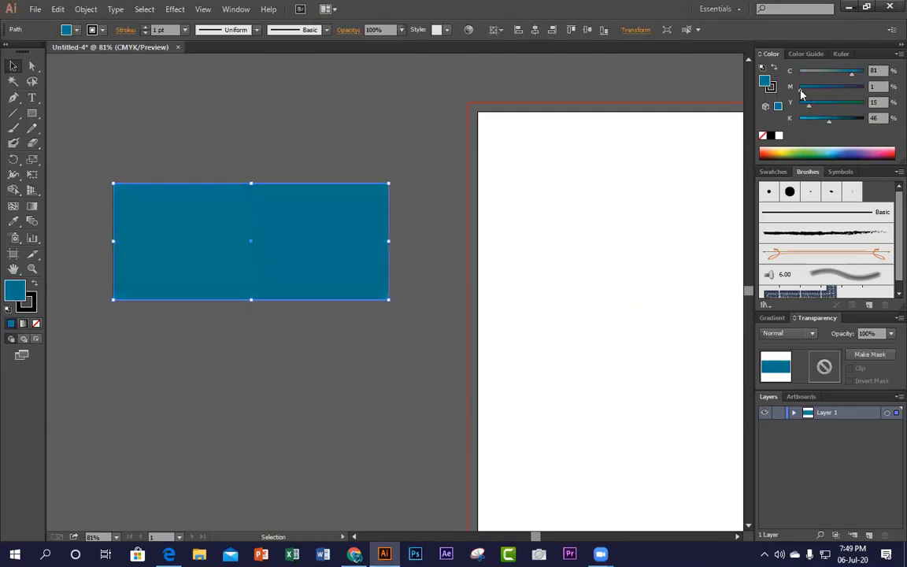
Step: Adjust the fill to a lighter blue with M 4, Y 15 and K 21 %, and deselect the rectangle
click(826, 87)
click(800, 104)
click(801, 88)
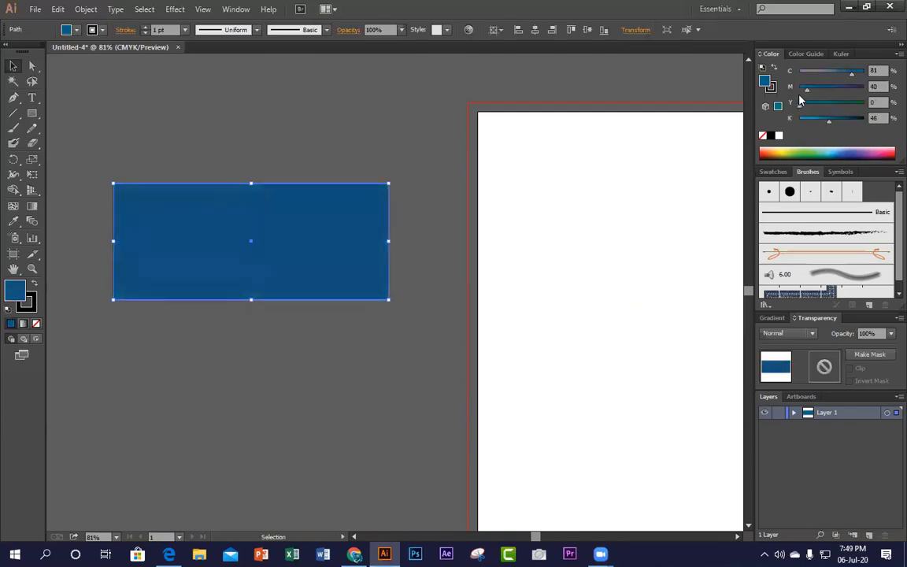
click(812, 118)
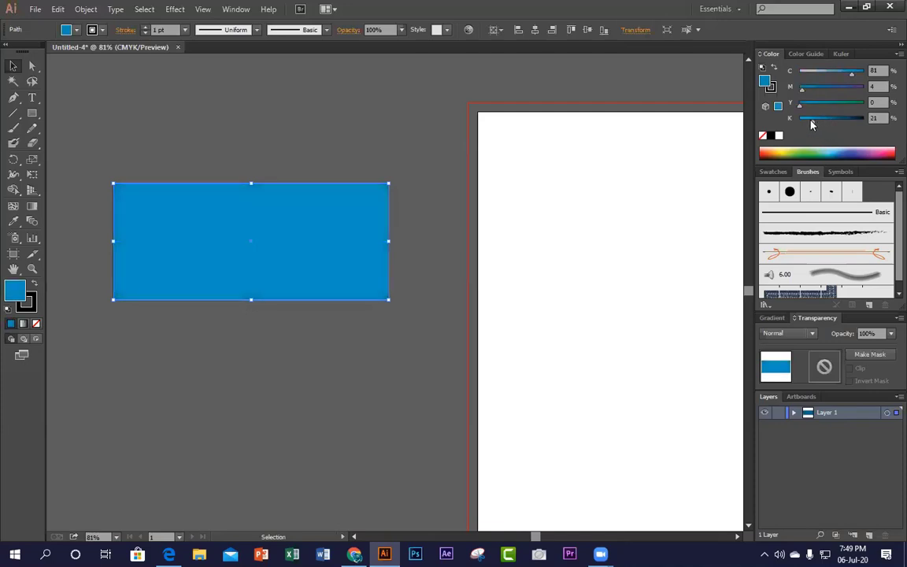
click(809, 103)
click(239, 384)
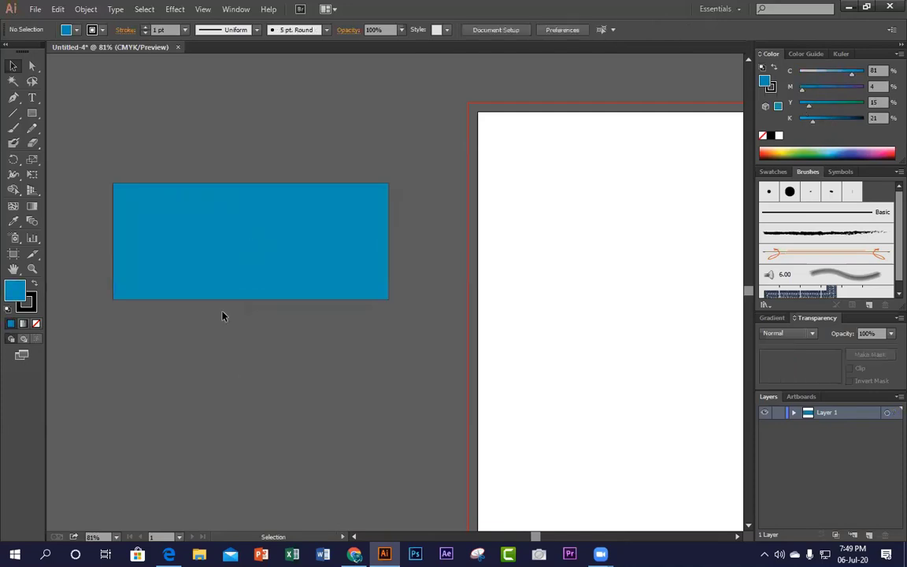
Step: Reselect the blue rectangle and magnify its lower right corner to 2400% to examine the stroke
click(189, 237)
click(262, 385)
click(278, 274)
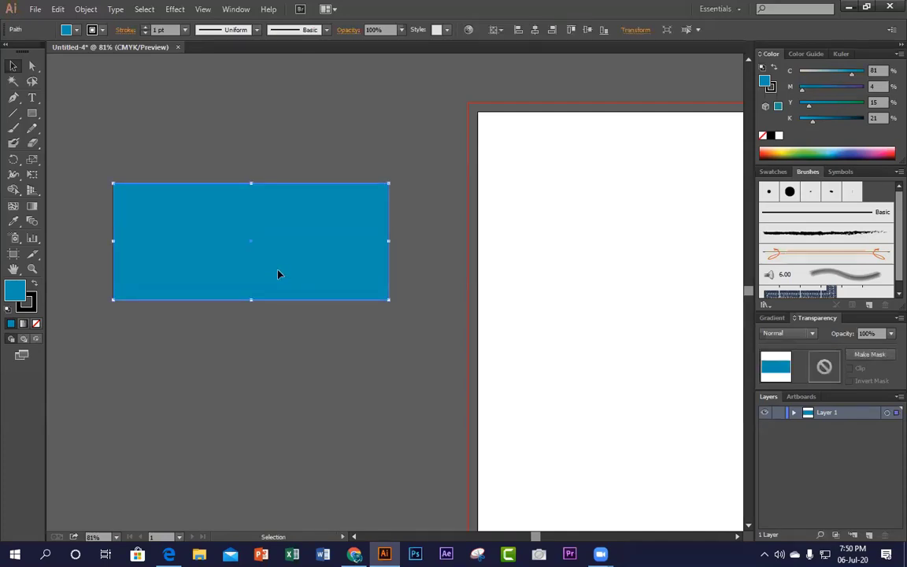
key(ctrl+plus)
key(ctrl+plus)
key(ctrl+plus)
key(ctrl+plus)
key(ctrl+plus)
key(ctrl+plus)
key(ctrl+plus)
key(ctrl+plus)
key(ctrl+plus)
key(ctrl+plus)
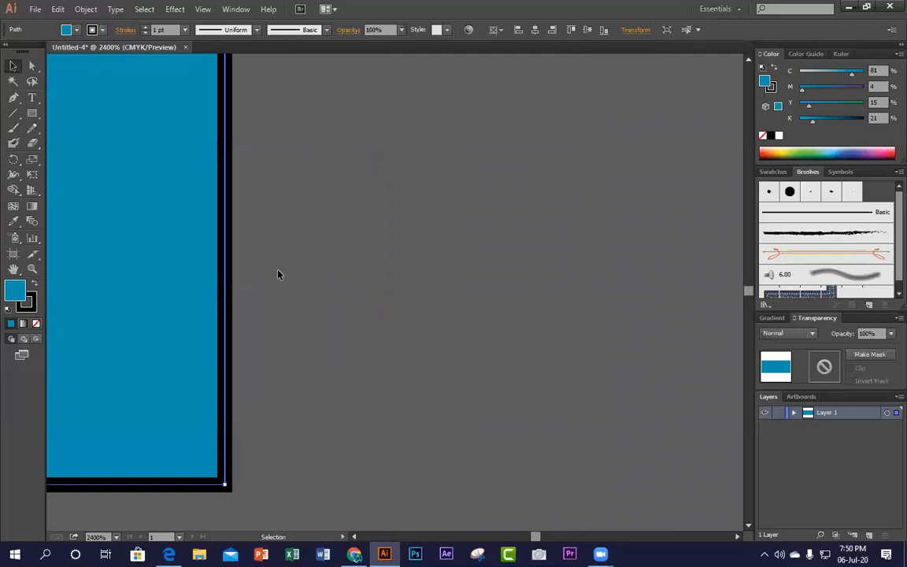
Step: Switch to the course outline PDF in Edge and check the Zoom In-Out topic under Class 1-2
click(169, 553)
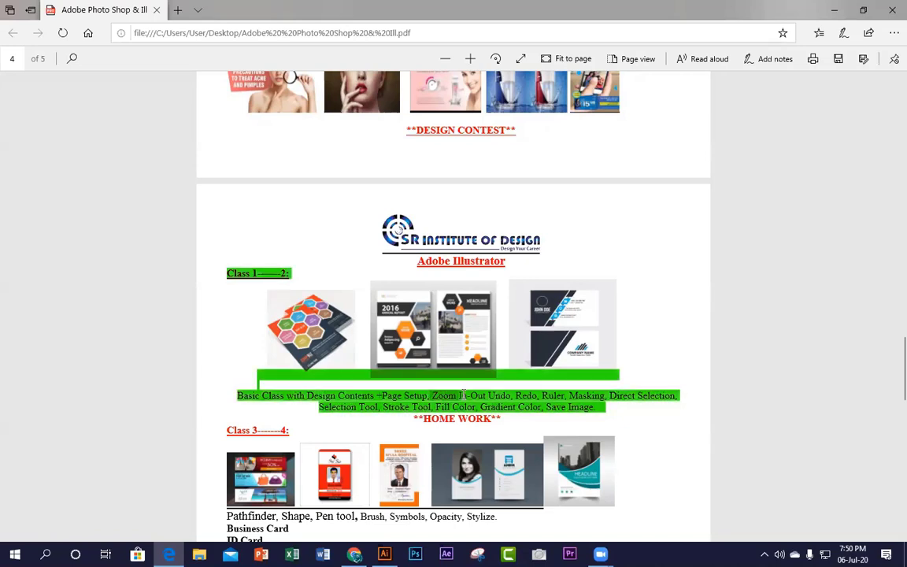
drag(432, 391, 497, 395)
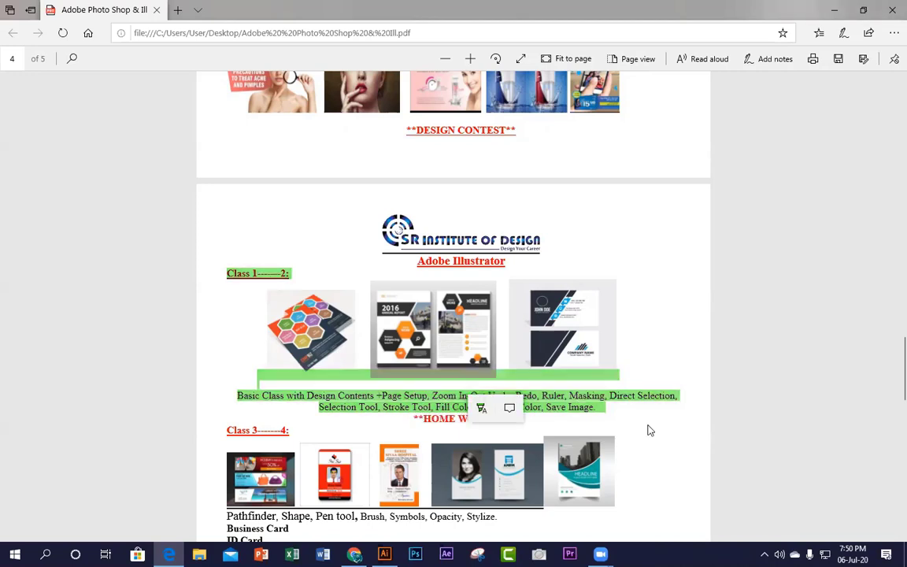
click(491, 394)
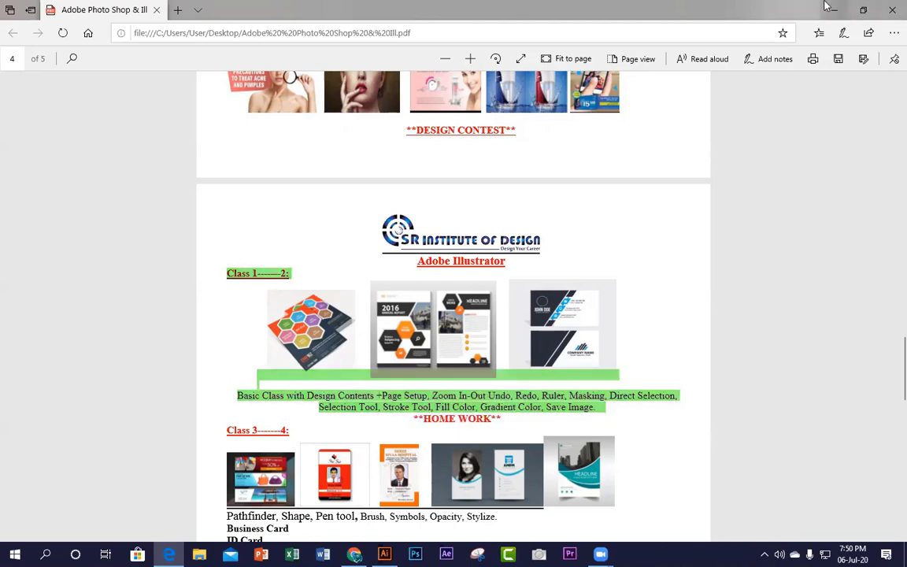
Step: Return to Illustrator and magnify the rectangle's corner area further, to 4800%
key(alt+Tab)
key(ctrl+plus)
key(ctrl+plus)
key(ctrl+plus)
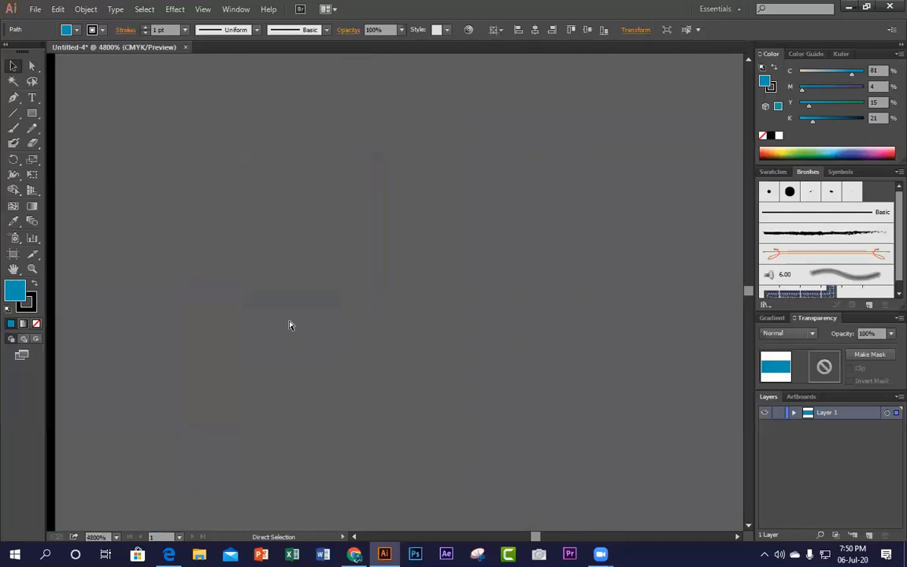
Step: Zoom out from the rectangle's lower right corner and back in to 2400% to examine the stroke at different magnifications
key(ctrl+minus)
key(ctrl+minus)
key(ctrl+minus)
key(ctrl+minus)
key(ctrl+minus)
key(ctrl+minus)
key(ctrl+minus)
key(ctrl+minus)
key(ctrl+minus)
key(ctrl+minus)
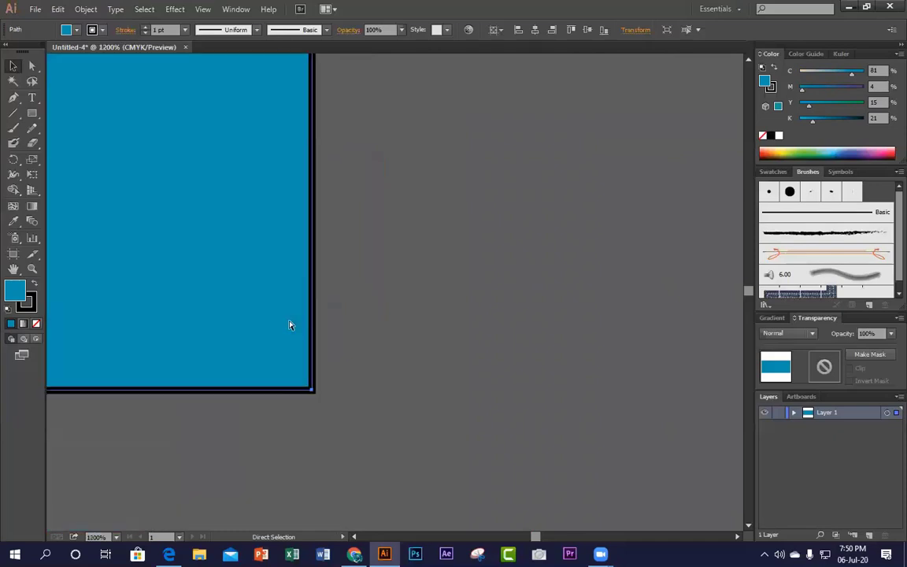
key(ctrl+plus)
key(ctrl+plus)
key(ctrl+plus)
key(ctrl+plus)
key(ctrl+plus)
key(ctrl+plus)
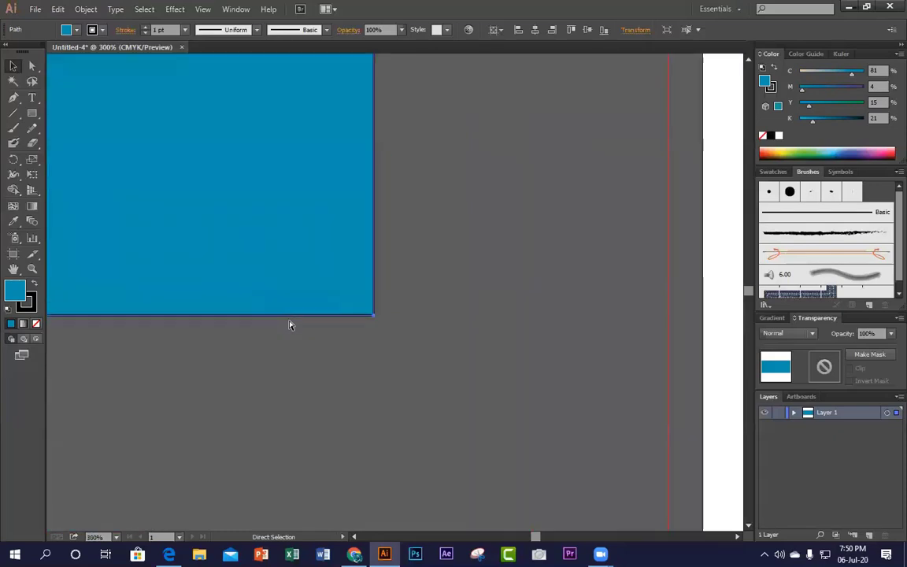
key(ctrl+plus)
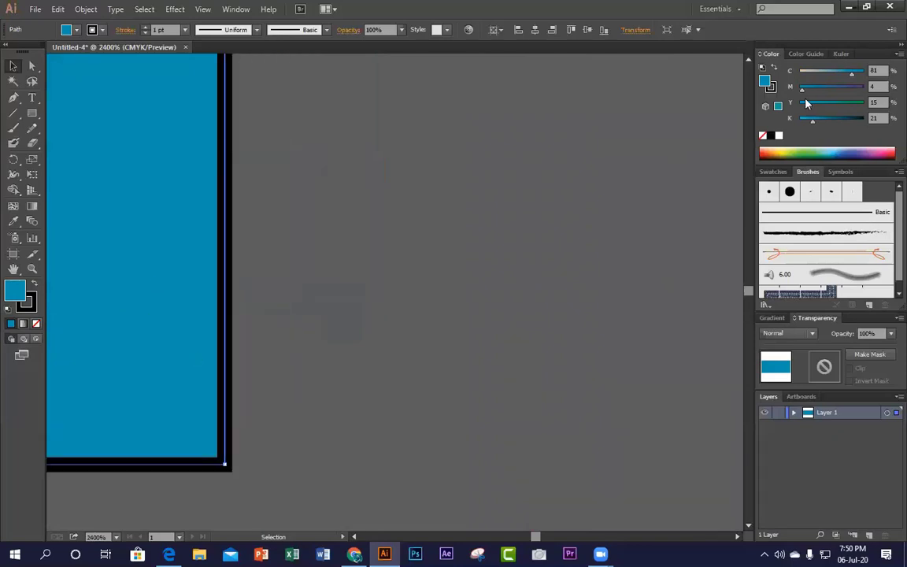
Step: Change the rectangle's fill to red with C 0, M 100 and Y 100 %, move it slightly to the right, and deselect it
click(833, 74)
click(869, 87)
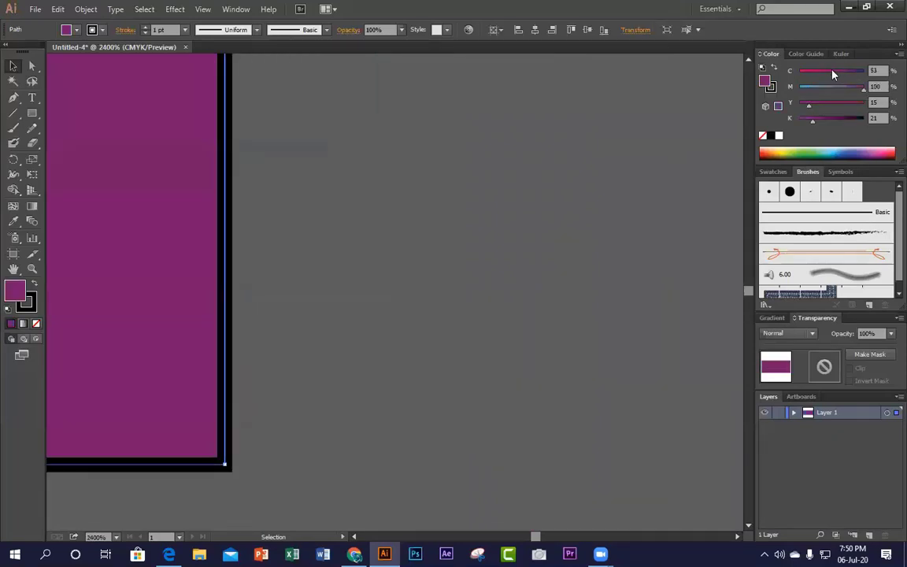
drag(833, 73, 800, 75)
click(338, 244)
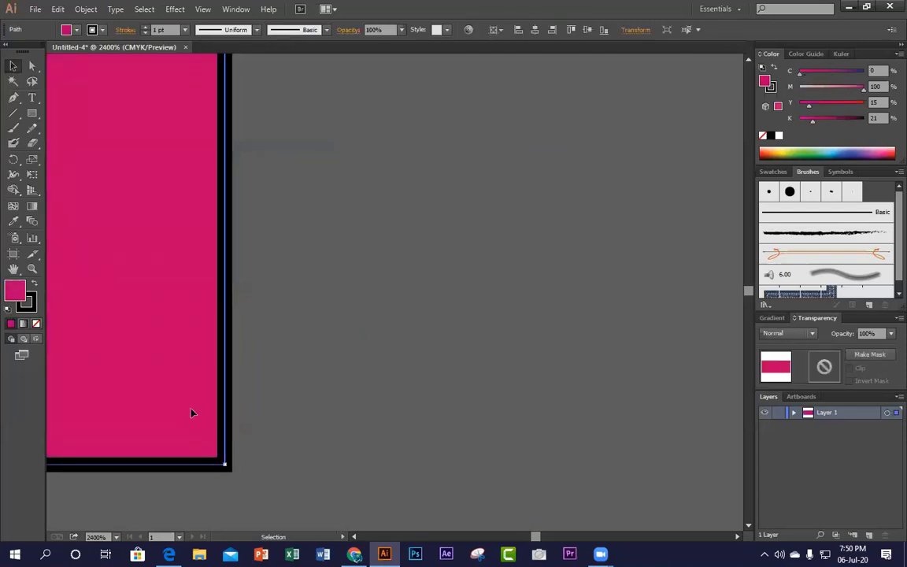
drag(192, 413, 318, 408)
drag(809, 110, 864, 110)
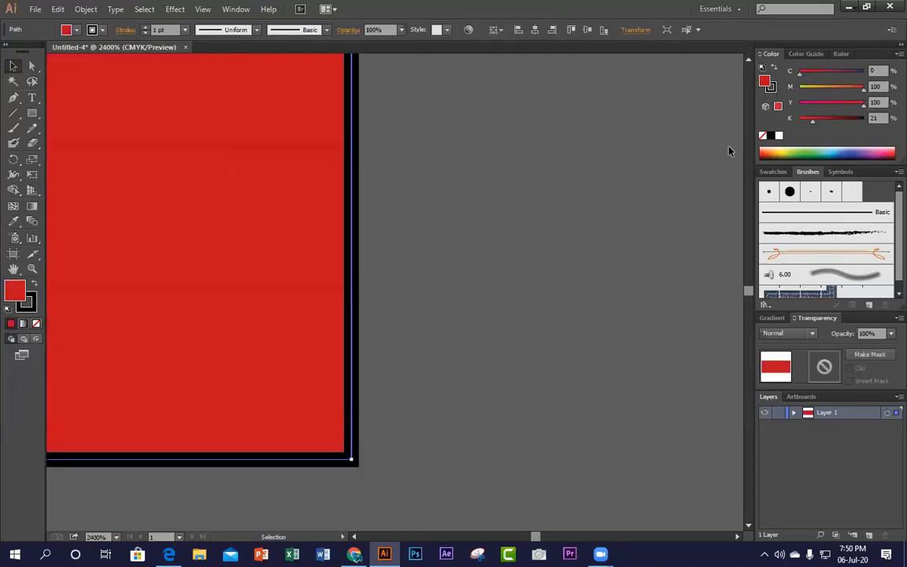
click(431, 233)
Step: Reselect the rectangle and recolour its black stroke to dark blue with C 100, M 86 and K 20 %
click(355, 456)
click(362, 472)
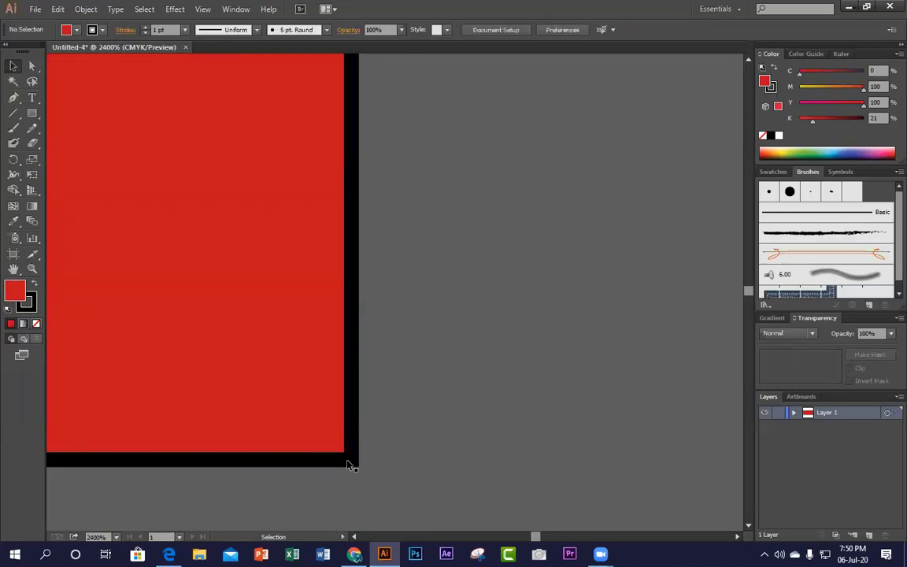
click(351, 460)
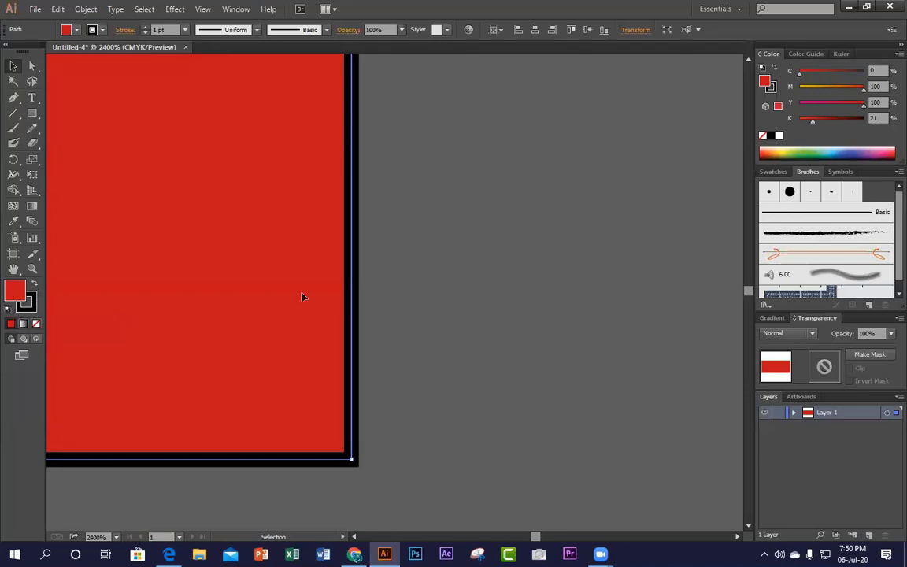
click(30, 310)
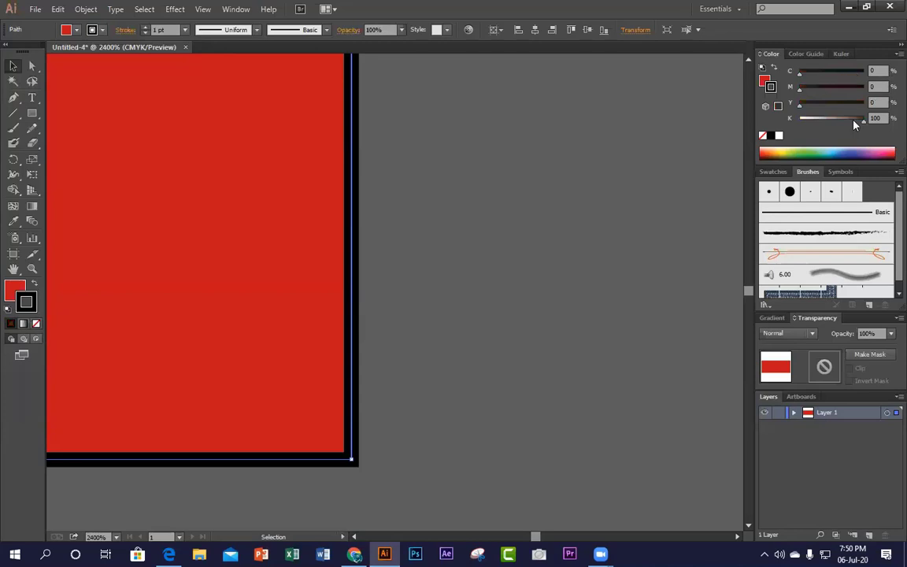
drag(861, 121, 812, 120)
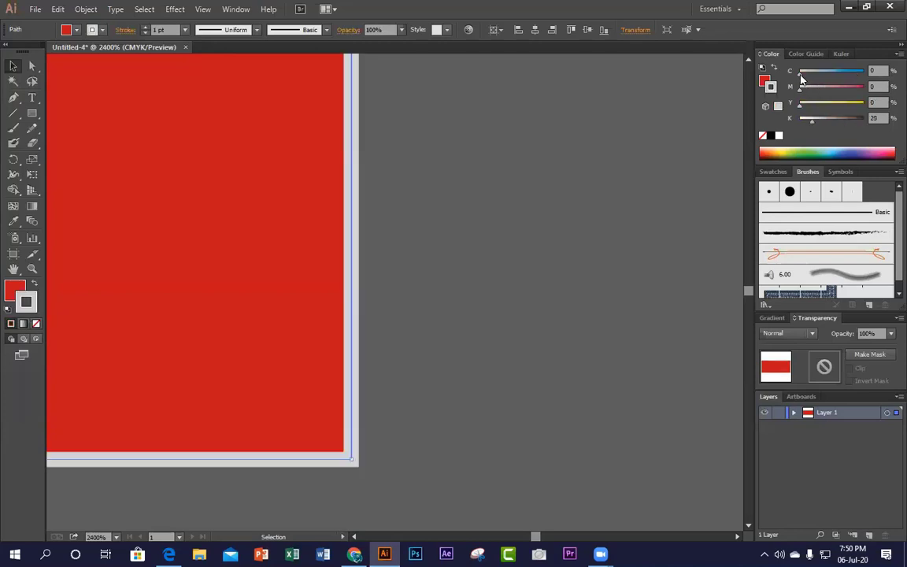
mouse_move(800, 75)
mouse_down()
mouse_move(863, 75)
mouse_move(829, 90)
mouse_move(855, 89)
mouse_up()
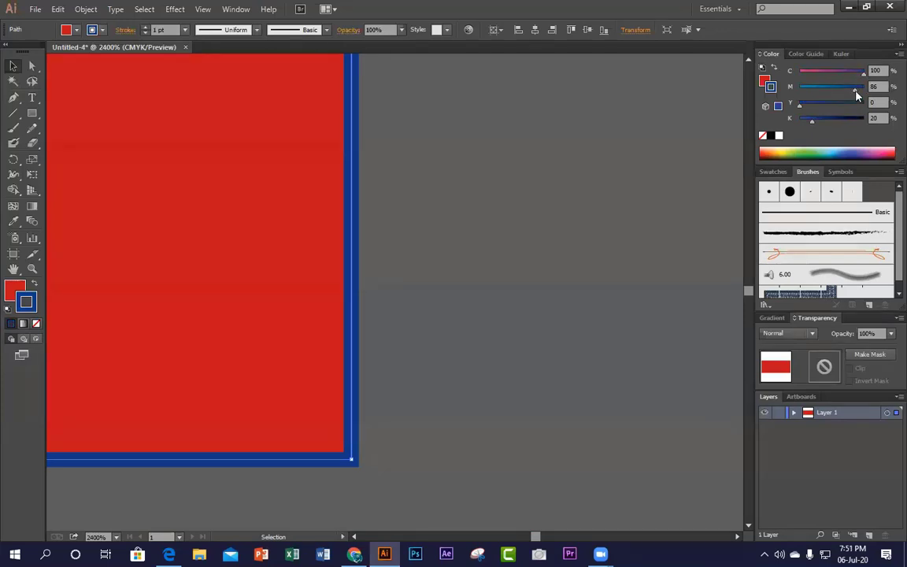
Step: Adjust the stroke to a light pink with C 19, M 52 and K 4 %
drag(856, 91, 811, 91)
click(832, 90)
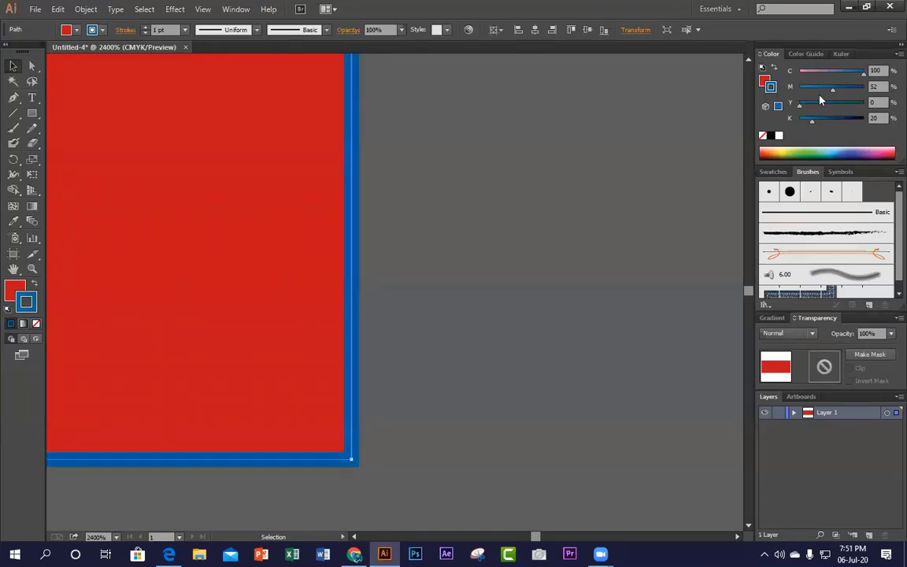
click(800, 123)
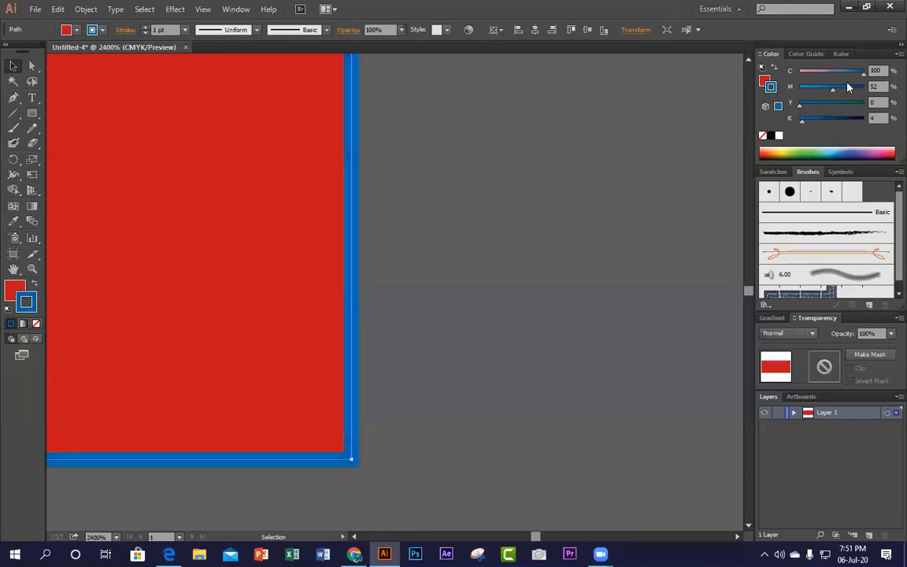
click(811, 73)
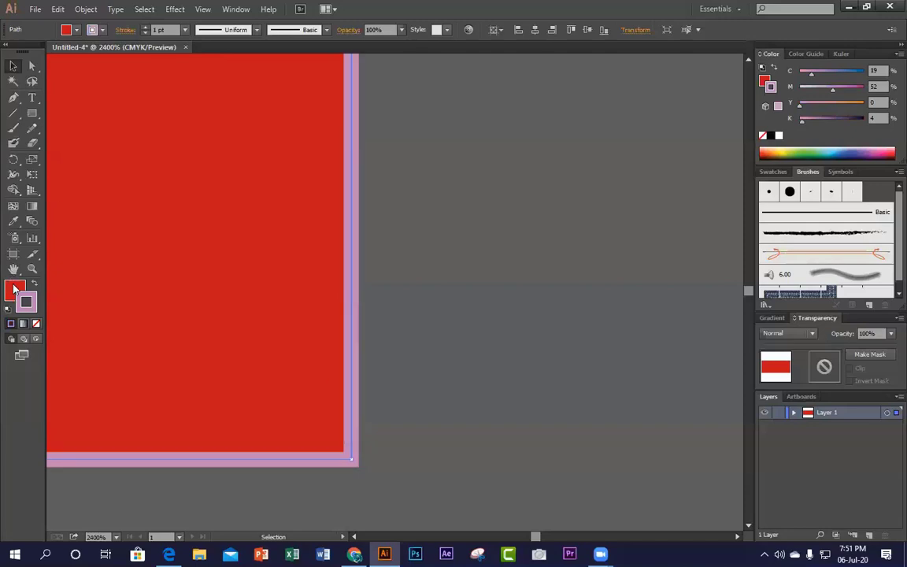
Step: Change the rectangle's fill to ochre by setting C to 8 % and M to 33 %
click(816, 79)
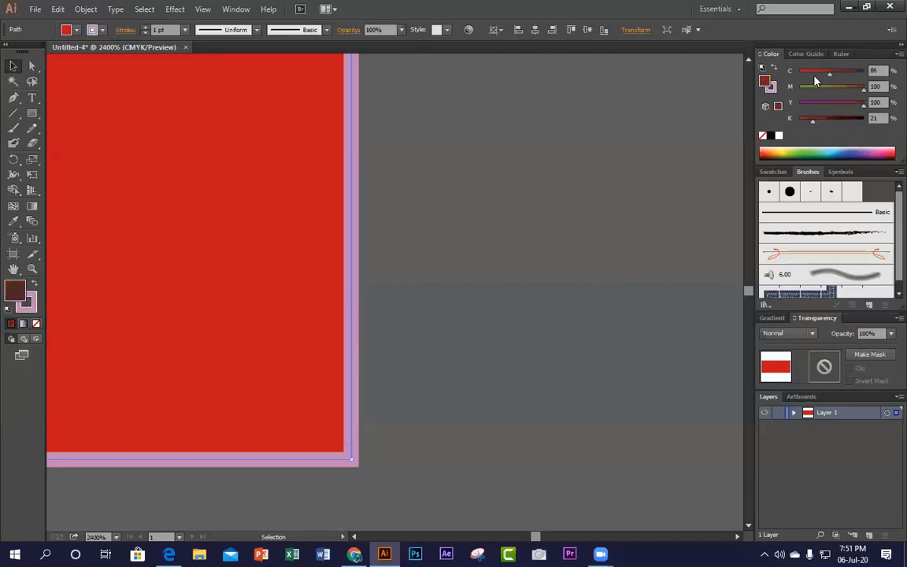
click(812, 77)
double_click(876, 87)
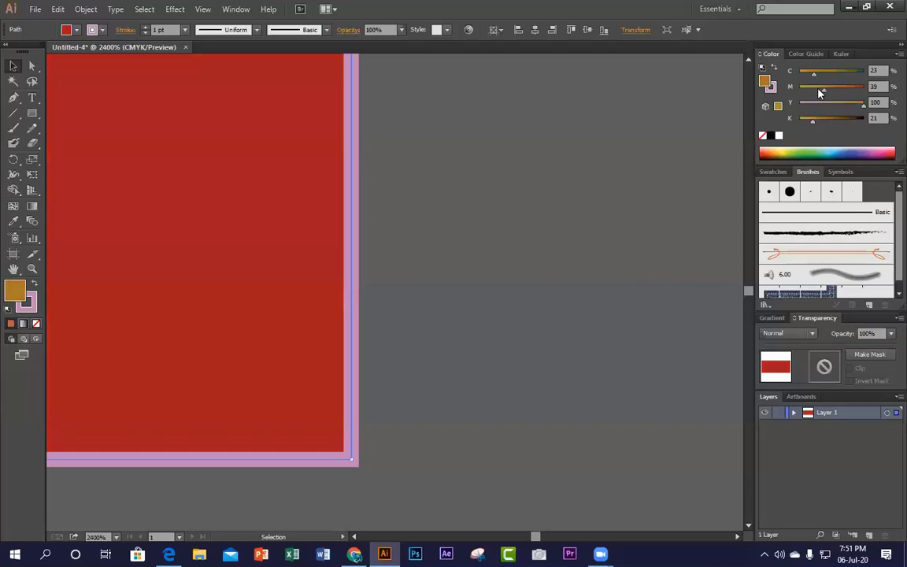
text(33)
key(Return)
double_click(875, 71)
text(8)
key(Return)
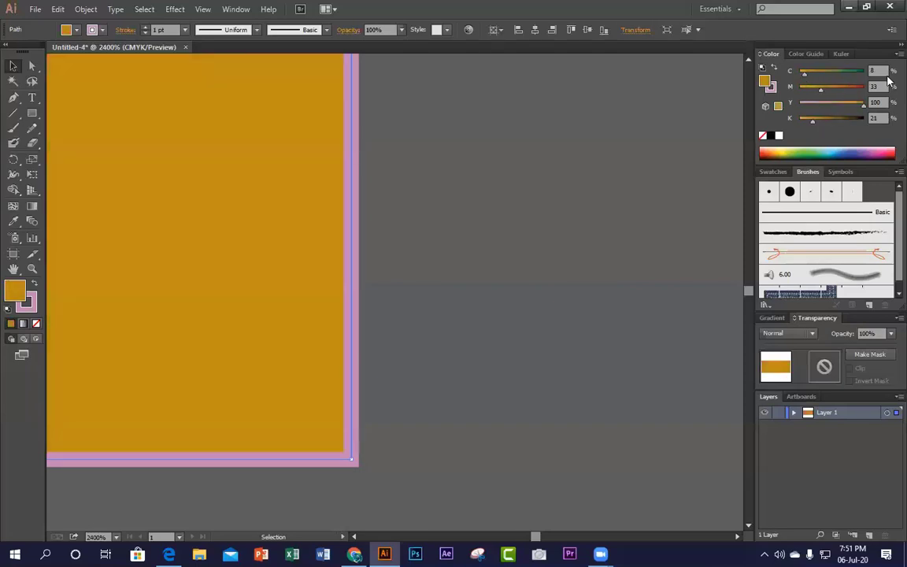
Step: Turn the stroke blue with C 100 %, and thicken it first to 5 pt and finally to 10 pt
click(30, 309)
drag(811, 72, 889, 71)
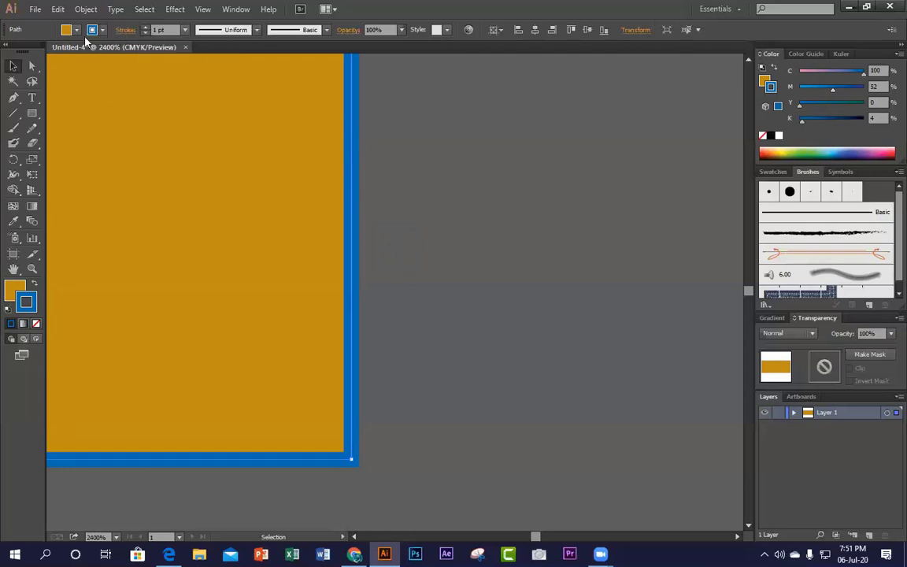
click(186, 34)
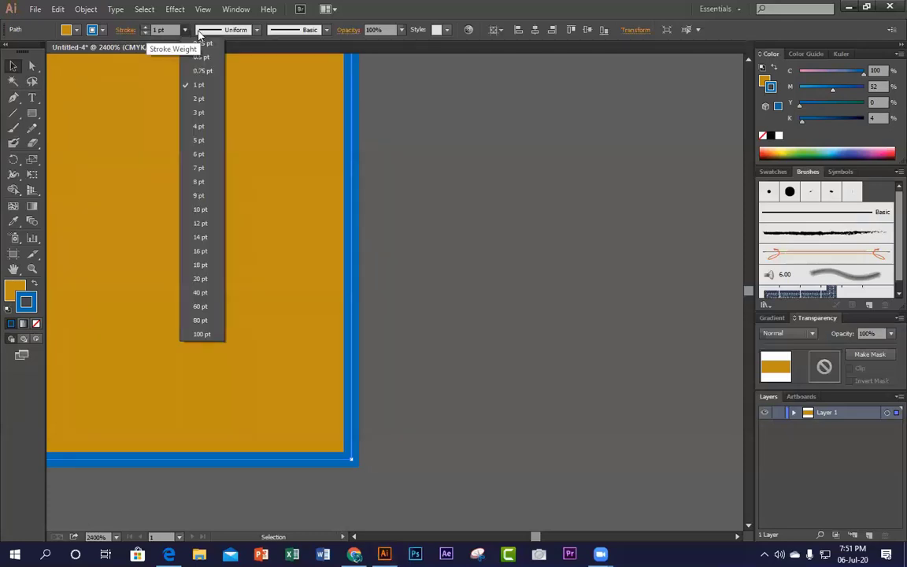
click(201, 133)
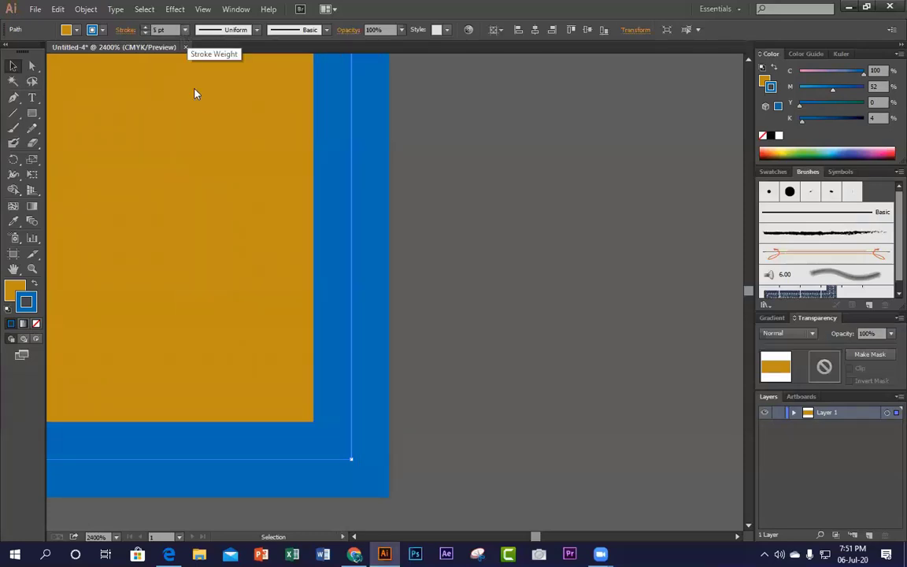
click(186, 33)
click(193, 210)
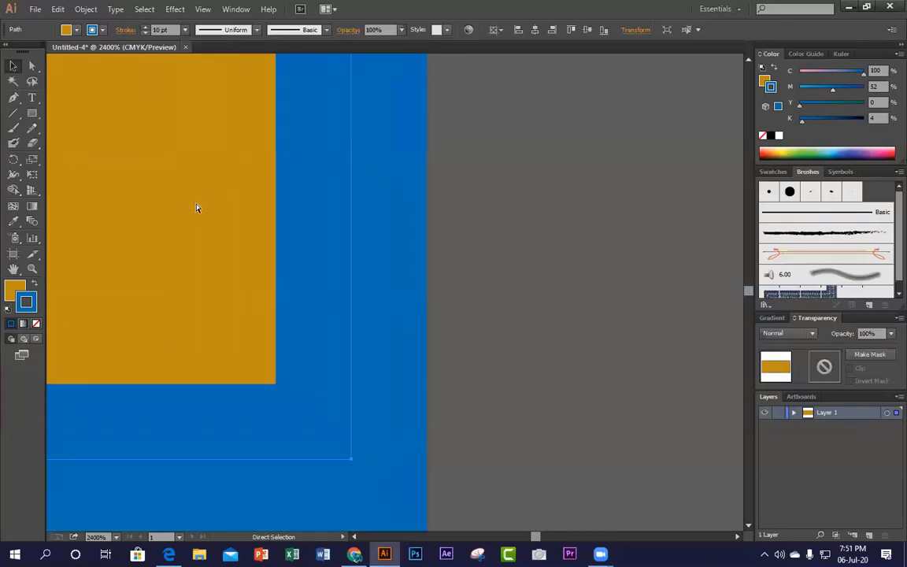
Step: Zoom out and settle at 100% to view the whole rectangle with its thicker stroke
key(ctrl+minus)
key(ctrl+minus)
key(ctrl+minus)
key(ctrl+minus)
key(ctrl+minus)
key(ctrl+minus)
key(ctrl+minus)
key(ctrl+minus)
key(ctrl+minus)
key(ctrl+minus)
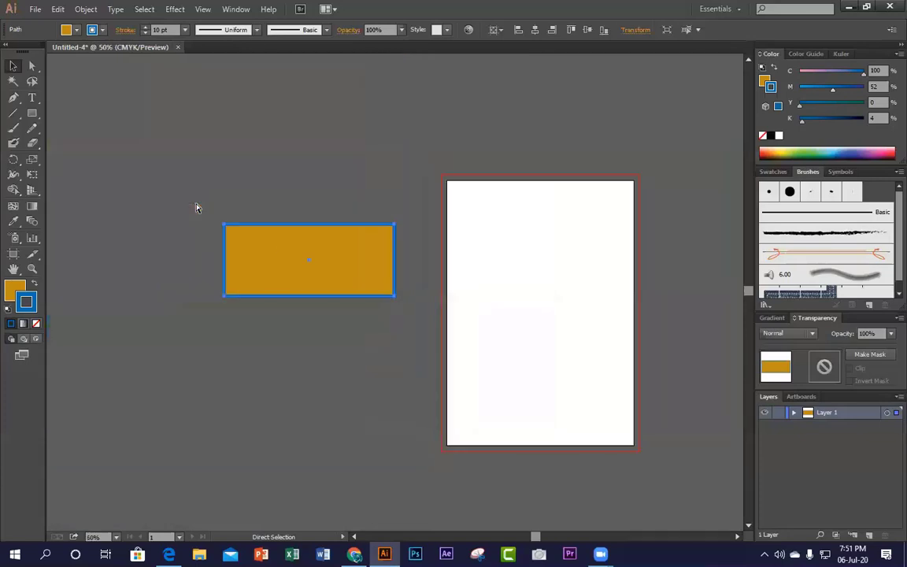
key(ctrl+plus)
key(ctrl+plus)
key(ctrl+minus)
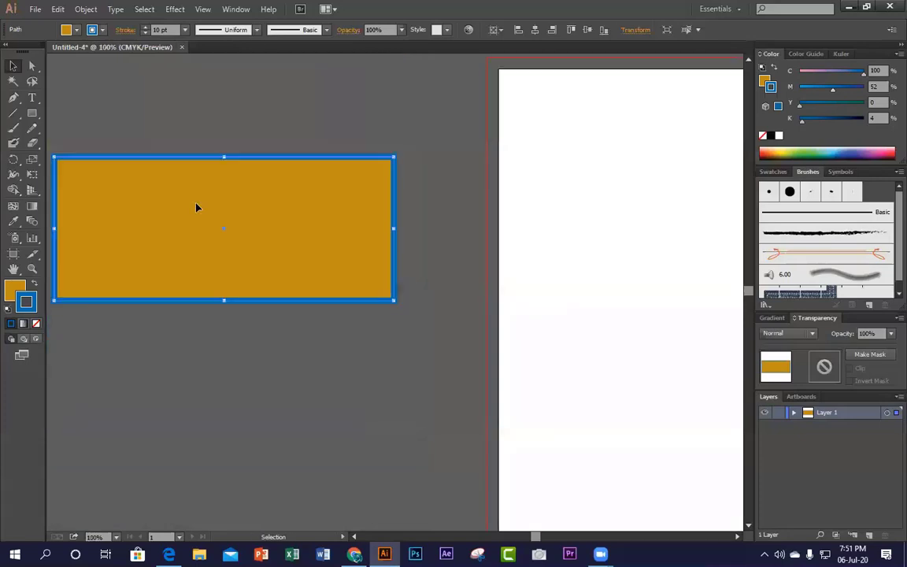
Step: Move the rectangle and stretch and shrink it from each side until it is nearly square beside the artboard, and deselect it
drag(229, 296, 269, 403)
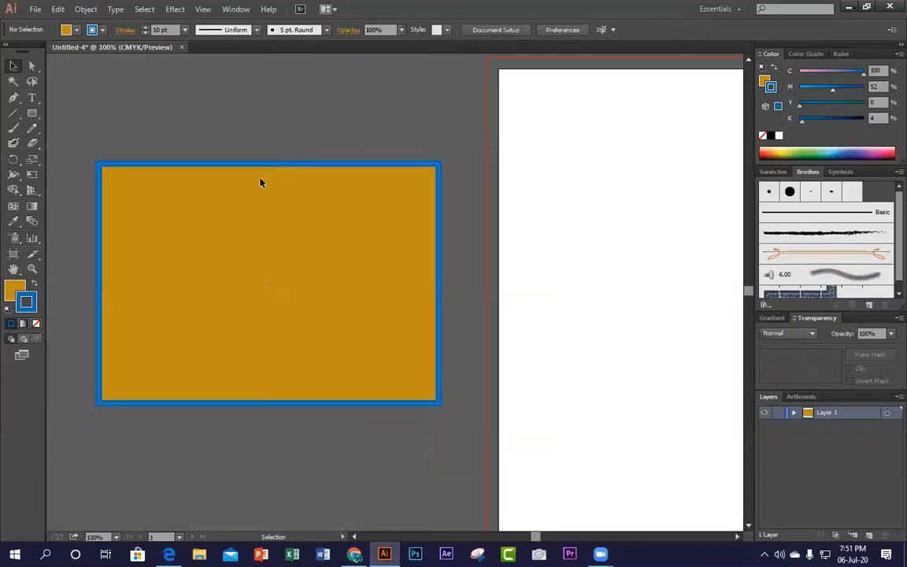
drag(269, 164, 261, 120)
drag(99, 261, 217, 262)
drag(440, 261, 361, 261)
drag(291, 120, 296, 281)
drag(291, 405, 290, 490)
drag(218, 386, 81, 385)
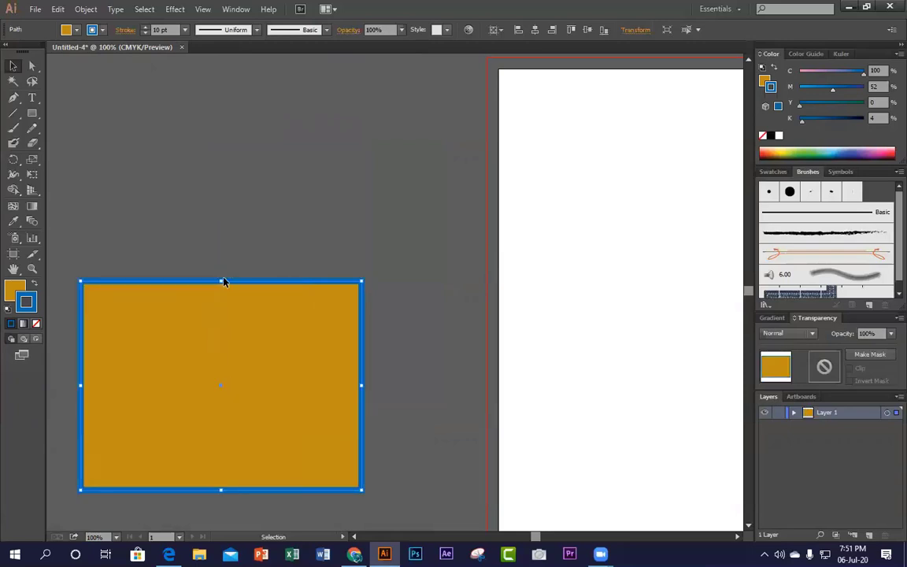
drag(223, 281, 221, 155)
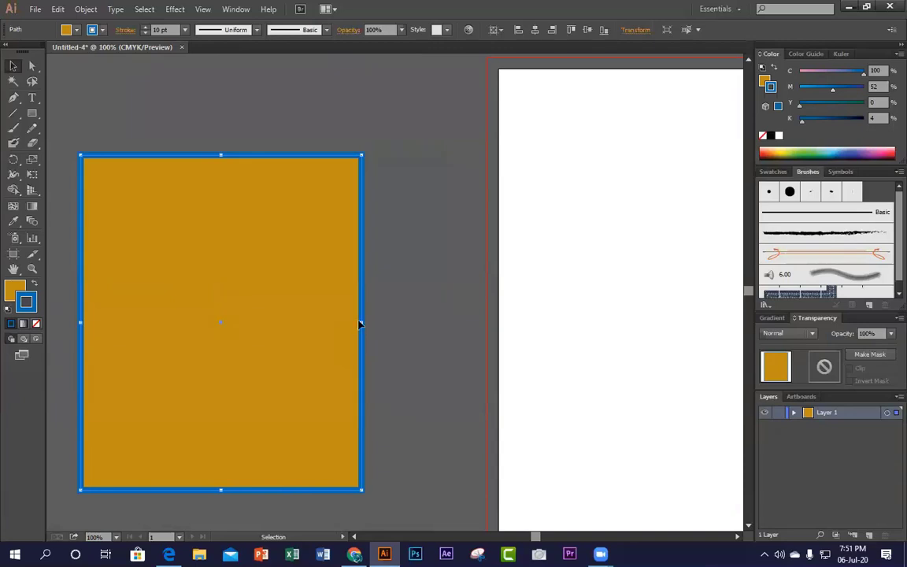
drag(362, 321, 446, 322)
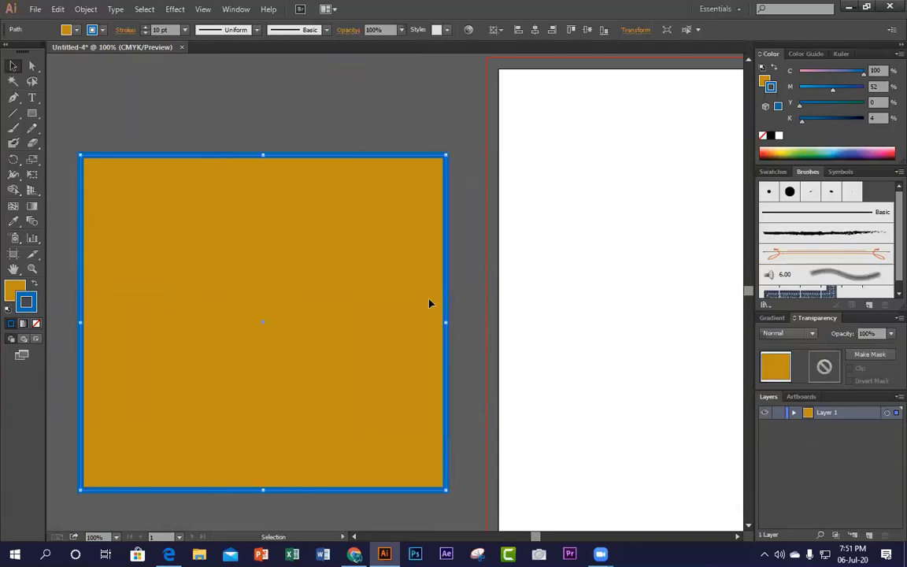
click(342, 131)
scroll(378, 318, down, 1)
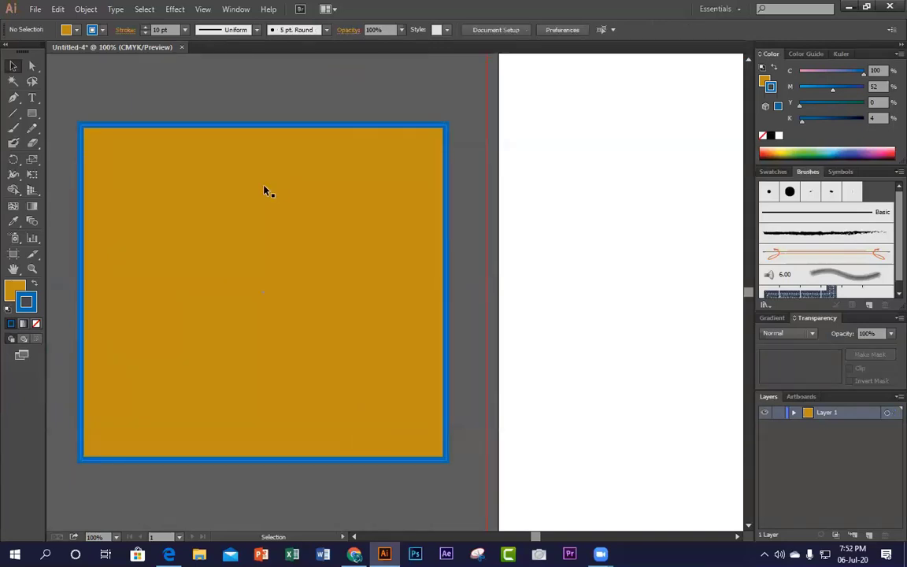
Step: Select the ochre rectangle, compare its fill and stroke colours, and set the stroke to None
click(293, 180)
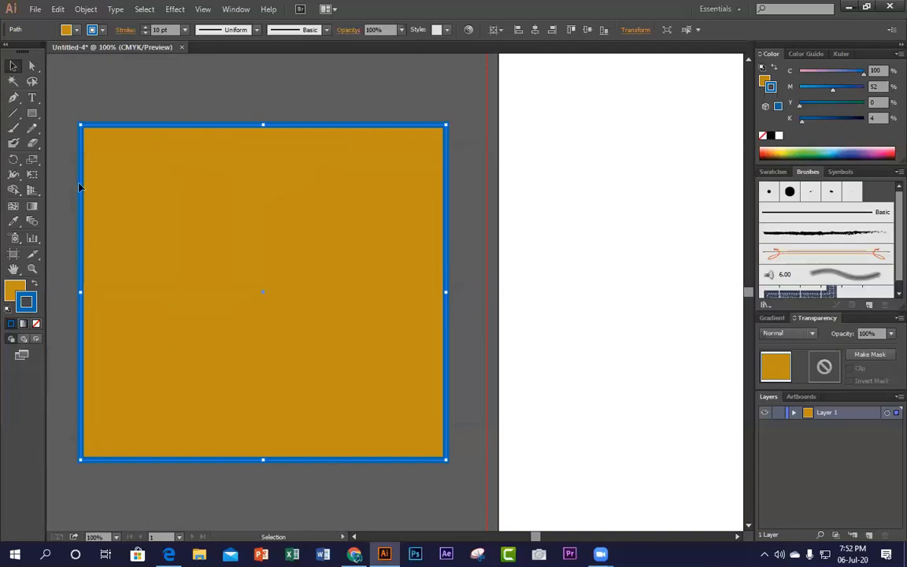
click(13, 289)
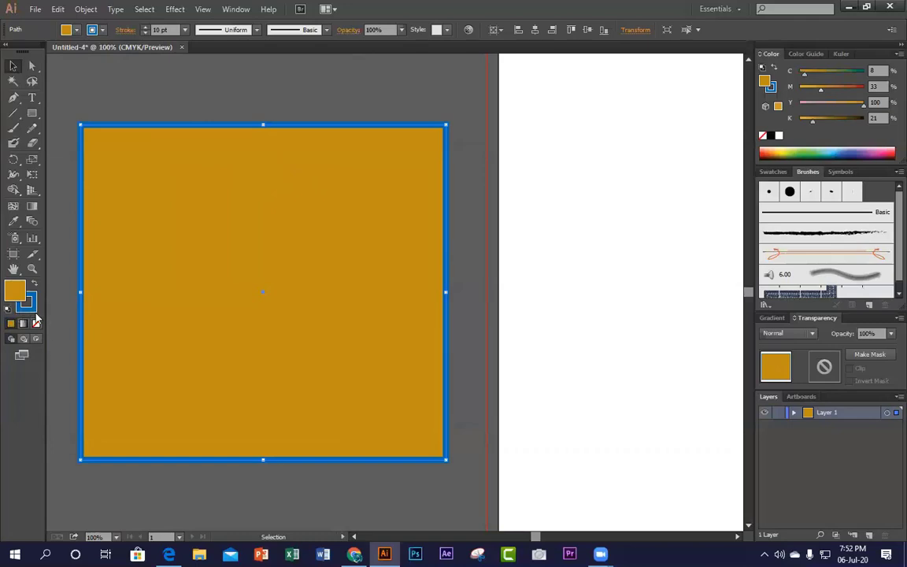
click(31, 308)
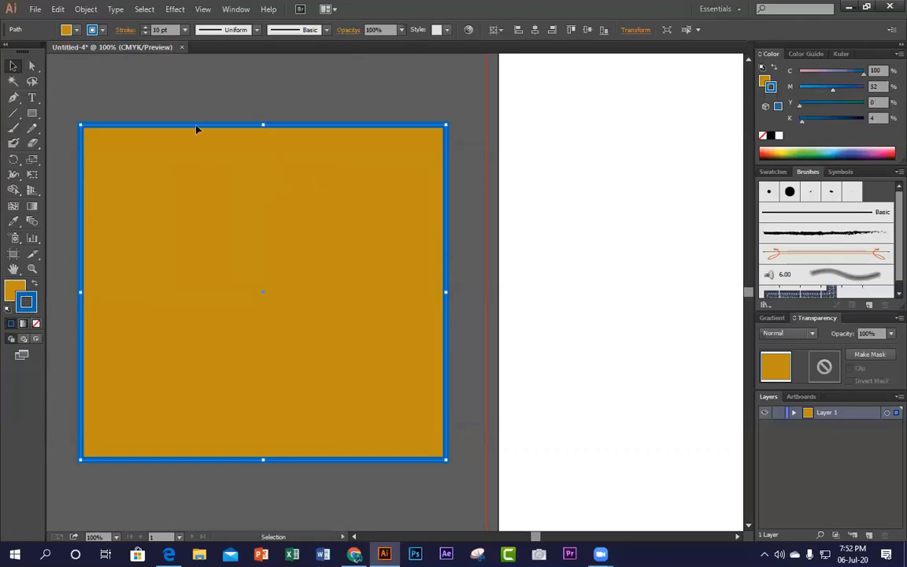
click(230, 89)
click(242, 183)
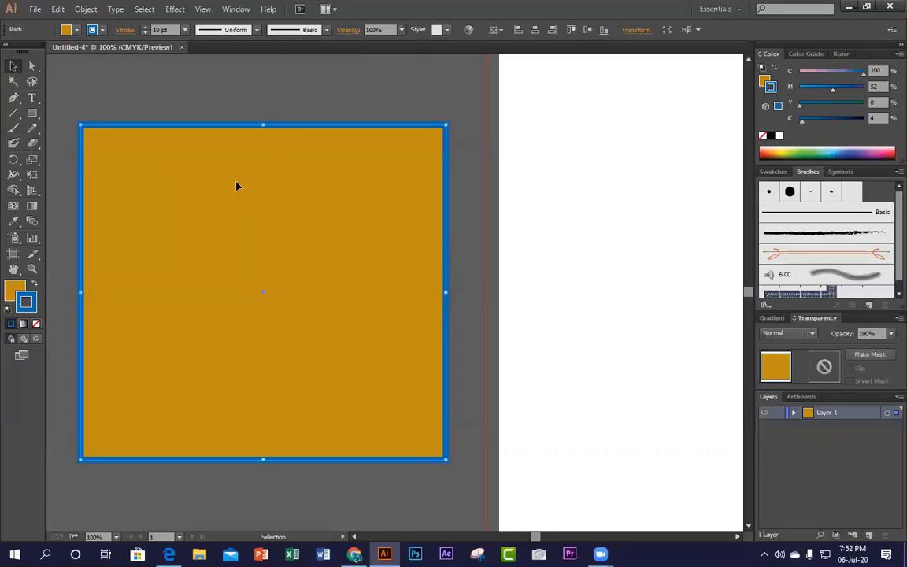
click(35, 324)
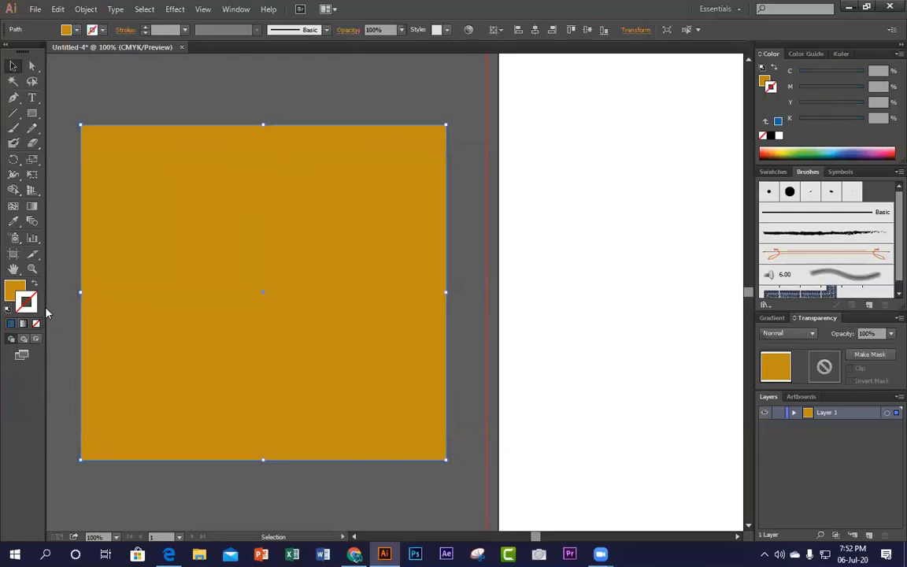
click(218, 103)
click(188, 247)
Step: Undo the removal of the rectangle's blue stroke, set the stroke weight to 10 pt, and deselect the rectangle
key(ctrl+z)
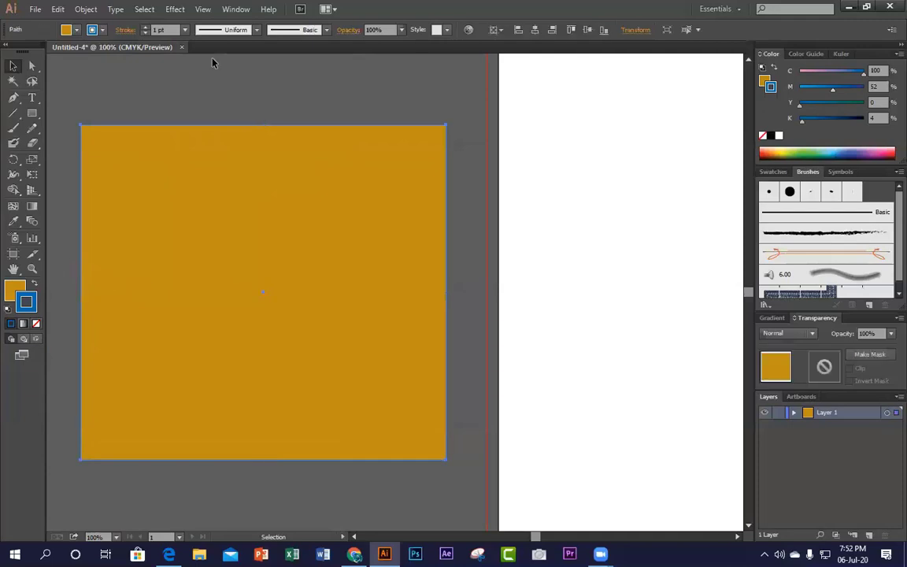
click(185, 29)
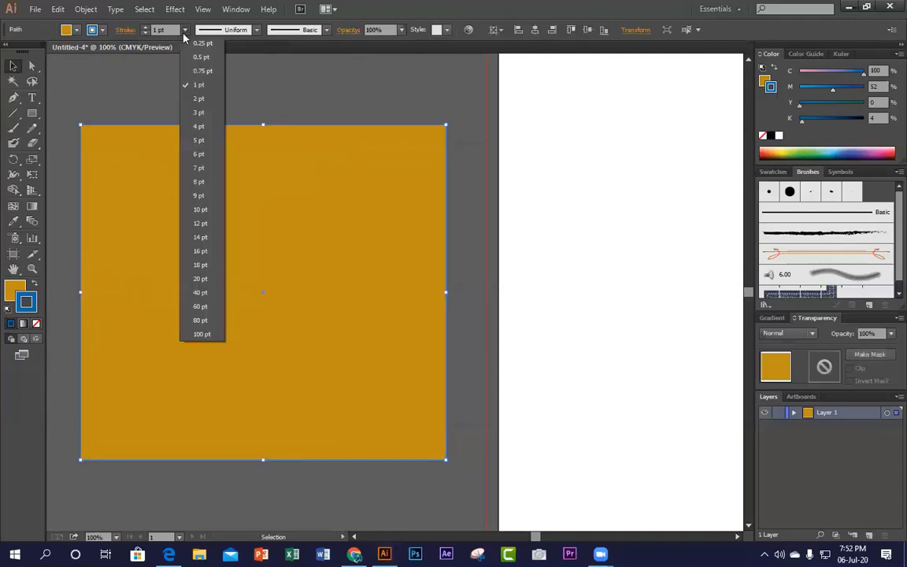
click(200, 208)
click(177, 83)
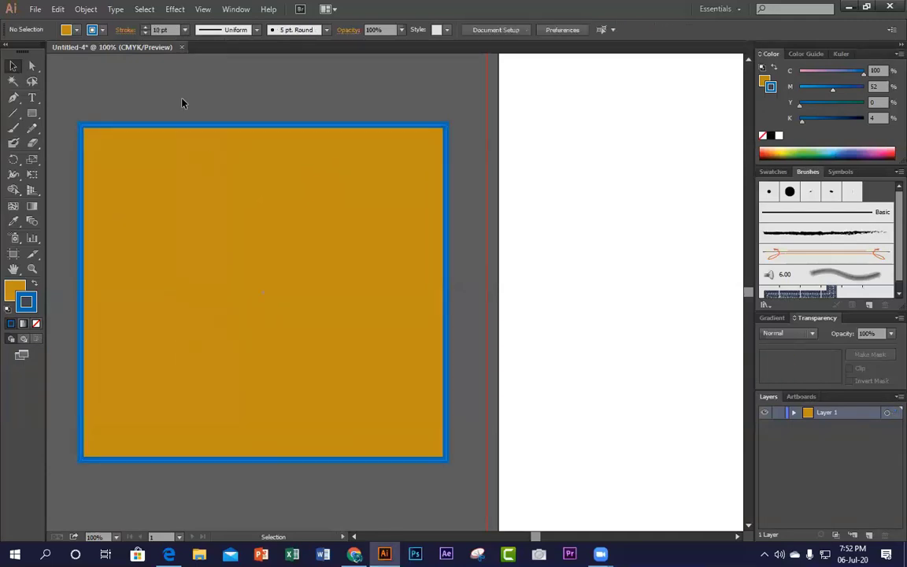
Step: Try setting the stroke to None while the rectangle is not selected, including after selecting and deselecting it once
click(36, 324)
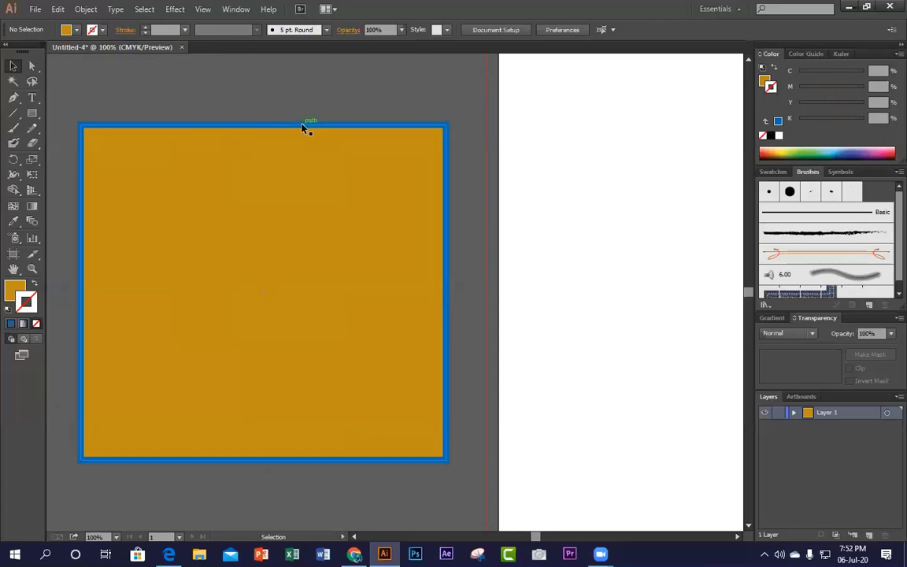
drag(268, 76, 372, 125)
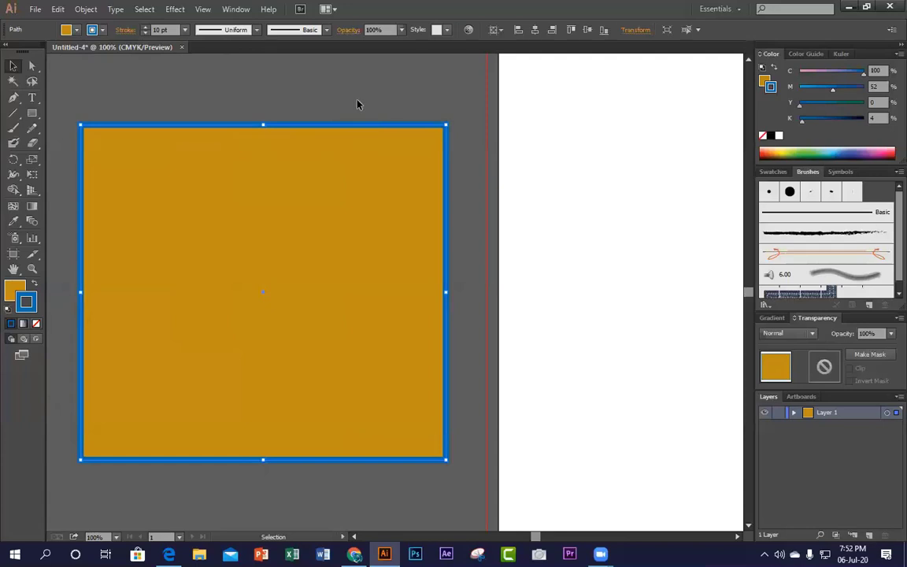
click(358, 103)
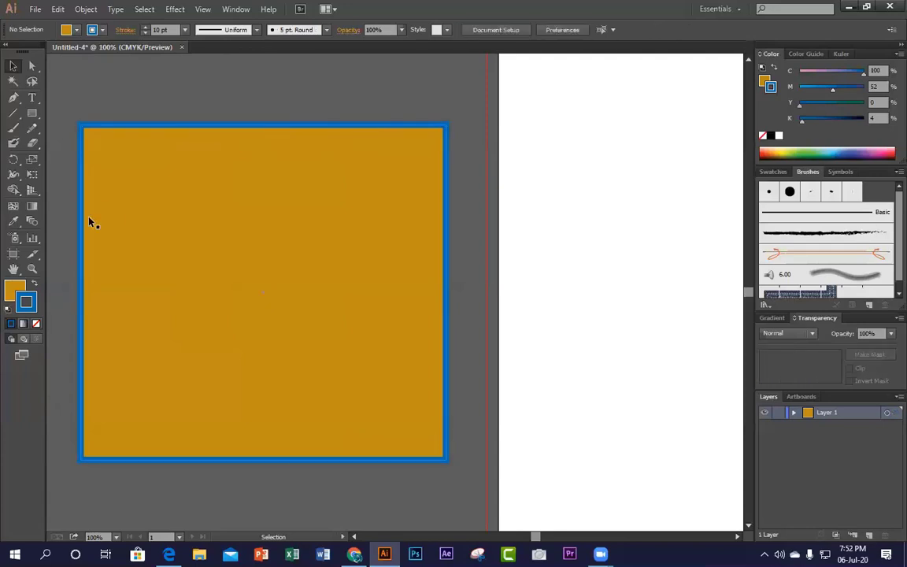
click(35, 323)
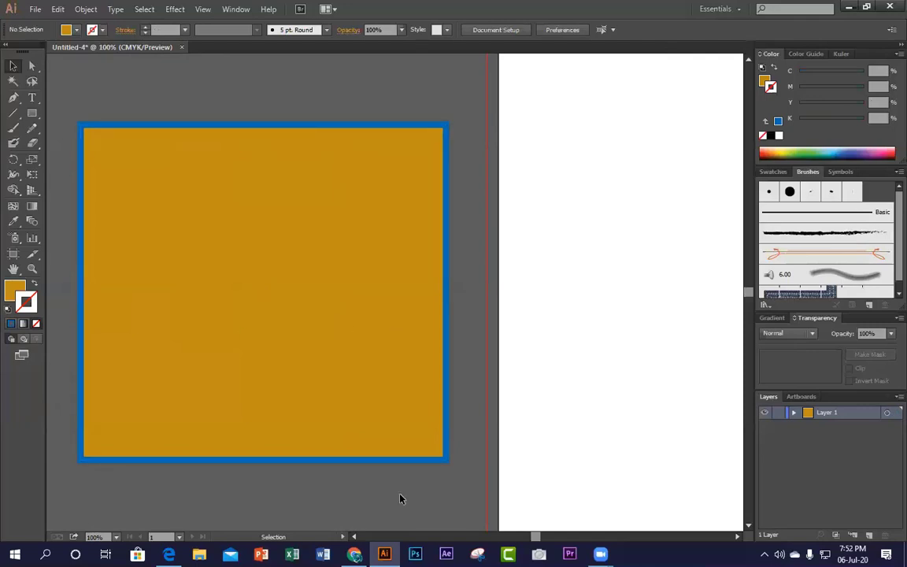
Step: Select the ochre rectangle and remove its blue stroke
click(13, 67)
click(169, 219)
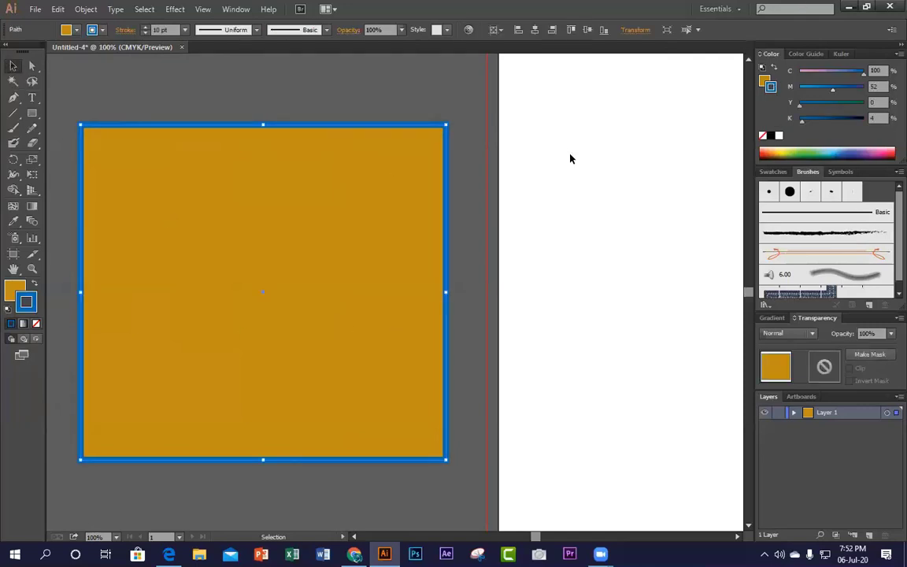
click(35, 323)
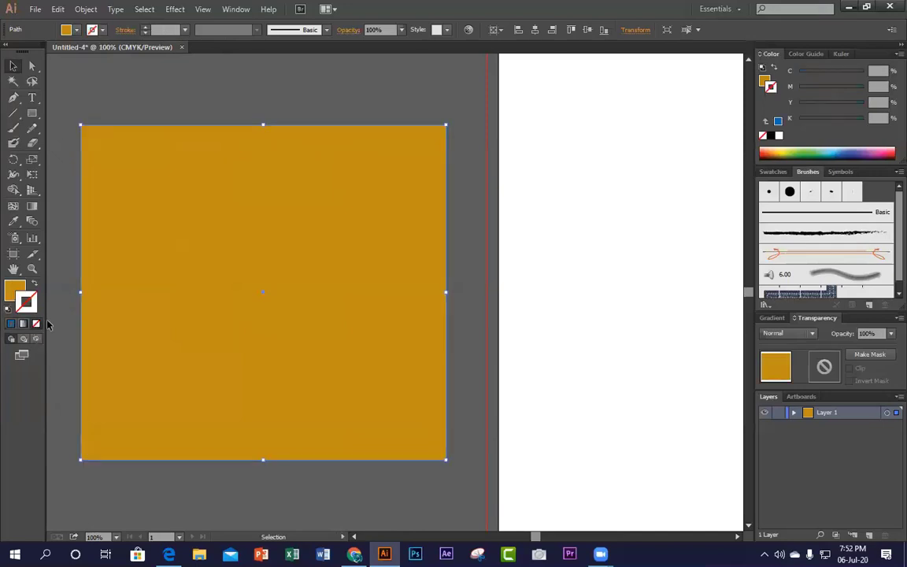
Step: Clear the rectangle's fill, try green, and recolour it yellow with C 20 %, M 9 %, Y 100 % and K 7.45 %
key(x)
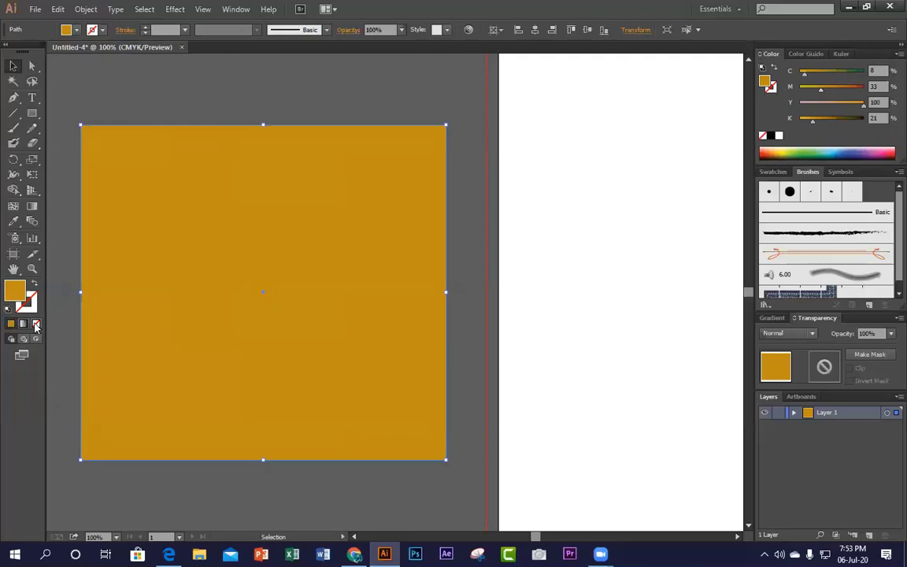
click(36, 322)
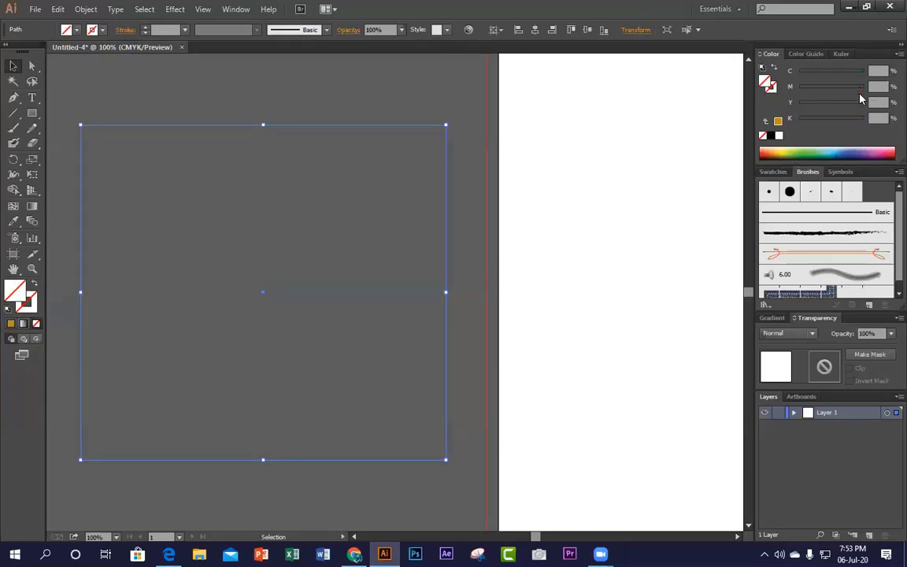
click(802, 154)
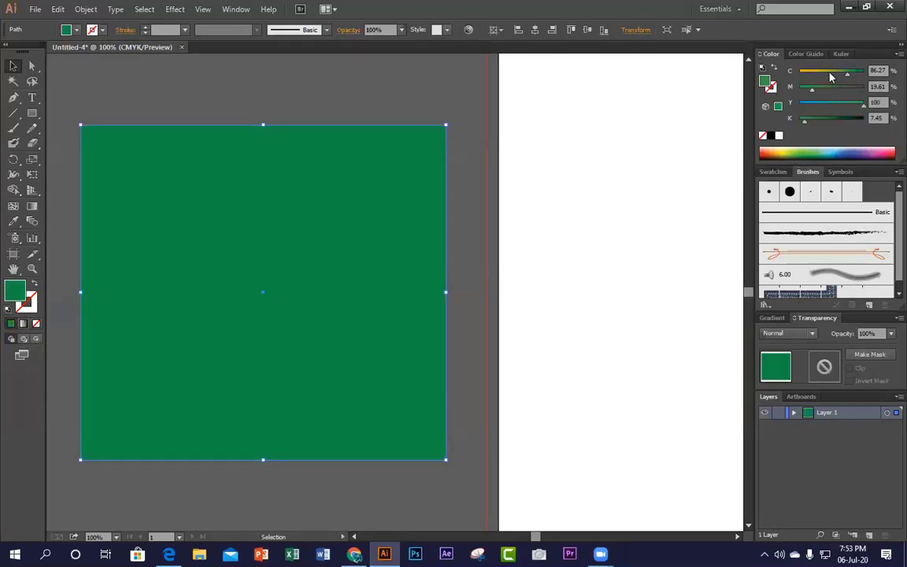
drag(830, 73, 806, 92)
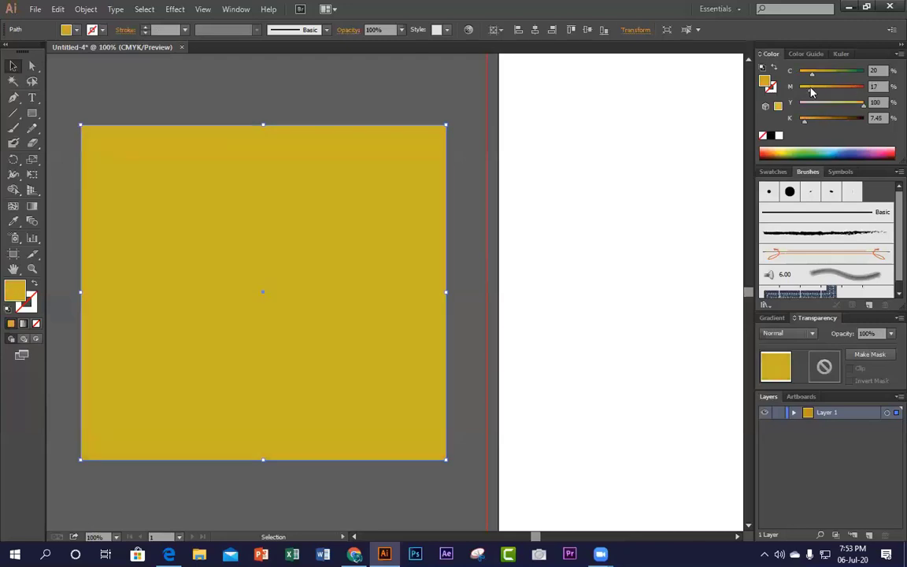
click(411, 85)
click(306, 303)
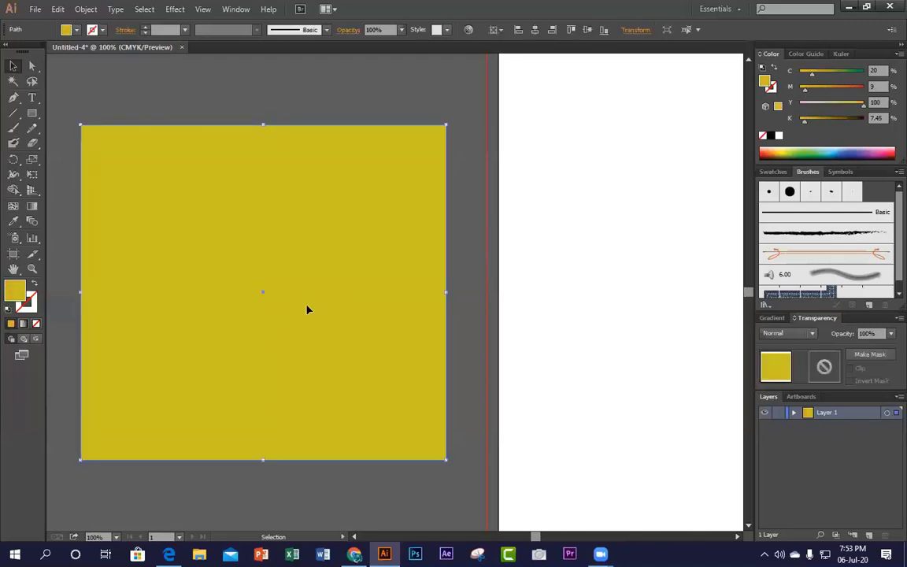
Step: Shrink the yellow rectangle in height from its lower edge and in width from its right edge, and deselect it
key(ctrl+minus)
key(ctrl+minus)
key(ctrl+minus)
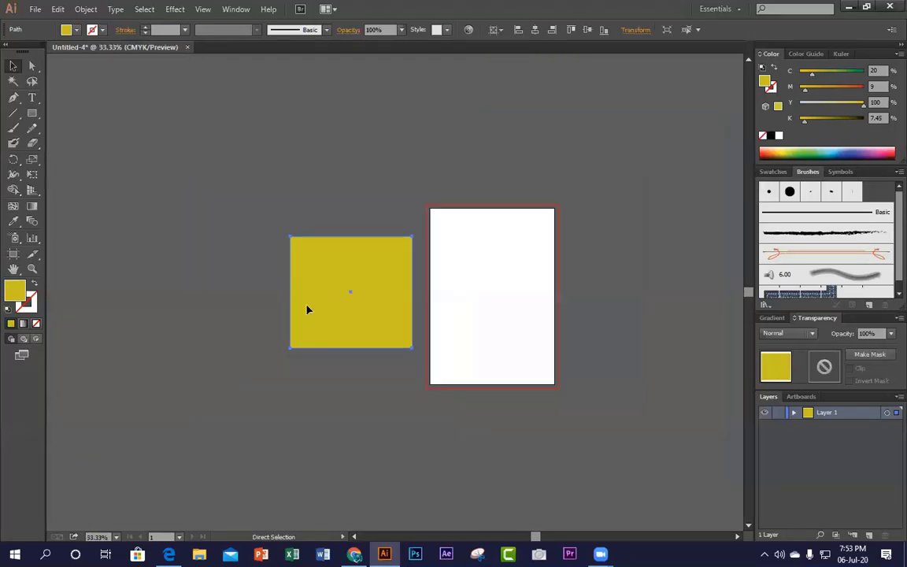
key(ctrl+plus)
key(v)
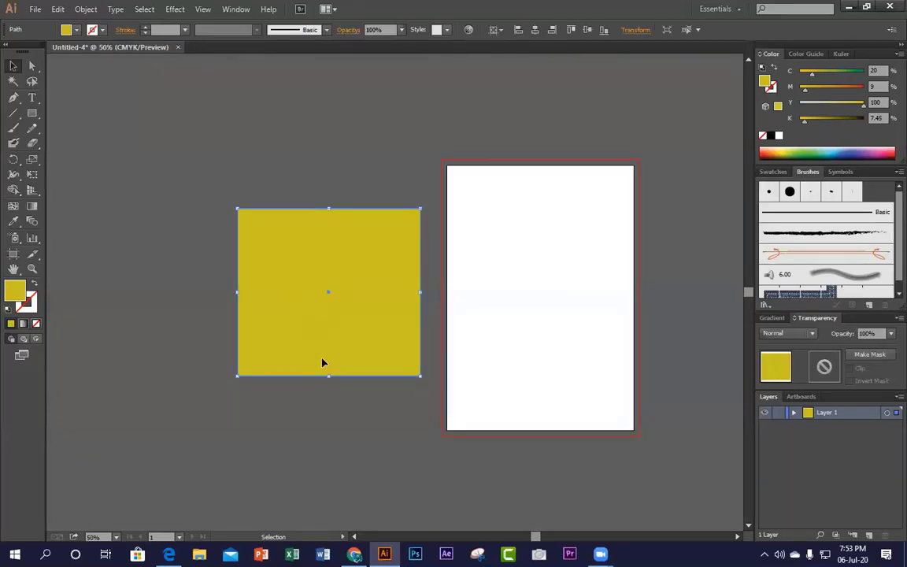
drag(328, 377, 329, 267)
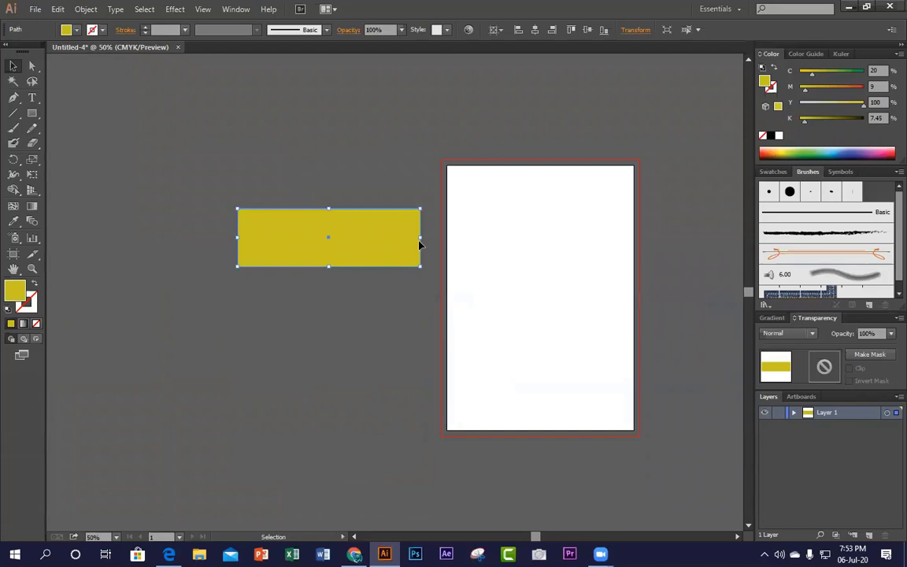
drag(421, 236, 352, 238)
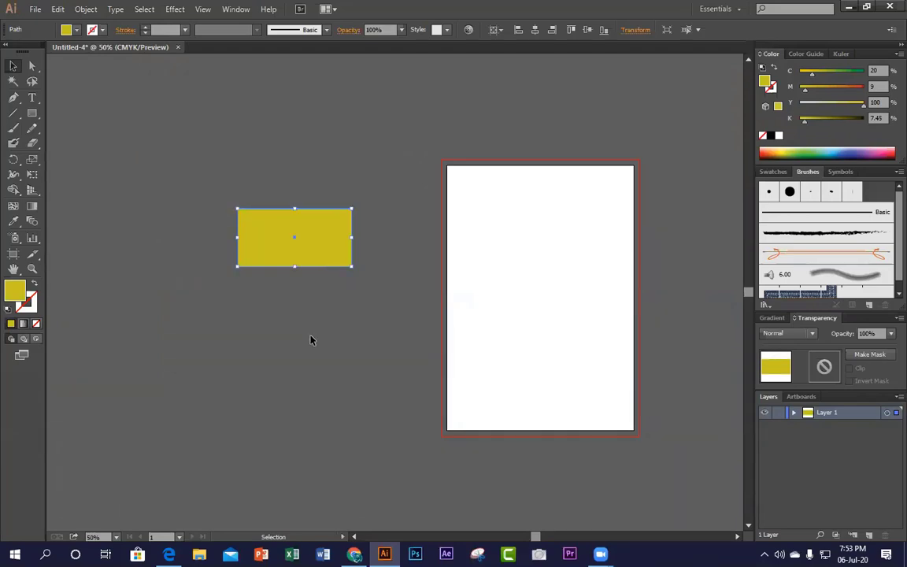
click(310, 340)
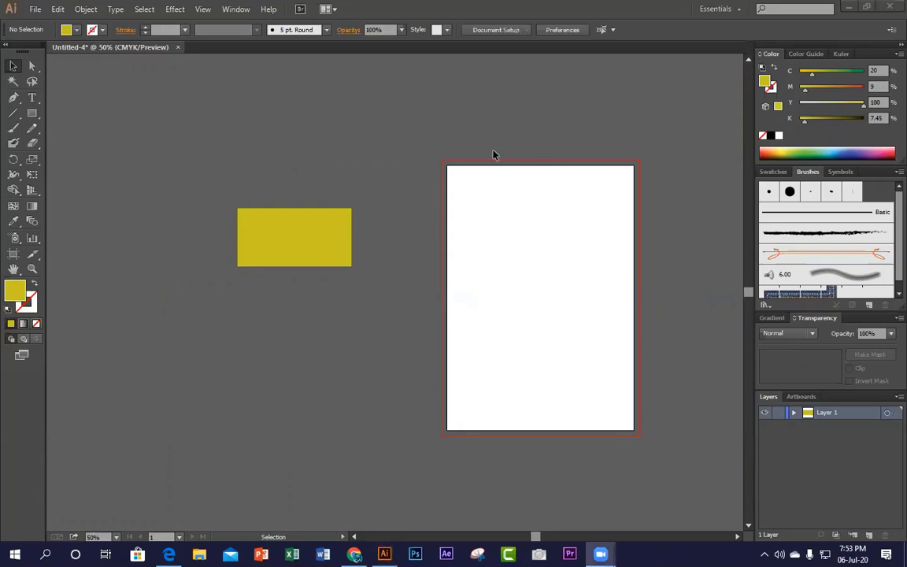
Step: Enlarge the yellow rectangle slightly, move it to the area above and left of the artboard, and deselect it
click(309, 224)
drag(308, 224, 302, 127)
drag(348, 170, 389, 195)
drag(351, 168, 262, 133)
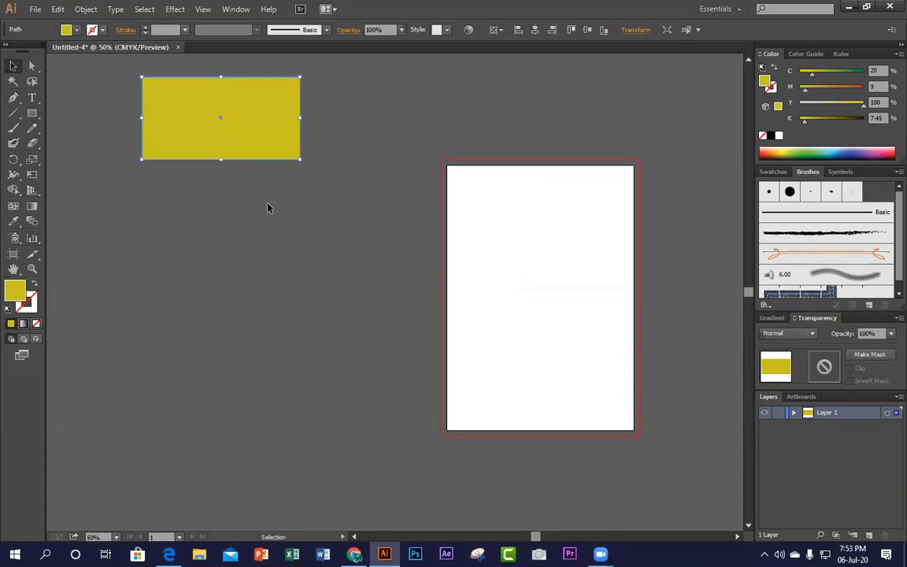
click(268, 208)
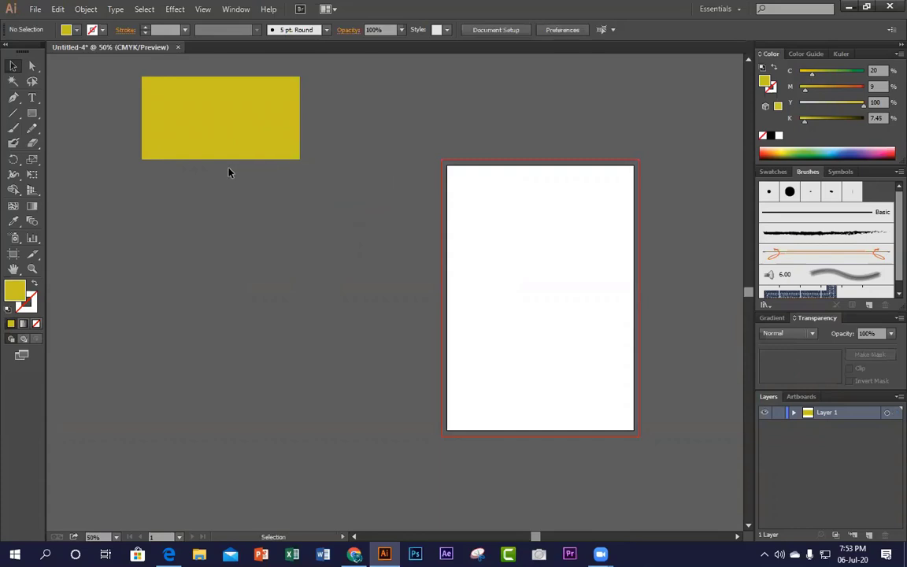
Step: Draw a large rounded rectangle beneath the yellow rectangle with the Rounded Rectangle tool
drag(36, 114, 119, 135)
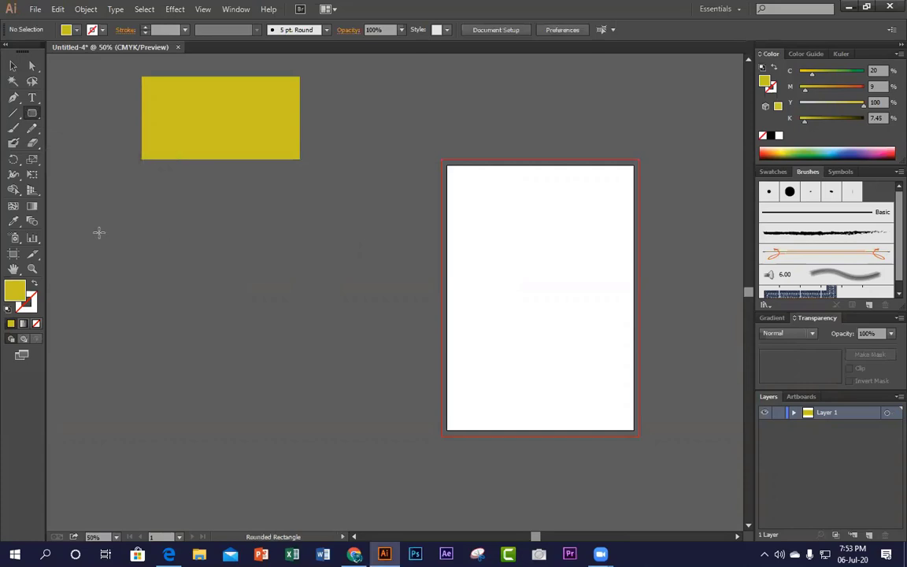
mouse_move(95, 223)
mouse_down()
mouse_move(130, 255)
mouse_move(398, 350)
mouse_move(420, 337)
mouse_up()
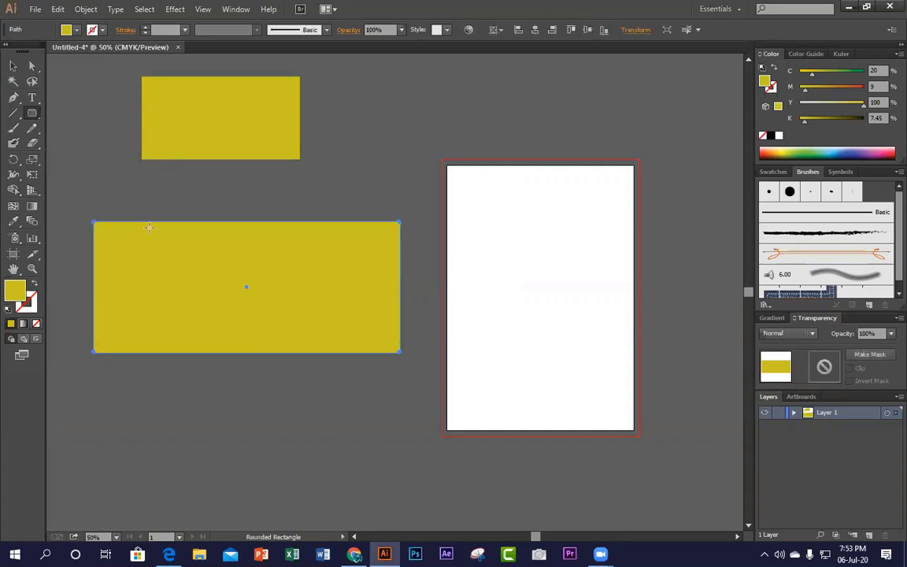
click(13, 66)
Step: Zoom in closely on the large rectangle's upper-left corner to examine its rounding, and deselect the shape
key(ctrl+space)
click(122, 247)
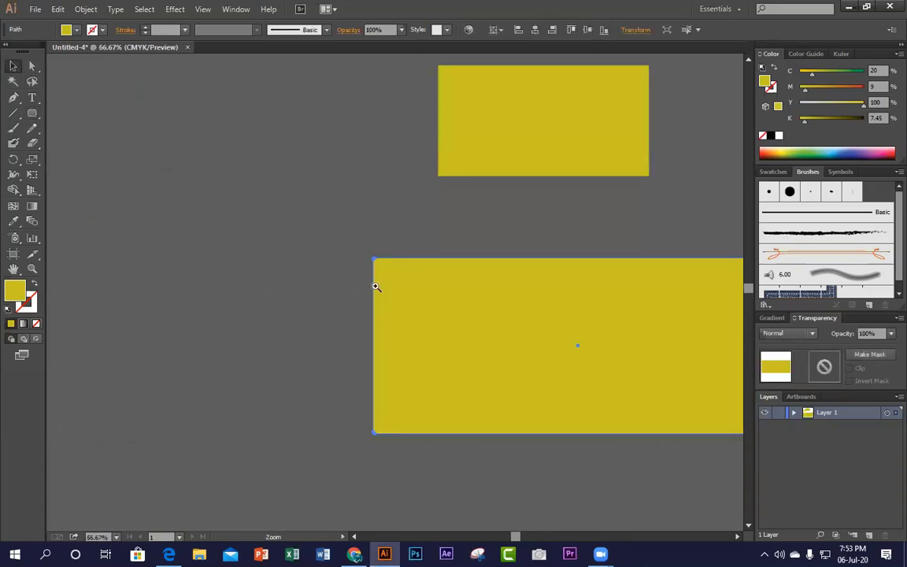
click(375, 283)
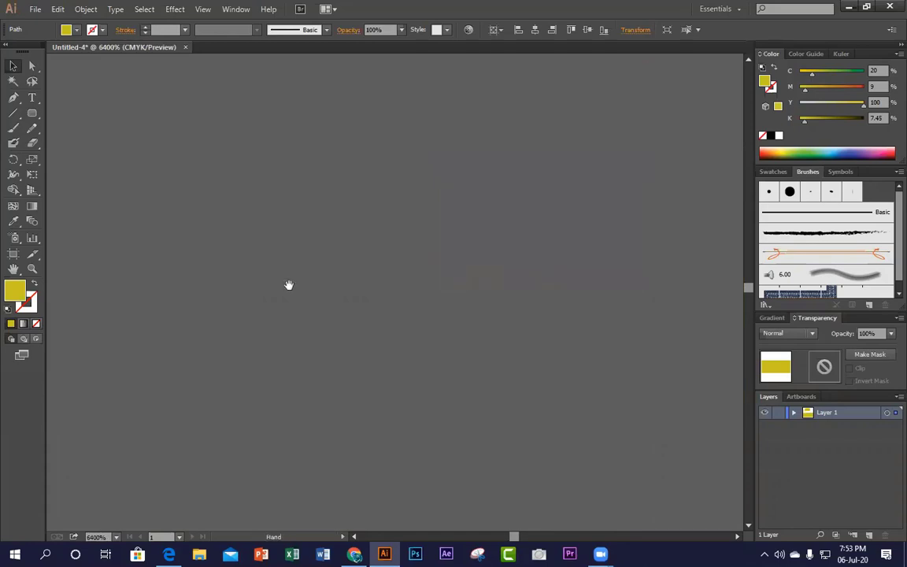
ctrl+alt+click(445, 282)
ctrl+alt+click(444, 282)
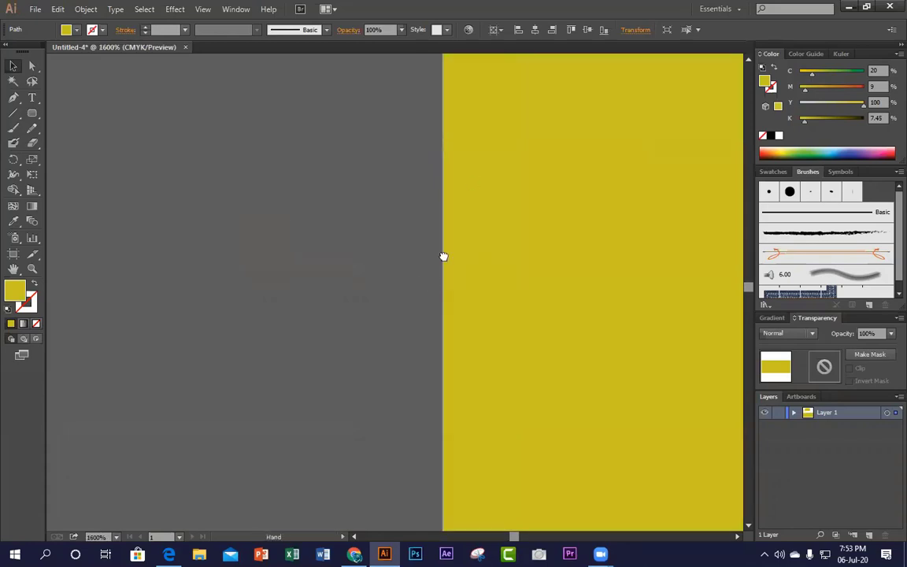
scroll(385, 334, right, 4)
scroll(346, 385, up, 5)
click(344, 153)
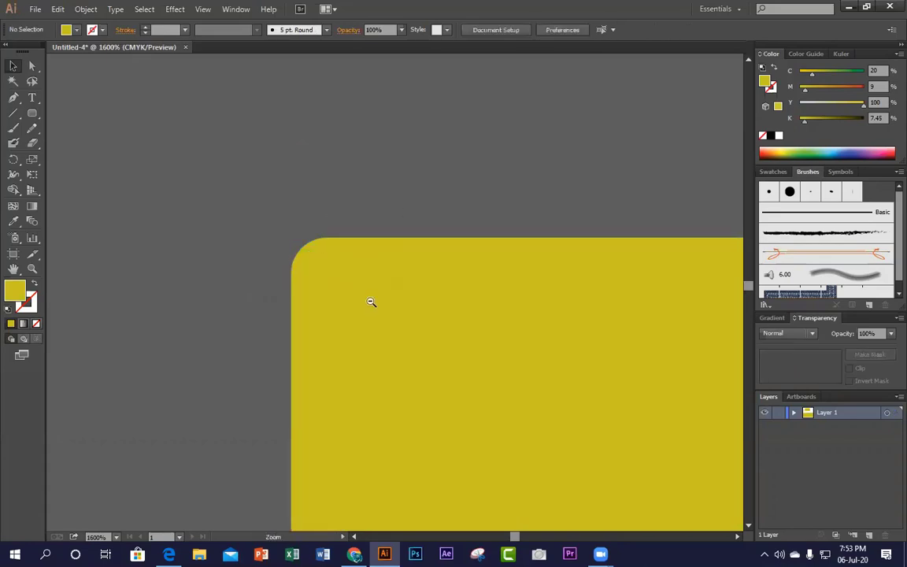
Step: Zoom back out to the whole large rounded rectangle and delete it
ctrl+alt+click(433, 314)
ctrl+alt+click(436, 316)
ctrl+alt+click(434, 315)
ctrl+alt+click(435, 315)
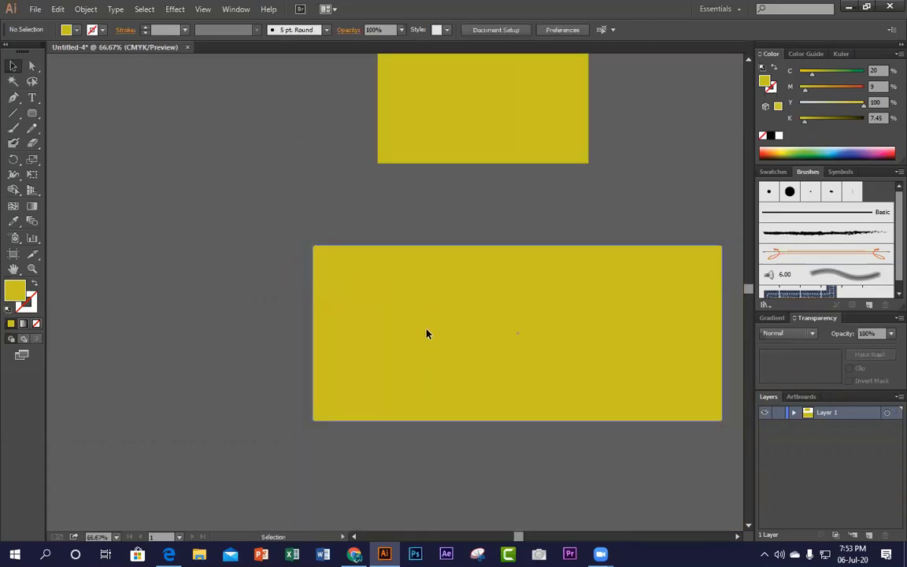
click(428, 333)
key(Delete)
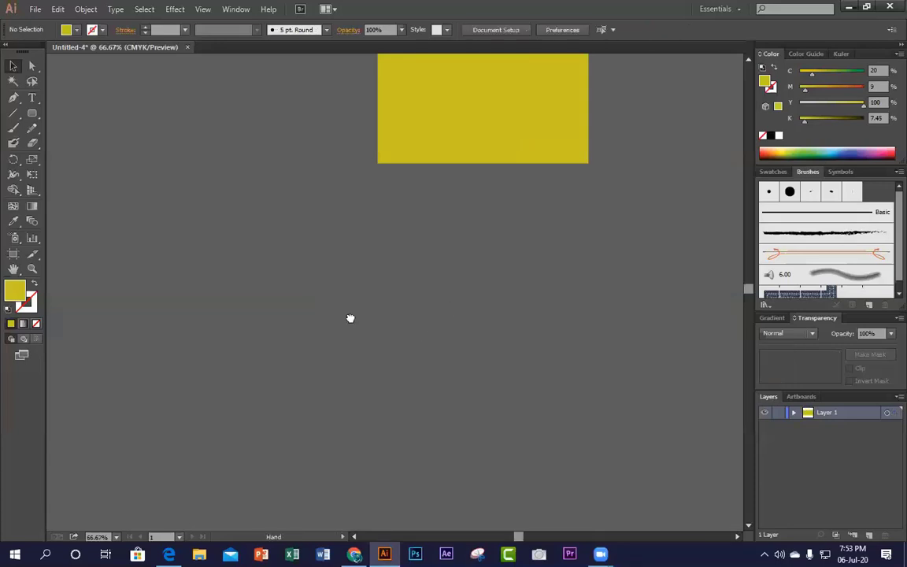
Step: Create a rounded rectangle 10 in wide and 5 in high with a 2 in corner radius beneath the yellow rectangle
drag(351, 316, 245, 328)
drag(35, 114, 134, 129)
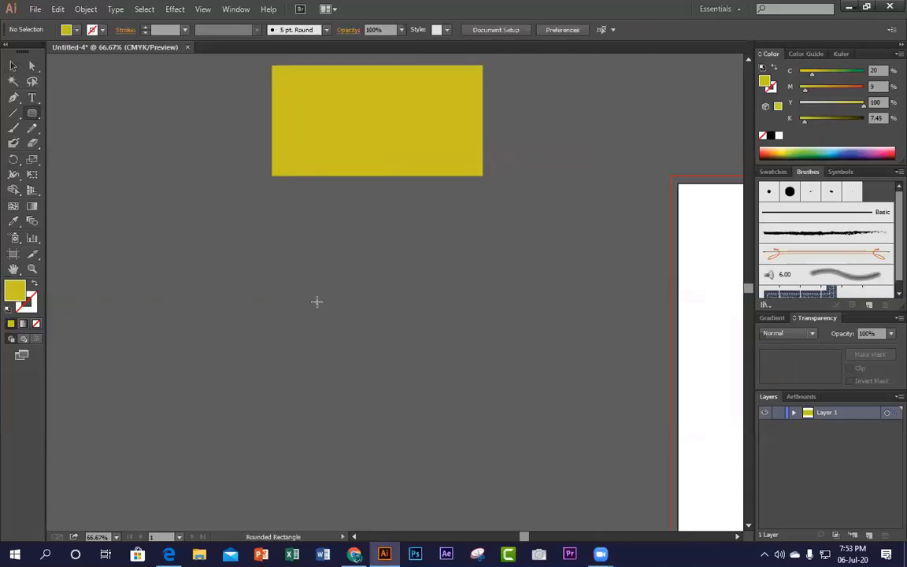
mouse_move(317, 301)
mouse_down()
mouse_move(344, 288)
mouse_move(318, 300)
mouse_up()
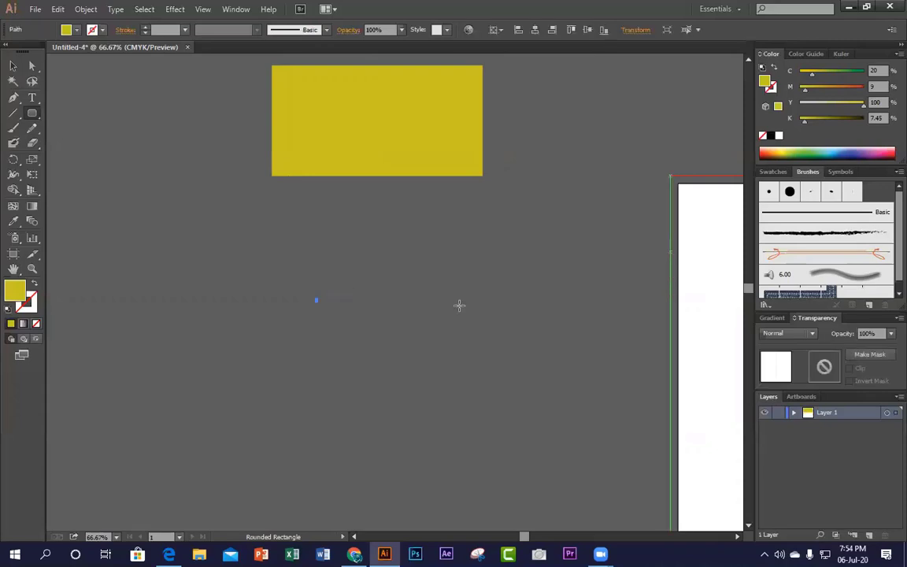
key(Delete)
click(316, 290)
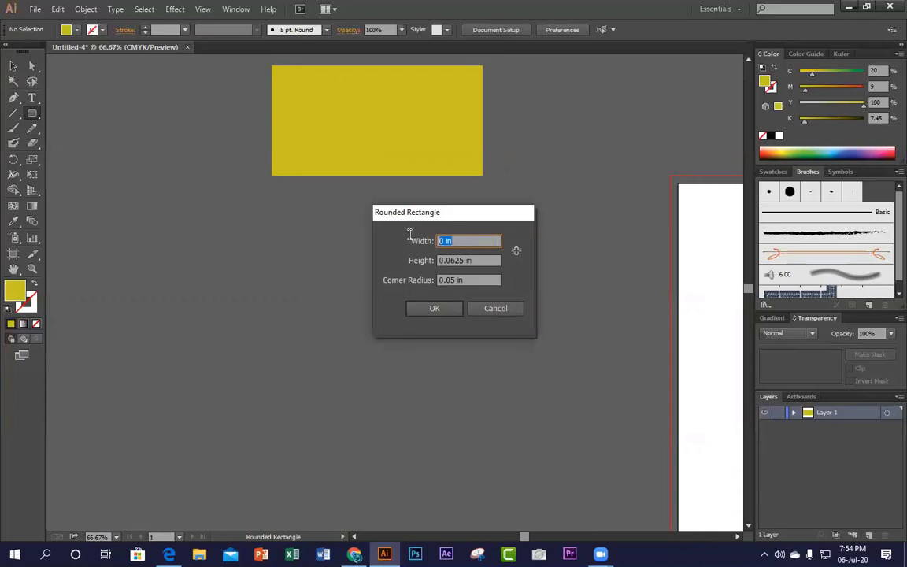
text(5)
key(Tab)
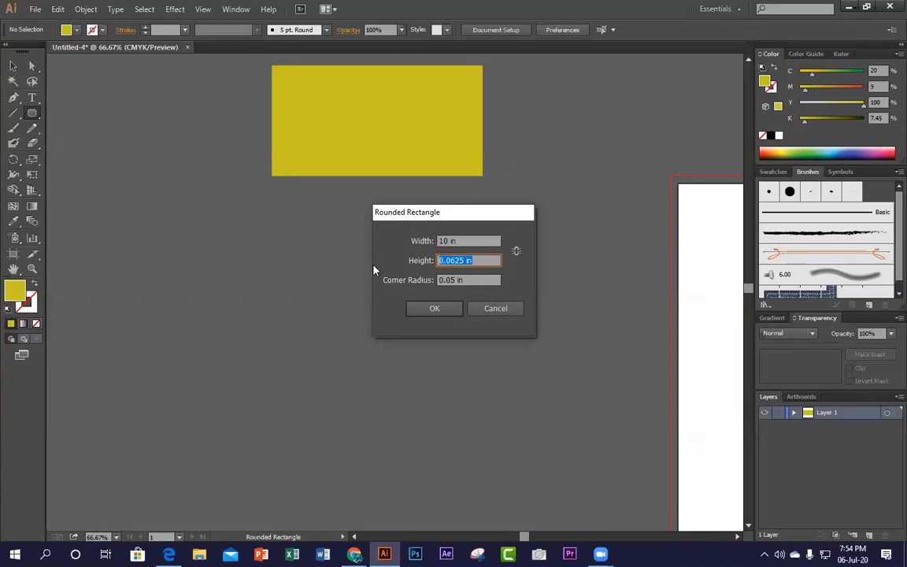
text(5)
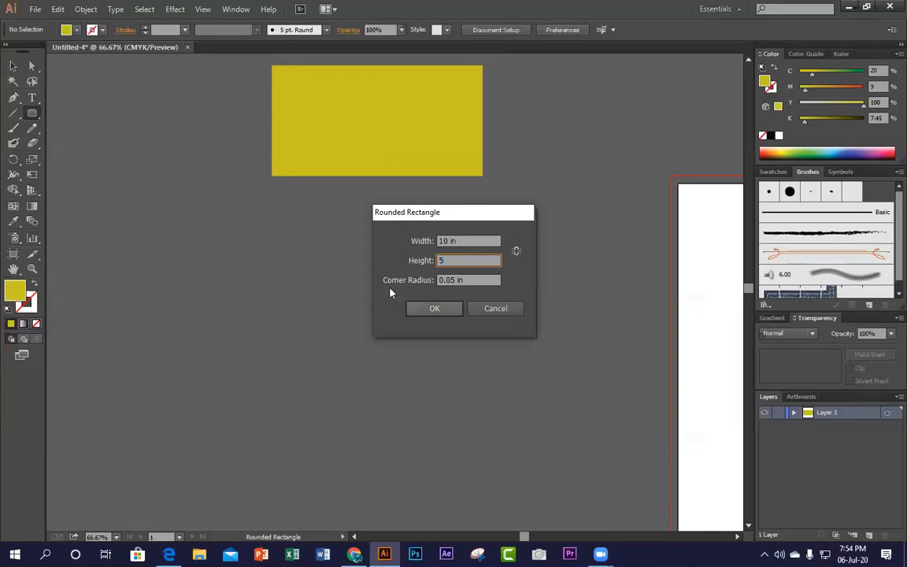
key(Tab)
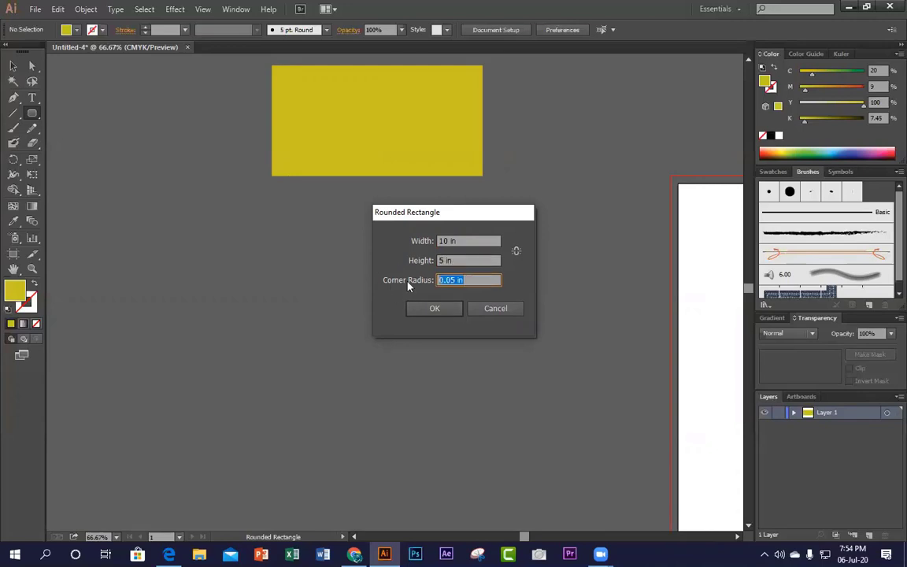
text(2)
click(438, 307)
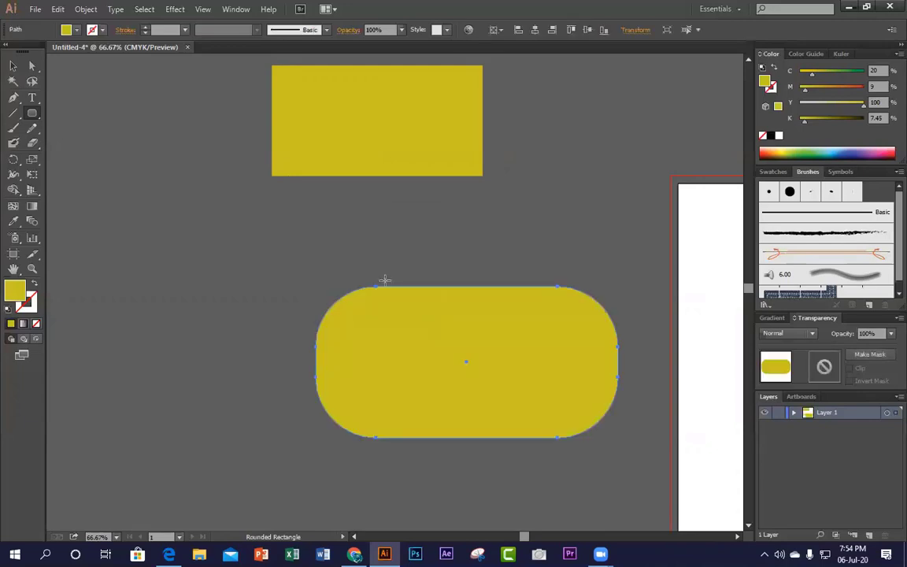
Step: Create a second 10 by 5 in rounded rectangle with a 0.5 in corner radius, left of and overlapping the first one
click(172, 249)
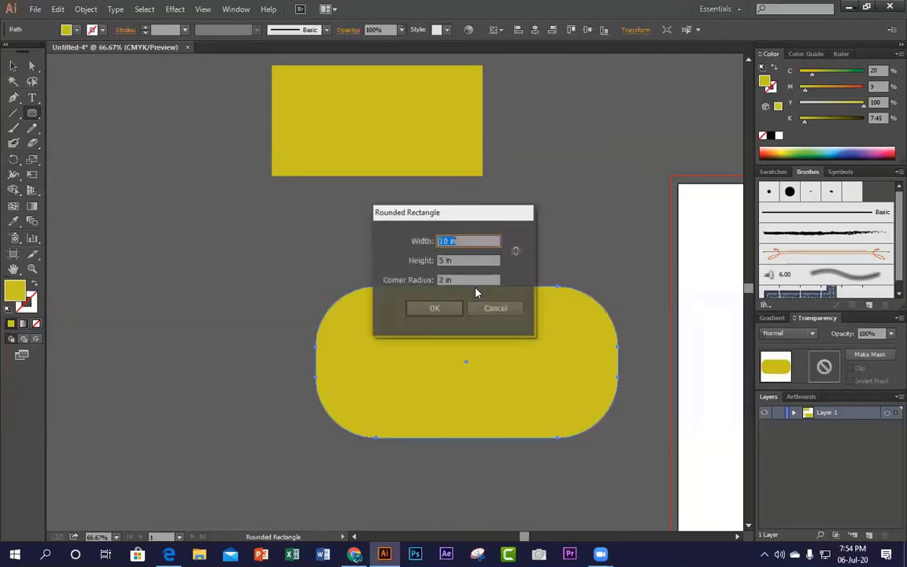
key(Tab)
key(Tab)
text(0.5)
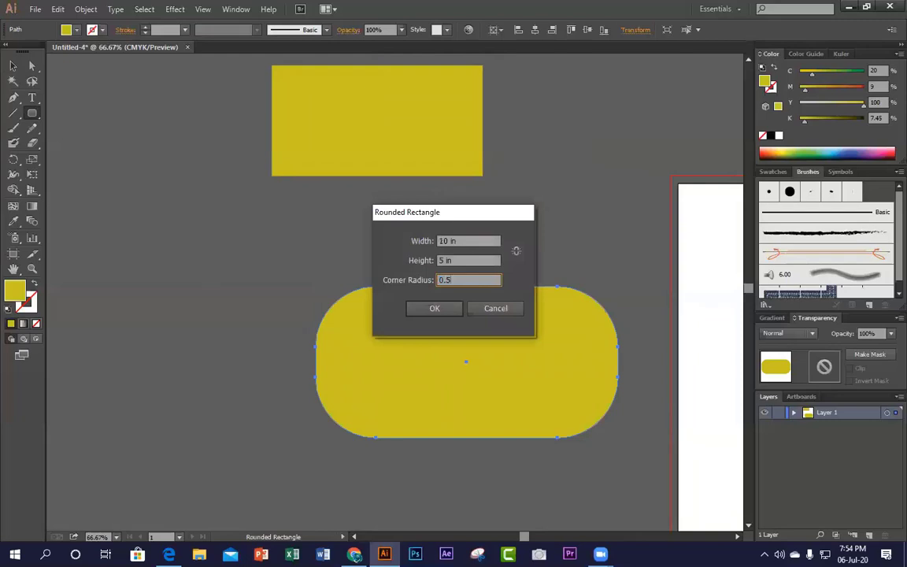
key(Return)
Step: Create a third 10 by 5 in rounded rectangle with a 1 in corner radius below the other two, and deselect it
scroll(258, 234, down, 1)
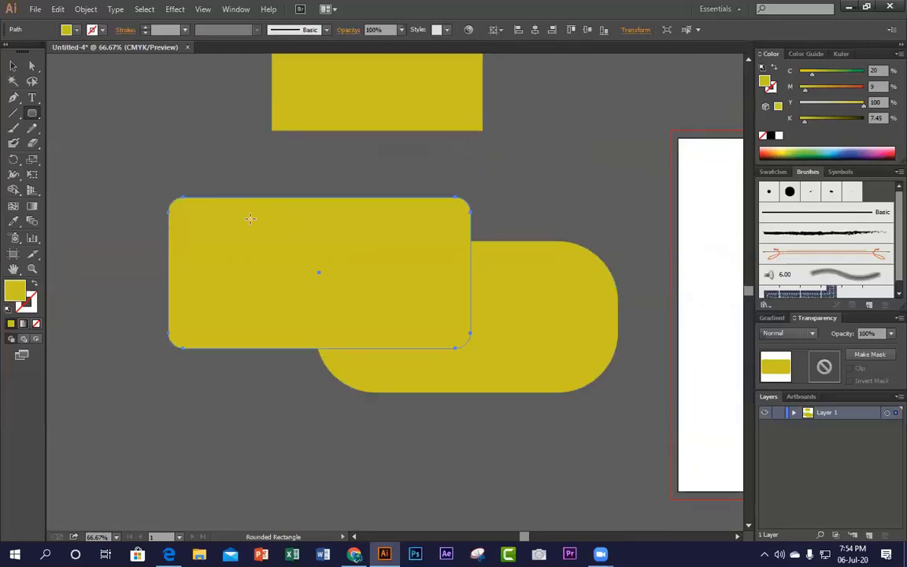
scroll(250, 219, down, 1)
click(365, 362)
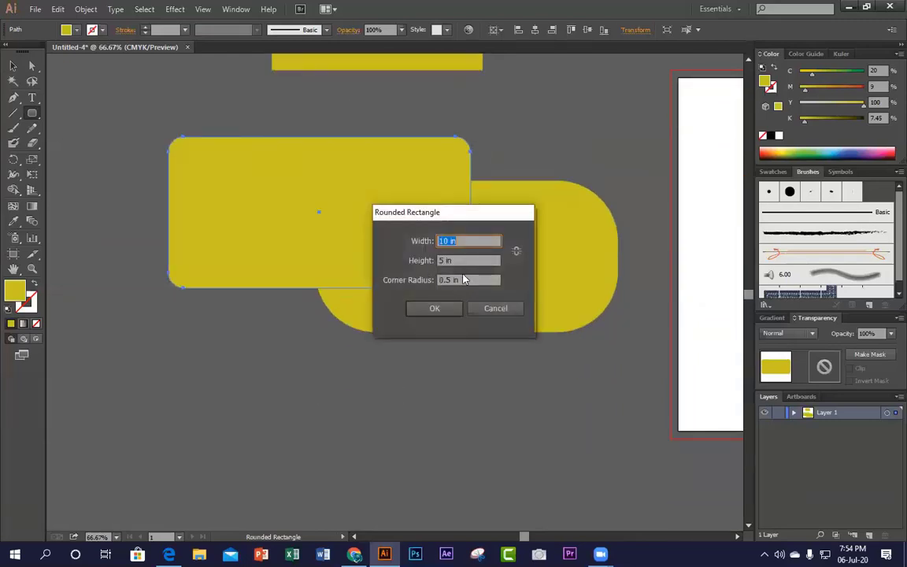
key(Tab)
key(Tab)
text(1)
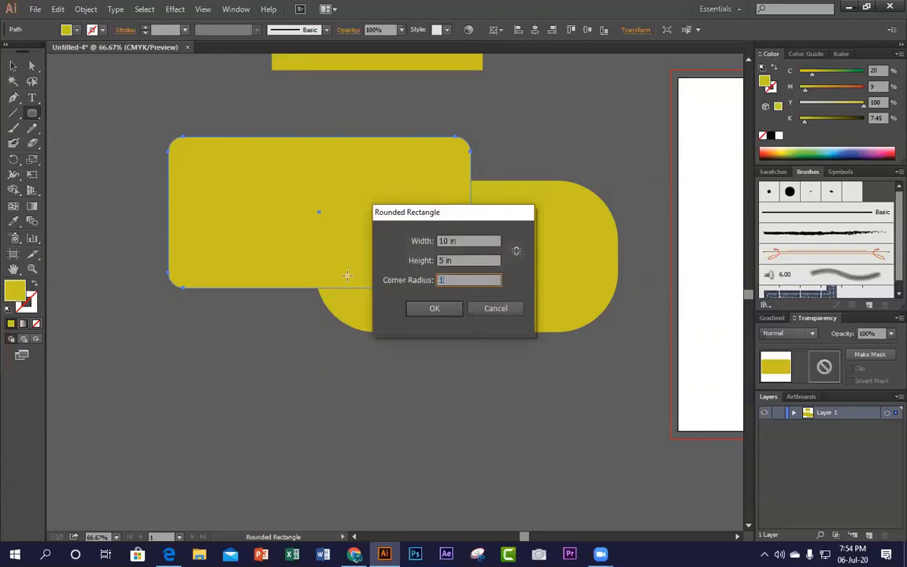
key(Return)
key(v)
click(579, 156)
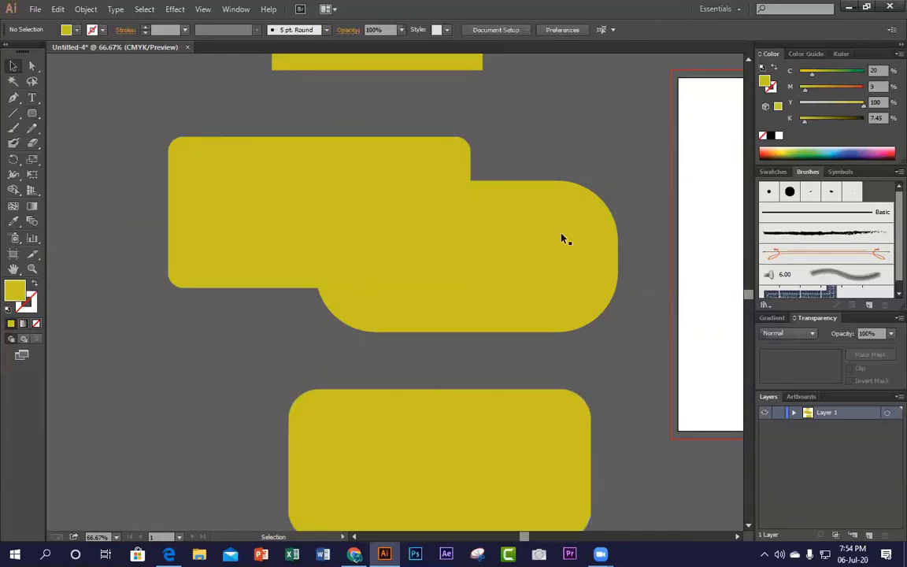
Step: Set the fill cyan of the 2 in radius shape to 100%, and move the overlapping 0.5 in radius rectangle clear to its left
click(564, 239)
click(770, 87)
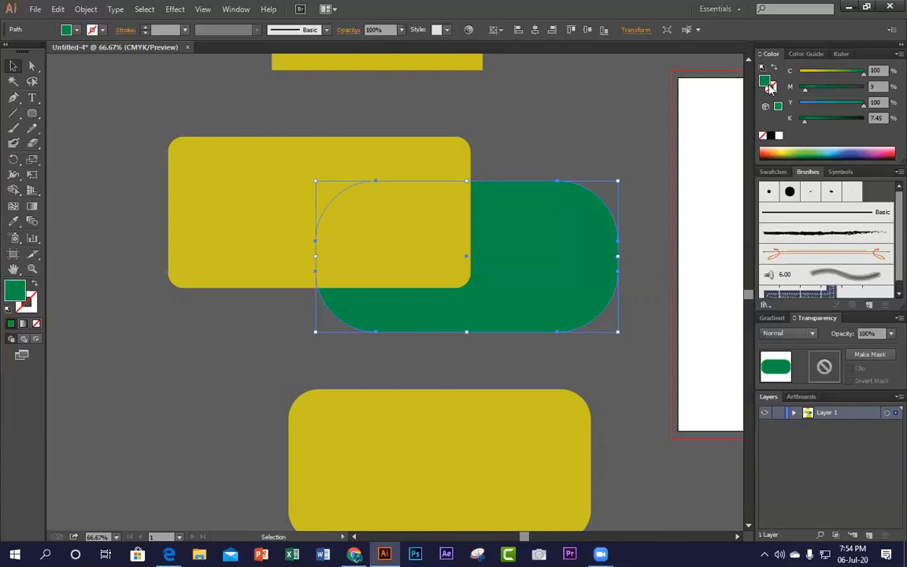
click(340, 208)
drag(294, 205, 171, 179)
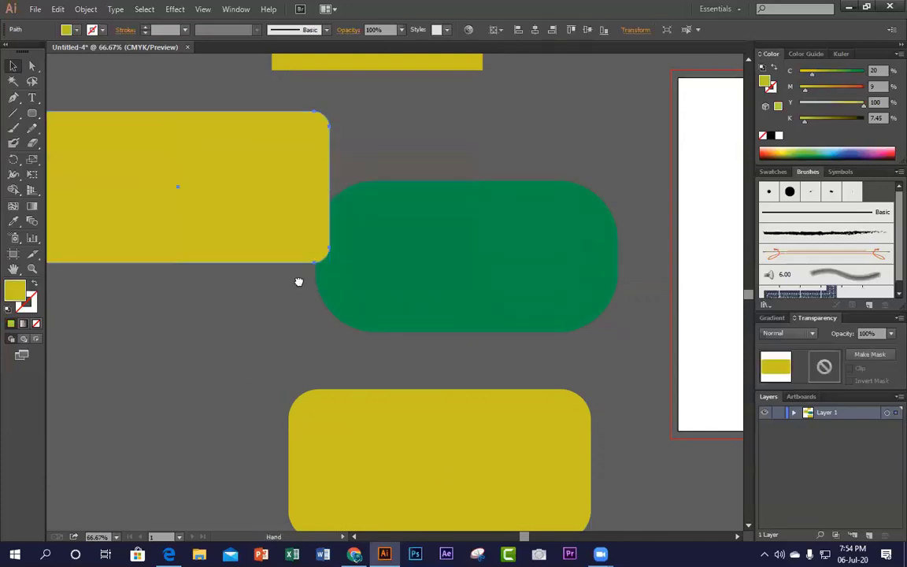
drag(299, 281, 369, 190)
drag(259, 121, 219, 286)
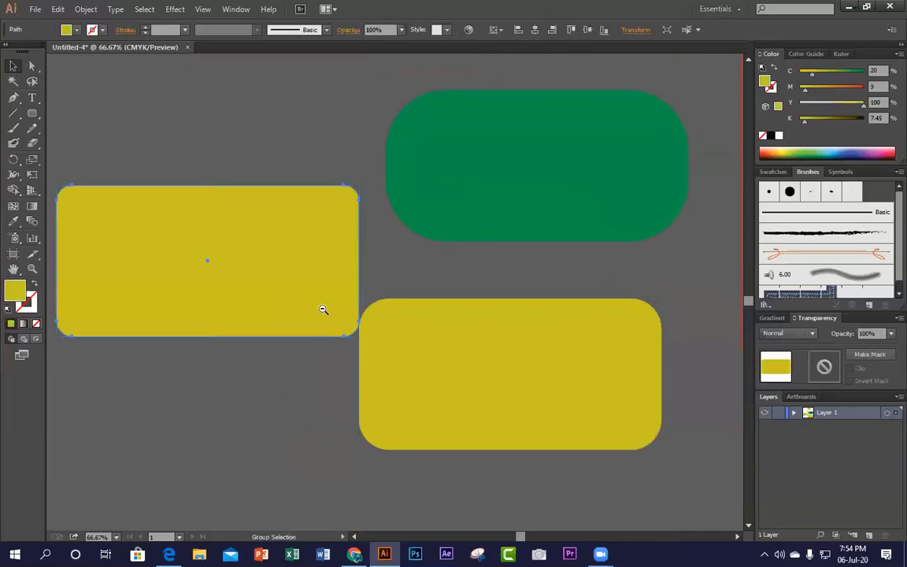
alt+click(323, 309)
drag(385, 294, 227, 349)
drag(298, 334, 251, 293)
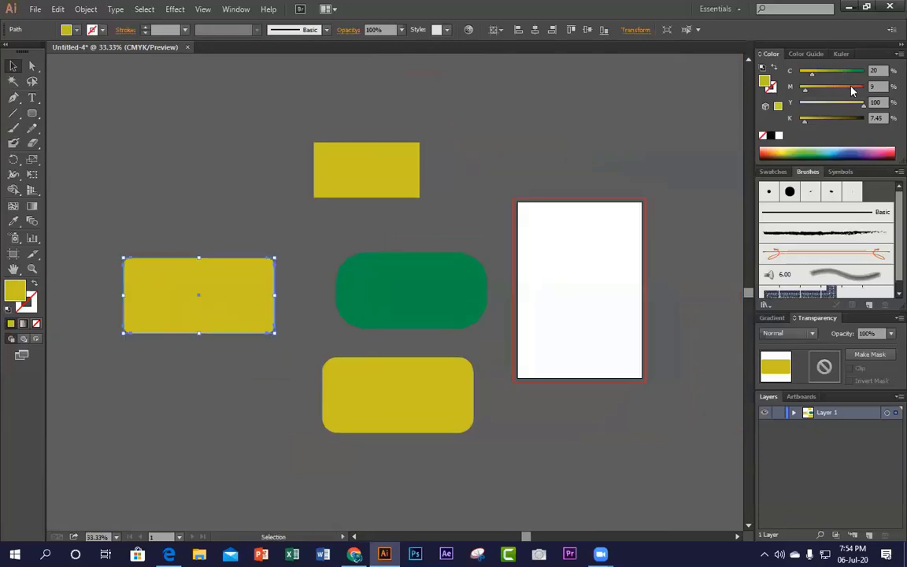
Step: Turn the 0.5 in radius rectangle orange by setting its fill magenta to 80%, and clear the selection
click(851, 89)
click(483, 184)
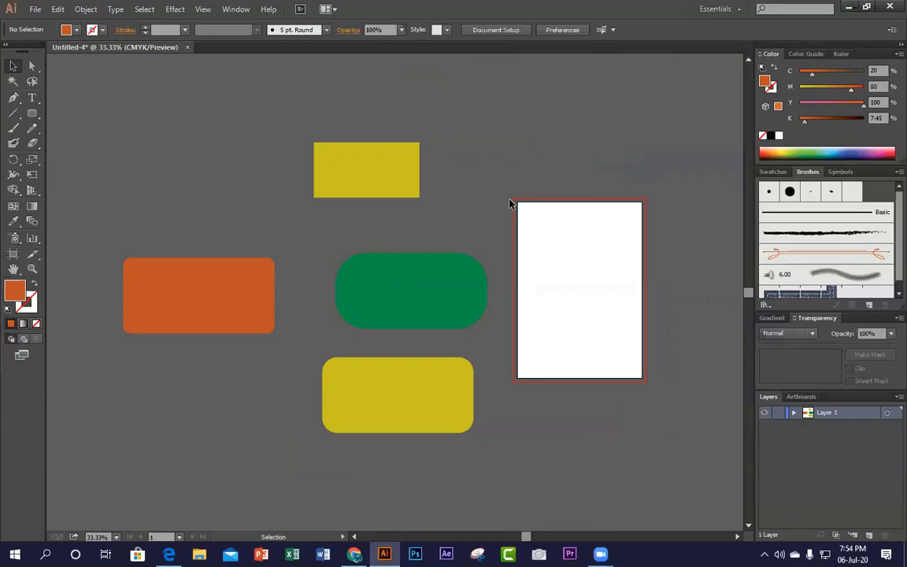
click(398, 169)
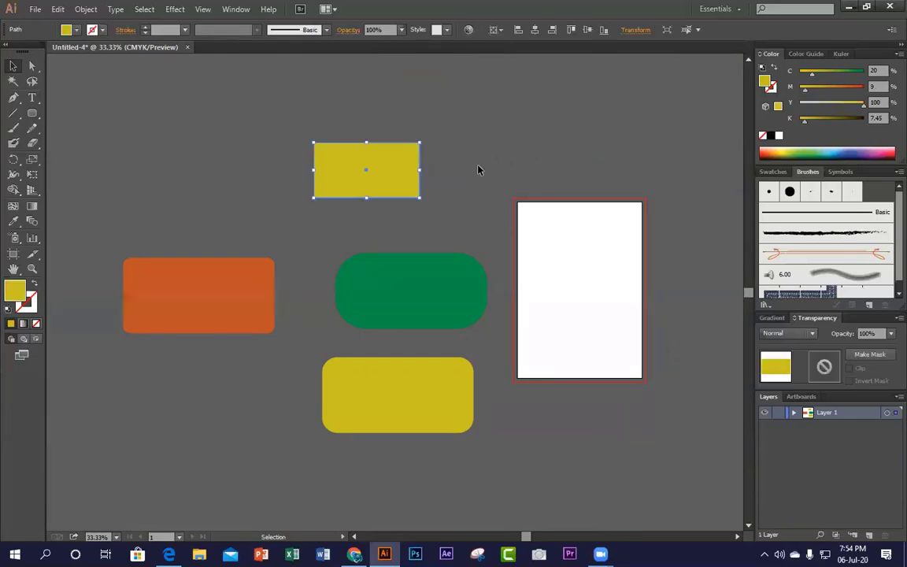
click(473, 205)
Step: Turn the green rounded rectangle blue by setting its fill yellow to 0%, and deselect it
click(425, 299)
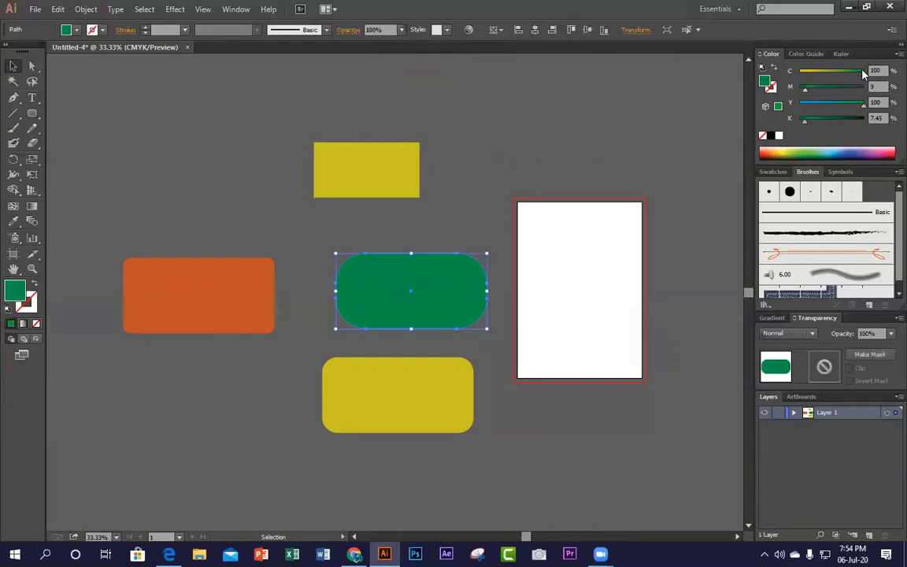
drag(863, 73, 800, 103)
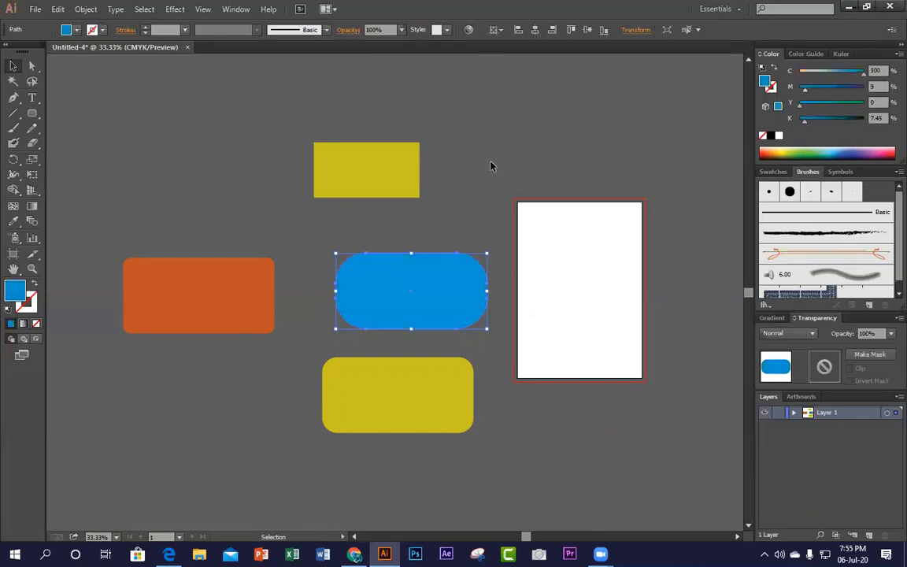
click(496, 167)
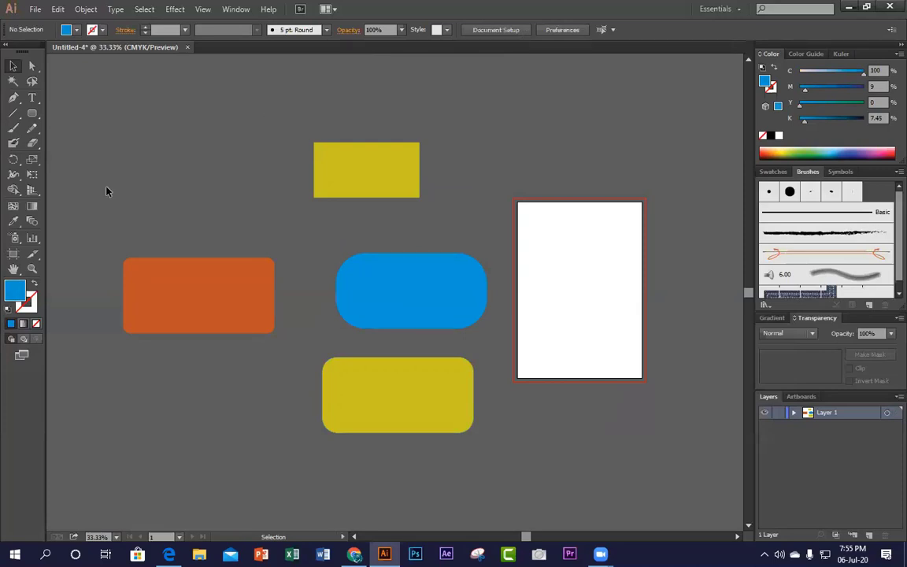
Step: Select all four shapes together and deselect them, and stretch the orange rectangle downward to about twice its height
drag(124, 163, 519, 441)
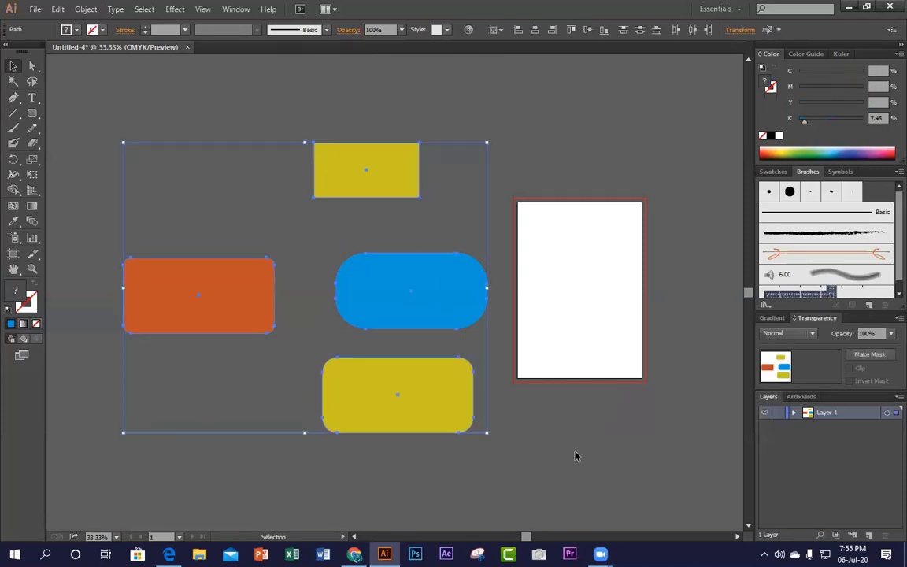
click(578, 454)
click(197, 307)
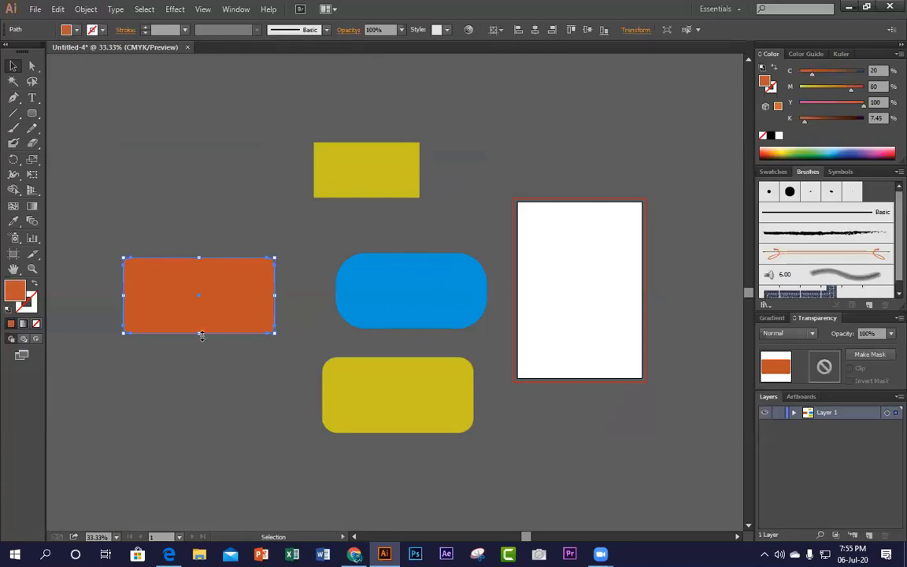
drag(198, 331, 215, 402)
click(212, 218)
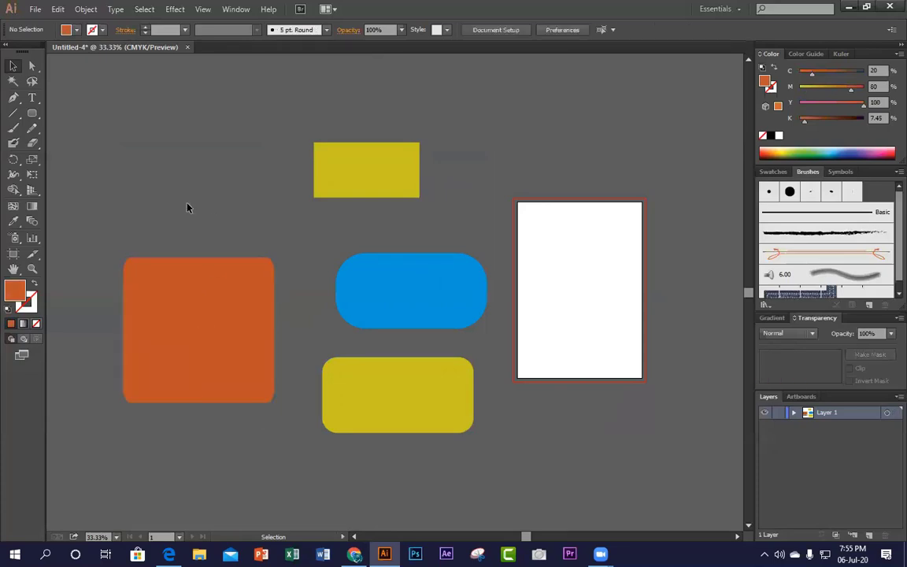
Step: Select the orange, blue and lower yellow rounded shapes together, move them up and right across the artboard, and deselect them
drag(187, 207, 459, 464)
drag(163, 233, 465, 453)
click(386, 372)
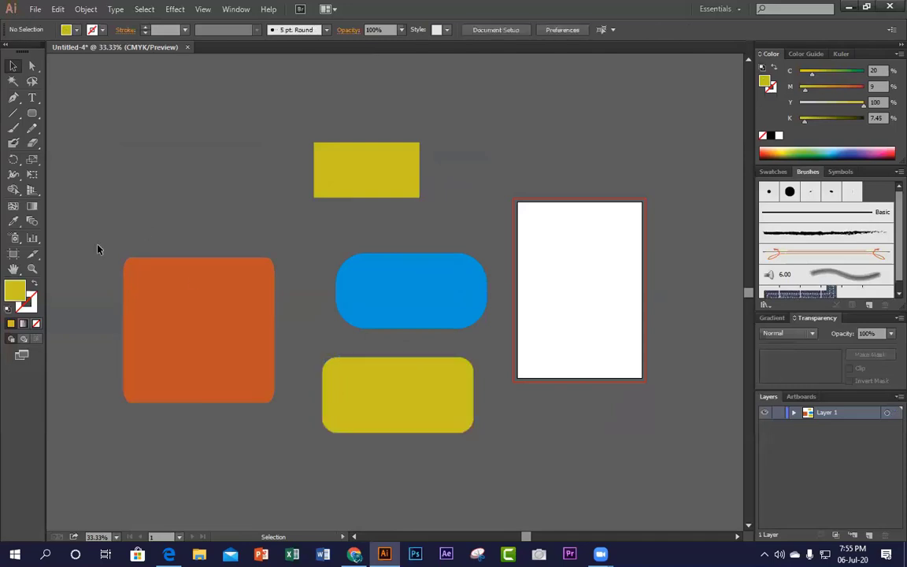
drag(99, 249, 682, 266)
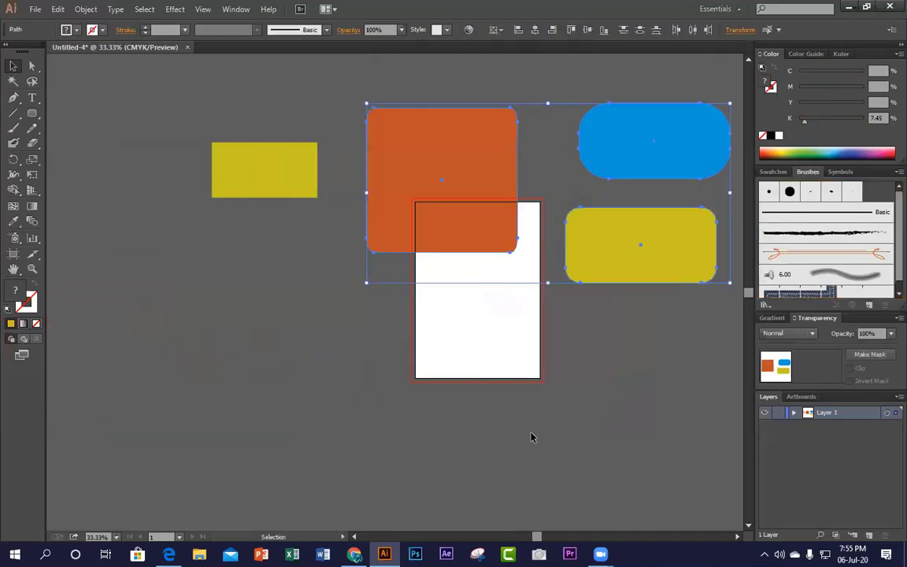
click(395, 449)
Step: Draw two wide yellow ellipses with the Ellipse tool left of the artboard, the smaller one beneath the larger
click(33, 114)
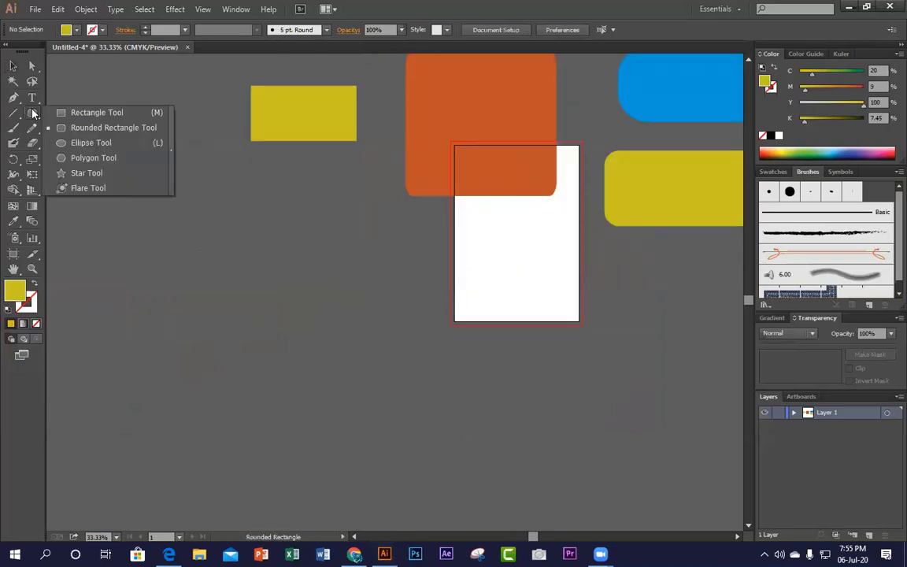
click(91, 141)
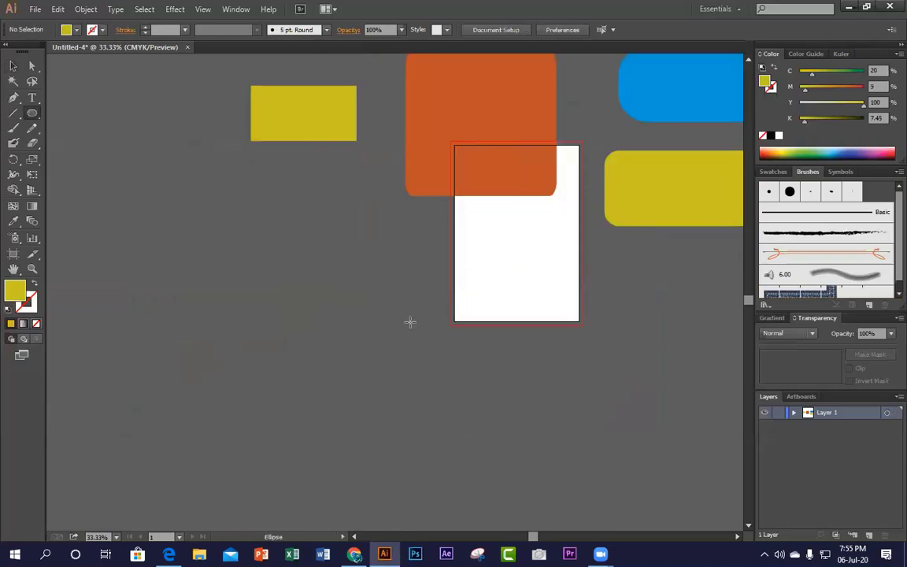
drag(196, 233, 401, 322)
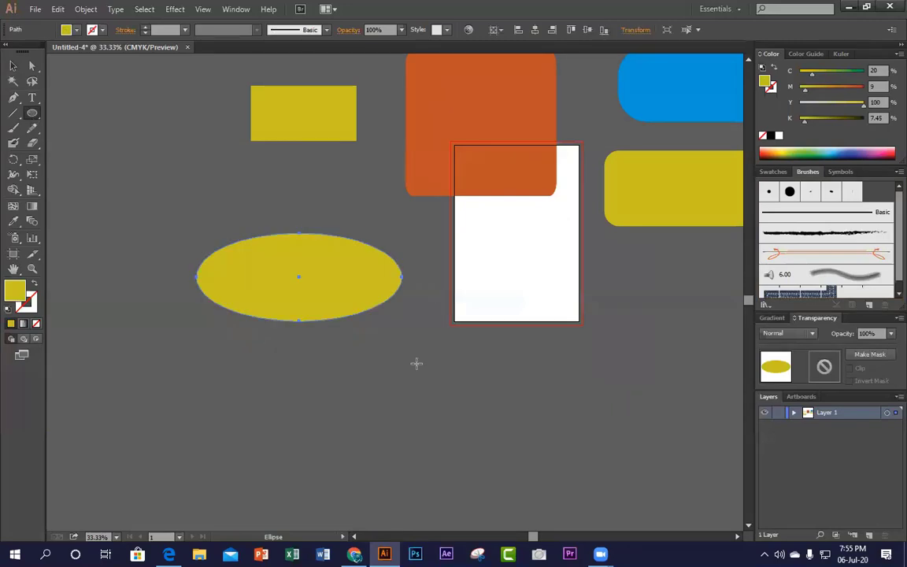
drag(215, 359, 385, 430)
Step: Draw a large perfect circle below the artboard with the Ellipse tool, and deselect it
scroll(402, 417, down, 1)
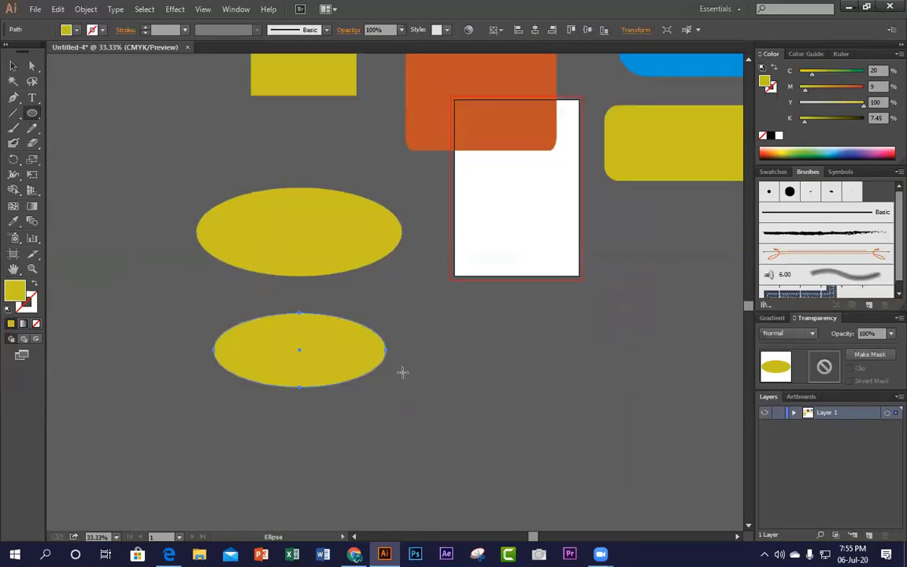
scroll(403, 373, down, 1)
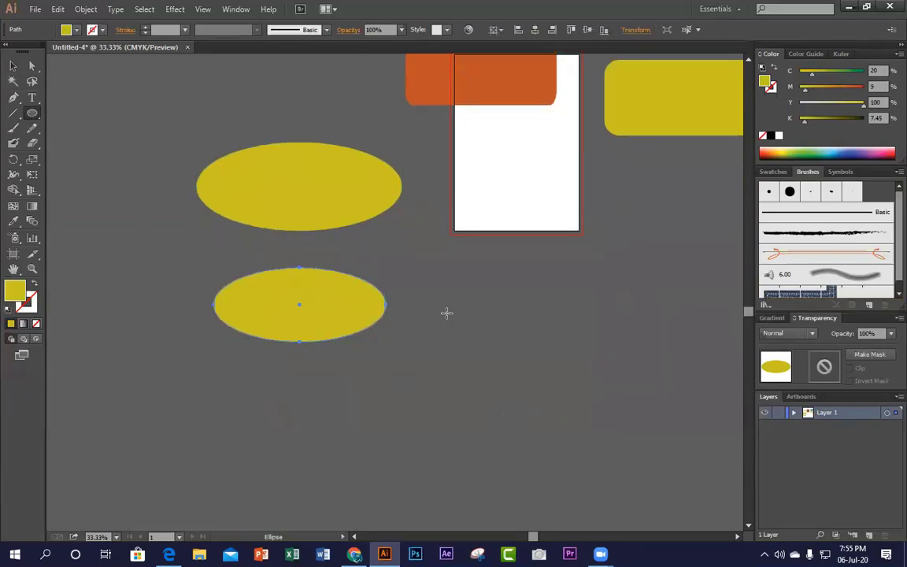
drag(454, 300, 628, 436)
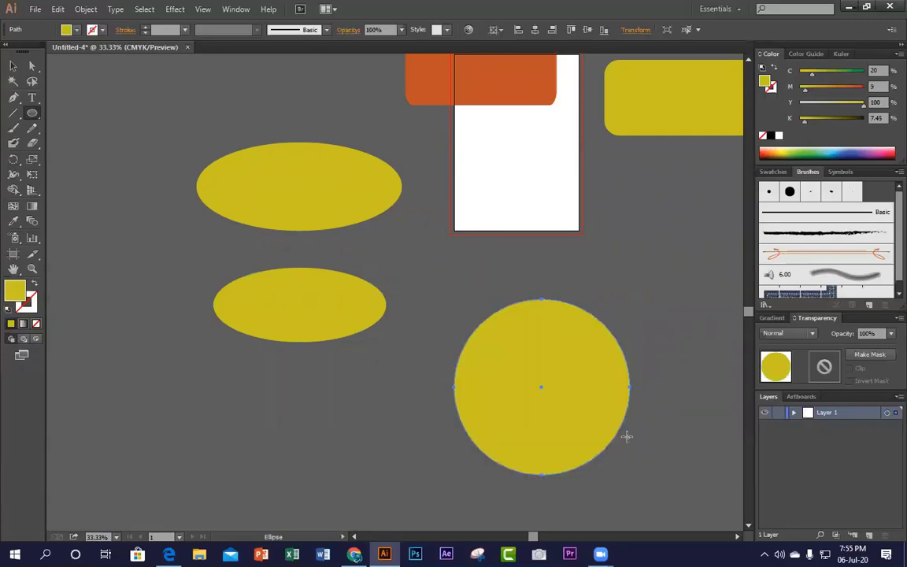
scroll(169, 394, down, 1)
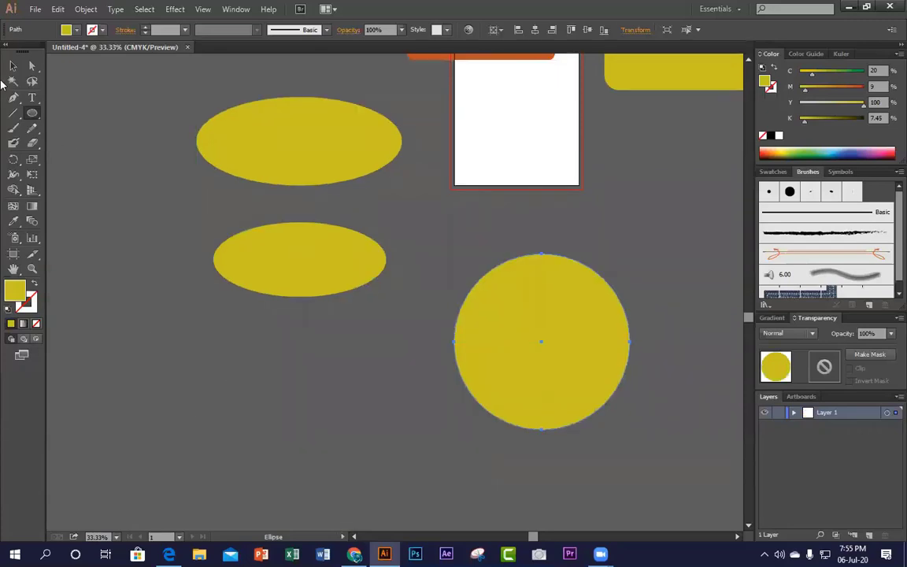
click(13, 65)
click(670, 328)
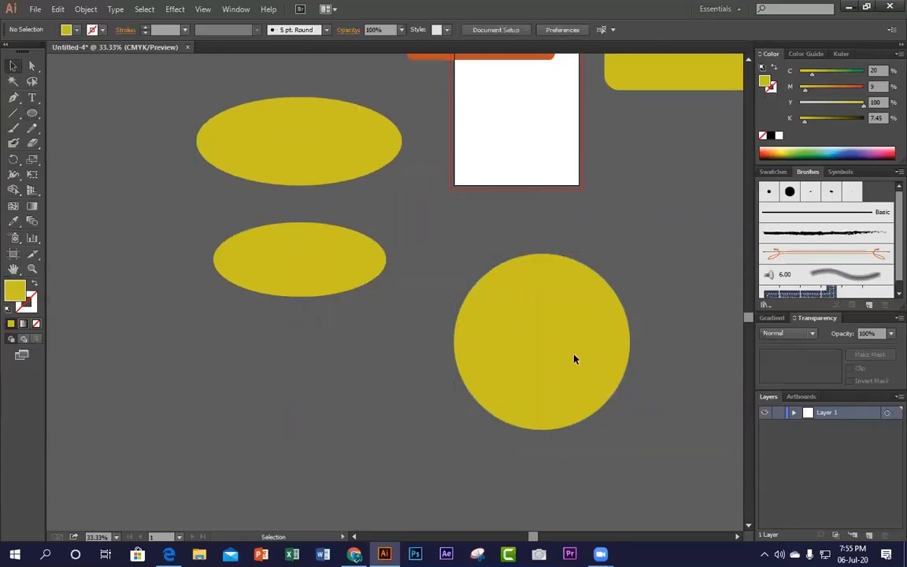
Step: Shrink the large yellow circle proportionally to about two thirds of its size and move it up and left beside the lower ellipse
click(574, 359)
drag(630, 254, 578, 308)
click(578, 330)
drag(543, 399, 470, 328)
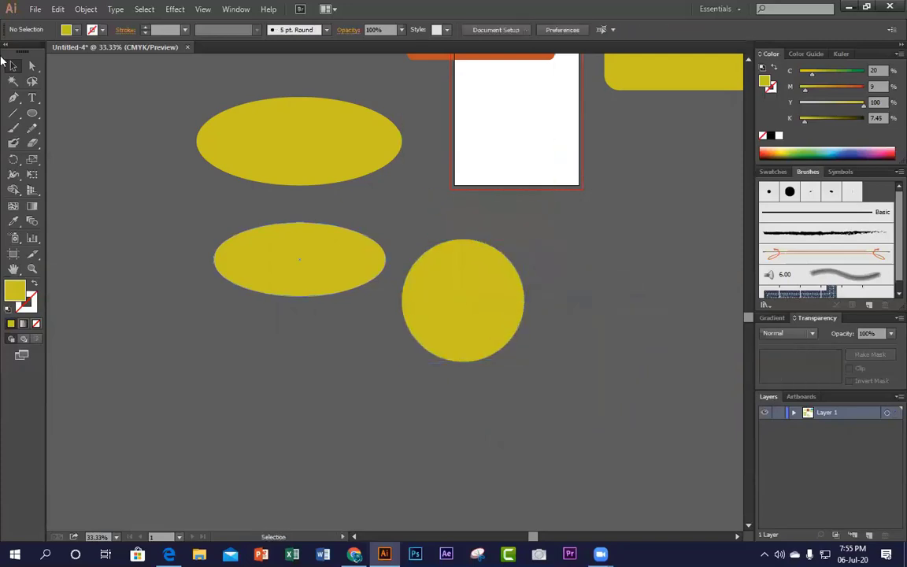
Step: Draw two yellow hexagons with the Polygon tool below the ellipses and circle, a larger tilted one and a smaller one standing on a corner
drag(30, 114, 111, 156)
scroll(172, 360, down, 2)
mouse_move(164, 346)
mouse_down()
mouse_move(227, 376)
mouse_move(283, 384)
mouse_move(266, 368)
mouse_up()
drag(324, 425, 341, 301)
drag(399, 288, 474, 334)
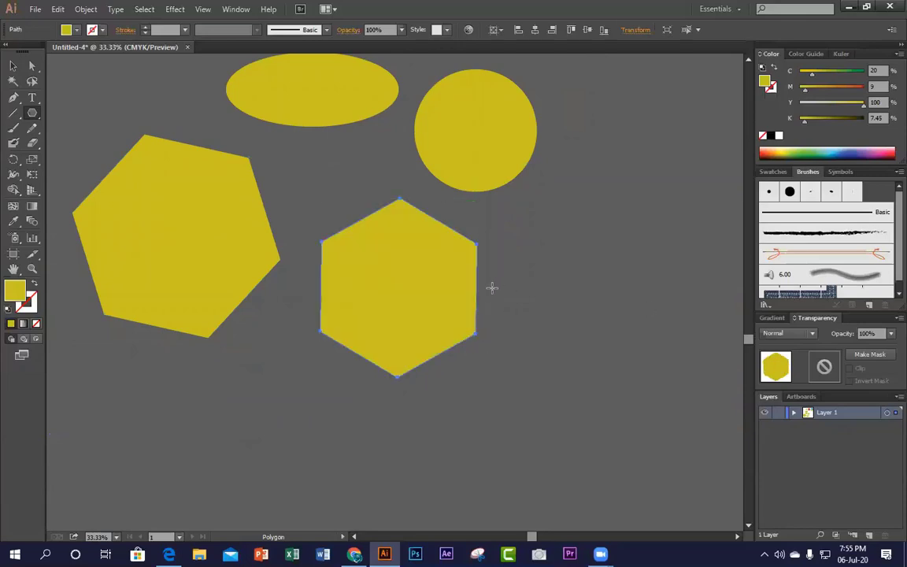
Step: Create a triangle to the right of the circle with the Polygon tool, using a 5.9291 in radius and 3 sides
click(33, 112)
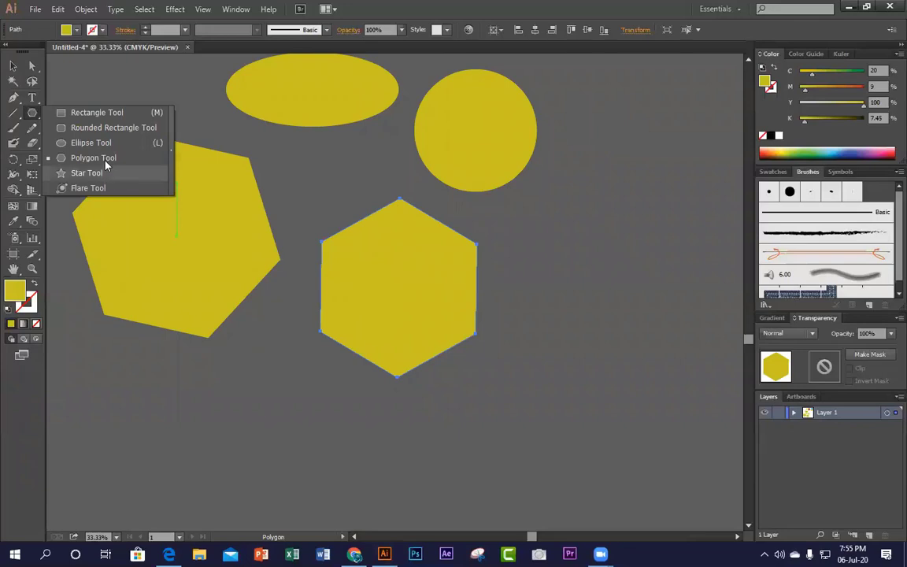
click(126, 158)
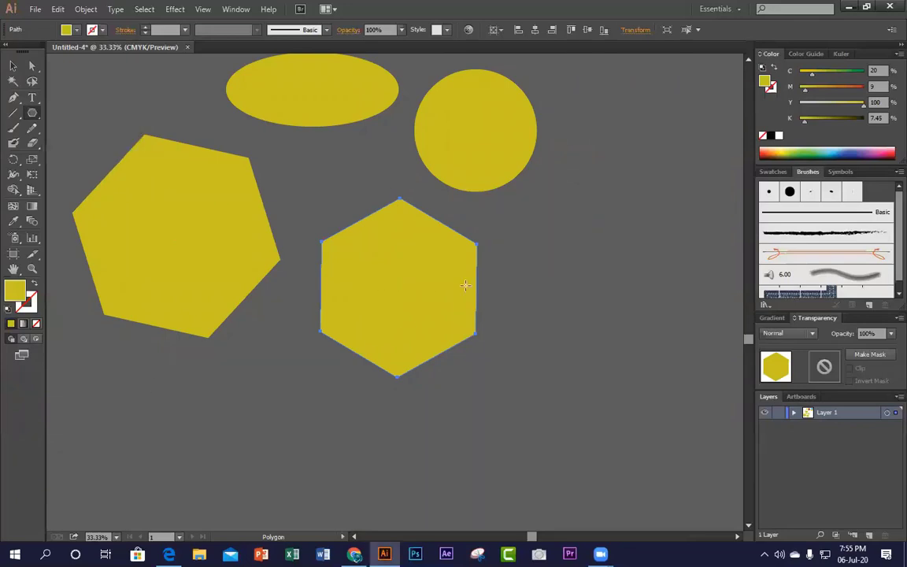
drag(607, 238, 395, 233)
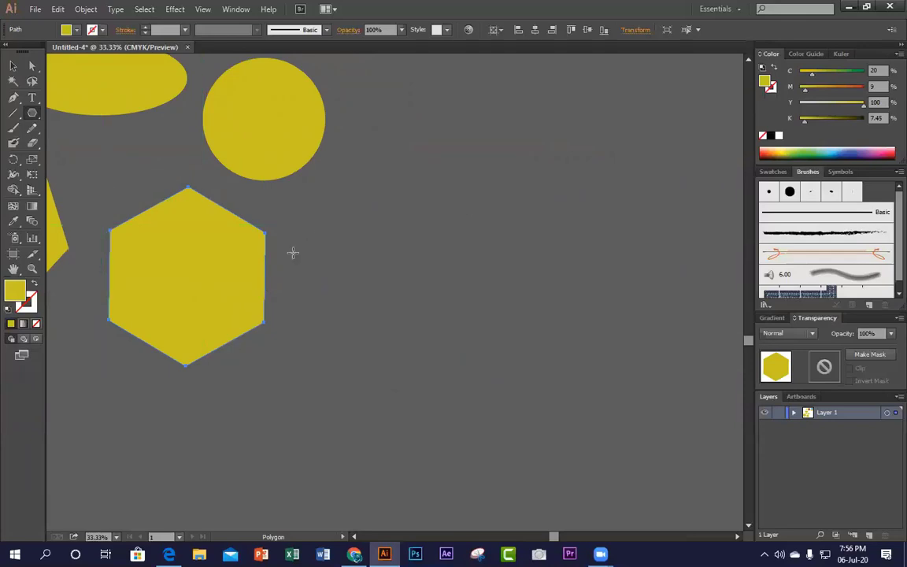
drag(486, 205, 375, 313)
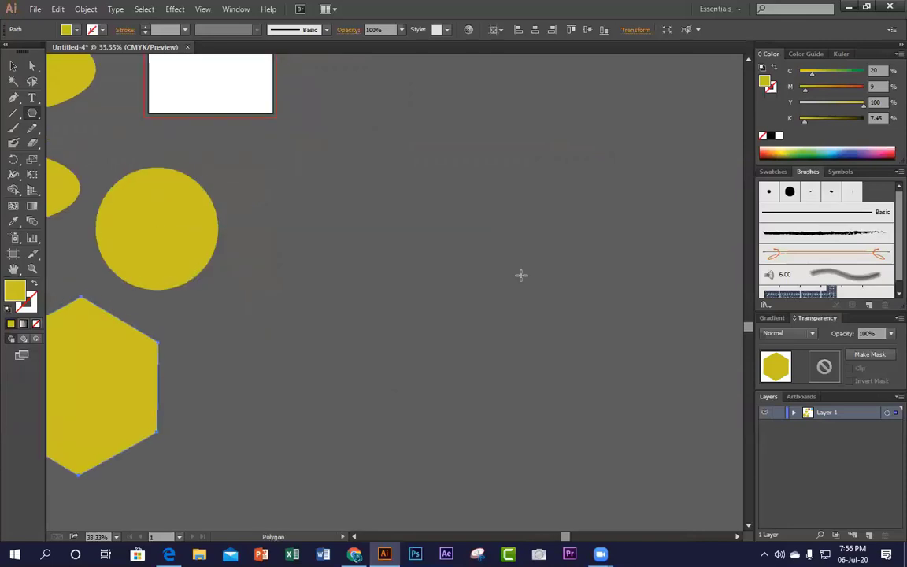
click(384, 259)
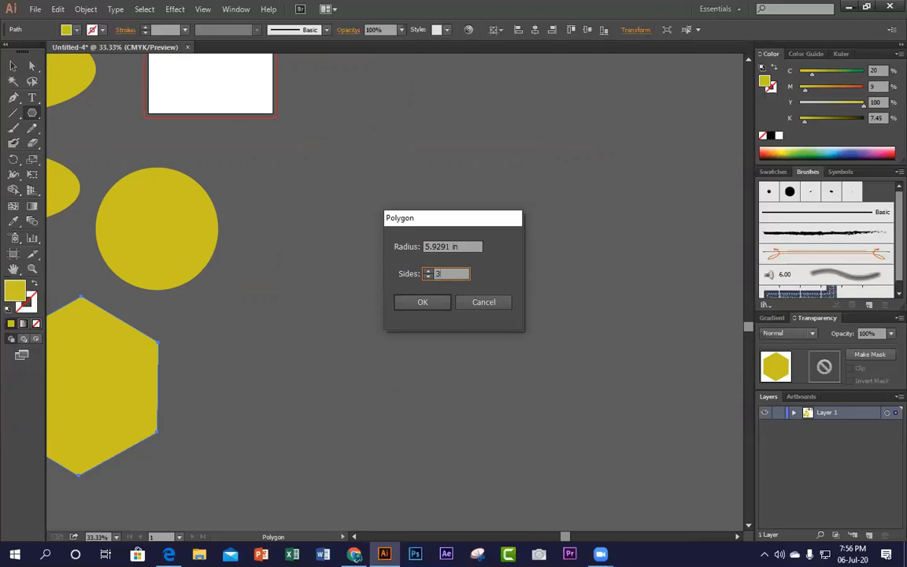
key(Return)
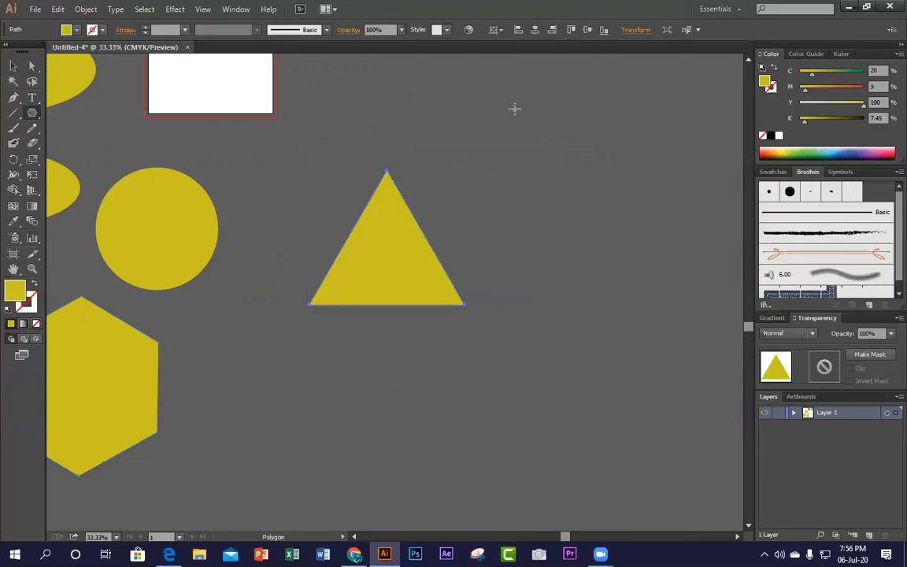
Step: Create an 8-sided polygon to the upper right of the triangle and a 9-sided one below it, both with a 5.9291 in radius
click(595, 170)
text(8)
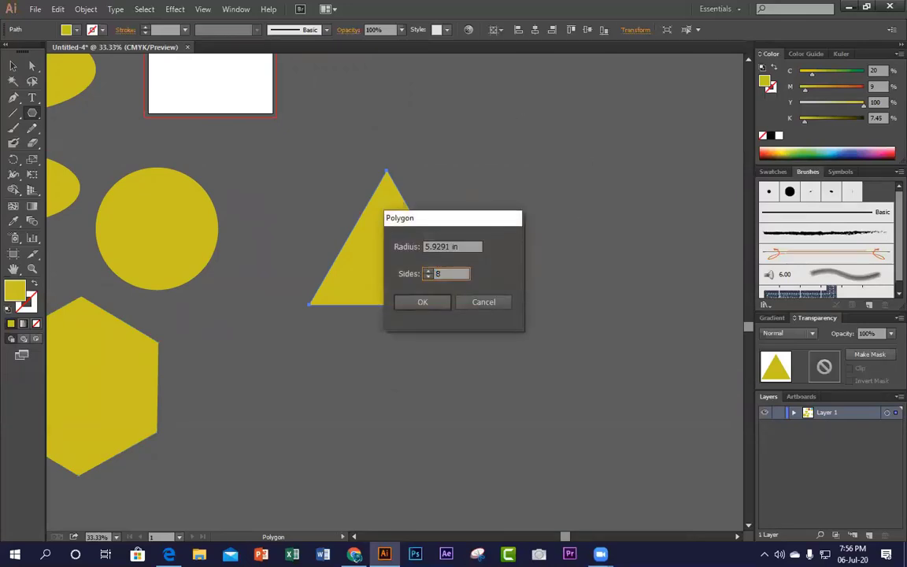
key(Return)
click(584, 409)
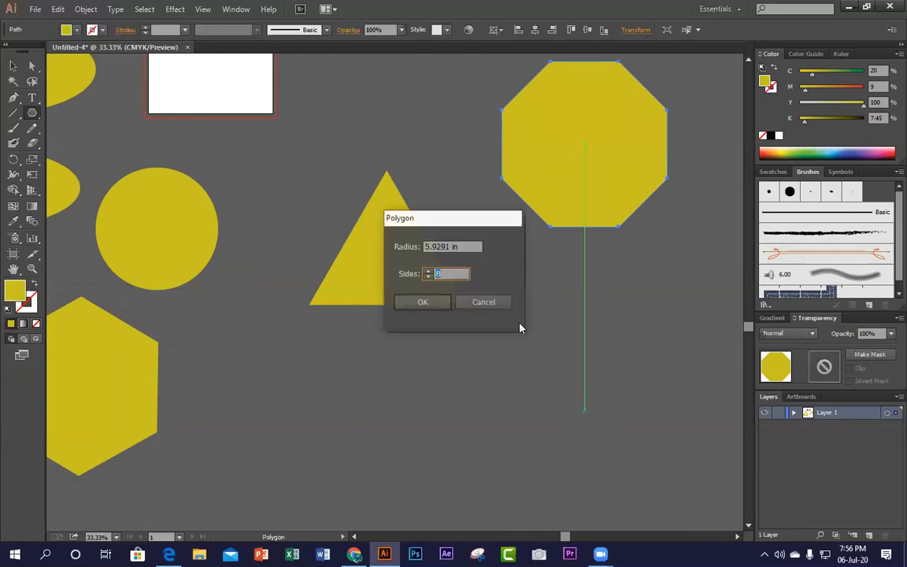
text(9)
key(Return)
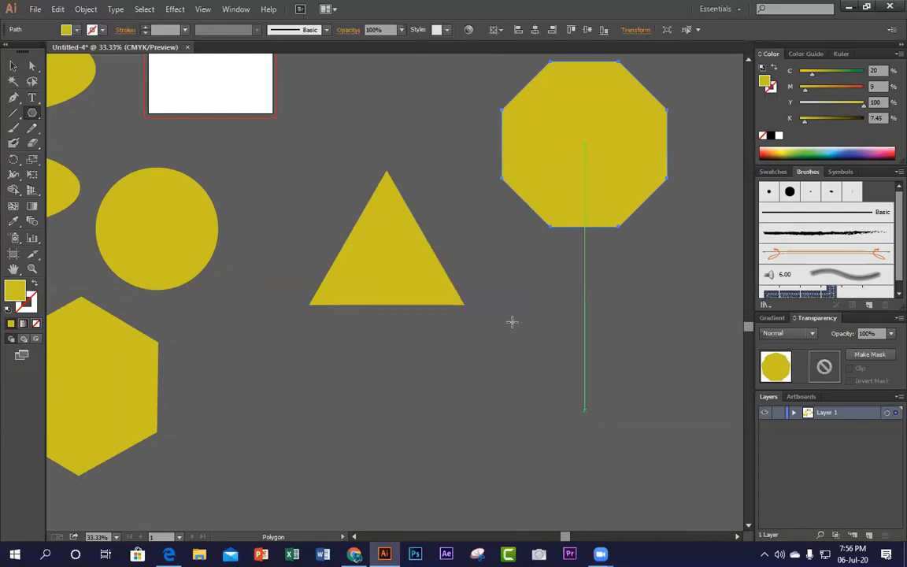
Step: Create a 10-sided polygon with a 5.9291 in radius between the upright hexagon and the 9-sided polygon, and deselect it
click(386, 349)
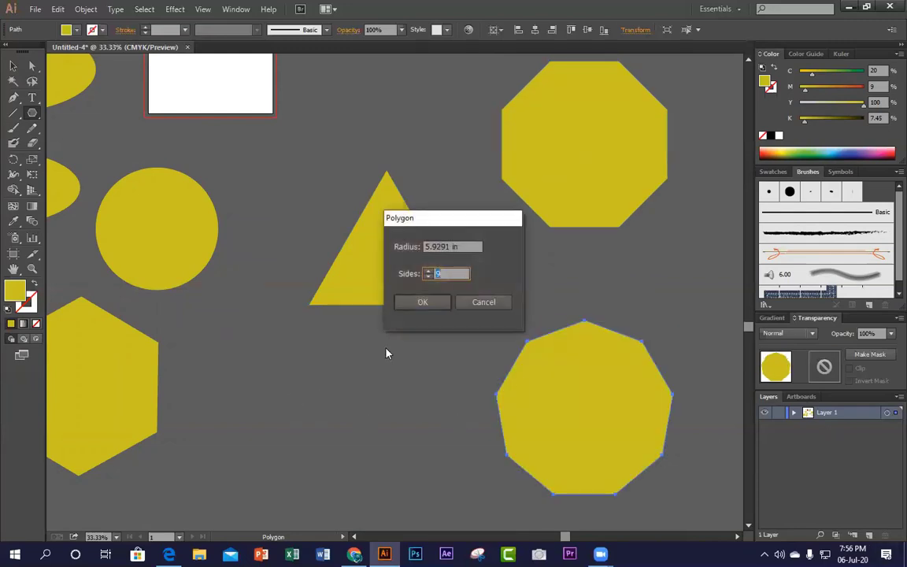
text(10)
key(Return)
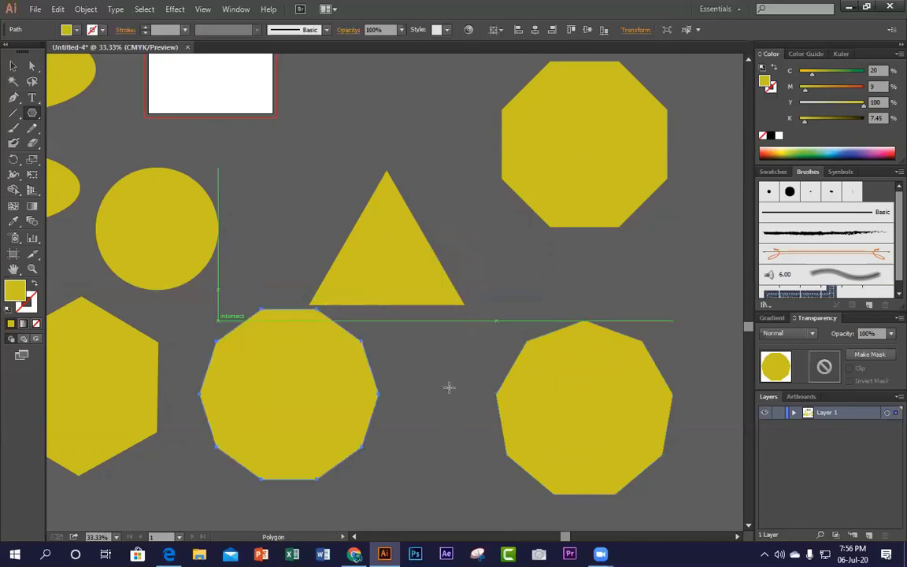
click(13, 66)
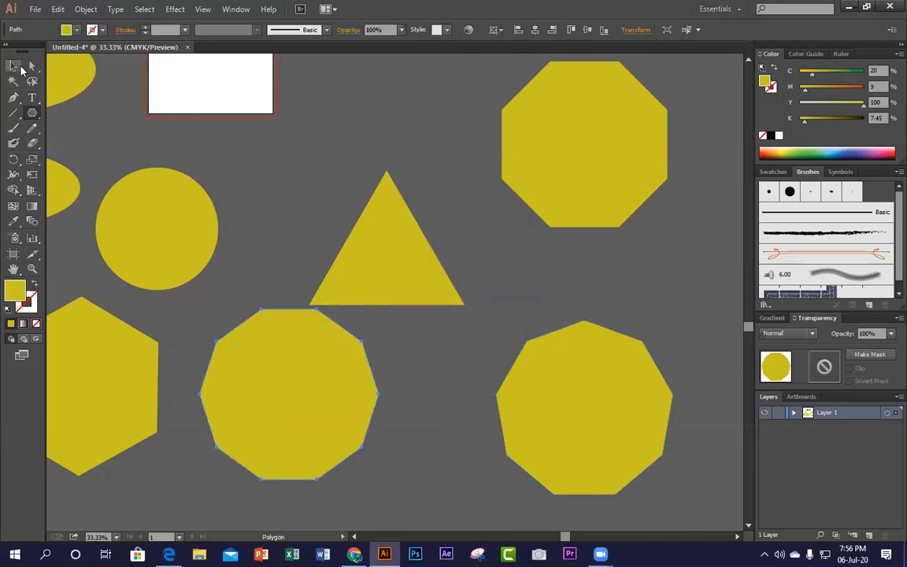
click(326, 160)
Step: Recolour the 10-sided polygon red by raising its magenta, then select and deselect the 9-sided polygon
key(ctrl+minus)
key(ctrl+minus)
key(ctrl+minus)
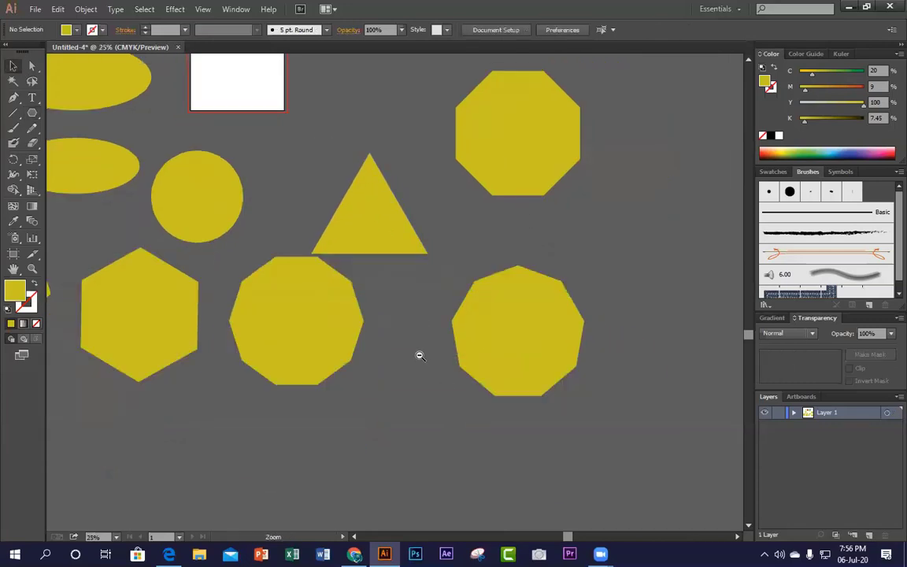
drag(364, 386, 387, 408)
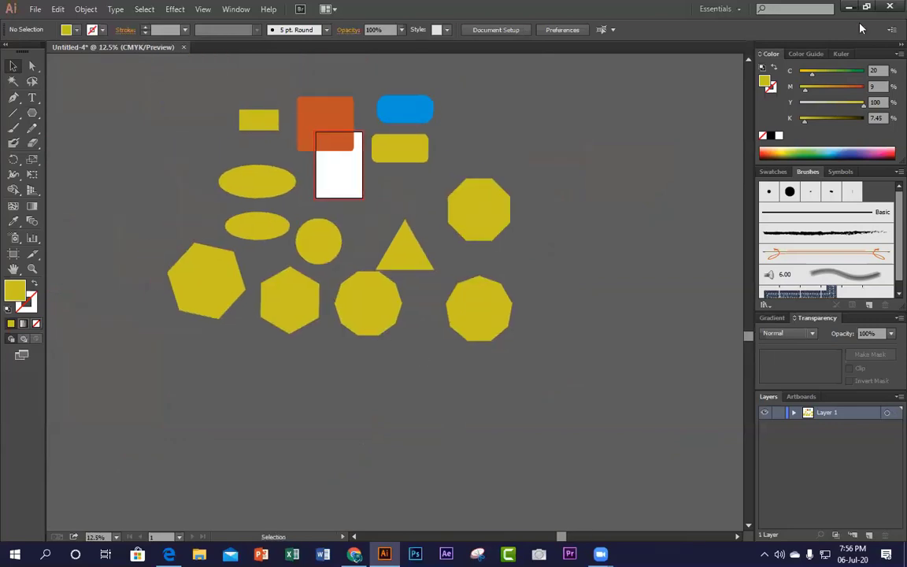
key(ctrl+plus)
click(445, 325)
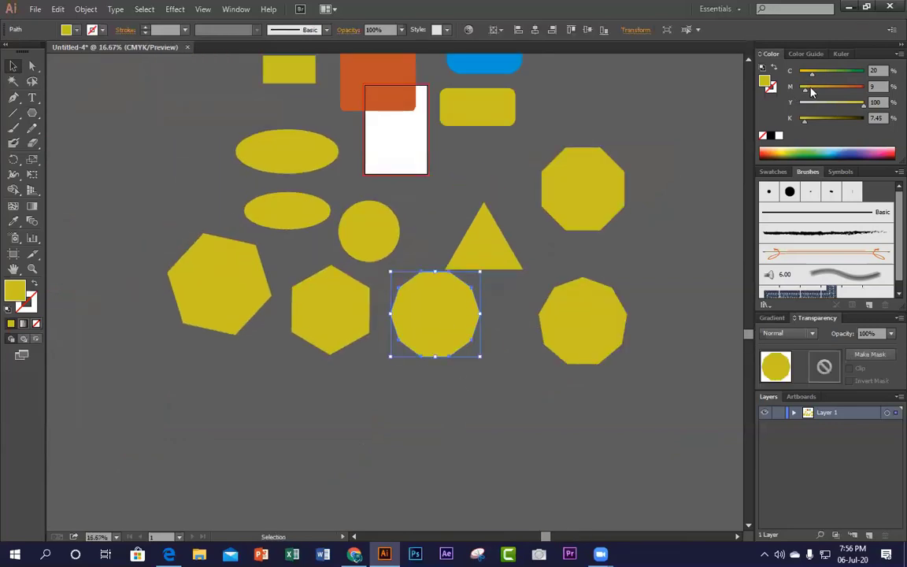
drag(805, 86, 864, 87)
click(595, 349)
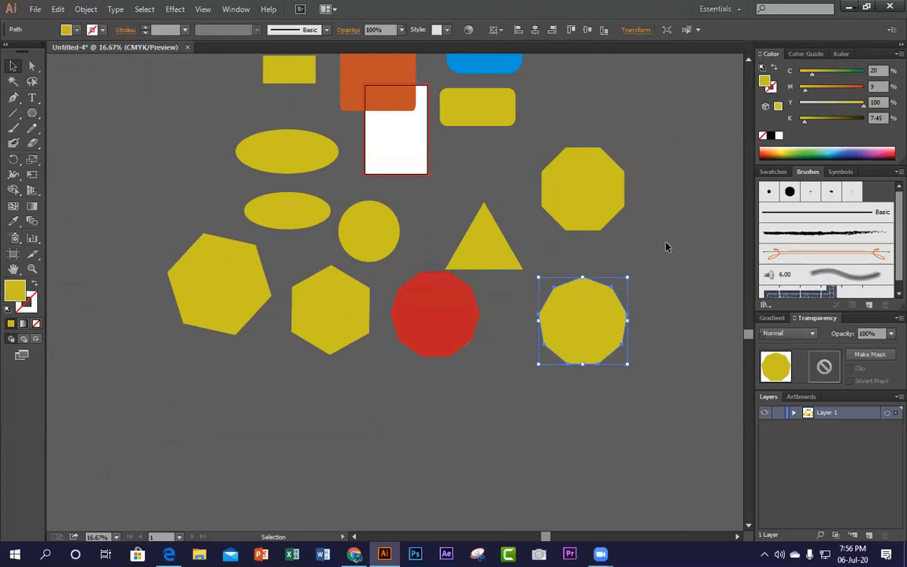
click(666, 248)
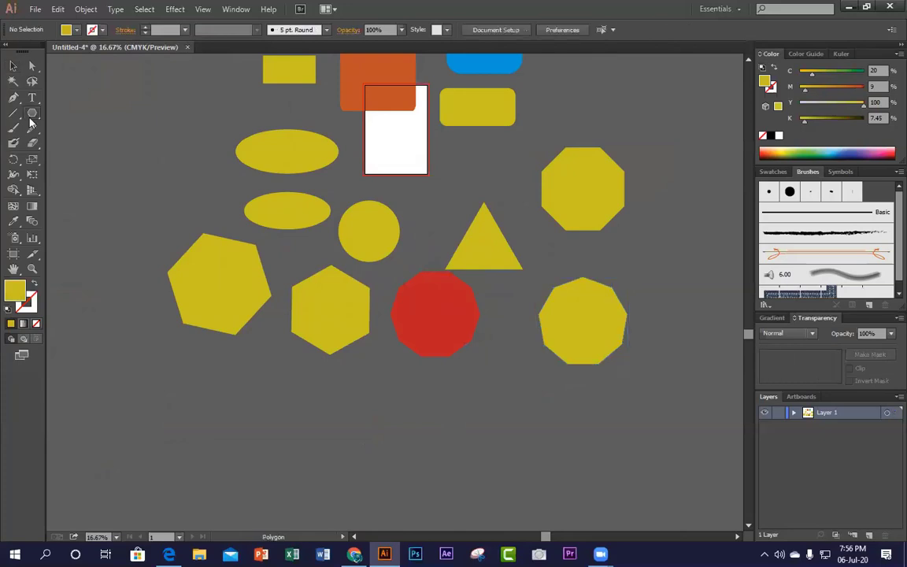
Step: Draw a large tilted five-pointed star with the Star tool below the hexagons
drag(33, 112, 85, 172)
scroll(242, 275, down, 1)
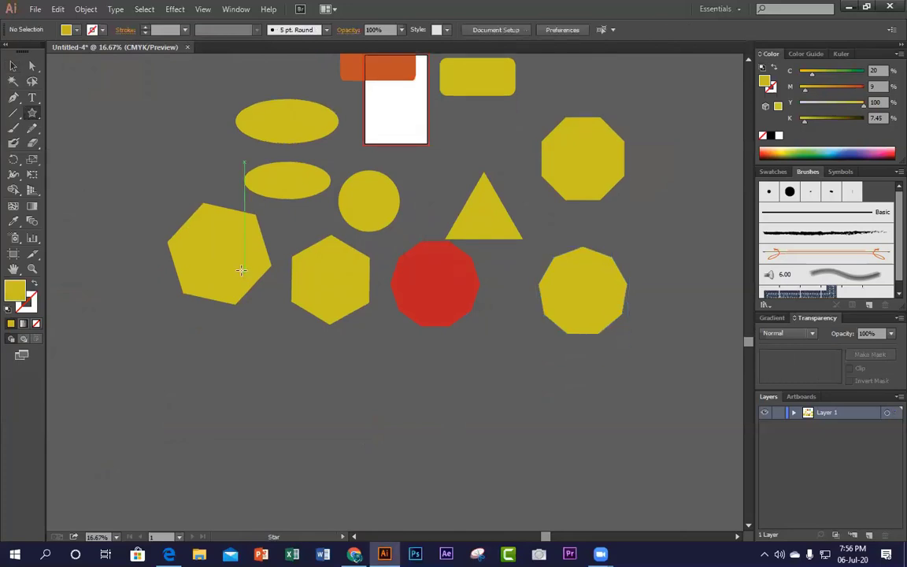
scroll(240, 270, up, 2)
drag(30, 122, 30, 122)
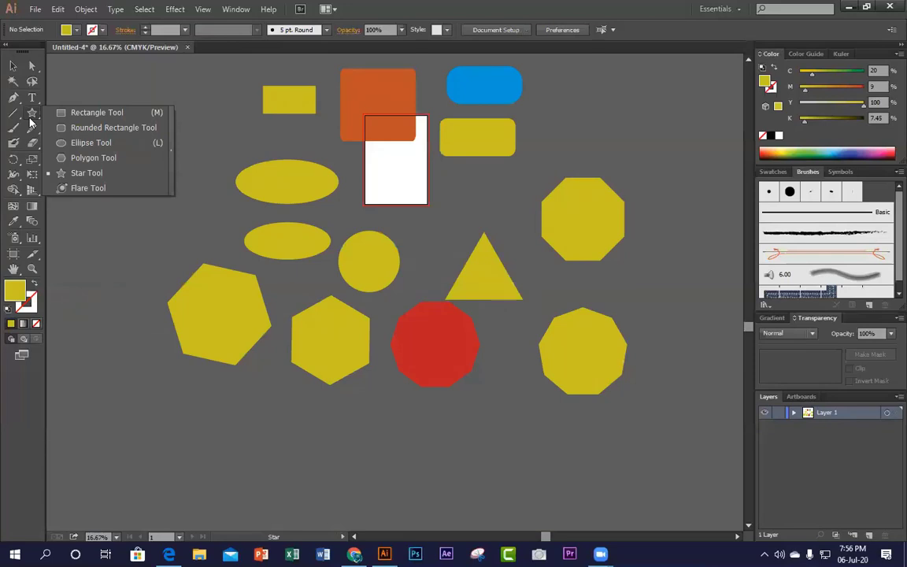
click(92, 177)
scroll(306, 324, down, 5)
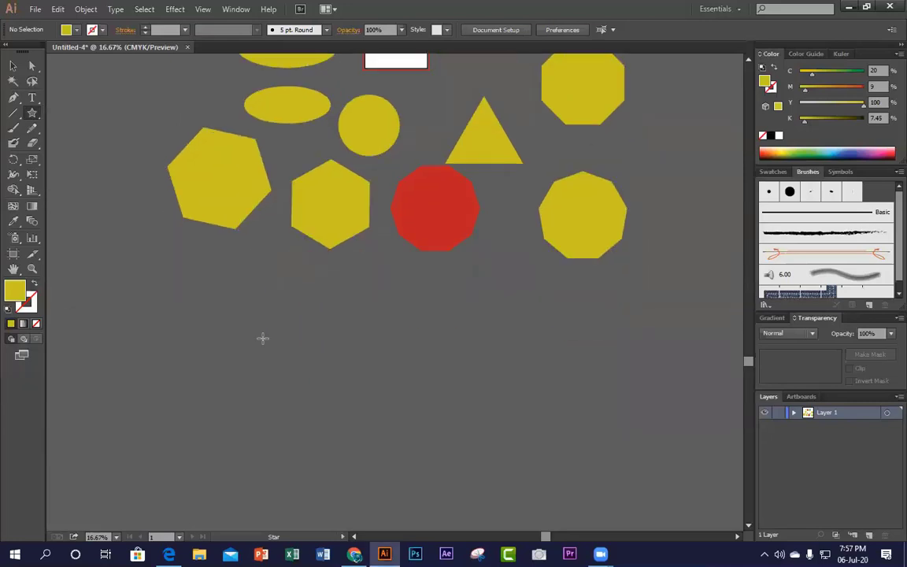
drag(262, 336, 383, 384)
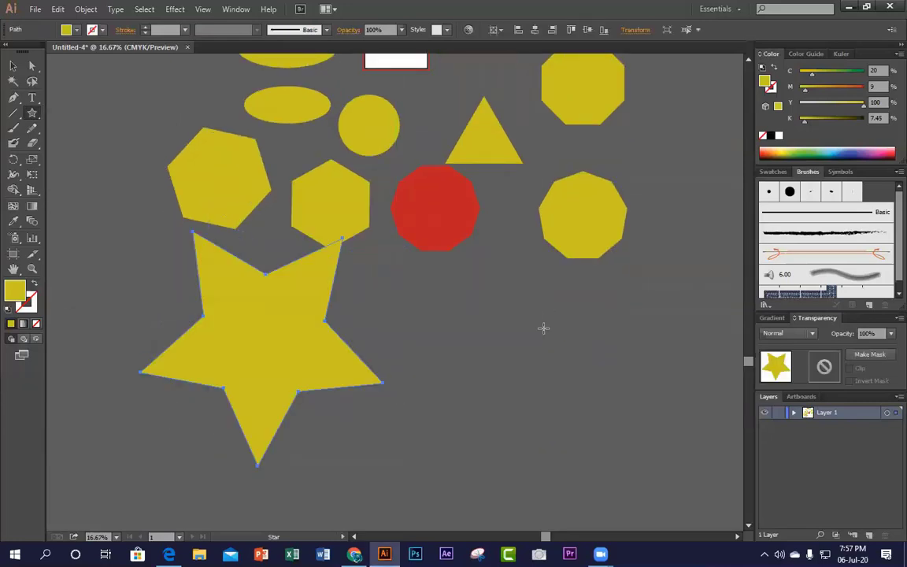
Step: Draw two smaller five-pointed stars to the right of the large star, the last one about 18.6 in wide and 17.9 in high
drag(481, 333, 363, 269)
mouse_move(372, 305)
mouse_down()
mouse_move(426, 365)
mouse_move(414, 400)
mouse_move(328, 373)
mouse_up()
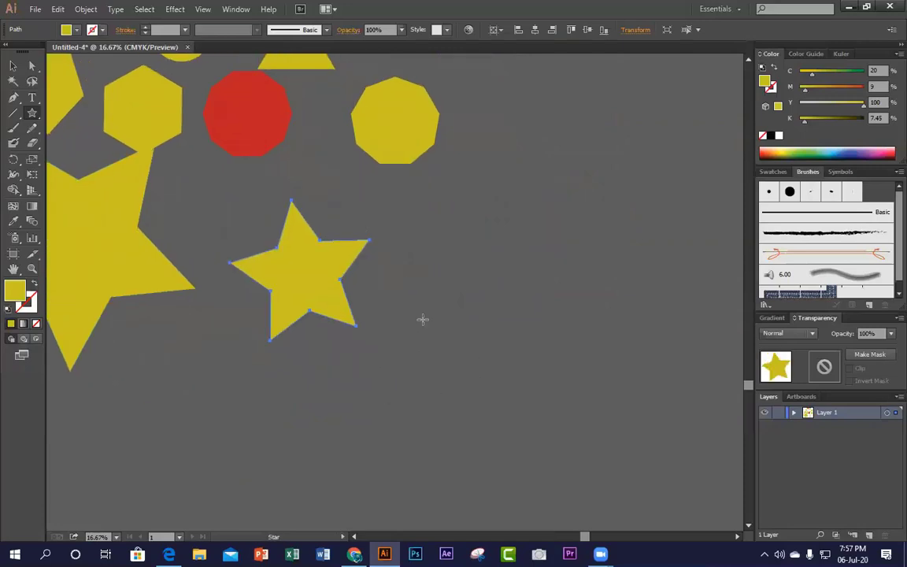
drag(475, 226, 522, 286)
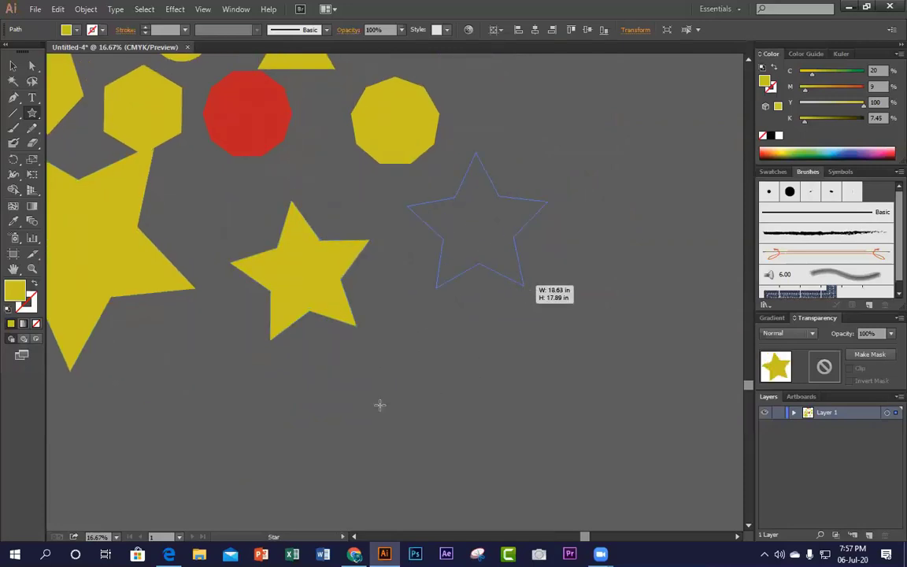
Step: Create a 50-point star below the large star, with radii of 9.7992 in and 4.8996 in
scroll(338, 370, down, 2)
scroll(188, 359, down, 1)
click(188, 358)
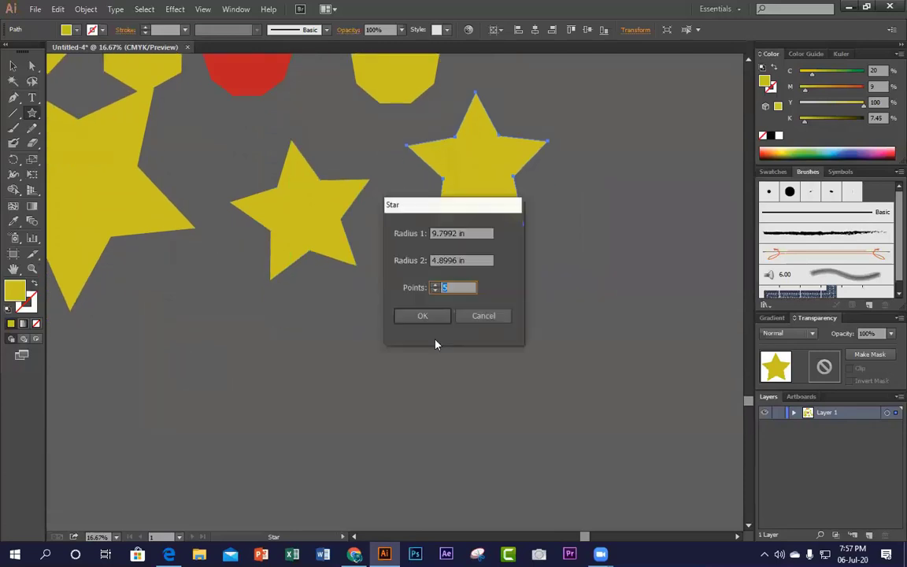
double_click(458, 287)
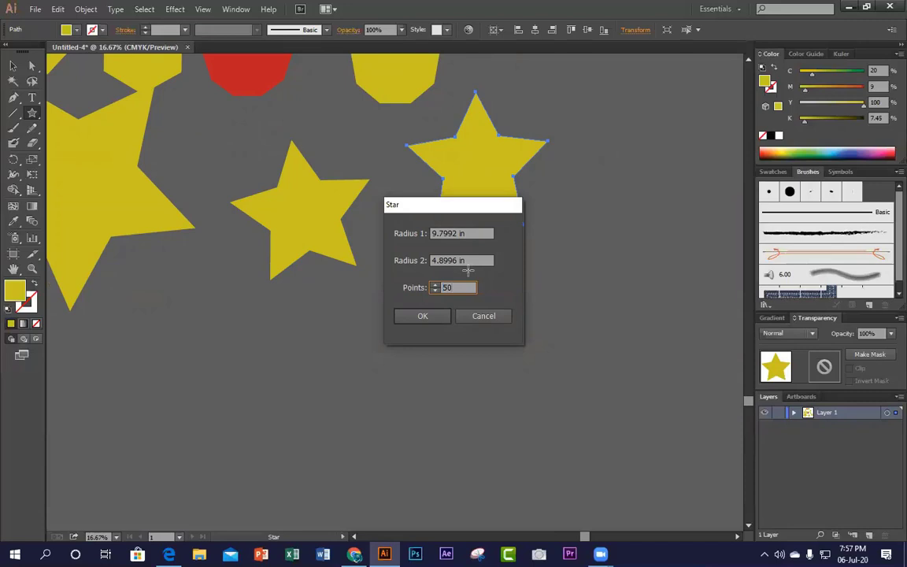
text(50)
click(422, 316)
Step: Enlarge the 50-point starburst proportionally from its centre by about a quarter, move it down and right, and deselect it
click(14, 66)
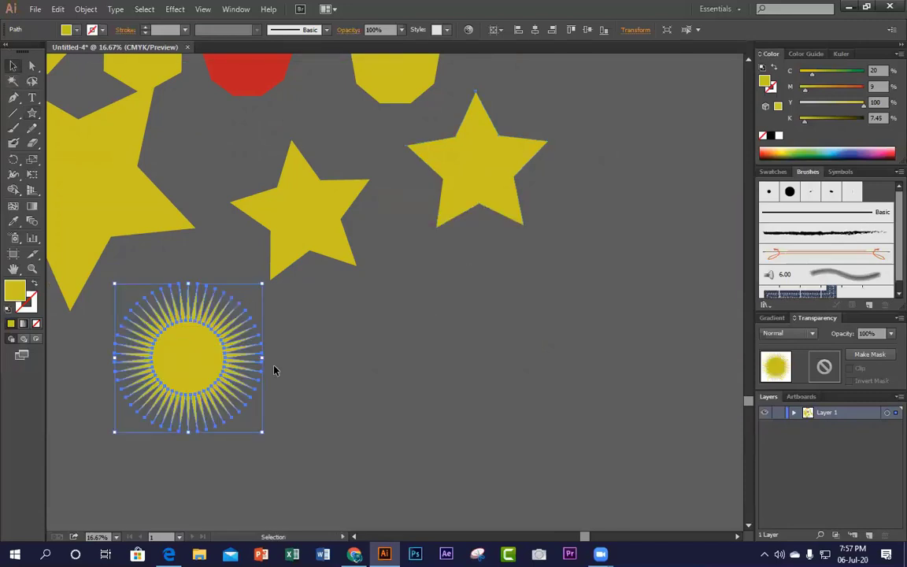
drag(262, 432, 279, 449)
click(252, 411)
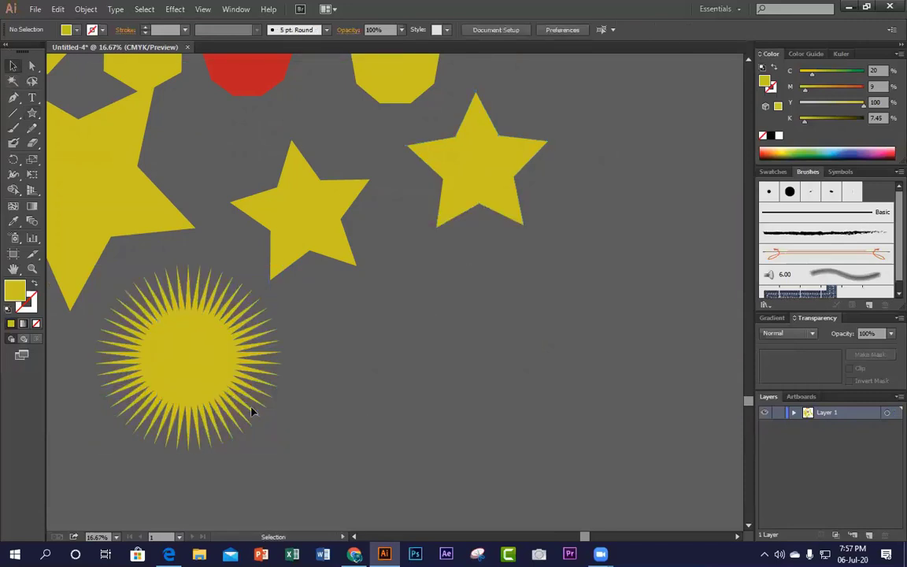
drag(252, 411, 293, 441)
click(425, 397)
Step: Recolour the starburst orange-red by setting its magenta to 88%, move it slightly left and down, and deselect it
click(251, 421)
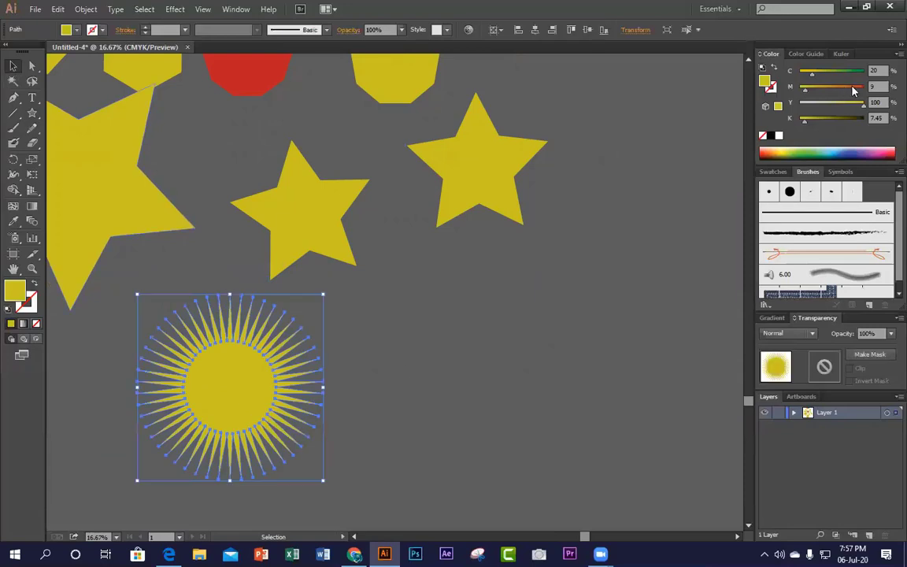
click(853, 88)
drag(444, 340, 544, 344)
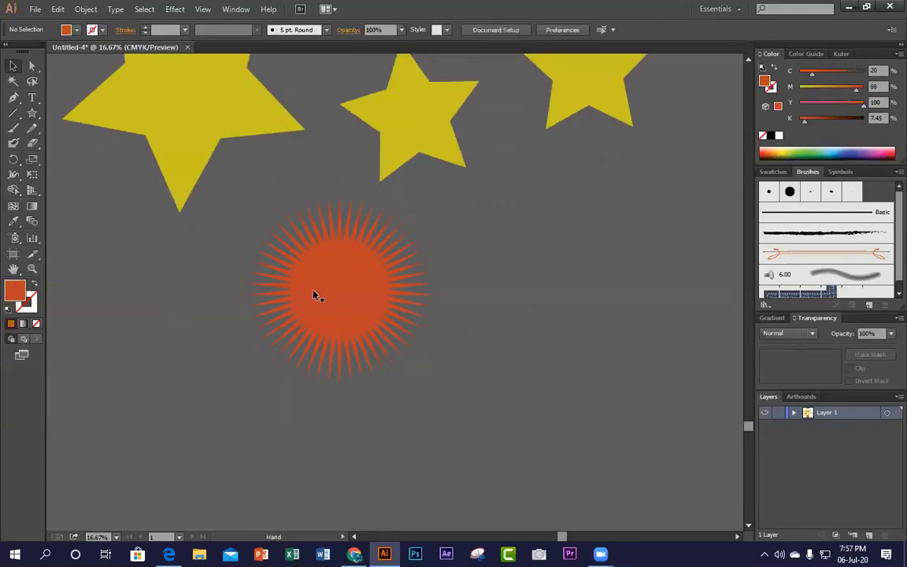
drag(314, 294, 279, 307)
click(390, 339)
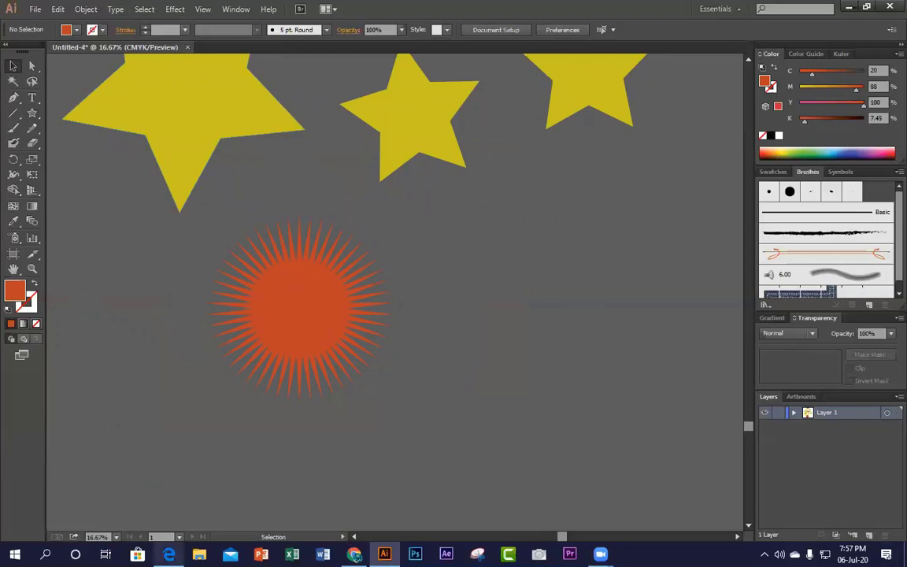
Step: Check the Adobe Illustrator class topics in the course outline PDF in Microsoft Edge, and return to Illustrator
click(168, 555)
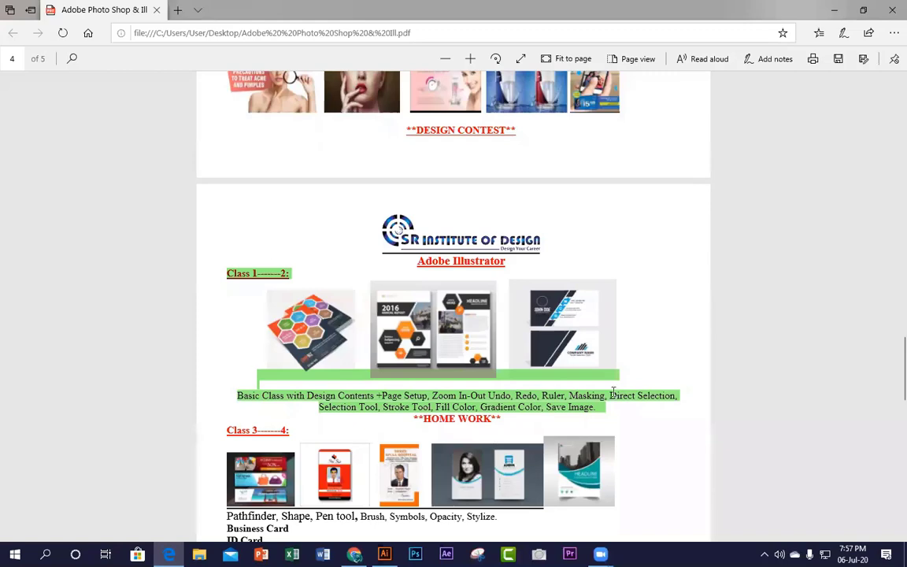
click(847, 7)
Step: Select the orange-red starburst, move it slightly straight down, and deselect it
click(309, 334)
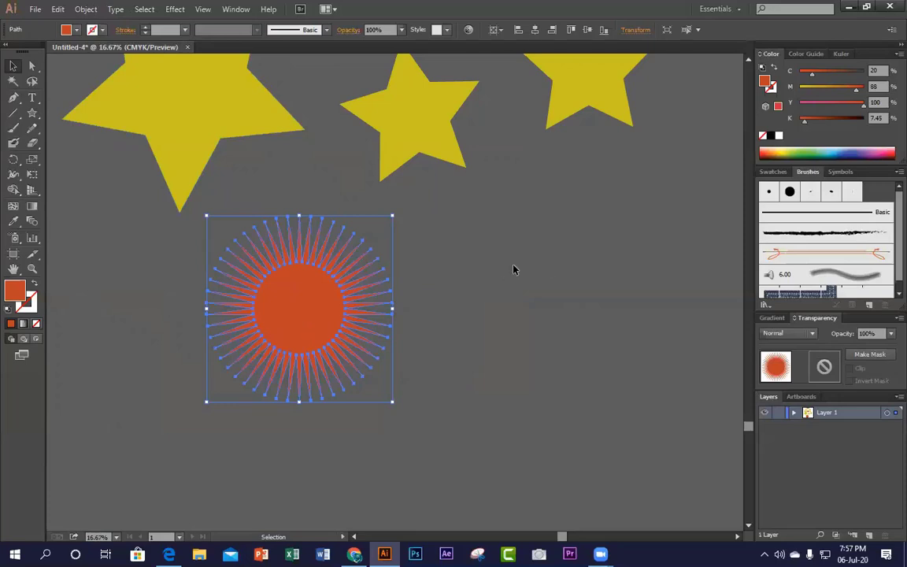
click(514, 269)
click(301, 341)
drag(308, 339, 308, 352)
click(468, 312)
Step: Enlarge the orange-red starburst proportionally from its centre by about a quarter and move it slightly down, clear of the large star
click(318, 344)
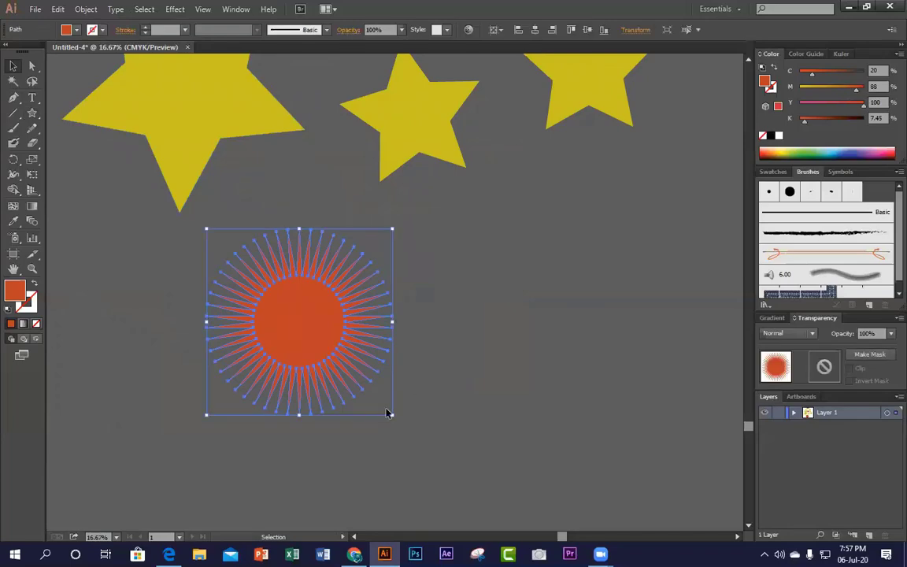
drag(445, 433, 465, 436)
click(465, 436)
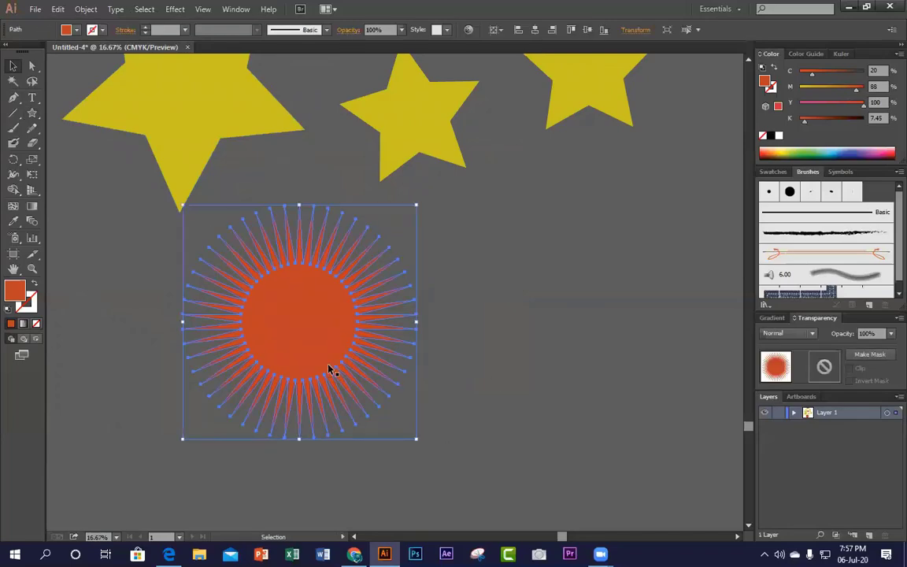
drag(314, 345, 314, 376)
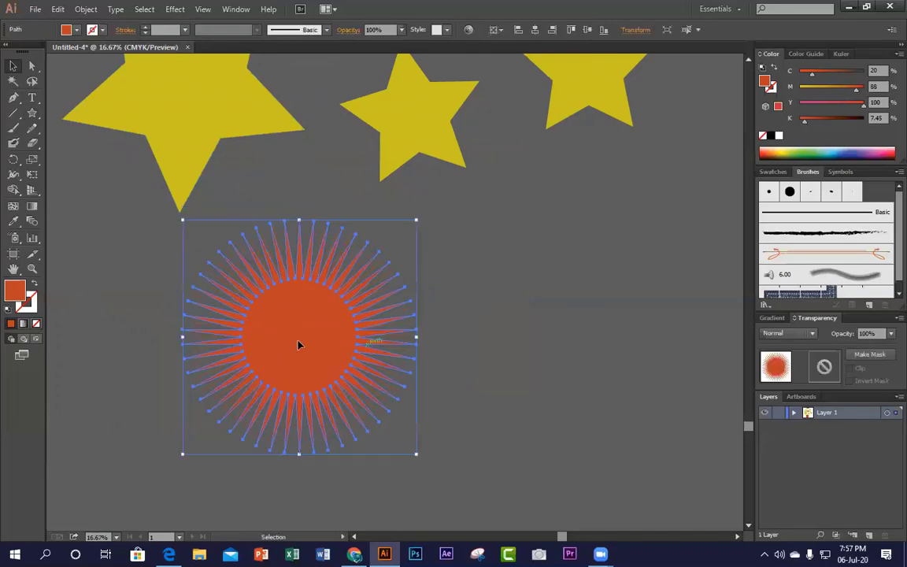
Step: Apply a linear gradient fill to the sunburst and set its start stop to RGB blue (R 17, G 151, B 255)
click(771, 320)
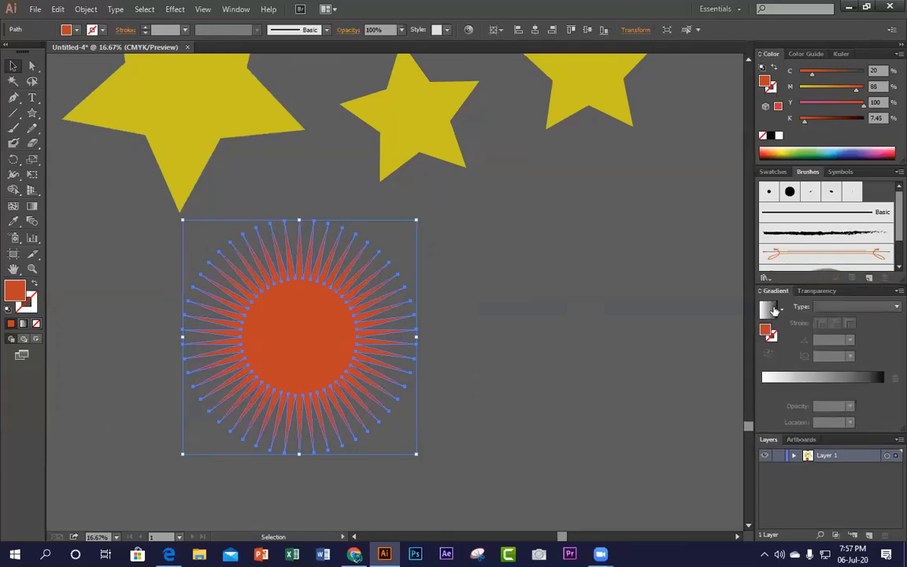
click(772, 309)
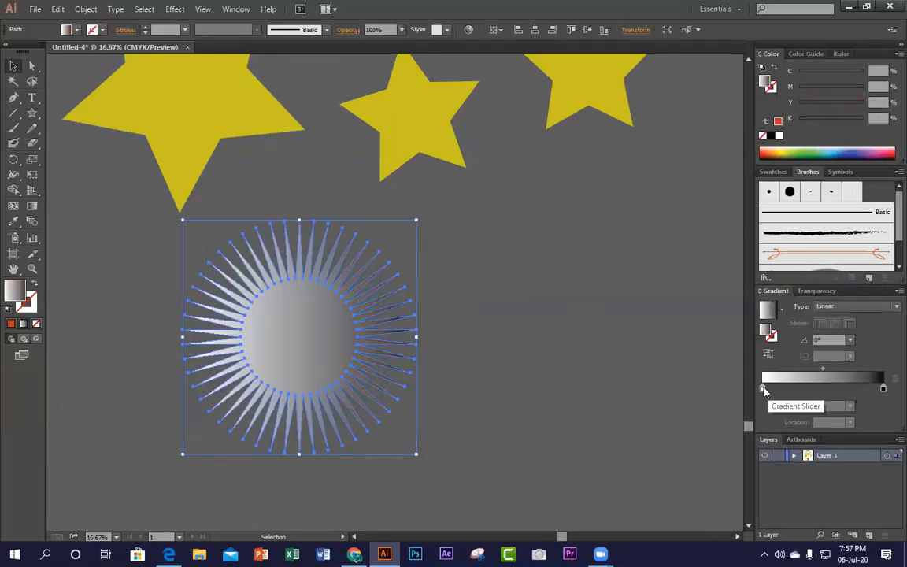
click(763, 389)
click(899, 54)
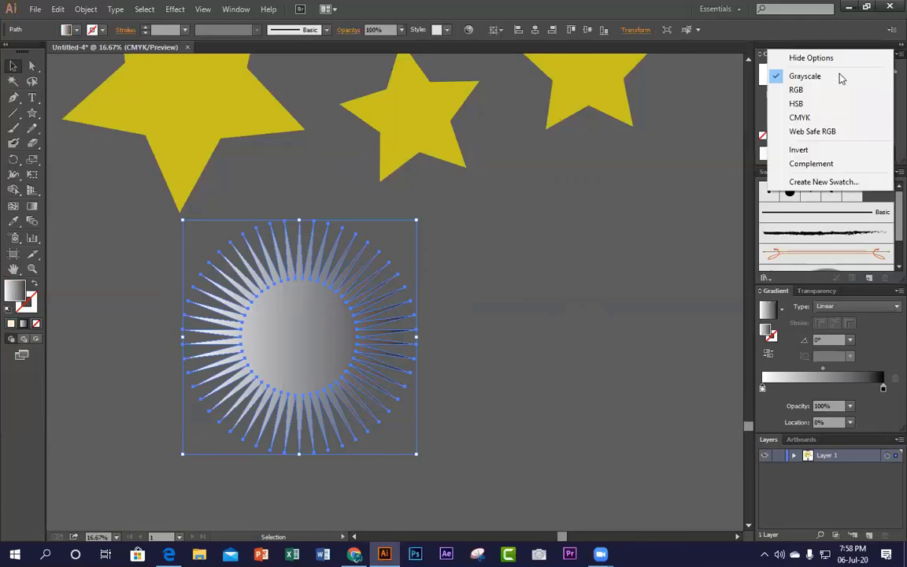
click(834, 90)
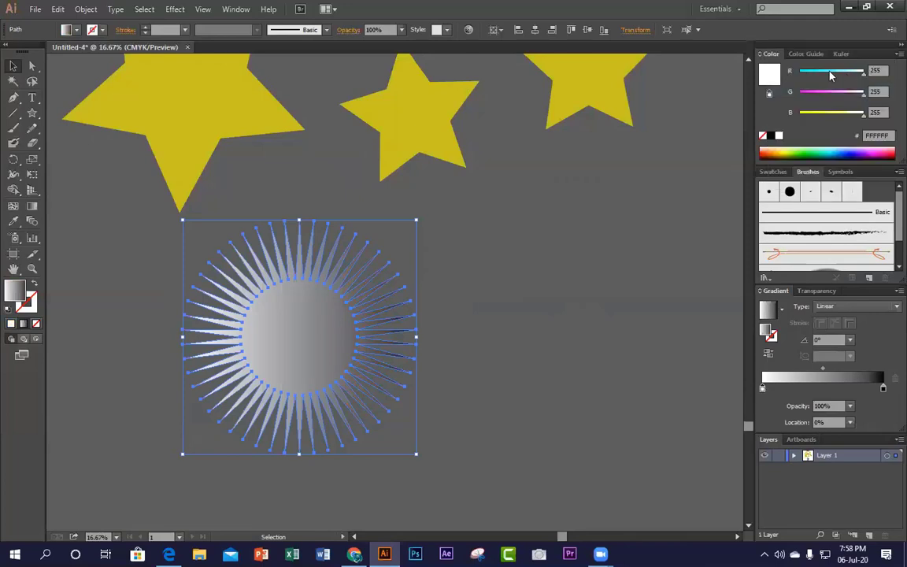
drag(846, 75, 803, 72)
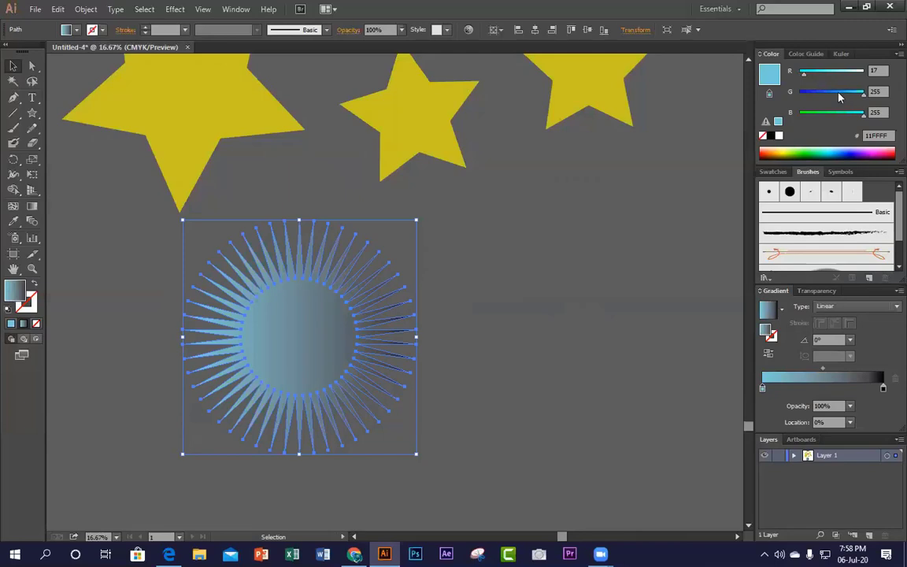
click(837, 93)
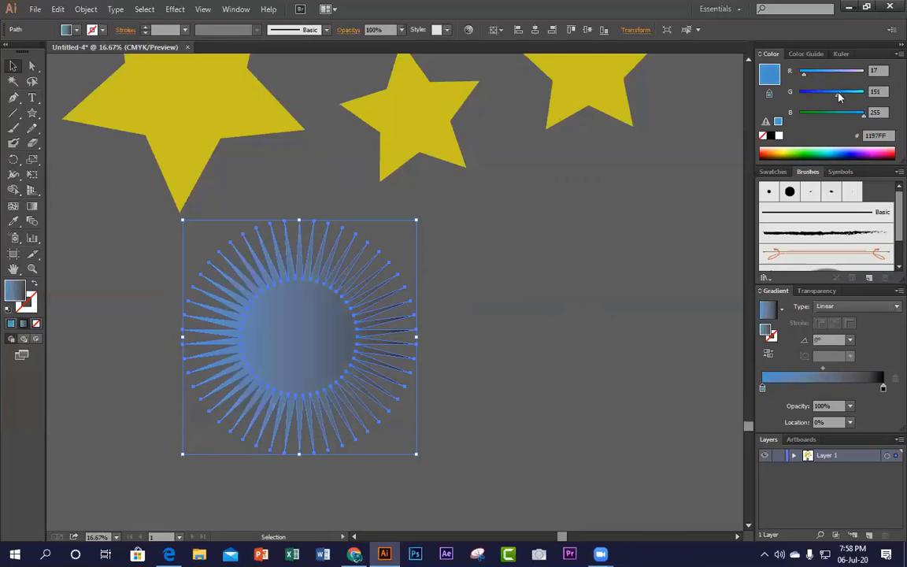
Step: Set the end stop of the sunburst's gradient to RGB red (R 255, G 0, B 0)
click(883, 388)
click(900, 54)
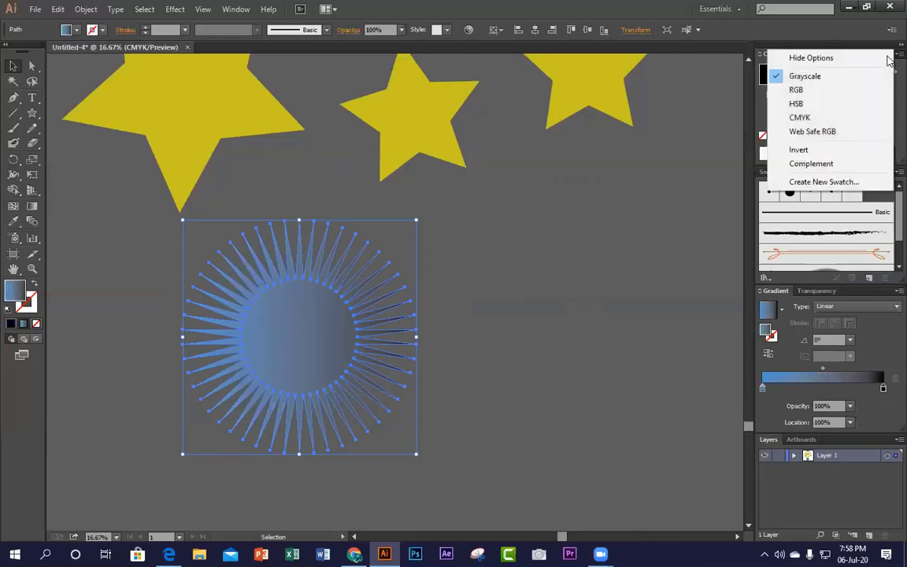
click(826, 90)
drag(799, 76, 864, 74)
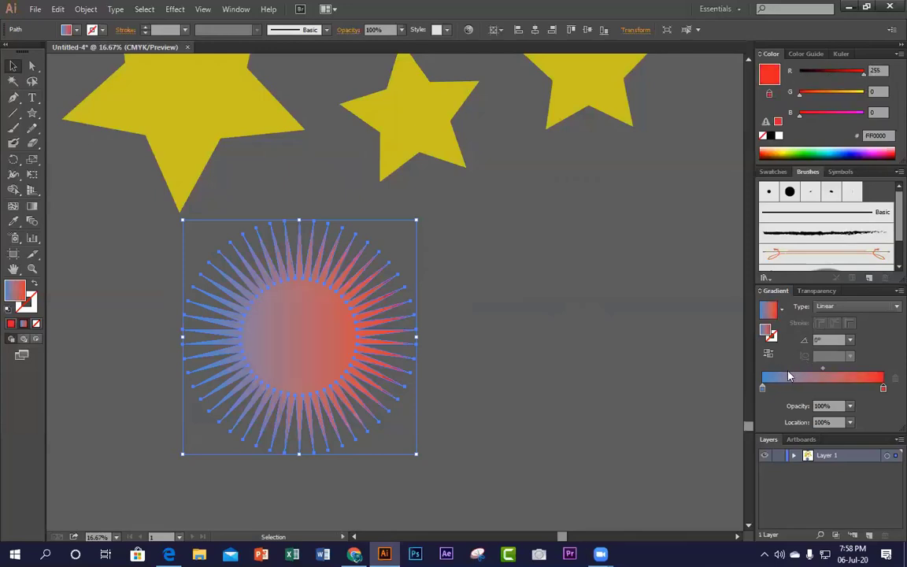
Step: Recolor the gradient's start stop to orange (R 255, G 151, B 0)
click(762, 388)
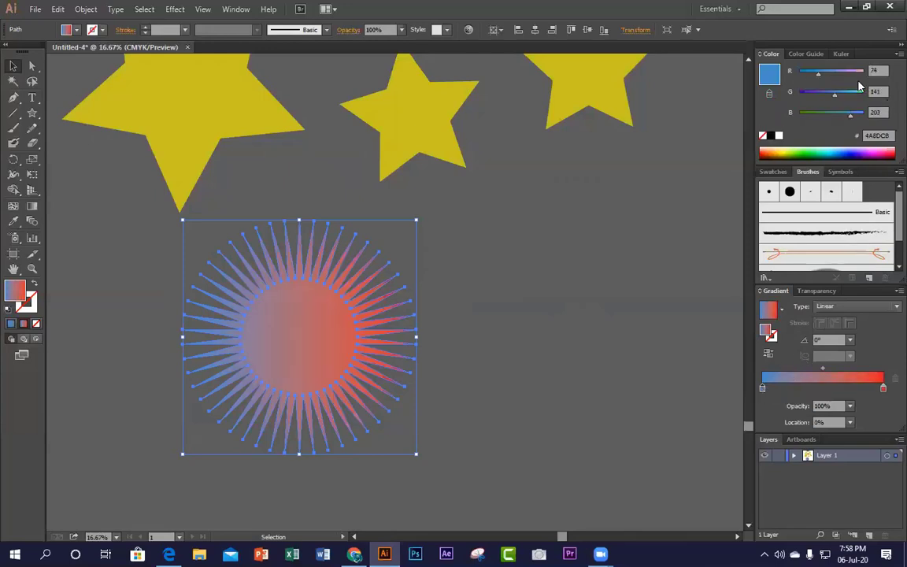
drag(834, 96, 800, 115)
drag(818, 71, 863, 71)
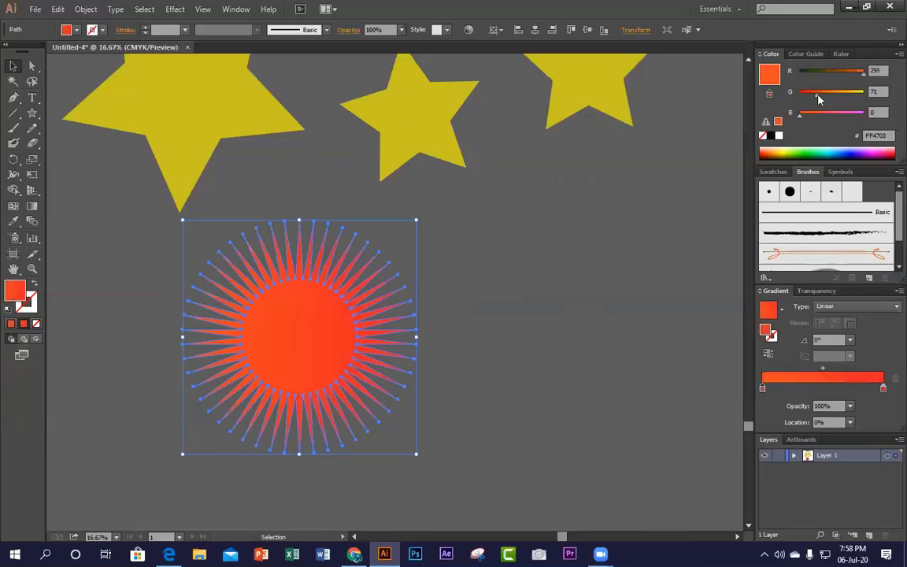
drag(816, 93, 837, 98)
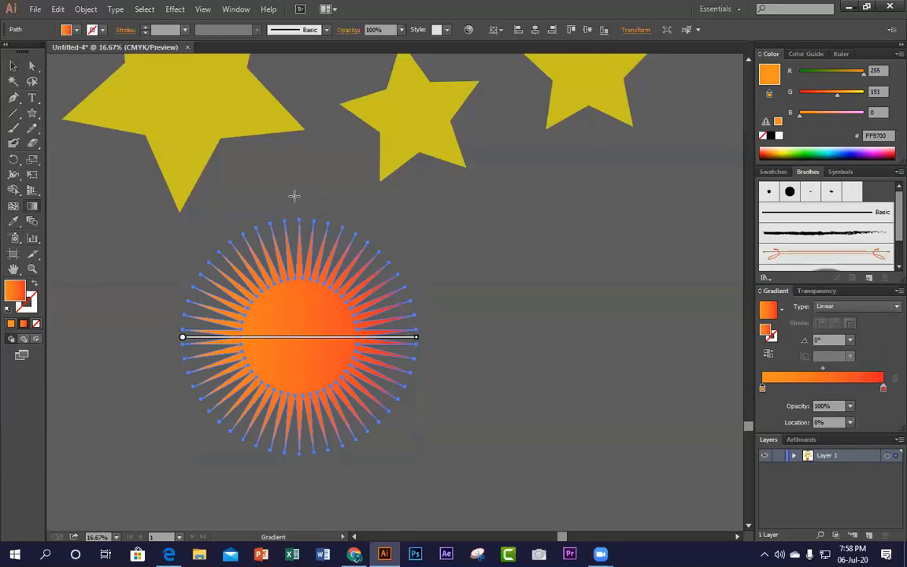
Step: Redraw the sunburst's linear gradient vertically at 90°, running from orange at the base to red at the top, and deselect it
drag(292, 191, 295, 356)
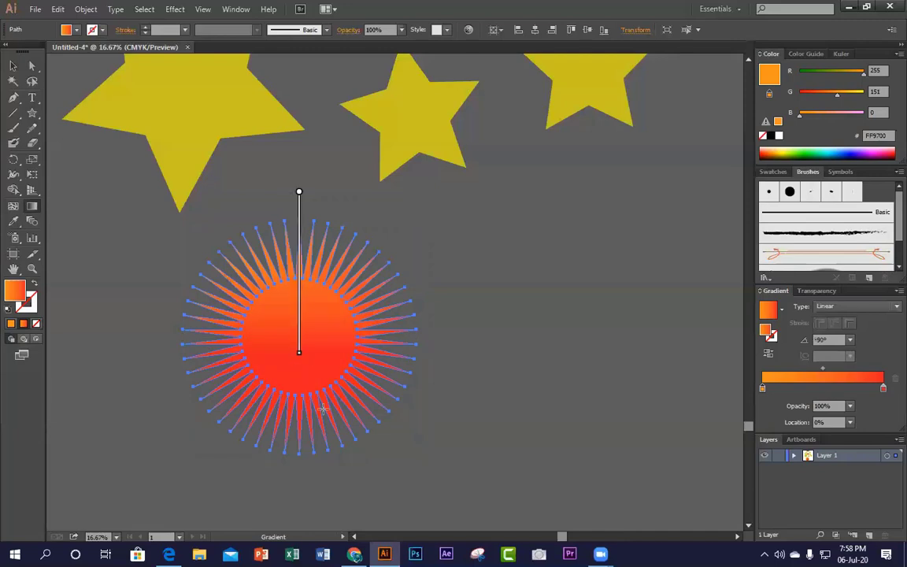
mouse_move(323, 318)
mouse_down()
mouse_move(299, 308)
mouse_move(305, 266)
mouse_up()
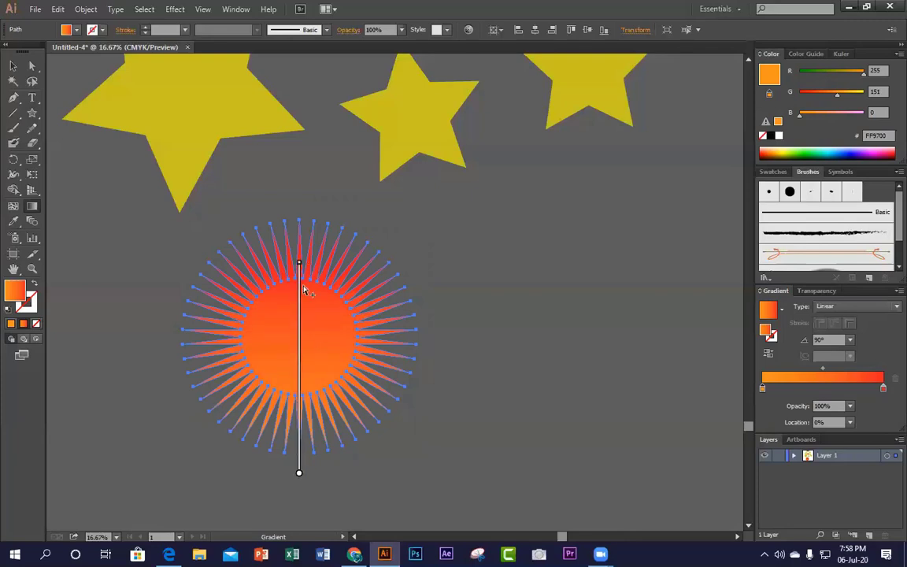
click(14, 69)
click(93, 241)
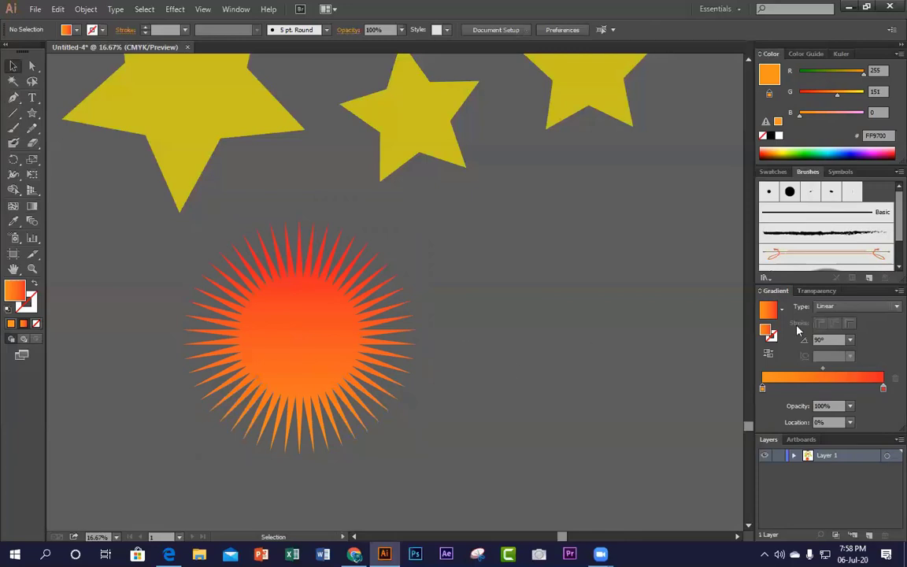
Step: Enlarge the sunburst slightly and proportionally, keeping its upper-left corner in place, and deselect it
click(314, 382)
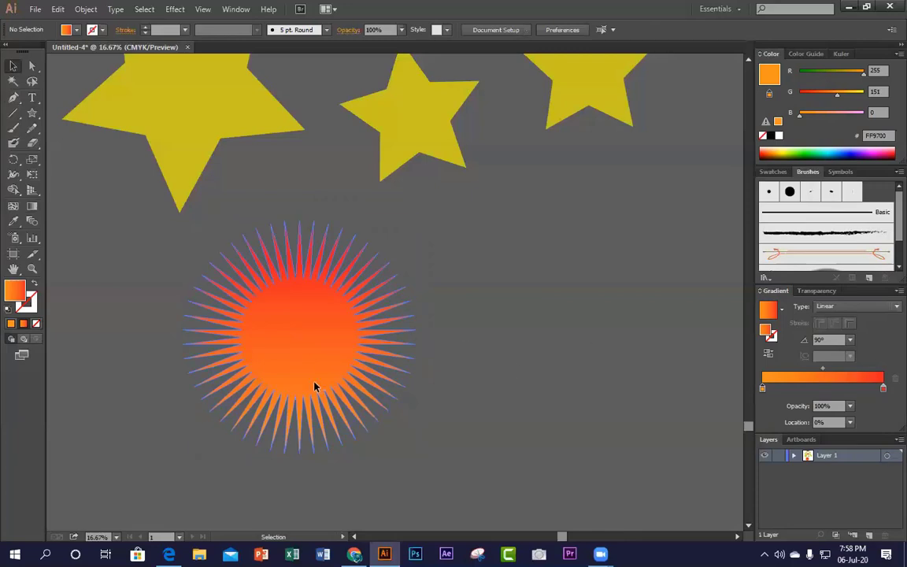
click(539, 385)
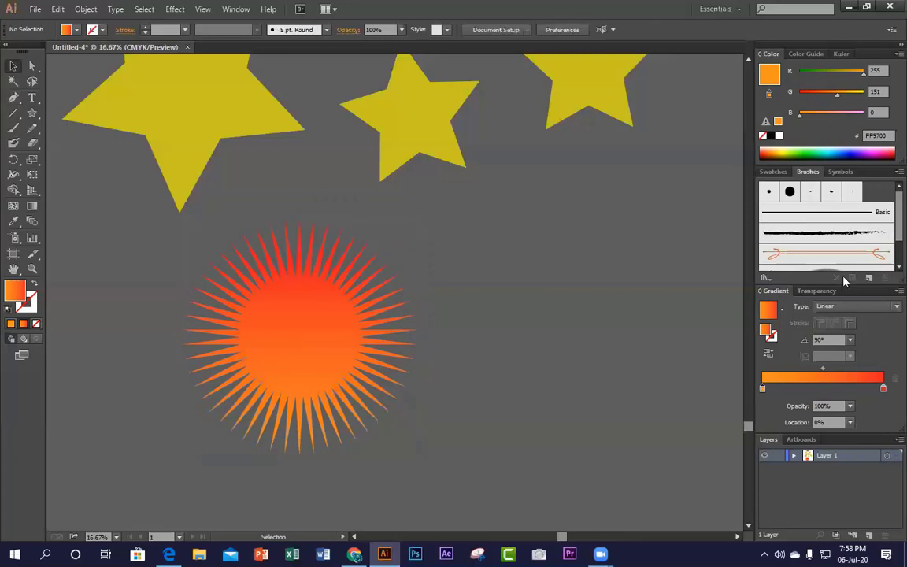
click(309, 337)
drag(432, 455, 510, 488)
click(554, 440)
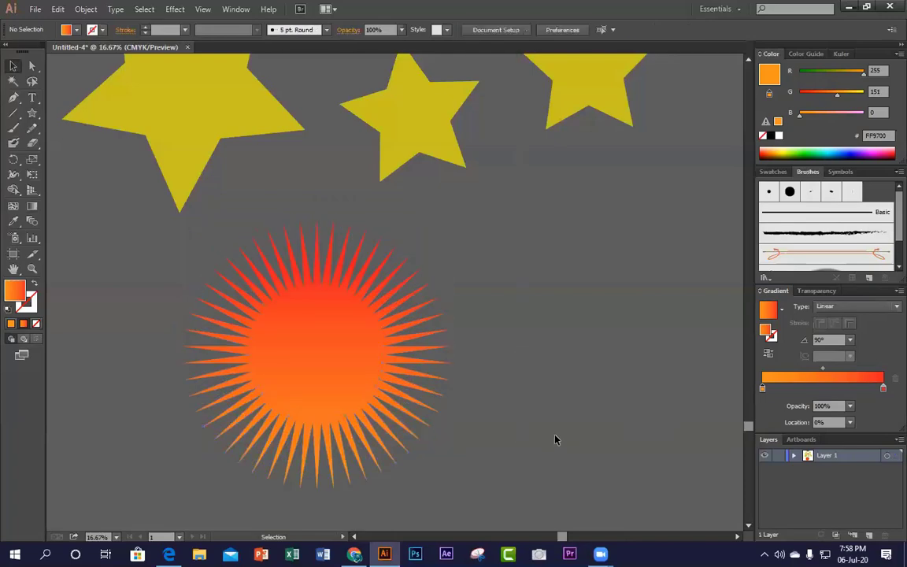
click(348, 419)
click(564, 389)
click(292, 392)
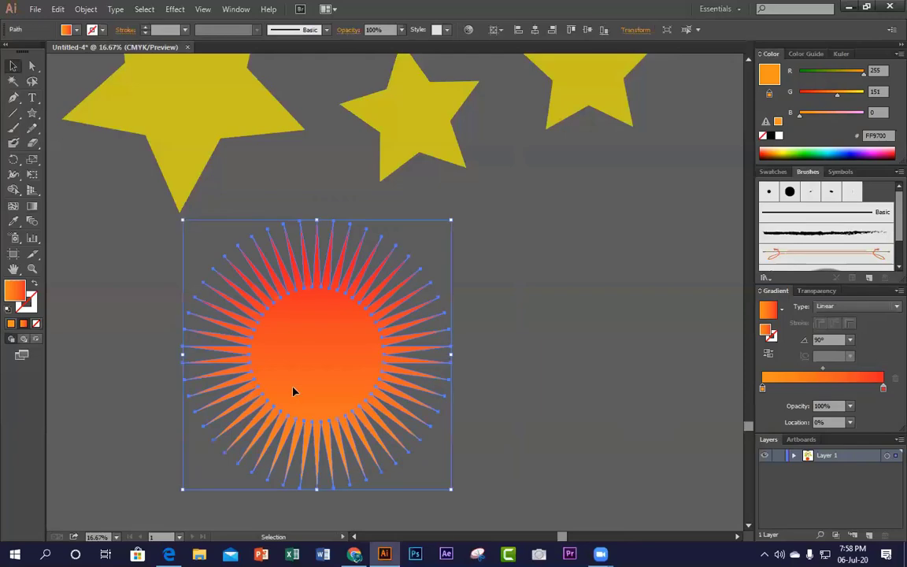
click(509, 318)
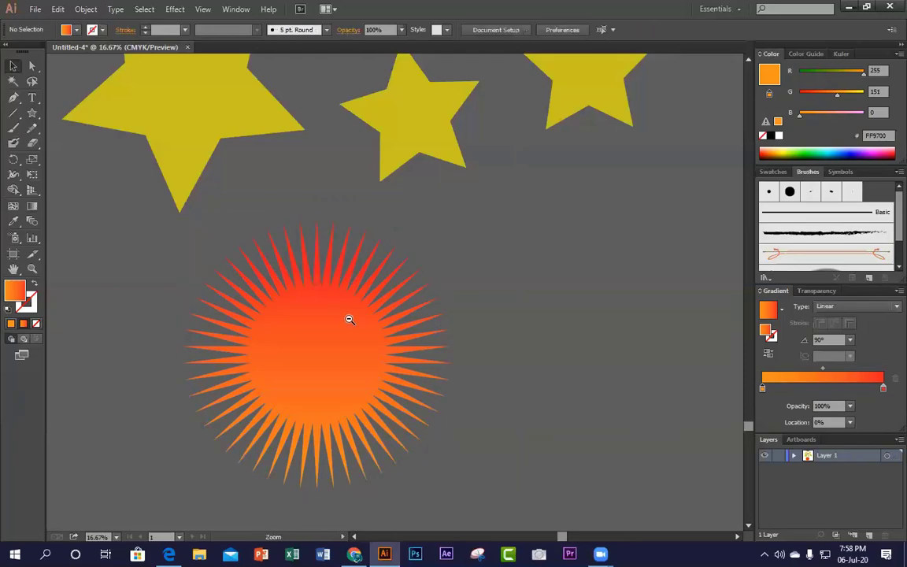
Step: Redraw the sunburst's linear gradient in various directions with the Gradient tool, ending on a diagonal at about -36.7°
ctrl+alt+click(349, 319)
ctrl+alt+click(349, 318)
ctrl+click(331, 335)
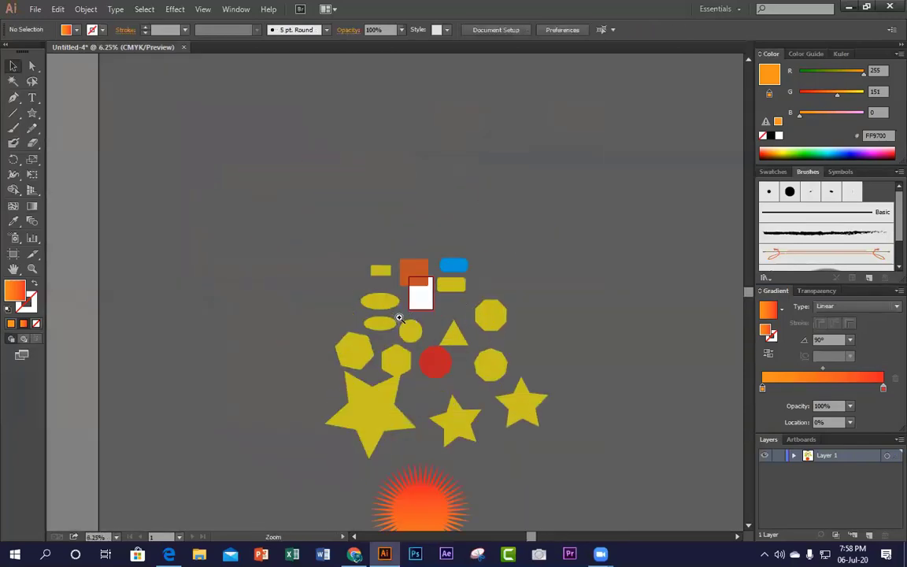
ctrl+click(406, 321)
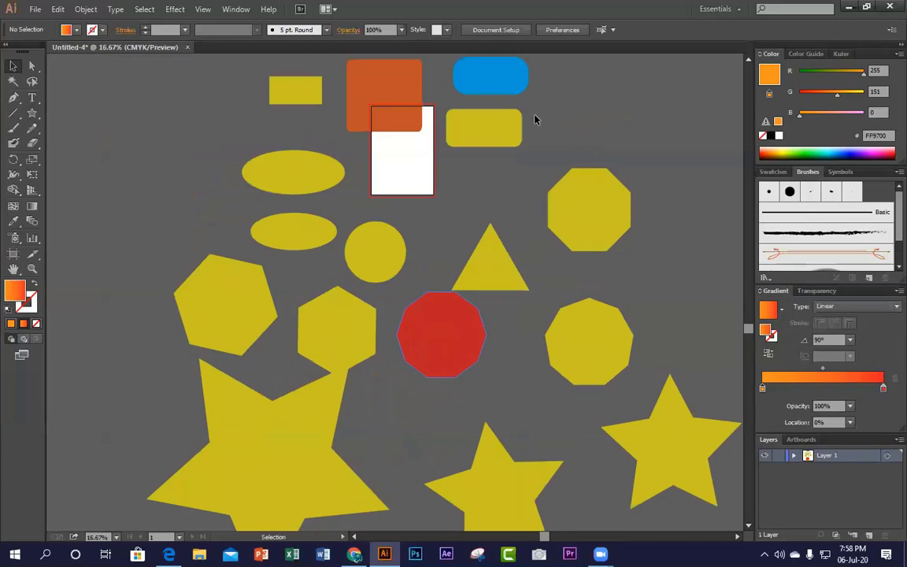
scroll(450, 196, down, 5)
click(431, 320)
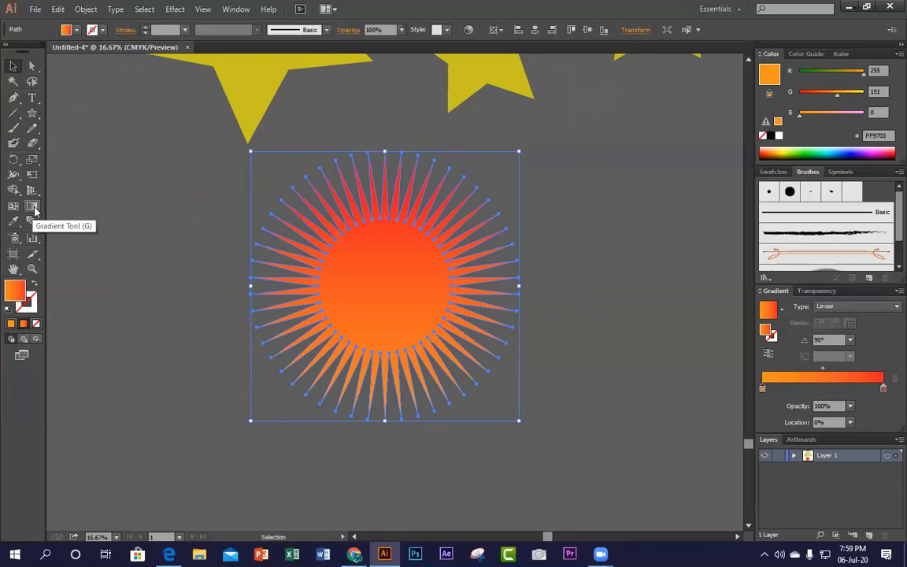
click(34, 210)
drag(587, 408, 347, 263)
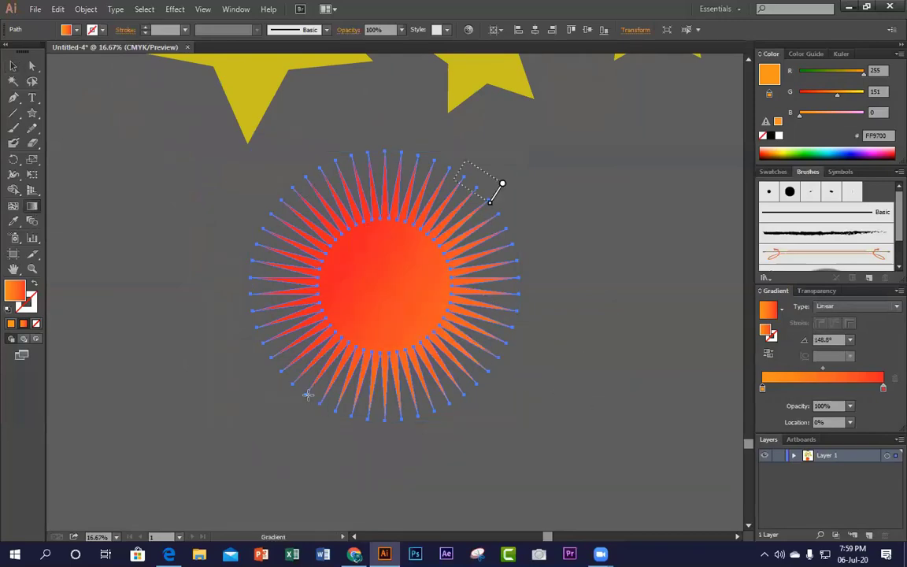
drag(503, 182, 308, 394)
drag(258, 267, 525, 410)
drag(612, 245, 420, 382)
drag(422, 197, 292, 359)
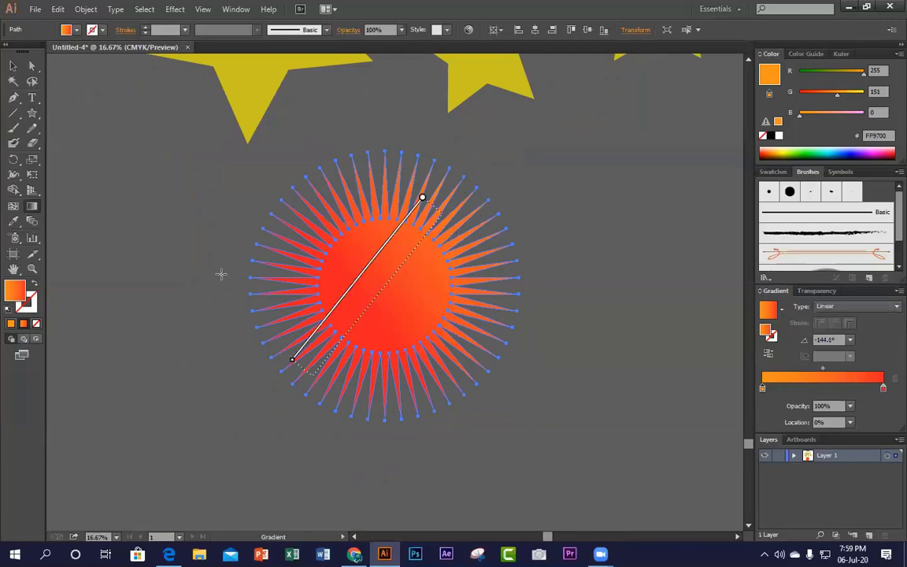
mouse_move(228, 205)
mouse_down()
mouse_move(522, 380)
mouse_move(532, 361)
mouse_up()
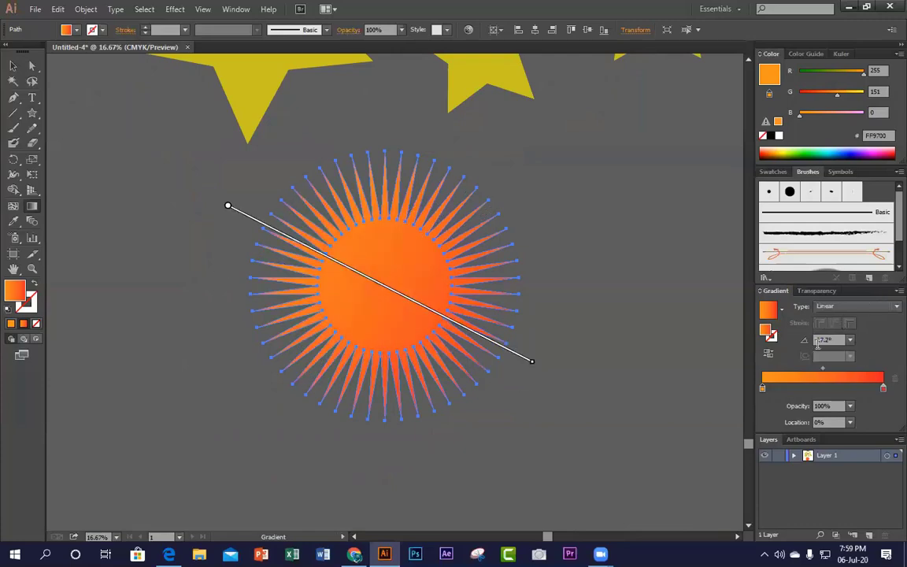
drag(454, 187, 396, 340)
drag(259, 249, 465, 394)
drag(584, 224, 536, 263)
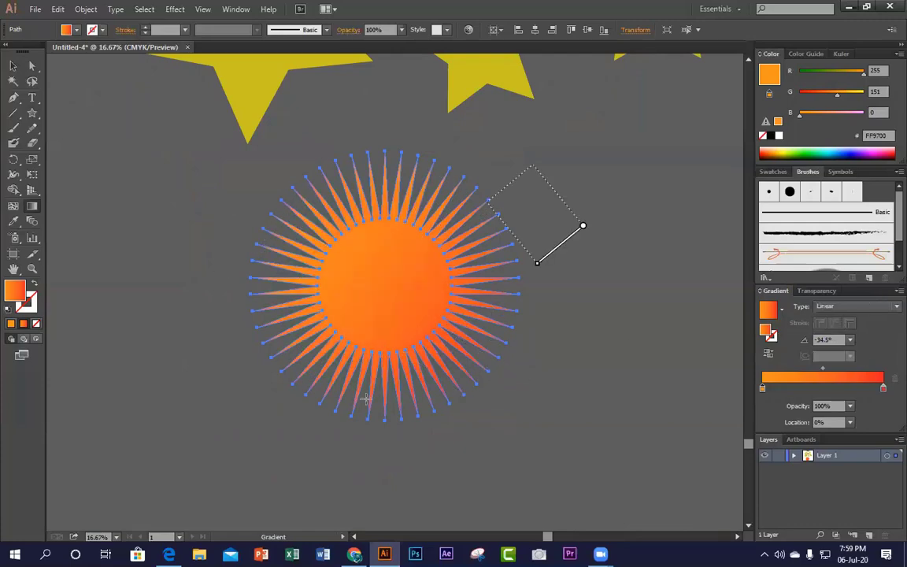
drag(513, 157, 308, 364)
drag(348, 235, 425, 340)
drag(445, 204, 390, 273)
drag(385, 231, 411, 290)
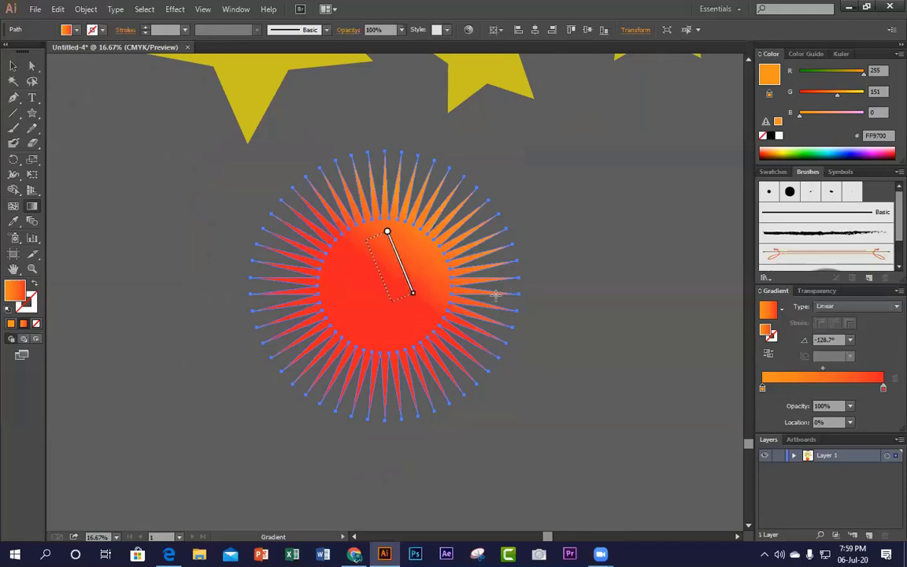
drag(499, 251, 351, 377)
drag(470, 216, 316, 350)
drag(300, 262, 384, 320)
drag(320, 238, 472, 351)
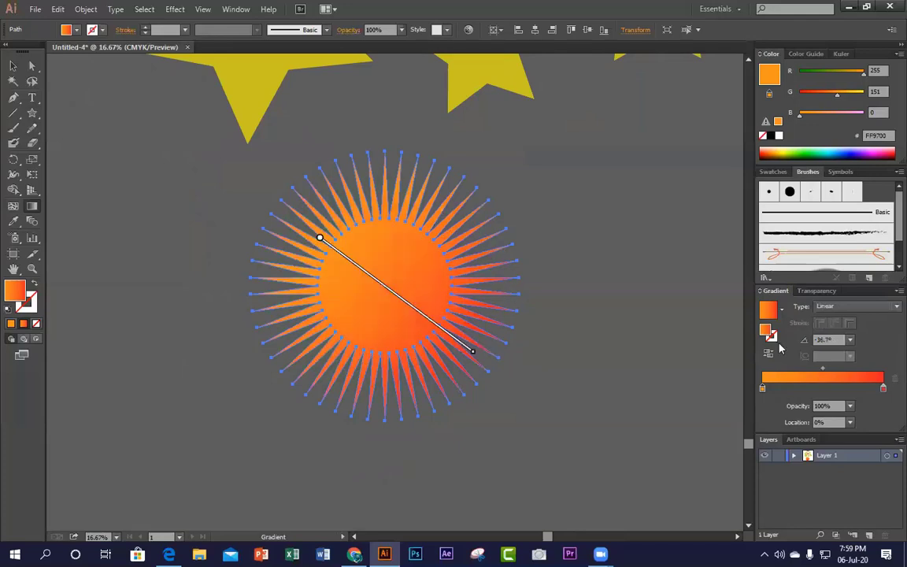
Step: Change the sunburst's gradient to Radial, center it on the shape, shorten its radius to end among the spikes, and deselect it
click(848, 311)
click(849, 335)
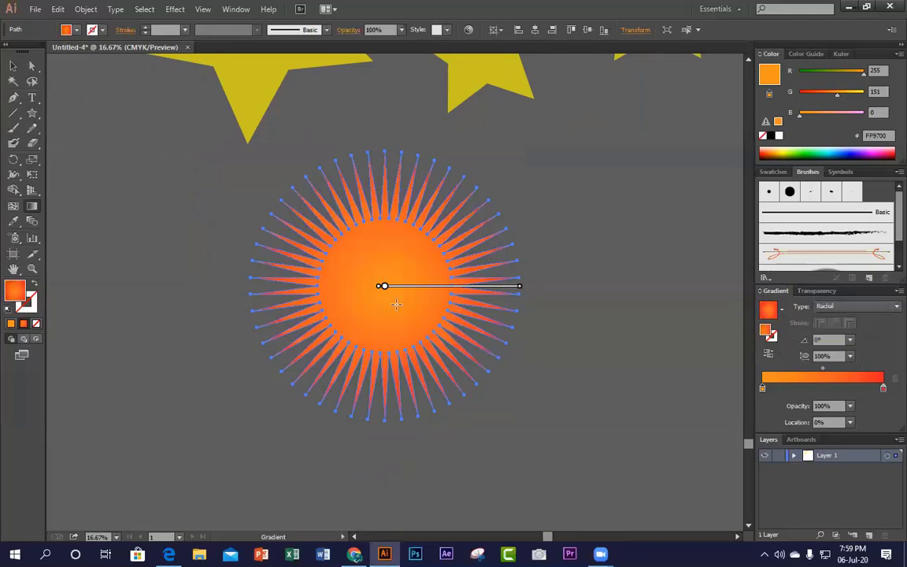
mouse_move(384, 289)
mouse_move(382, 289)
mouse_down()
mouse_move(308, 298)
mouse_move(384, 284)
mouse_up()
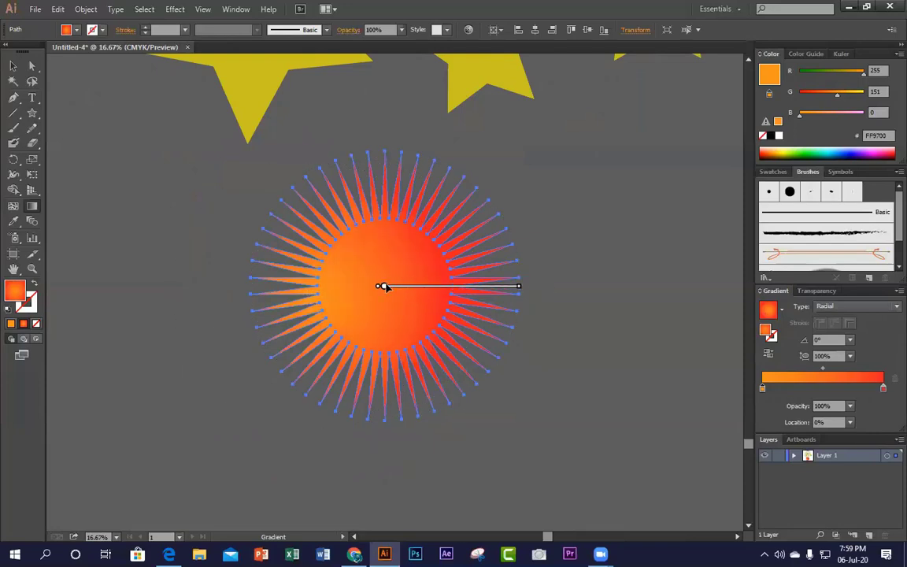
mouse_move(520, 285)
mouse_down()
mouse_move(431, 286)
mouse_move(499, 285)
mouse_move(480, 285)
mouse_up()
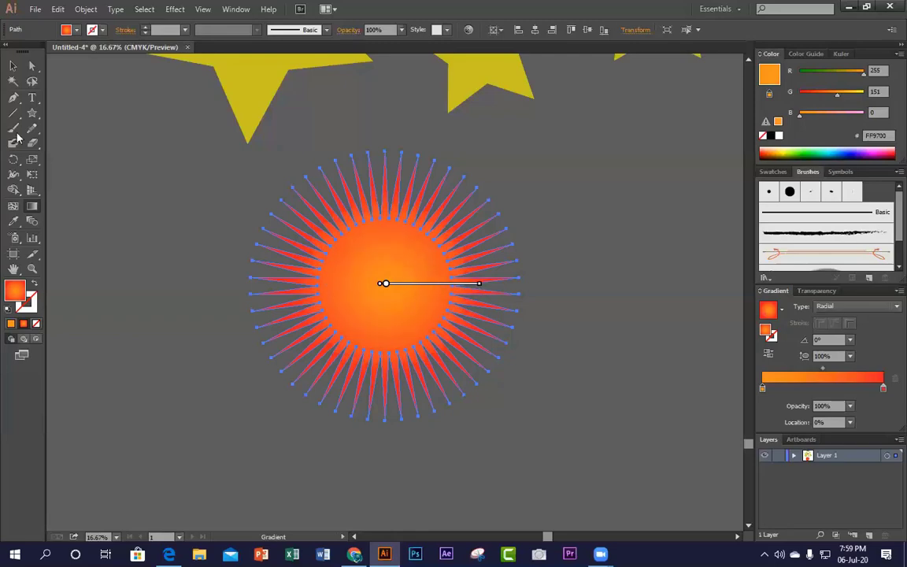
click(13, 66)
click(168, 155)
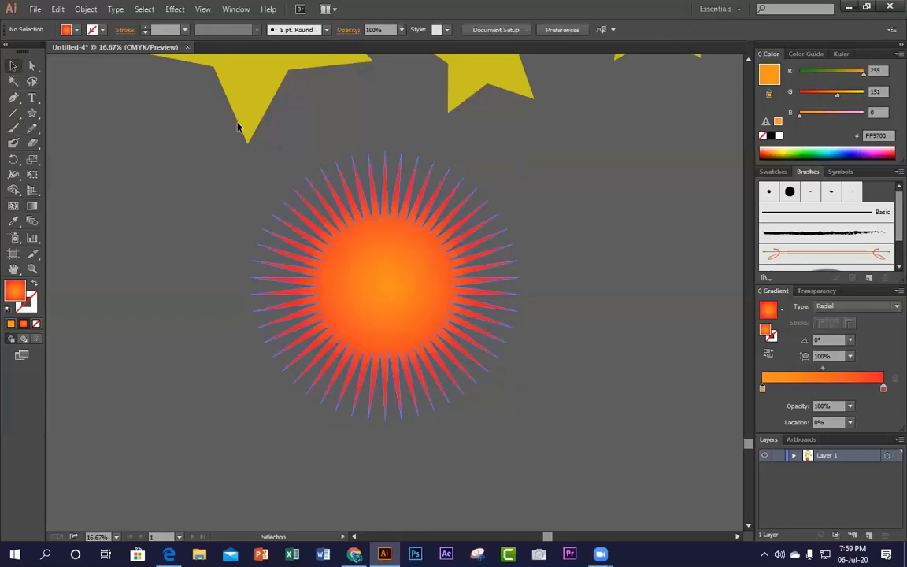
Step: Examine the finished sunburst together with all the other drawn shapes around the artboard
click(406, 327)
key(a)
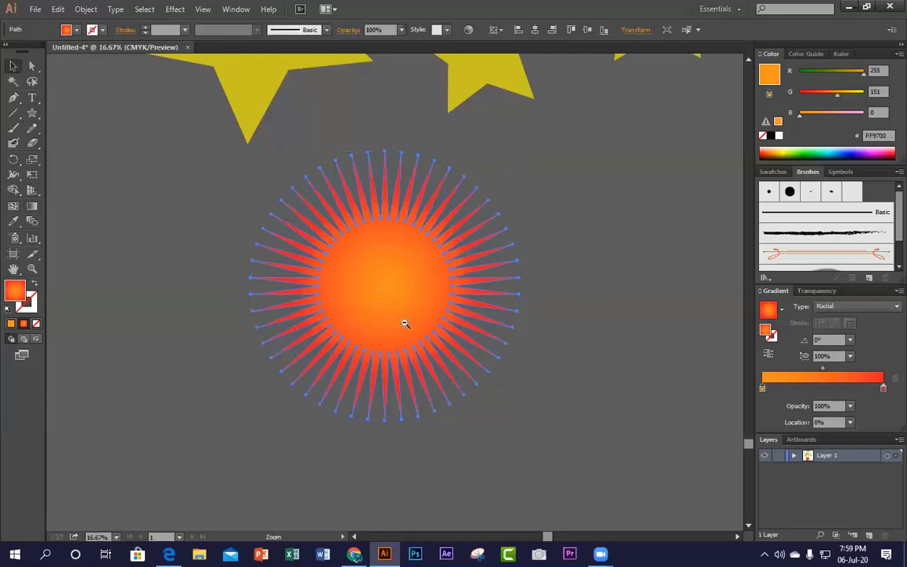
key(ctrl+minus)
key(ctrl+minus)
key(ctrl+minus)
key(v)
click(233, 175)
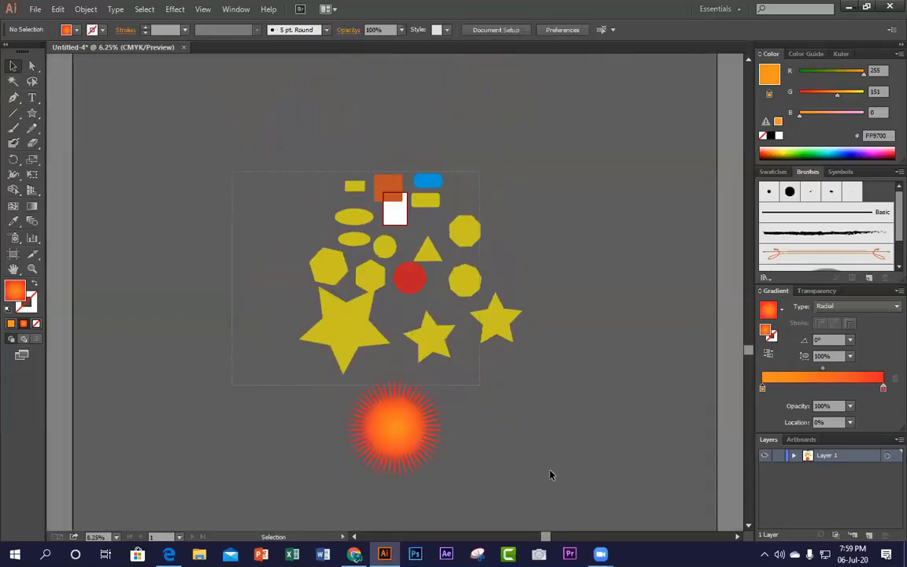
drag(550, 475, 561, 508)
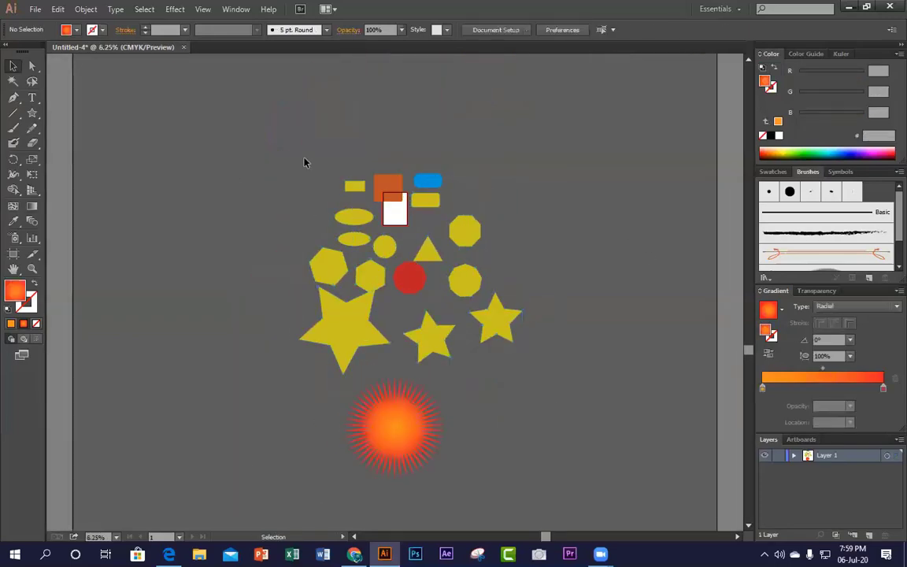
Step: Delete the orange square that overlaps the artboard's upper edge
scroll(590, 387, down, 3)
click(634, 400)
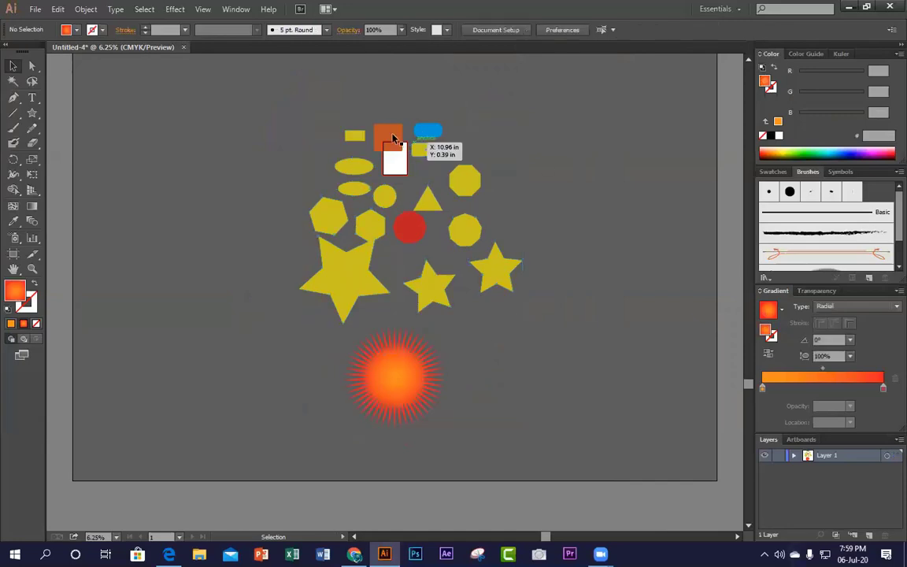
ctrl+click(418, 282)
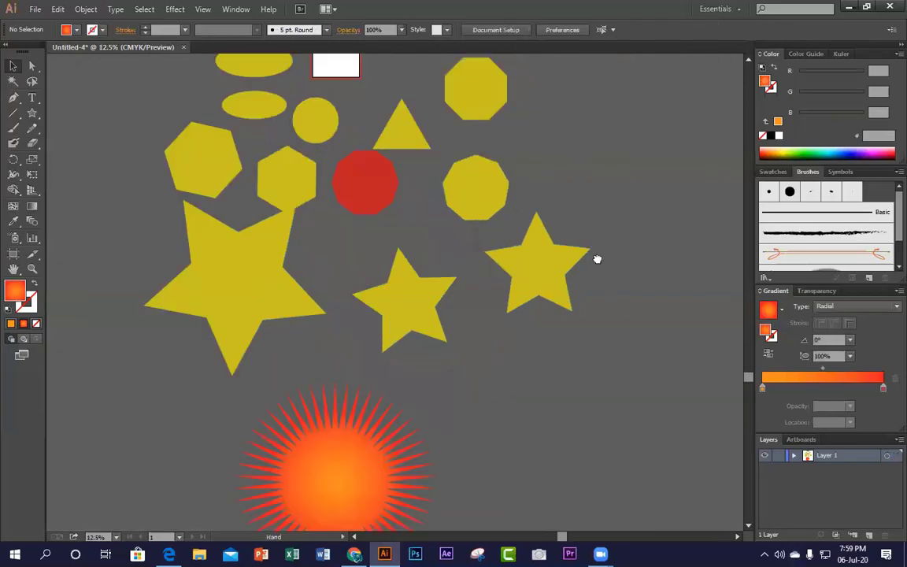
scroll(344, 161, up, 3)
click(344, 161)
click(599, 154)
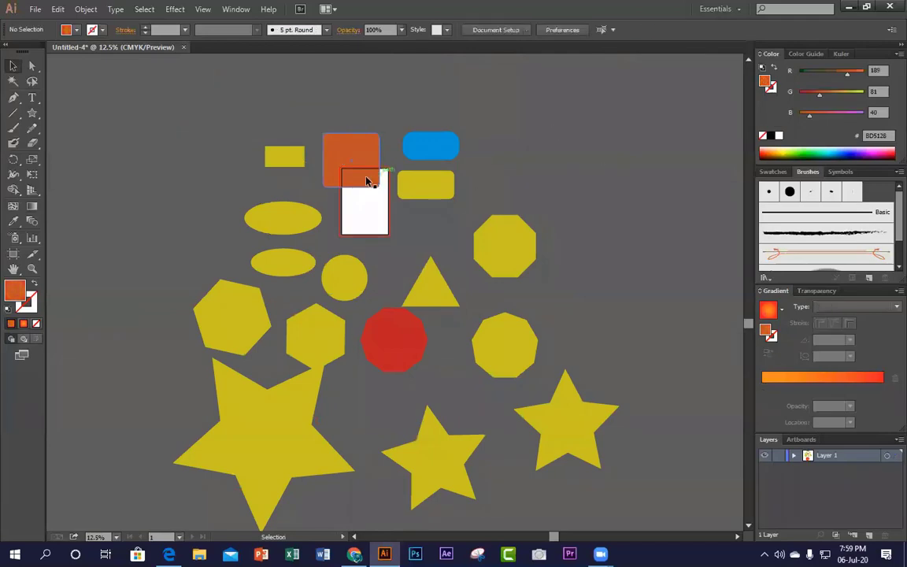
key(Delete)
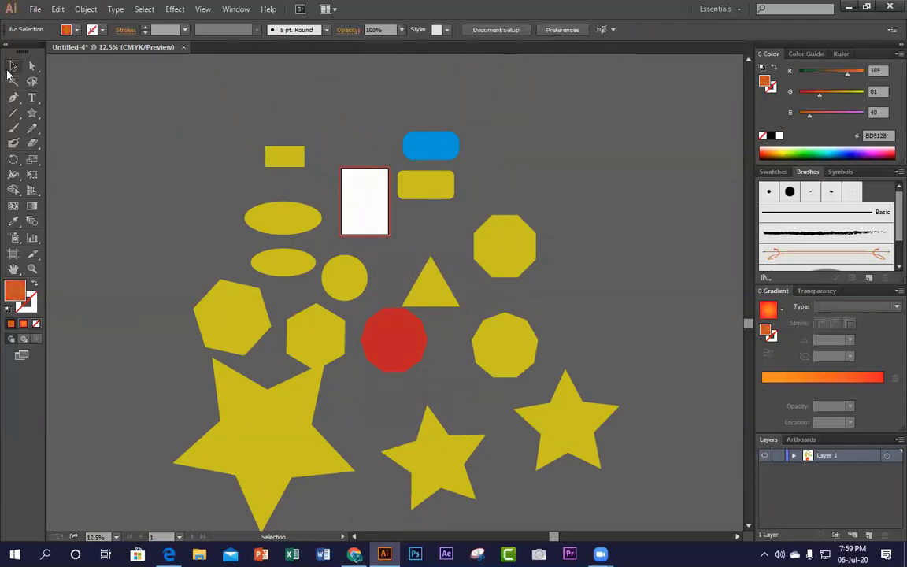
Step: Delete the rectangles, ellipses, circle and octagon around the artboard, plus the hexagons, red polygon and large star below it
click(9, 70)
drag(213, 113, 551, 258)
key(Delete)
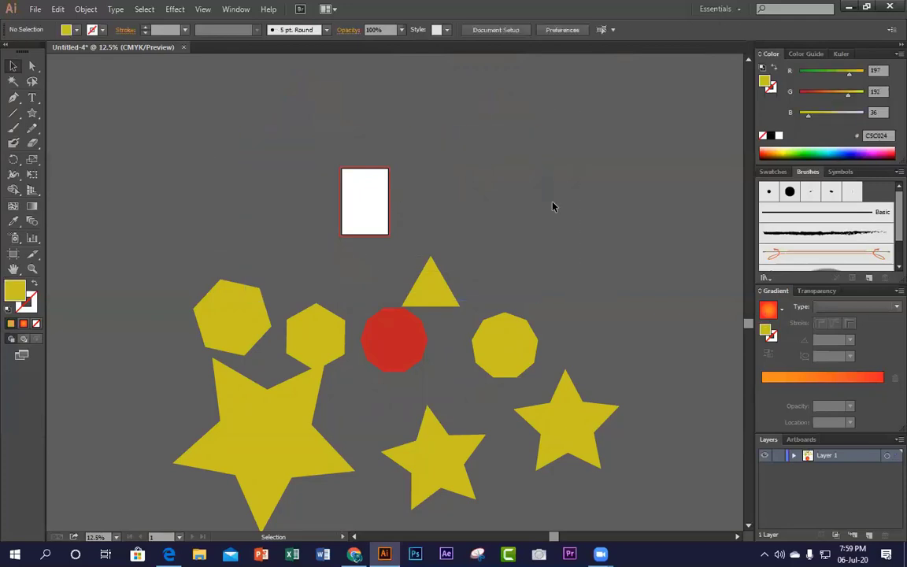
drag(179, 244, 386, 413)
key(Delete)
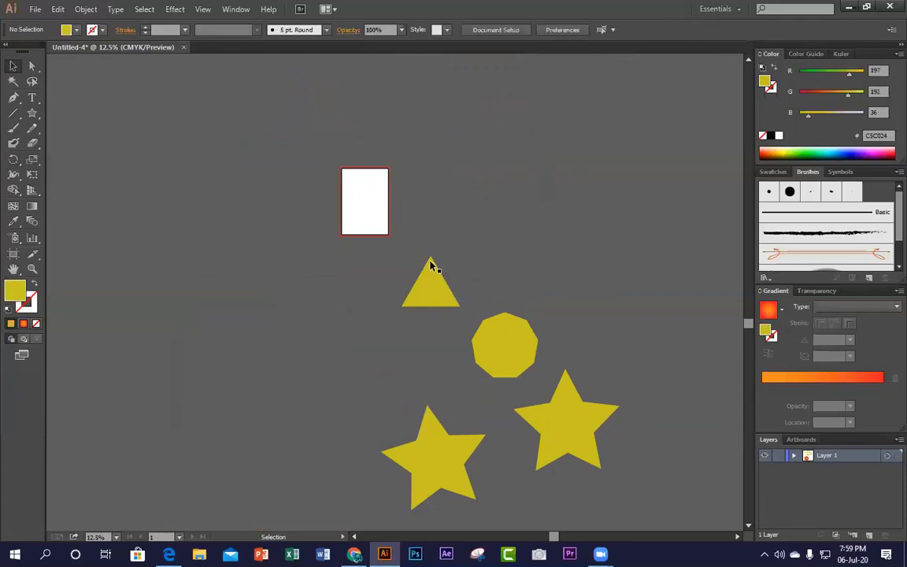
Step: Delete the triangle, the yellow polygon, the two smaller stars and the sunburst, leaving the artboard empty
drag(385, 221, 611, 409)
key(Delete)
scroll(210, 363, down, 3)
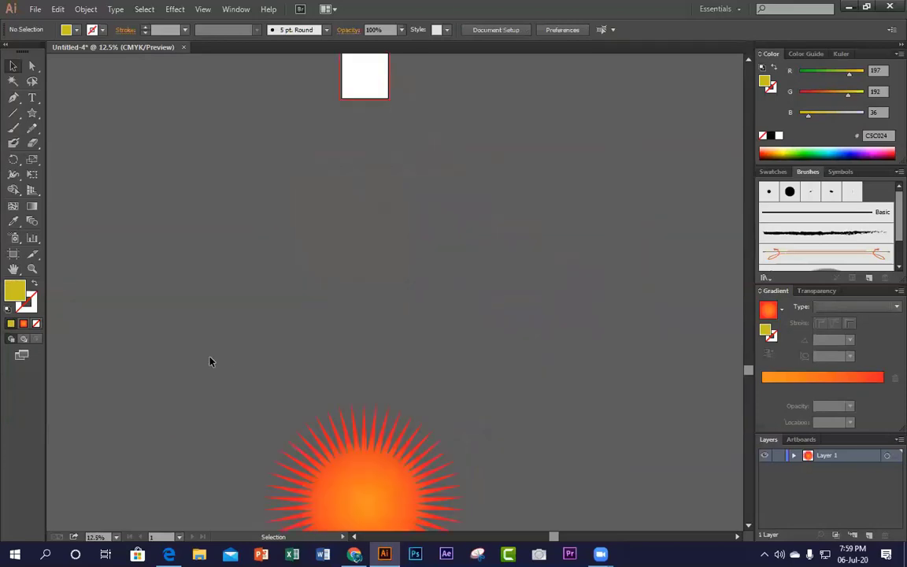
drag(211, 351, 403, 431)
key(Delete)
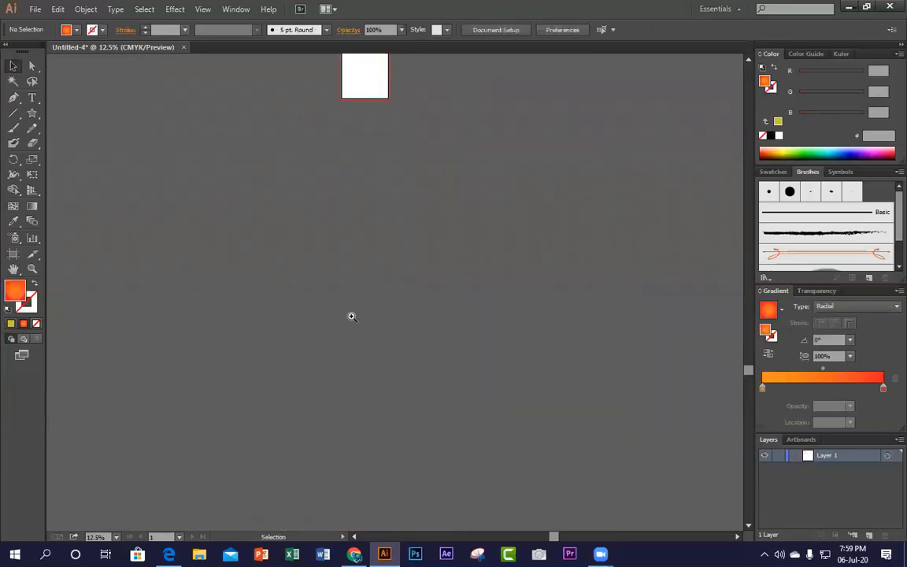
click(380, 192)
click(417, 283)
click(417, 283)
click(421, 298)
click(447, 390)
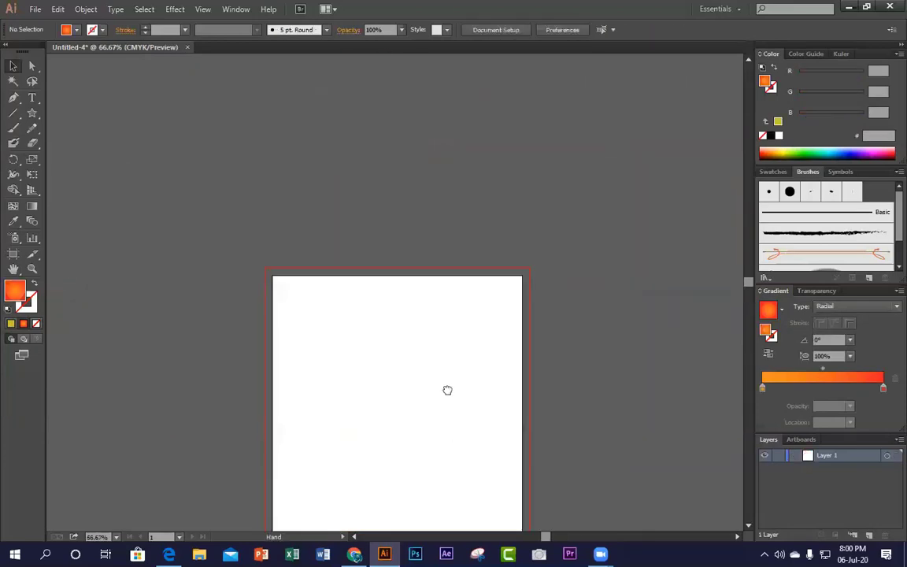
drag(448, 390, 457, 276)
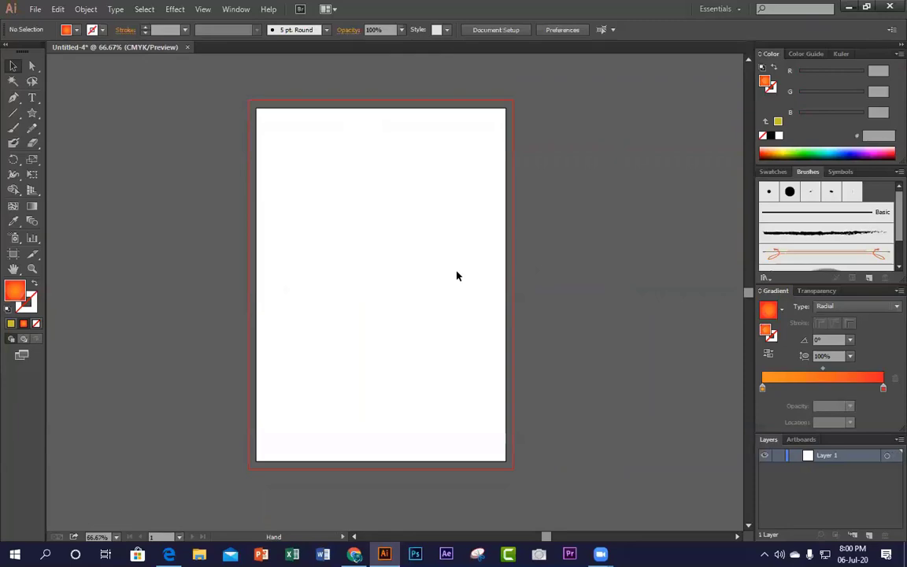
Step: Switch to the desktop and open Radiology-Flyer-Design.jpg from the Adobe Illustrator class files in the SR PGD folder
click(848, 7)
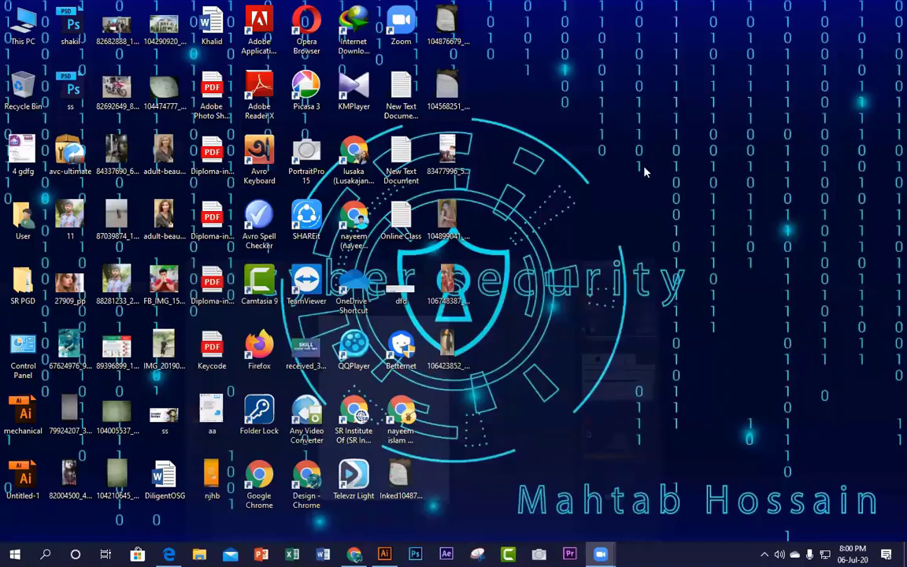
right_click(595, 215)
click(628, 246)
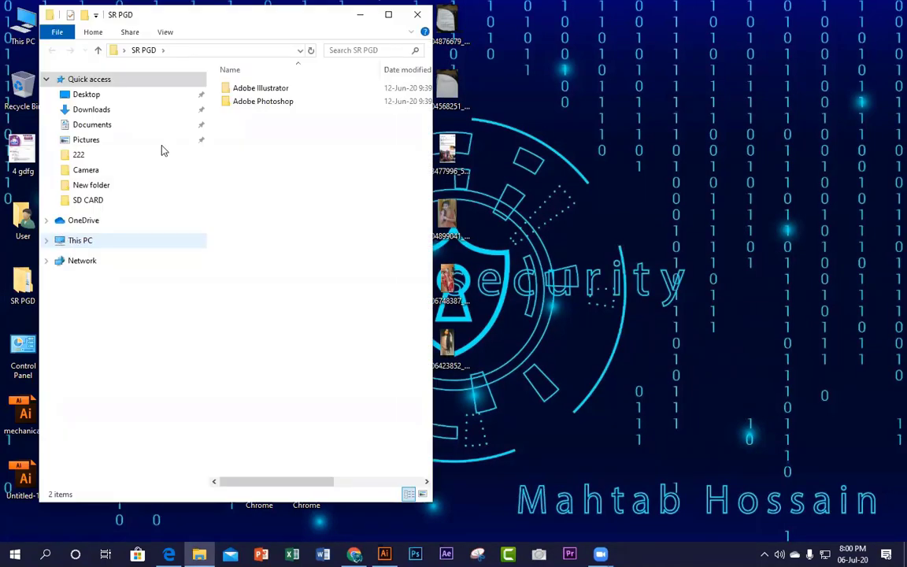
double_click(282, 92)
double_click(238, 92)
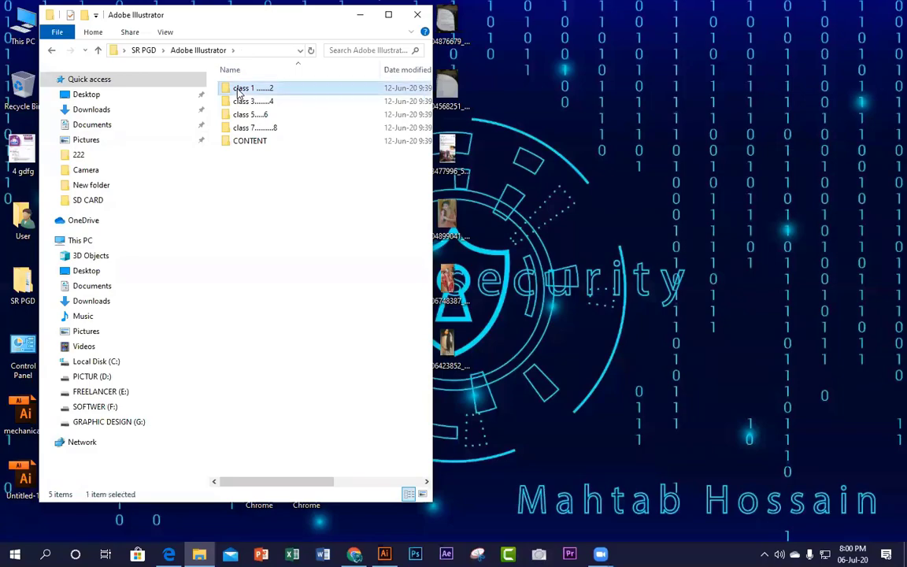
click(314, 105)
double_click(314, 105)
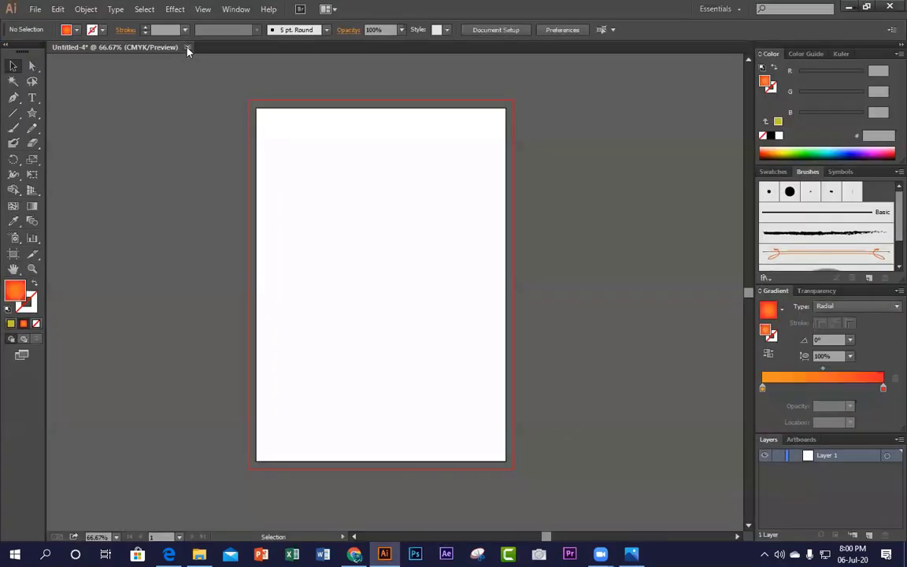
Step: Close the cleared drawing without saving and create a new A4 document in Illustrator
click(187, 48)
click(518, 293)
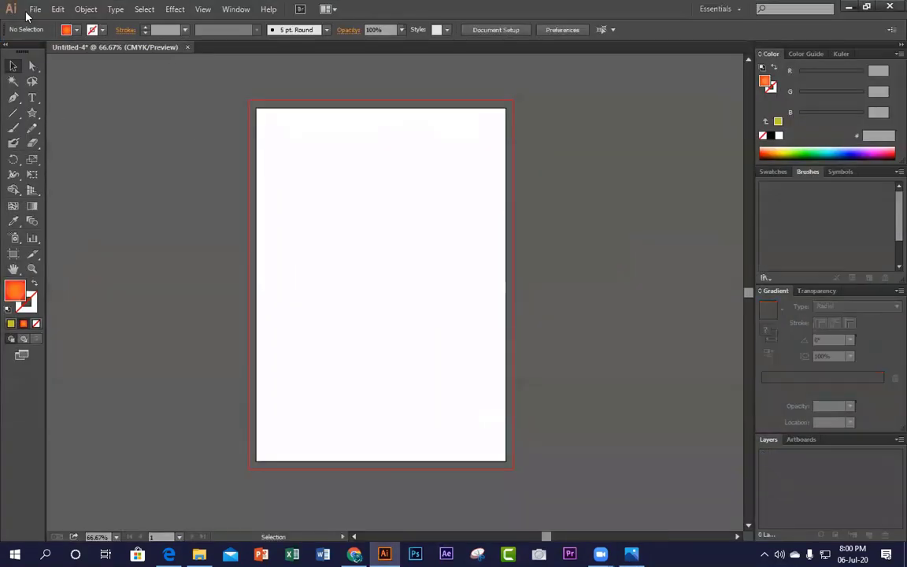
key(ctrl+n)
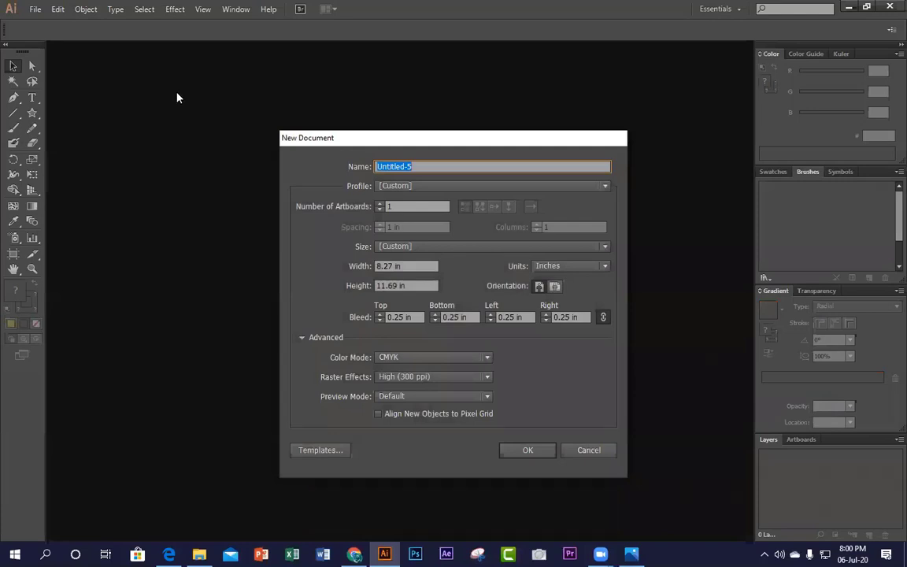
click(464, 246)
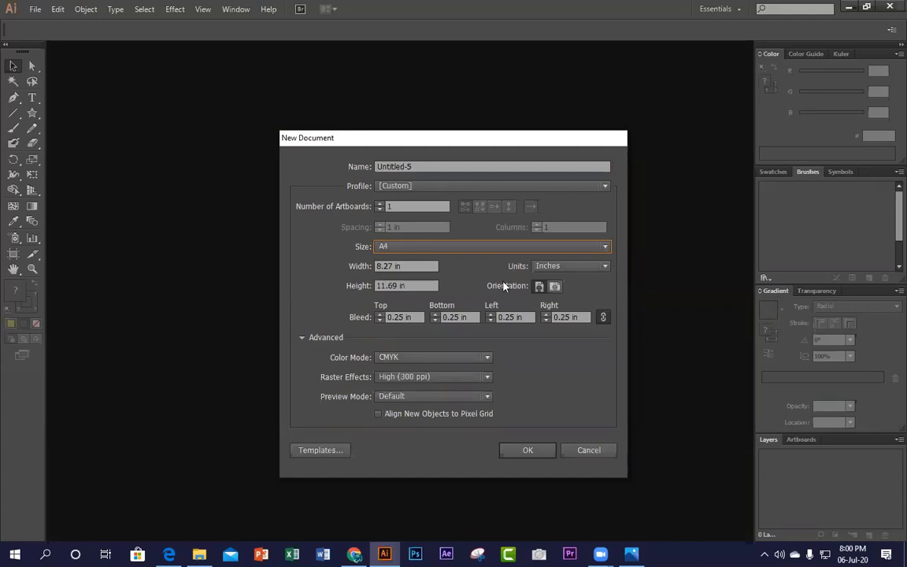
click(538, 455)
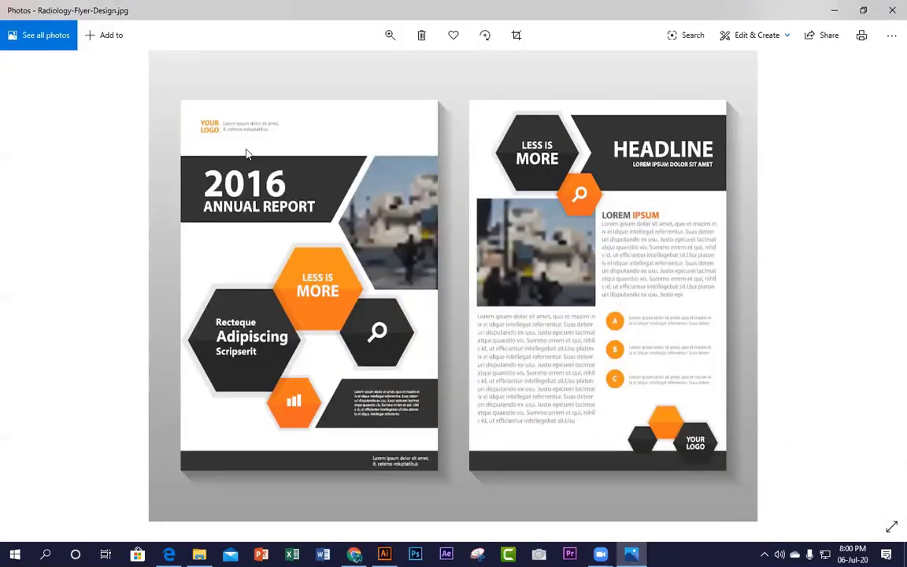
Step: Draw a rectangle along the page's bottom edge, spanning the full width between the bleed guides
click(836, 11)
scroll(232, 308, down, 2)
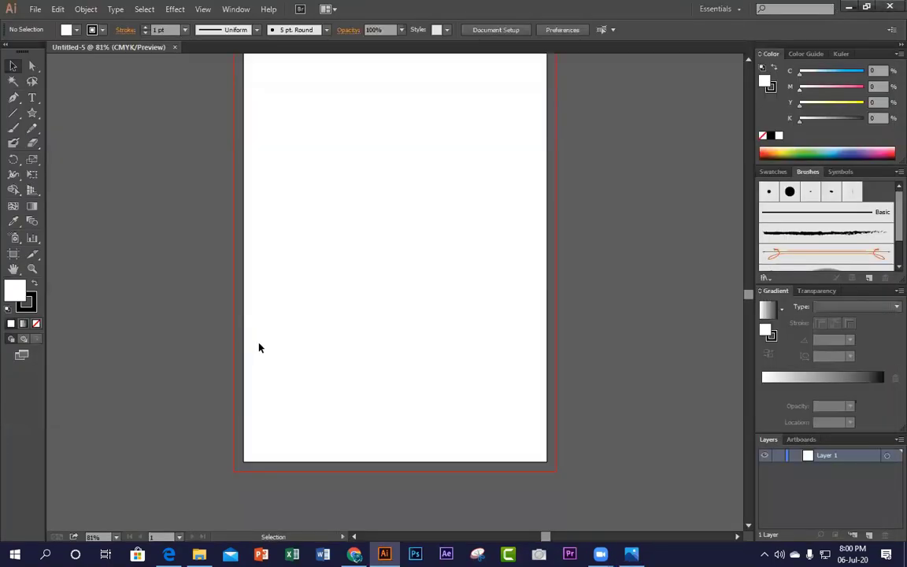
click(33, 113)
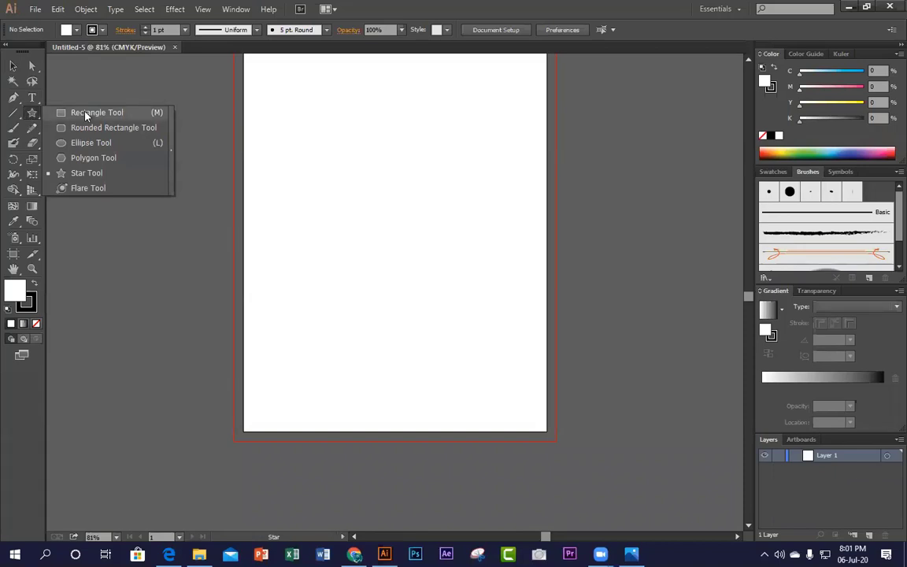
click(87, 113)
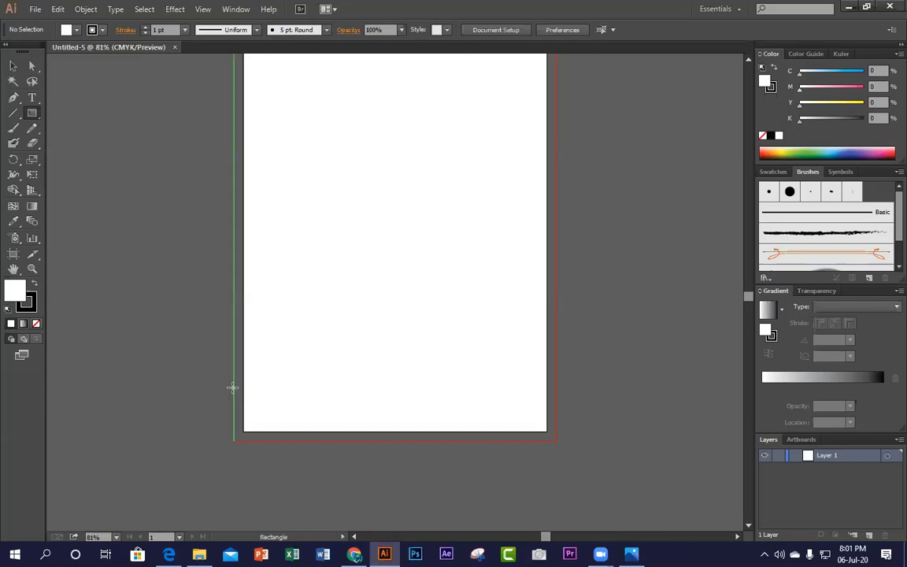
mouse_move(234, 387)
mouse_down()
mouse_move(256, 426)
mouse_move(559, 439)
mouse_up()
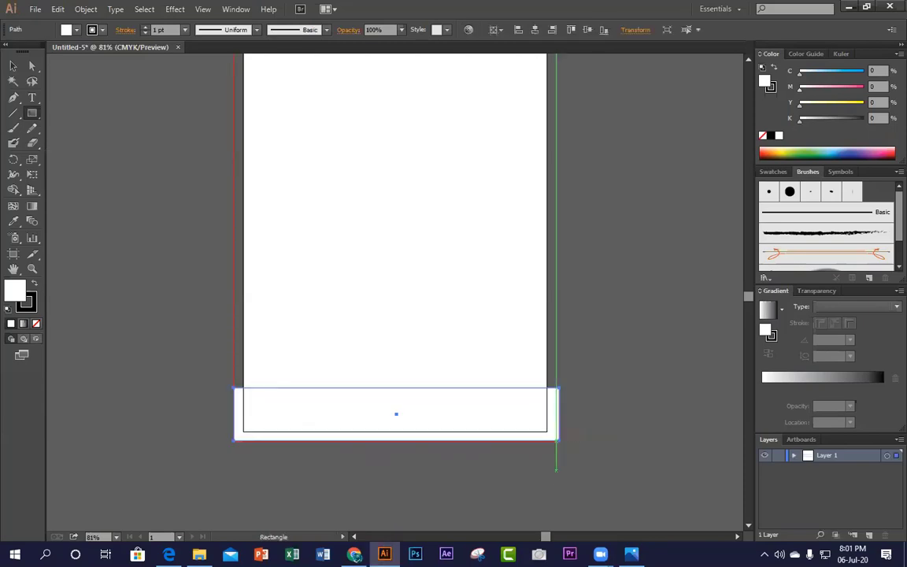
Step: Check the reference flyer in Photos, fill the bottom rectangle with black in Illustrator, and deselect it
key(alt+Tab)
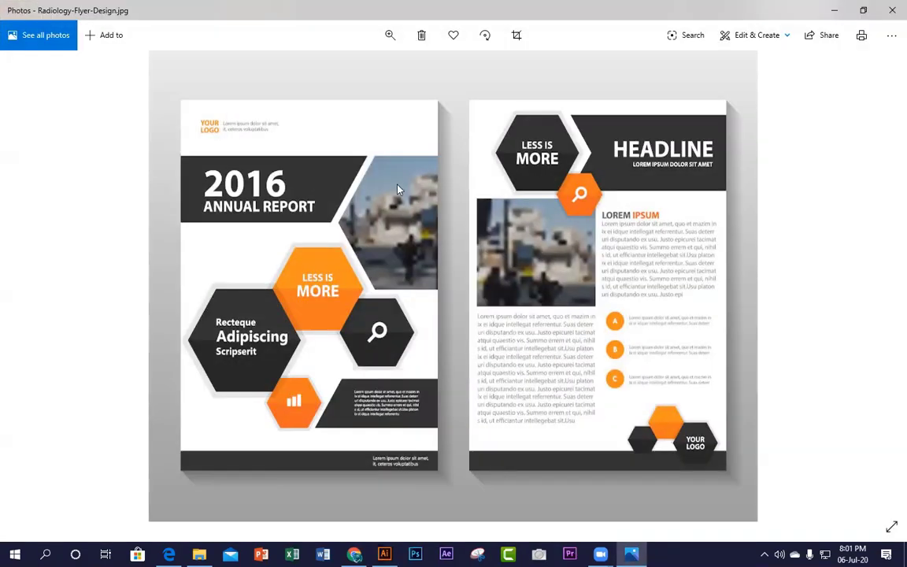
click(836, 10)
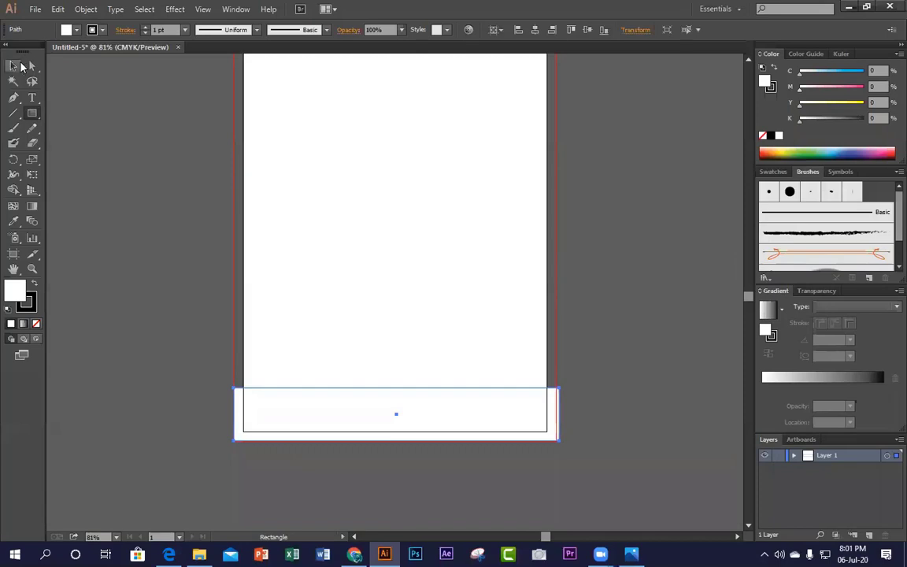
click(15, 66)
click(888, 154)
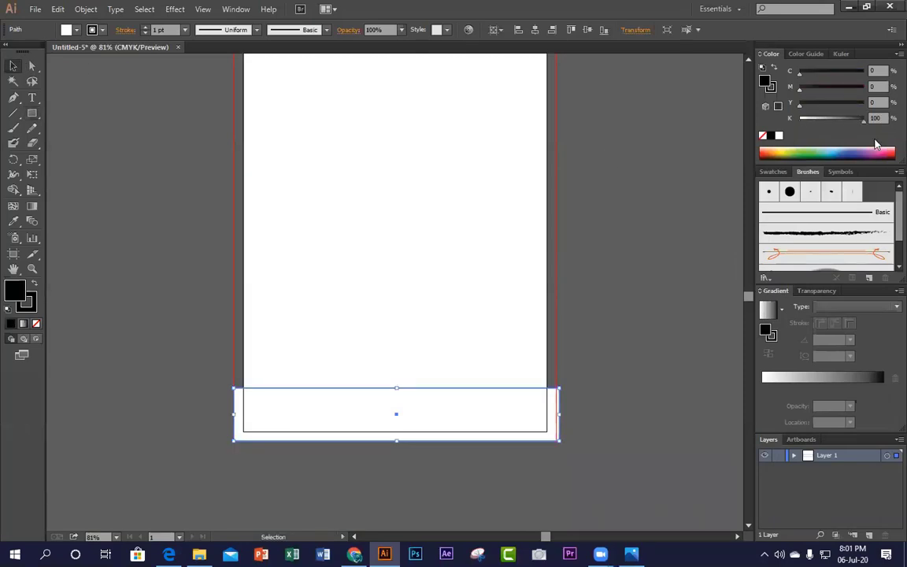
click(596, 391)
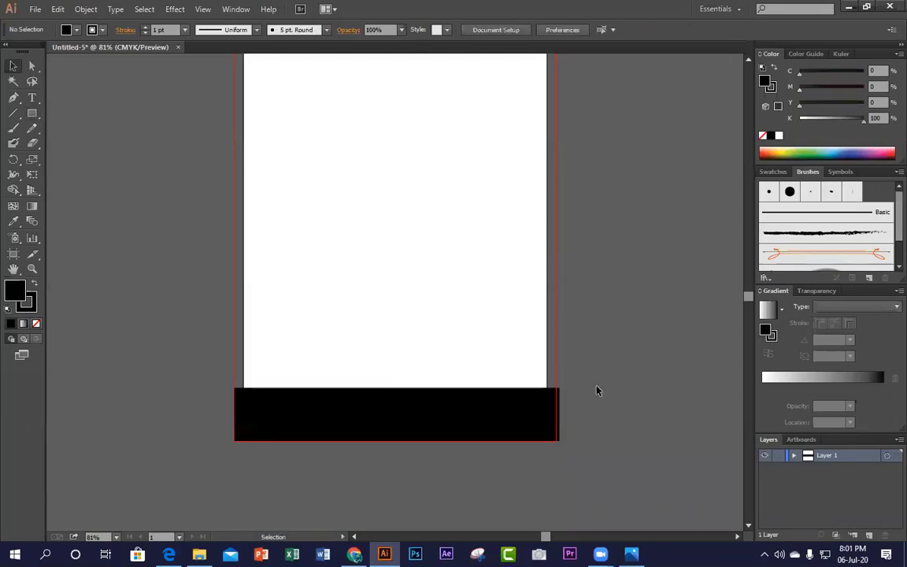
Step: Reduce the black bottom bar's height slightly by lowering its upper edge, and deselect it
click(417, 421)
mouse_move(397, 388)
mouse_down()
mouse_move(397, 411)
mouse_move(397, 396)
mouse_up()
click(613, 308)
scroll(607, 391, up, 4)
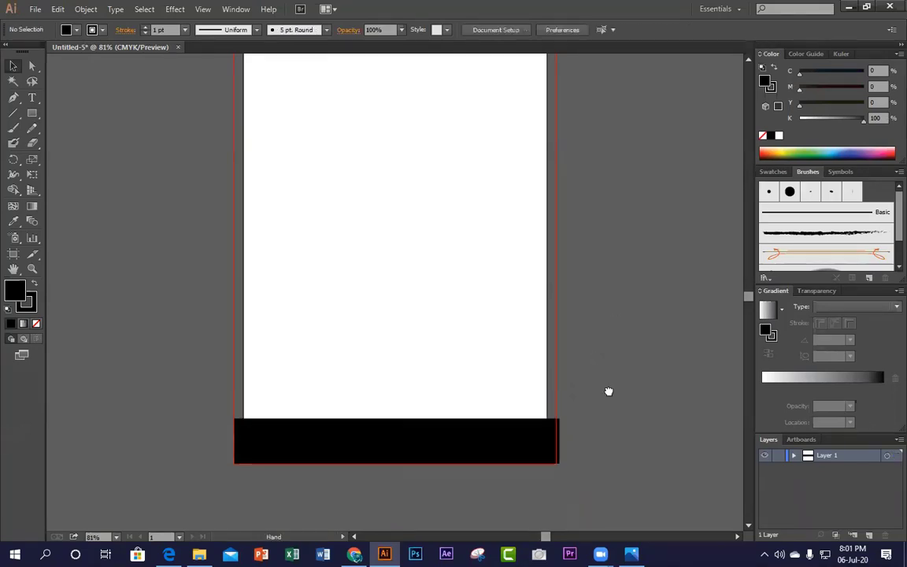
scroll(607, 330, down, 1)
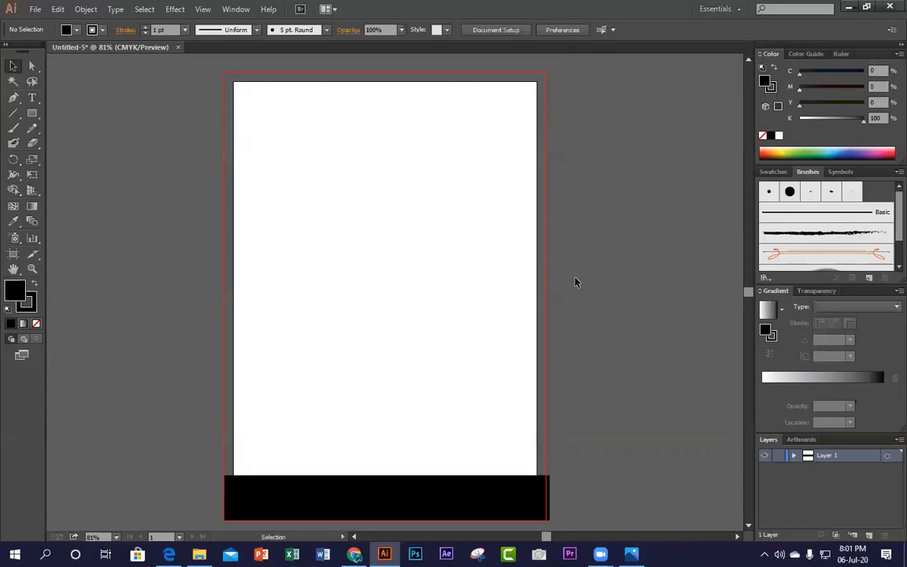
Step: Compare with the reference flyer in Photos and draw a black rectangle from the left bleed guide across the page's upper part
key(alt+Tab)
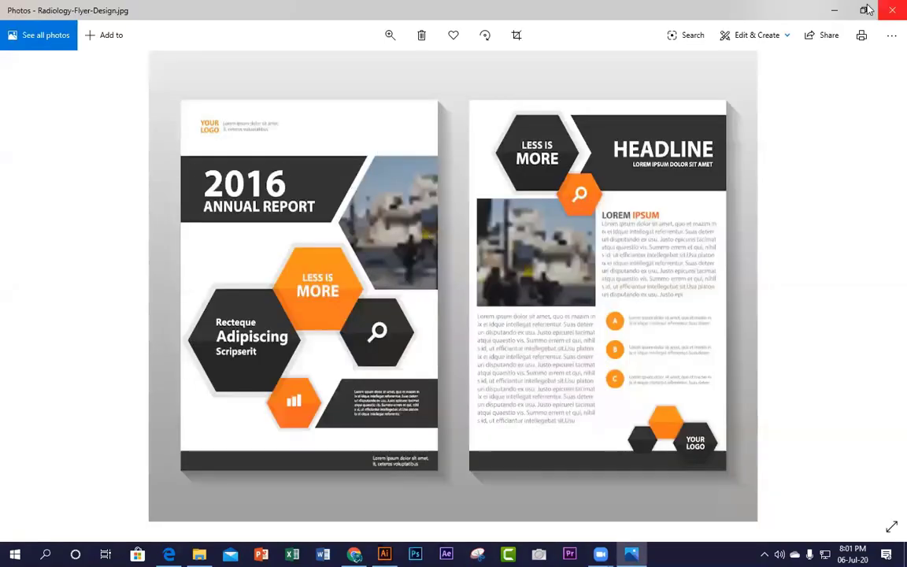
key(alt+Tab)
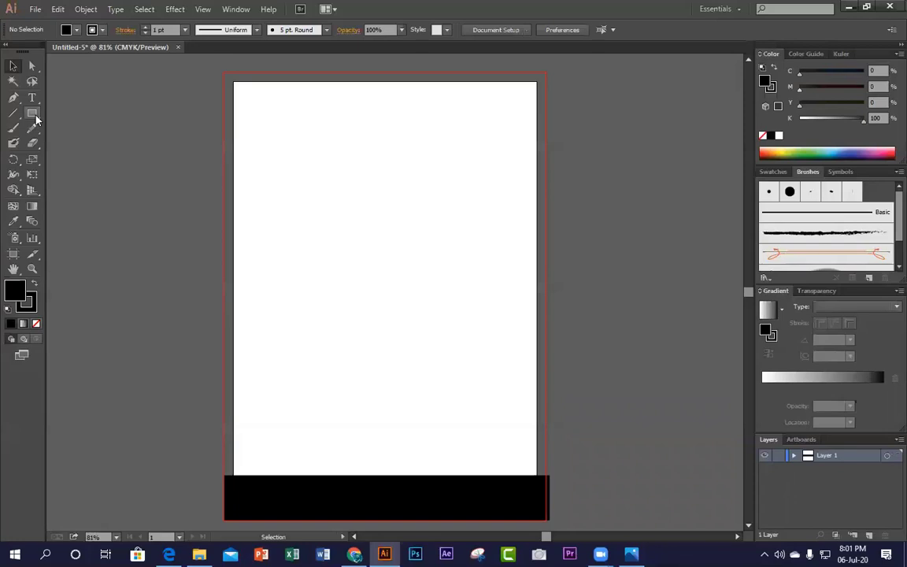
click(35, 117)
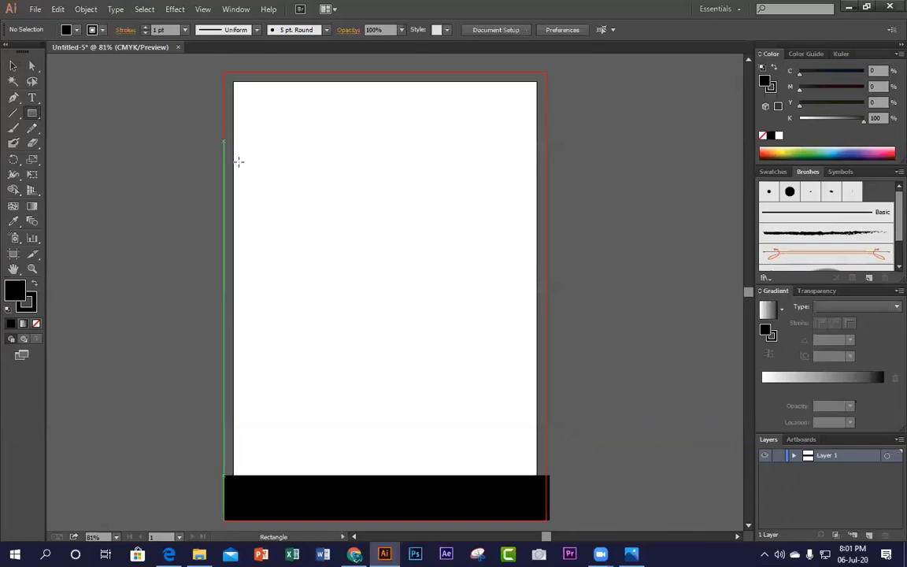
drag(224, 141, 413, 244)
key(v)
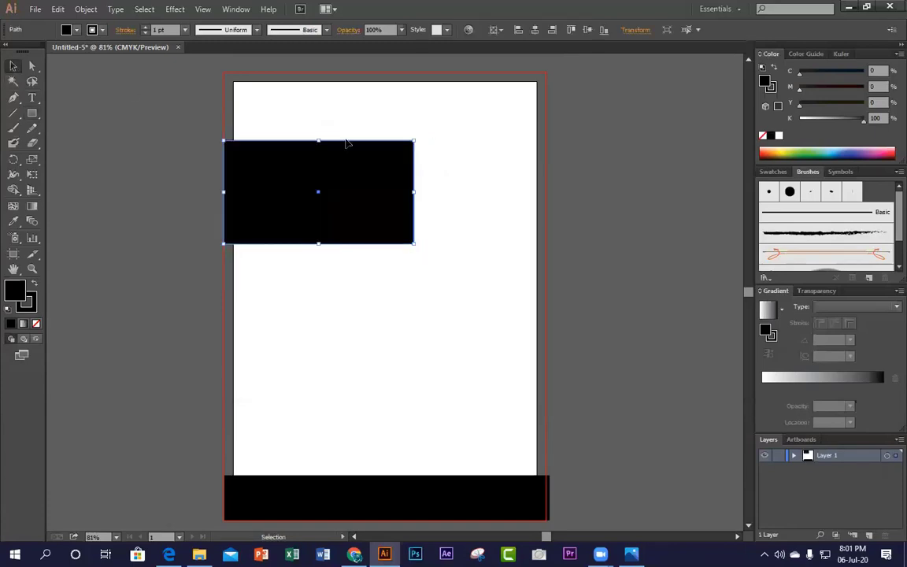
Step: Lower the new rectangle's upper and lower edges, narrow it slightly from the right, and shift it up a little
drag(318, 140, 320, 166)
drag(318, 245, 348, 273)
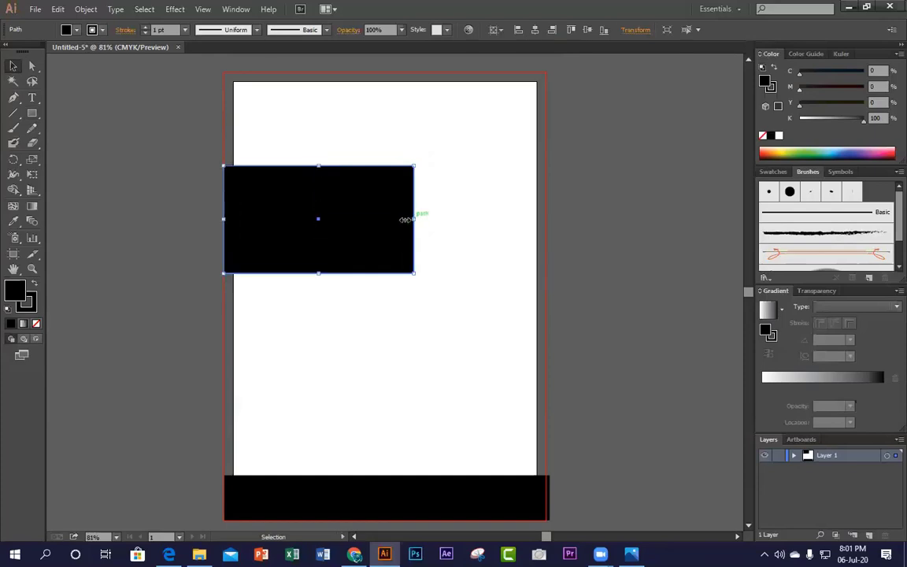
drag(414, 220, 403, 221)
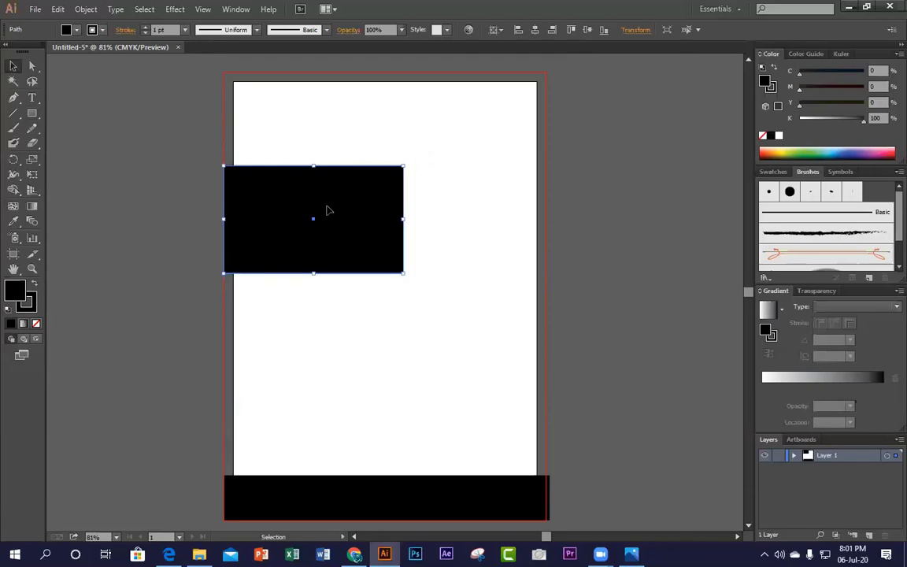
drag(329, 211, 328, 205)
click(173, 213)
click(332, 223)
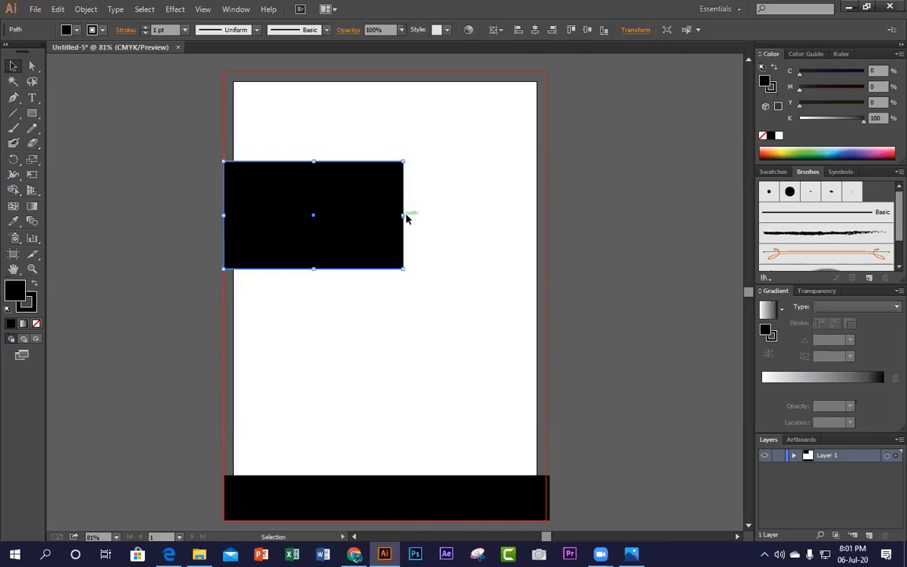
Step: Widen the upper black rectangle slightly to the right and raise its lower edge, comparing with the reference flyer in Photos
drag(408, 214, 415, 214)
click(552, 193)
click(410, 237)
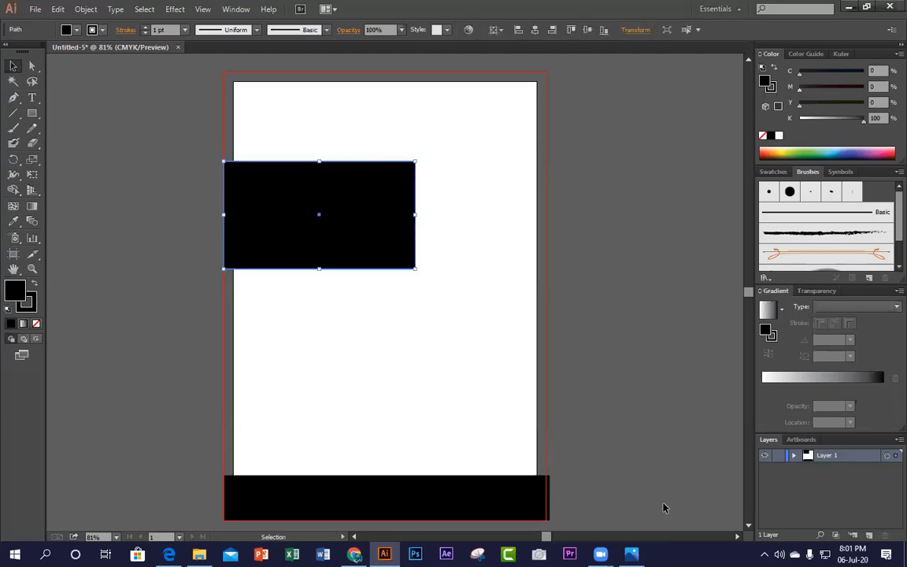
click(631, 554)
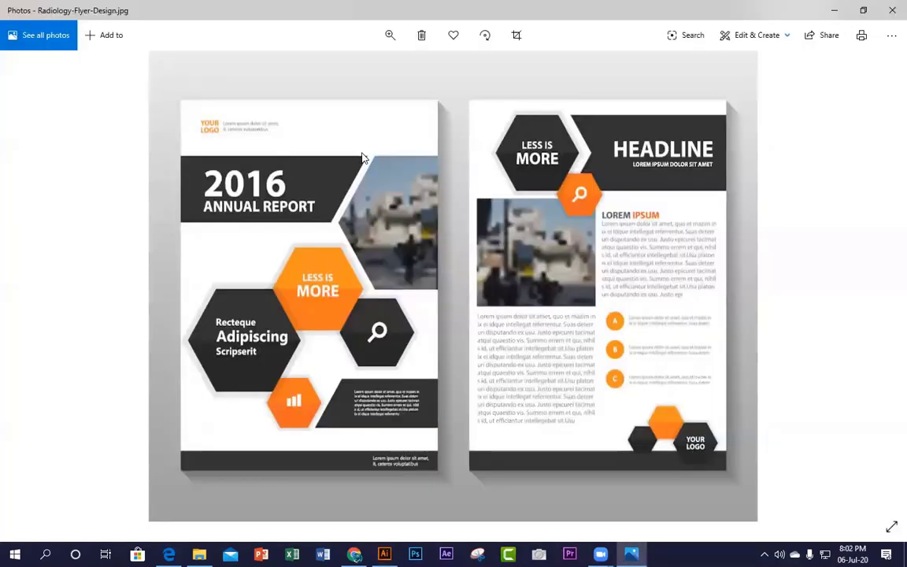
click(836, 9)
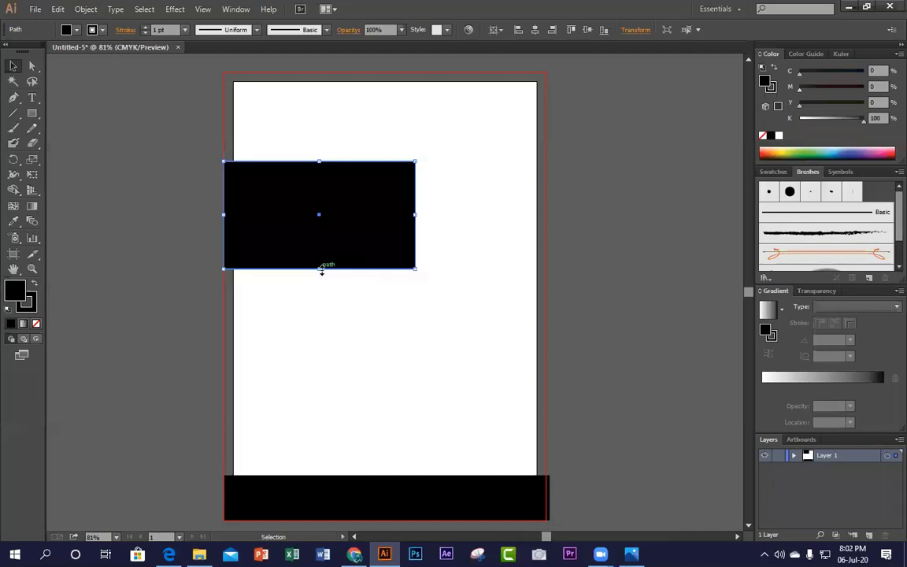
drag(320, 265, 218, 258)
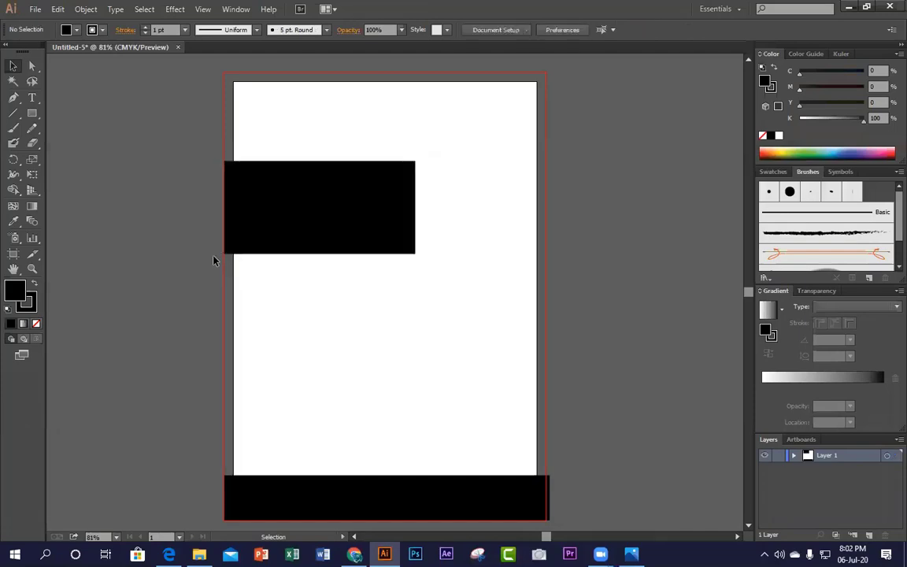
Step: Slant the upper rectangle's right side by moving only its lower-right corner point inward along the bottom edge, and deselect it
click(33, 68)
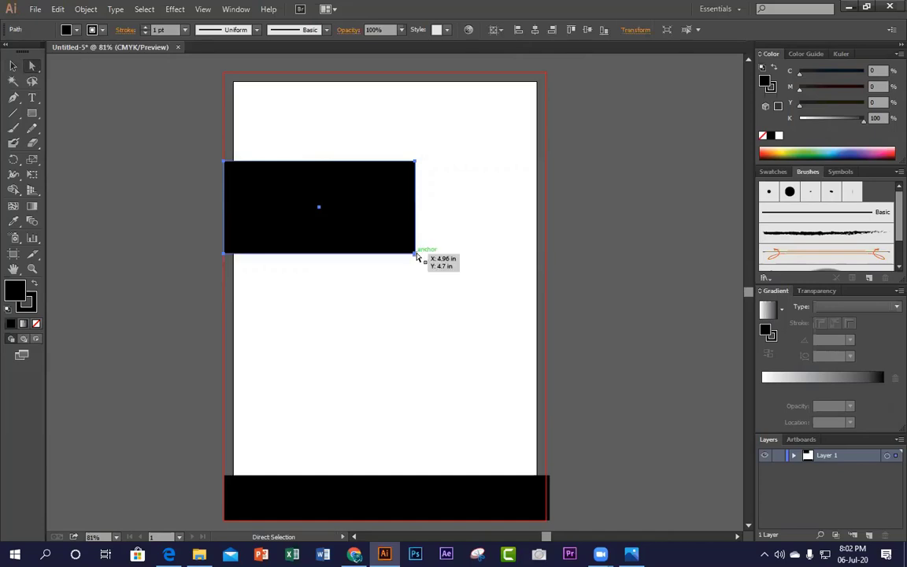
drag(416, 256, 366, 253)
click(390, 307)
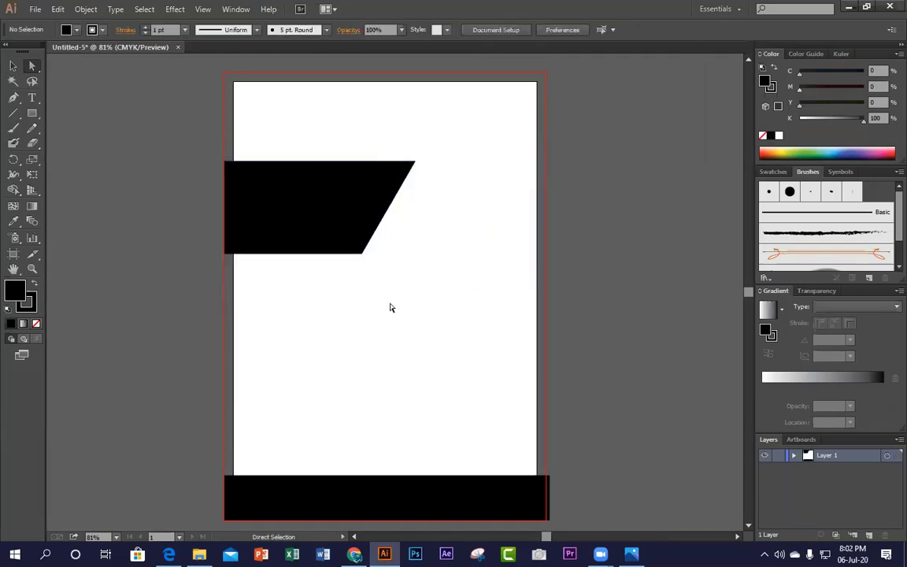
Step: Stretch the slanted banner slightly to the right and deselect it
click(14, 68)
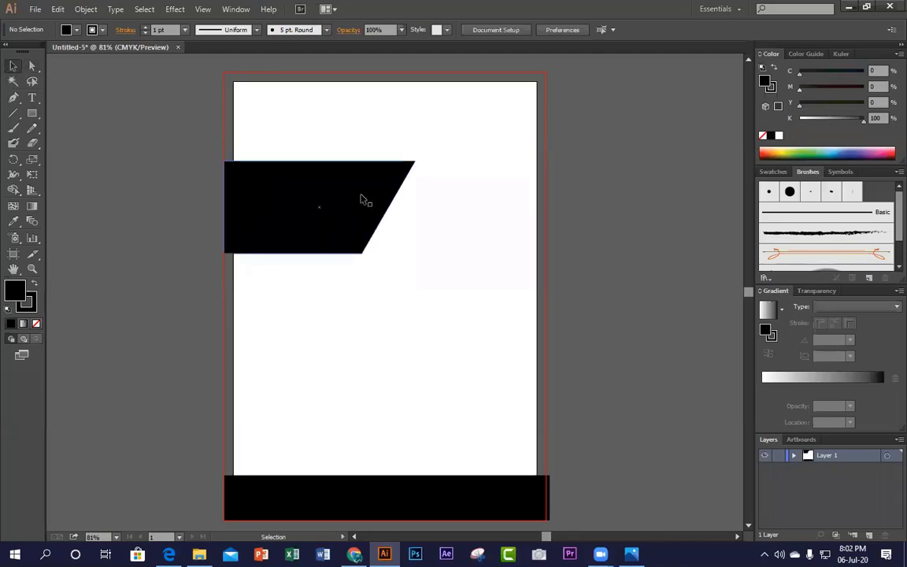
click(370, 197)
mouse_move(435, 207)
mouse_down()
mouse_move(446, 207)
mouse_move(428, 207)
mouse_up()
click(606, 199)
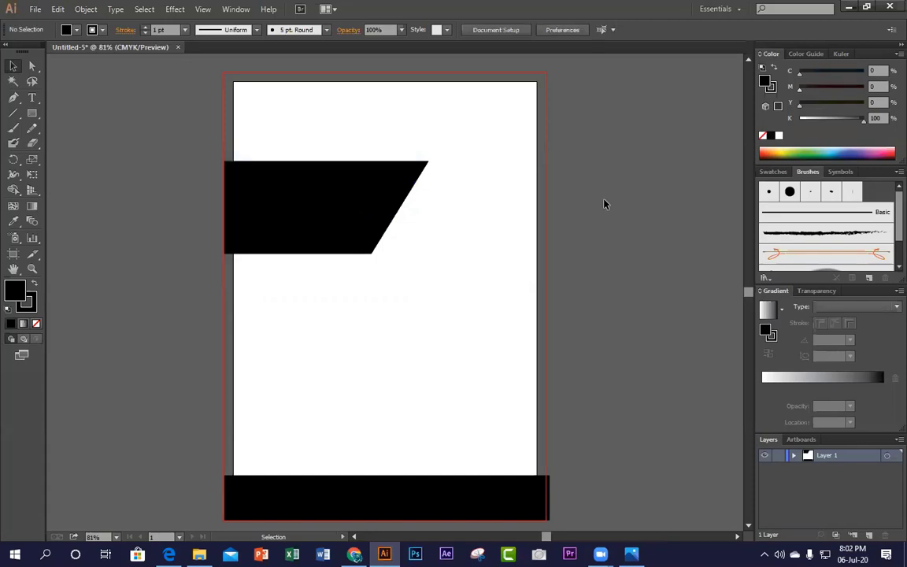
Step: Check the reference flyer in Photos and draw a tall black rectangle in Illustrator from just right of the banner to the right bleed guide
mouse_move(601, 555)
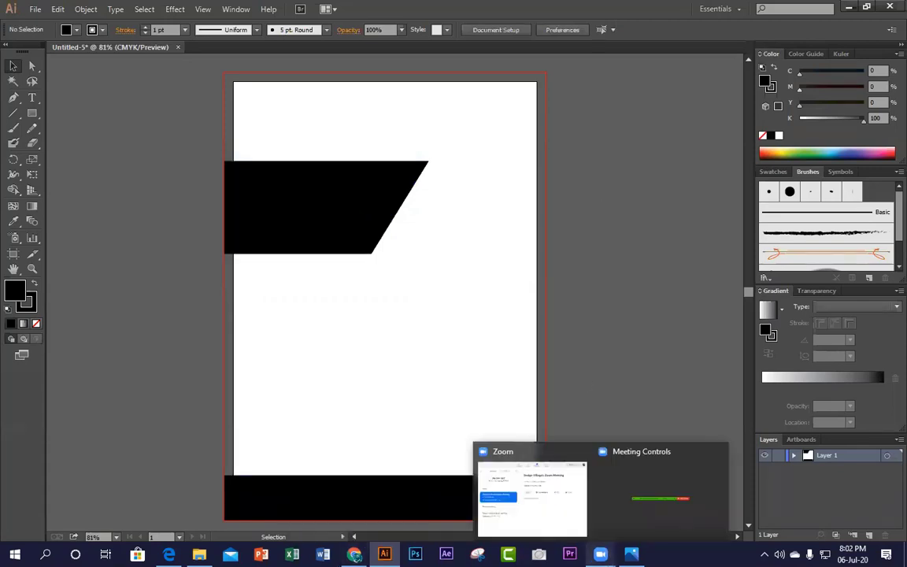
click(631, 554)
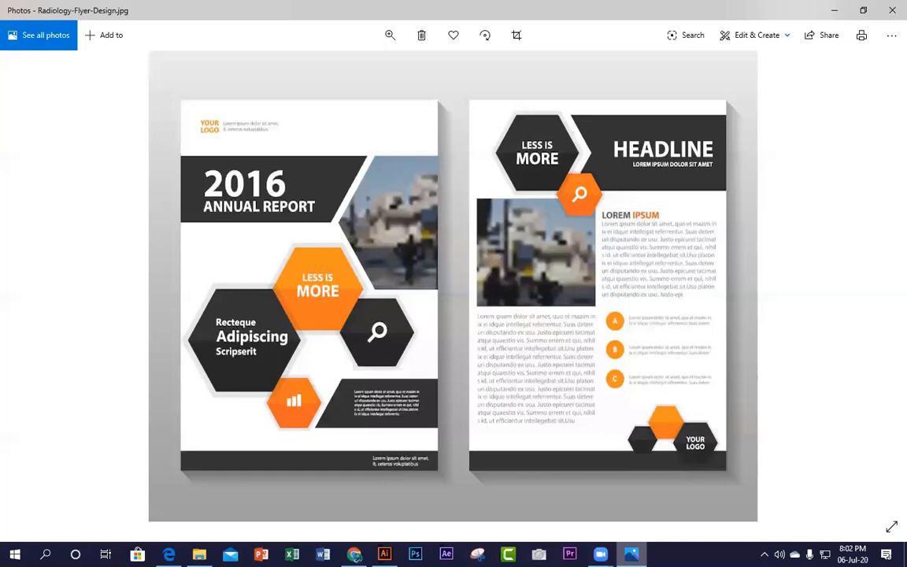
key(alt+Tab)
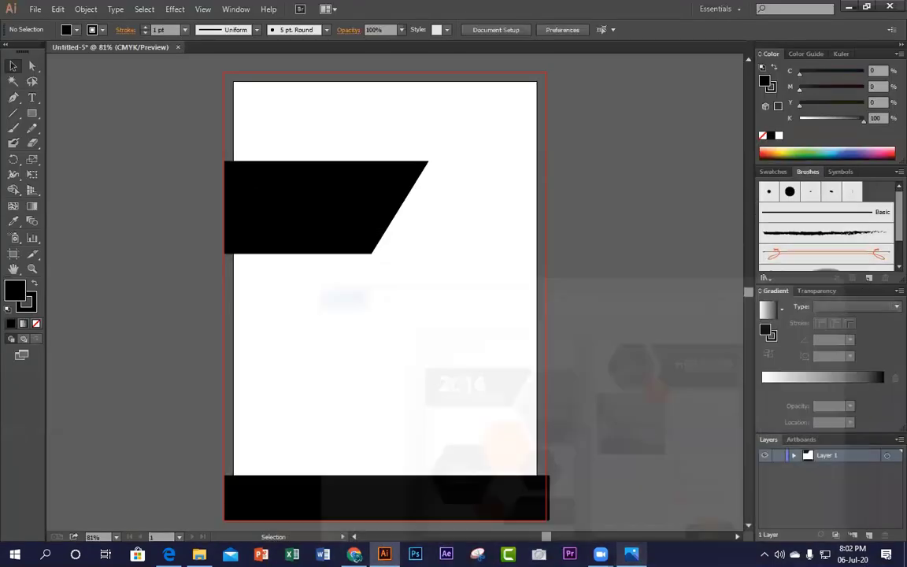
key(m)
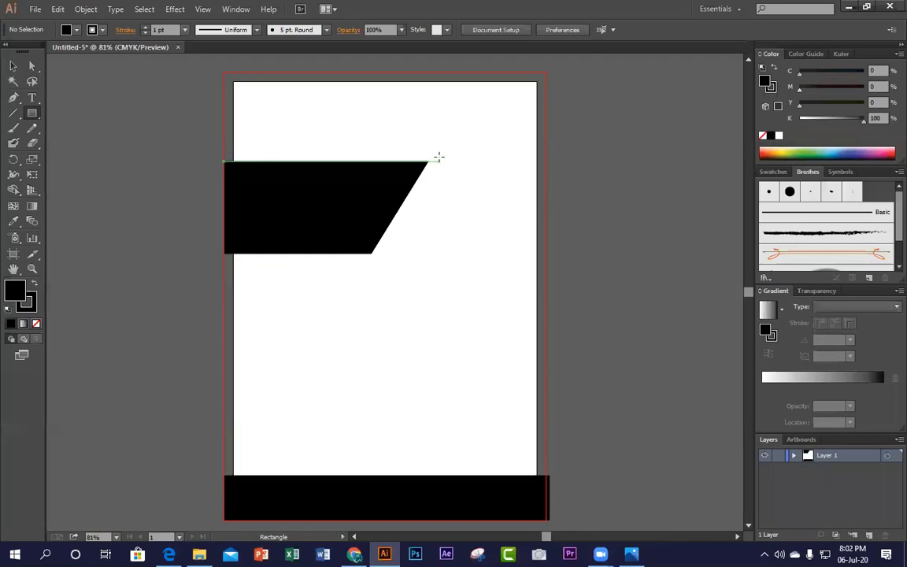
drag(441, 160, 547, 339)
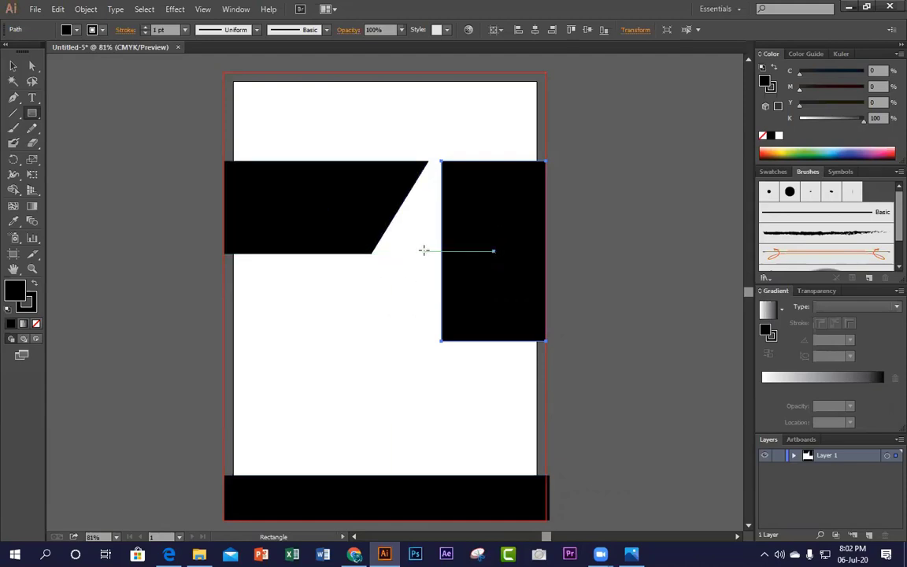
Step: Show the rulers and place a horizontal guide along the slanted banner's lower edge
key(v)
key(ctrl+r)
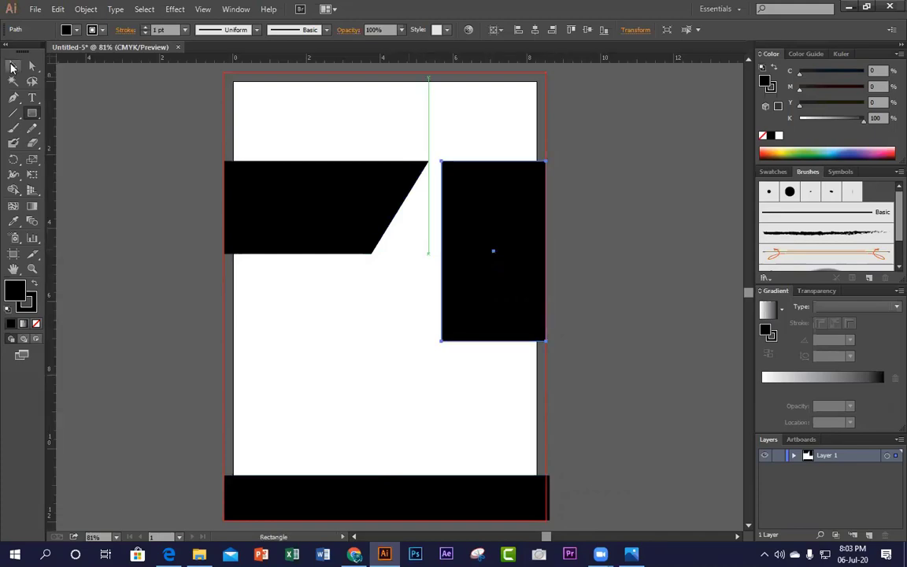
key(v)
drag(243, 51, 284, 253)
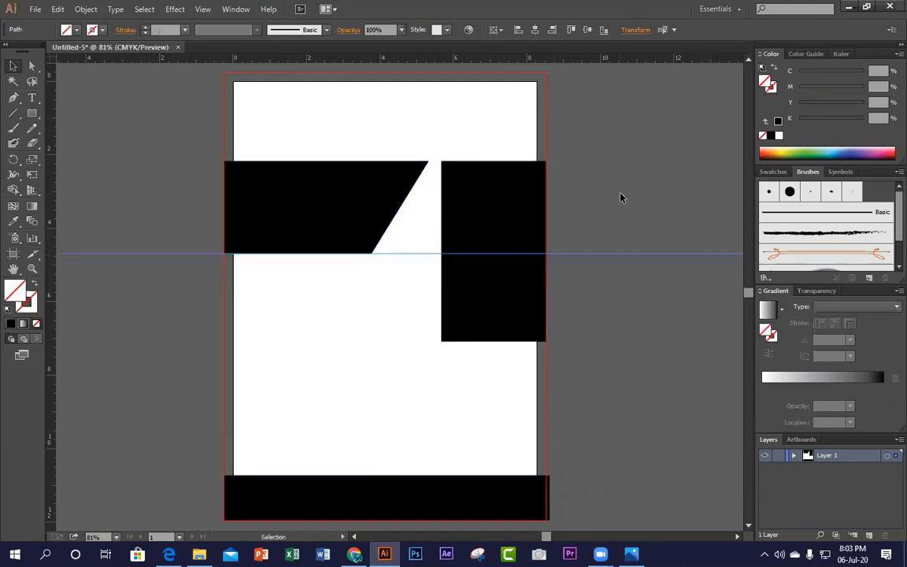
Step: Lower the bottom edge of the tall right rectangle until its centre point meets the horizontal guide
click(522, 261)
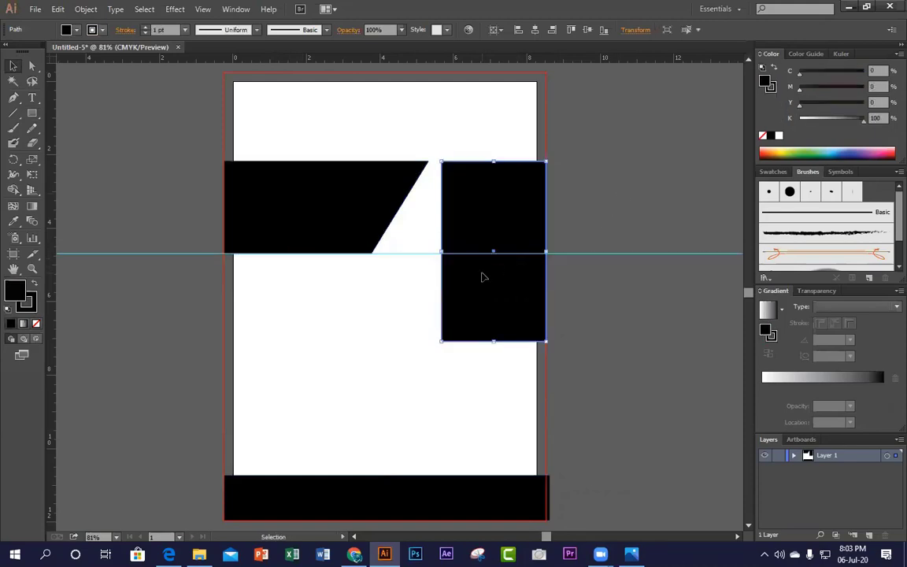
key(ctrl+equal)
key(ctrl+equal)
key(ctrl+equal)
key(ctrl+equal)
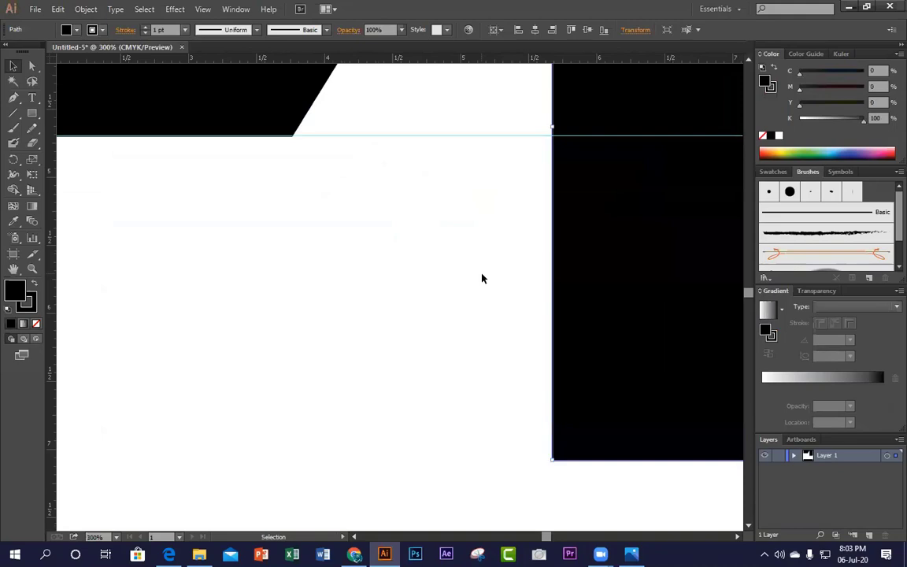
drag(384, 281, 175, 432)
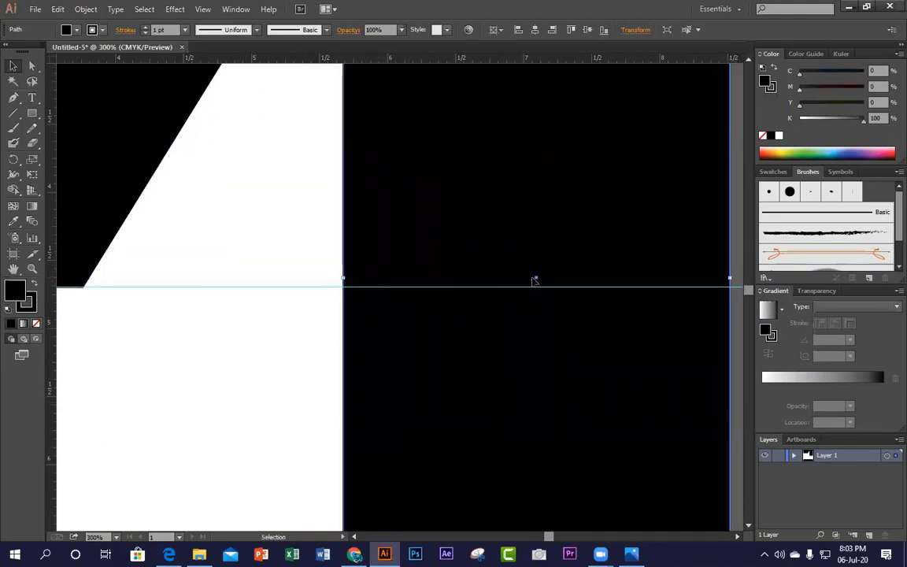
scroll(538, 324, down, 3)
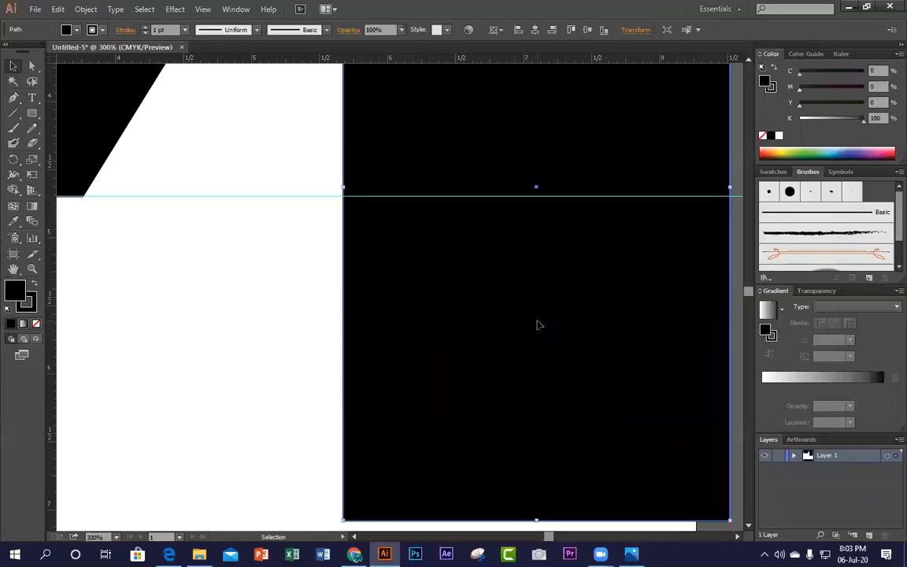
scroll(538, 324, down, 3)
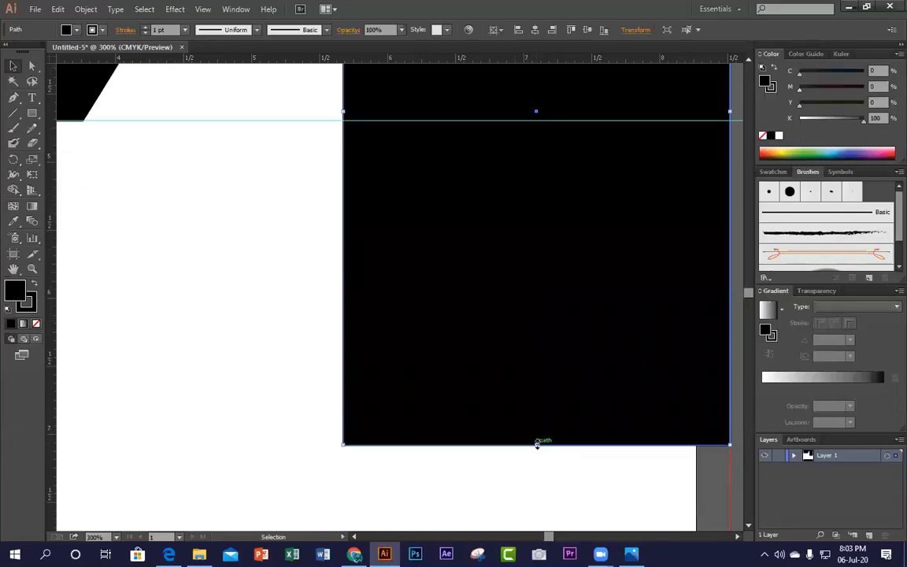
drag(536, 445, 540, 466)
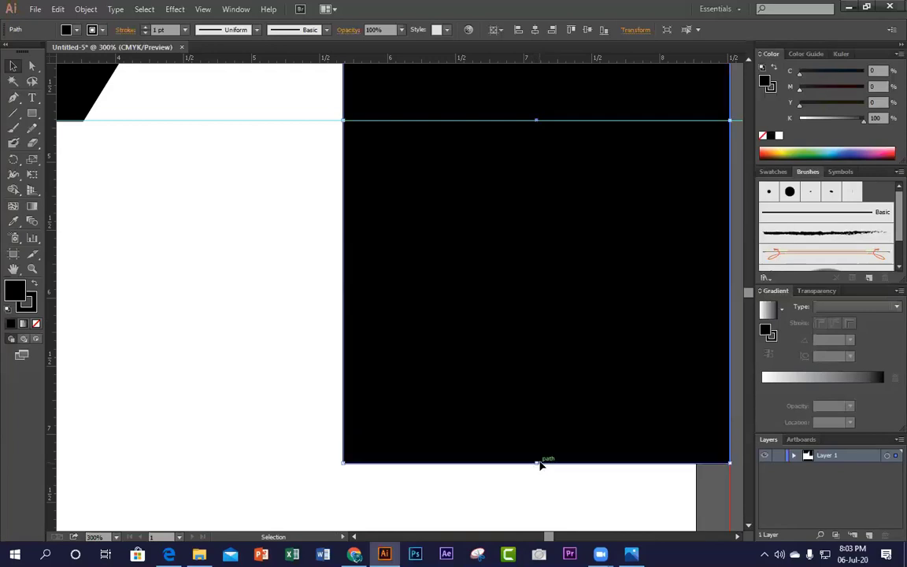
Step: Check the tall rectangle's middle against the guide up close and remove the rectangle's stroke, keeping the black fill
click(212, 313)
click(410, 177)
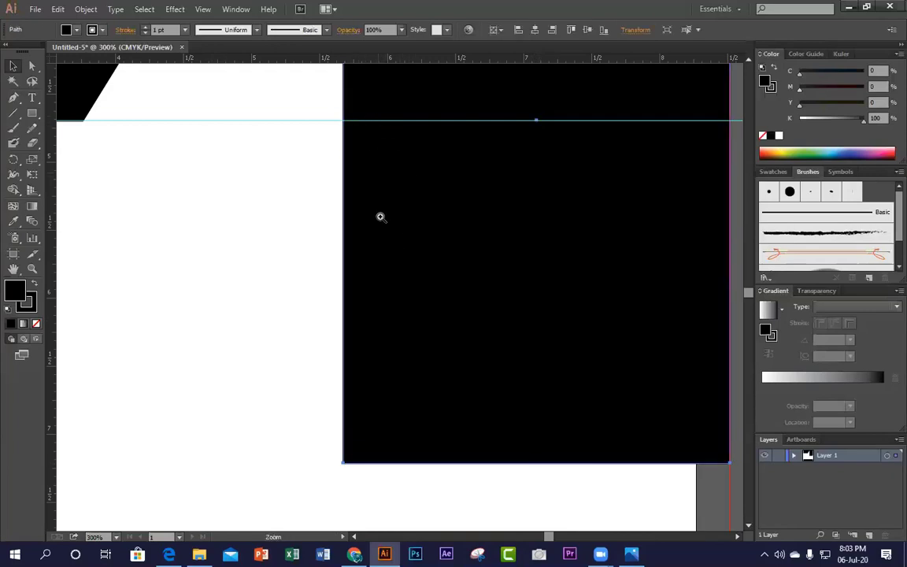
key(z)
click(384, 214)
click(461, 298)
click(462, 298)
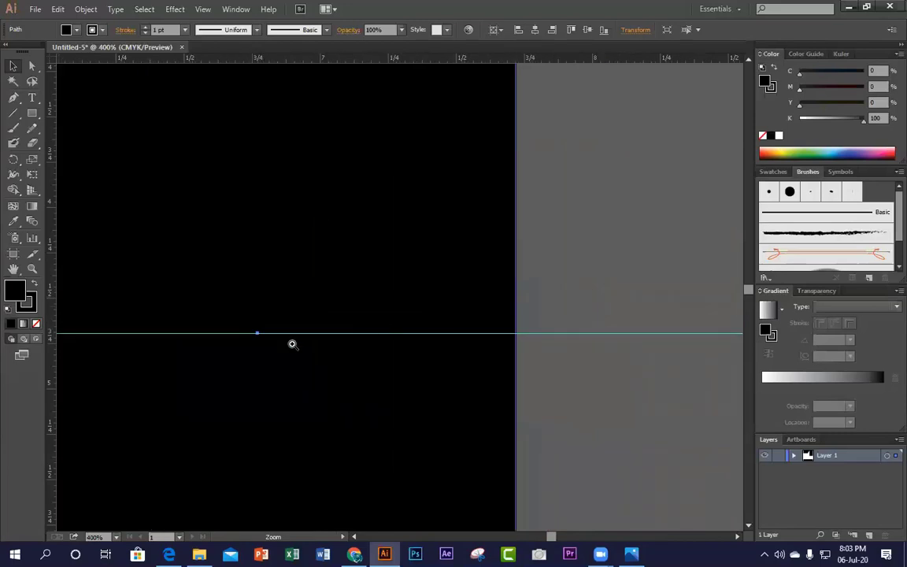
click(506, 320)
key(v)
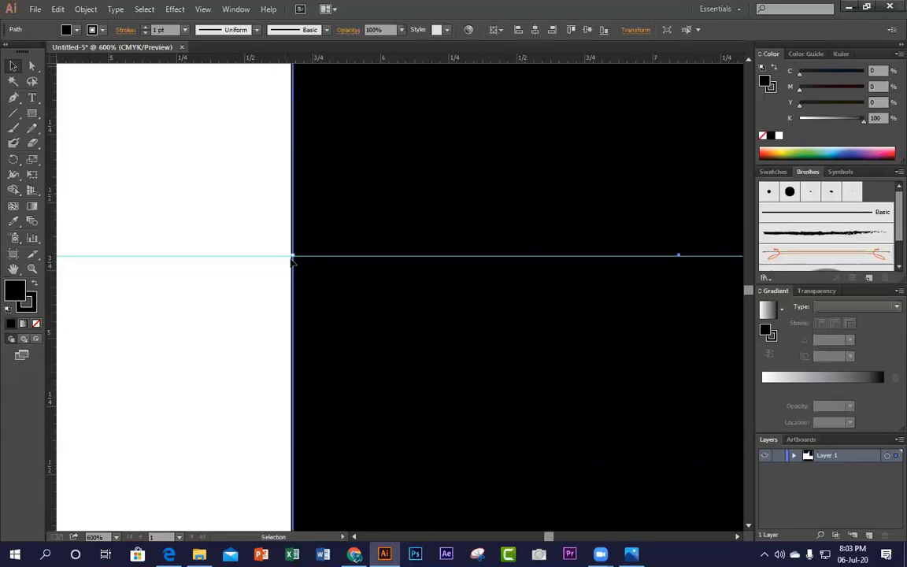
click(28, 303)
click(35, 324)
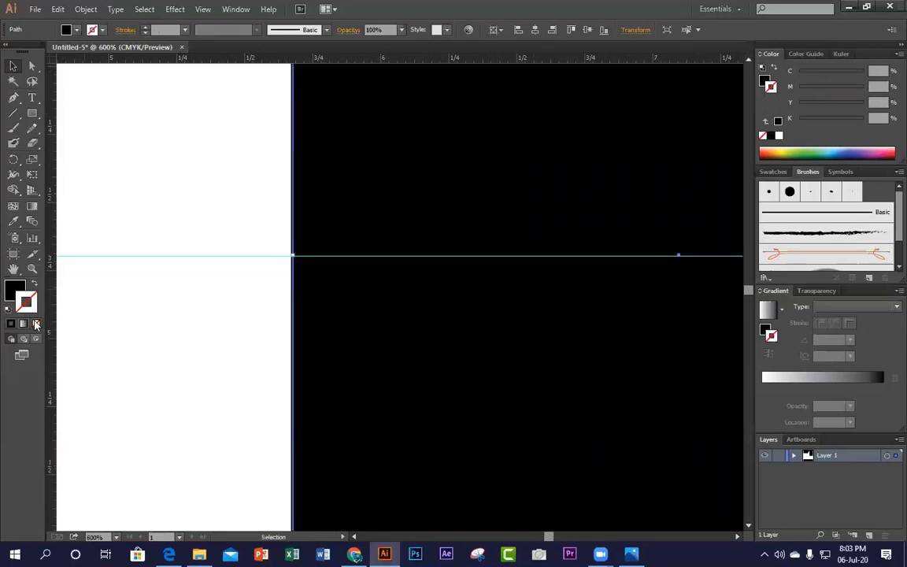
click(9, 293)
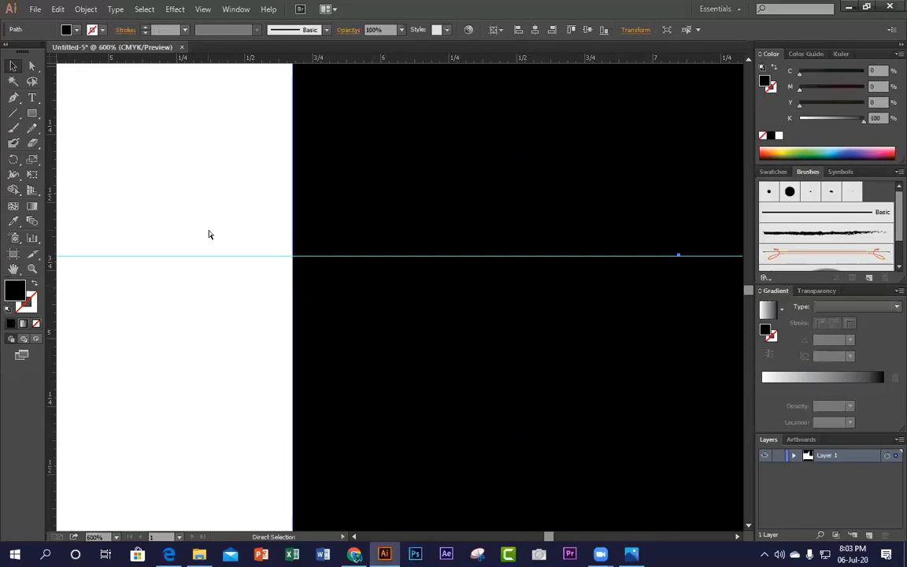
Step: Remove the stroke from the slanted banner and deselect it
ctrl+alt+click(208, 233)
ctrl+alt+click(209, 233)
ctrl+alt+click(318, 328)
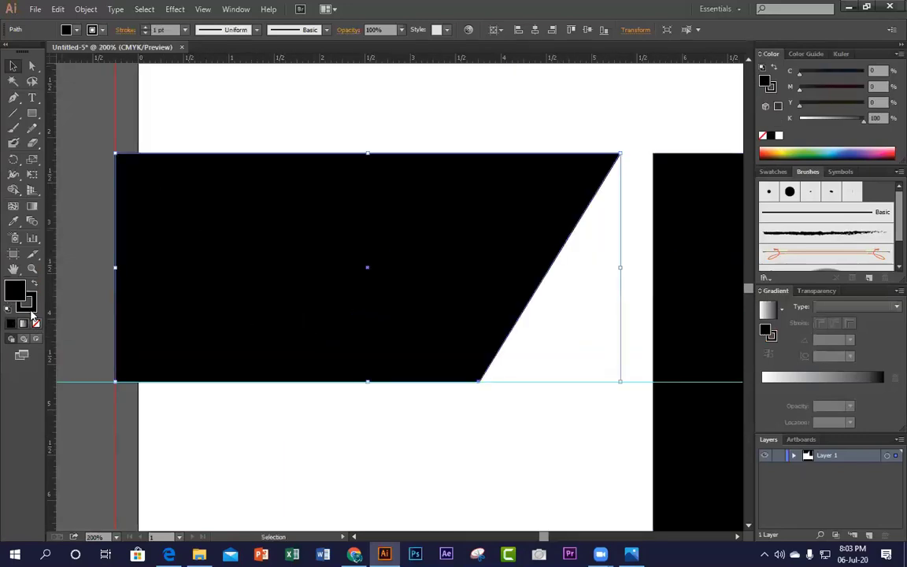
click(294, 433)
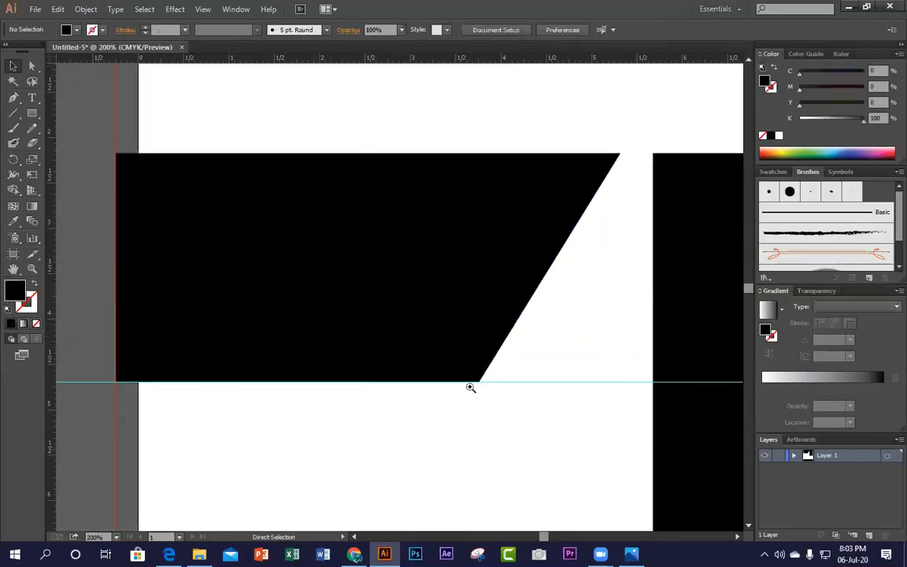
Step: Inspect the tall right rectangle's middle point and lower edge against the guides up close, leaving the rectangle selected
ctrl+click(470, 386)
ctrl+click(469, 382)
ctrl+click(391, 357)
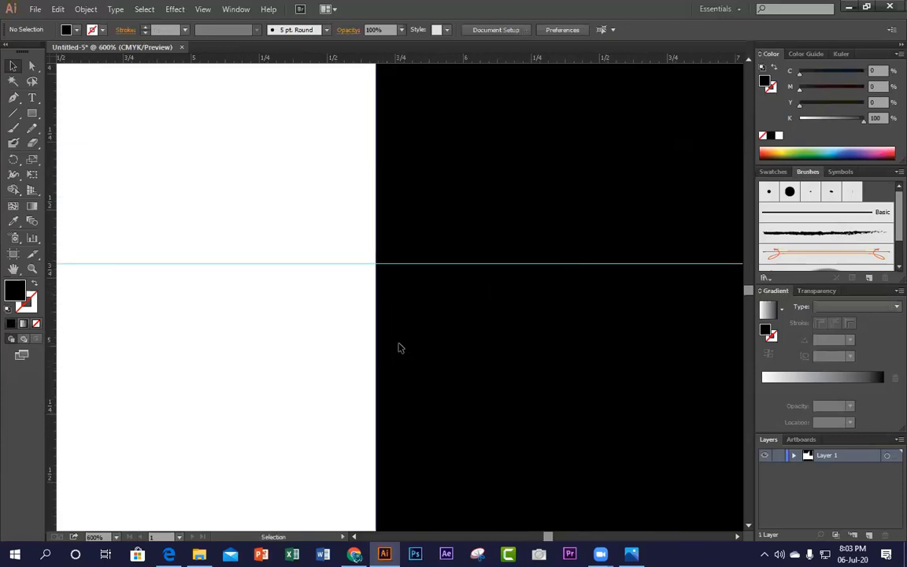
click(399, 347)
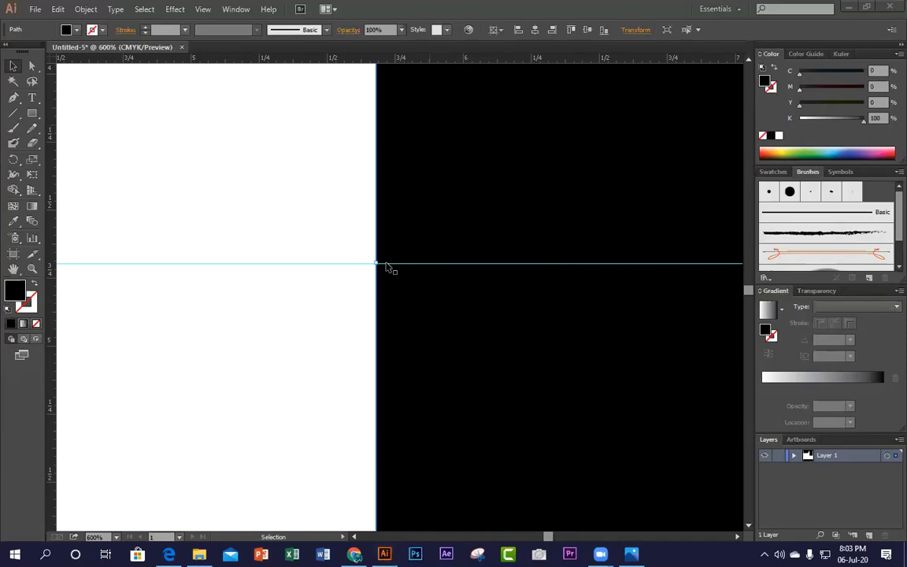
ctrl+alt+click(467, 352)
ctrl+alt+click(466, 352)
ctrl+alt+click(467, 351)
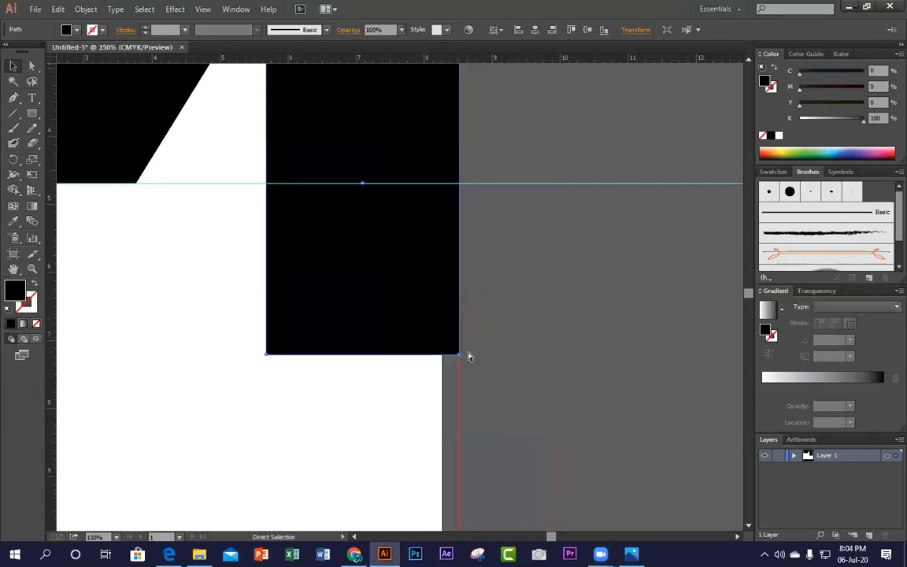
ctrl+click(476, 251)
click(533, 276)
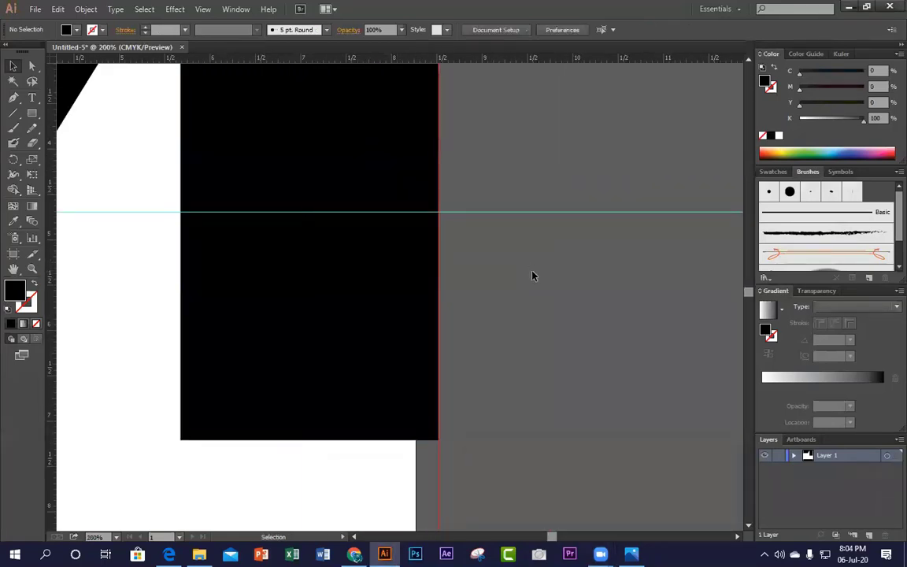
click(358, 251)
scroll(612, 290, left, 3)
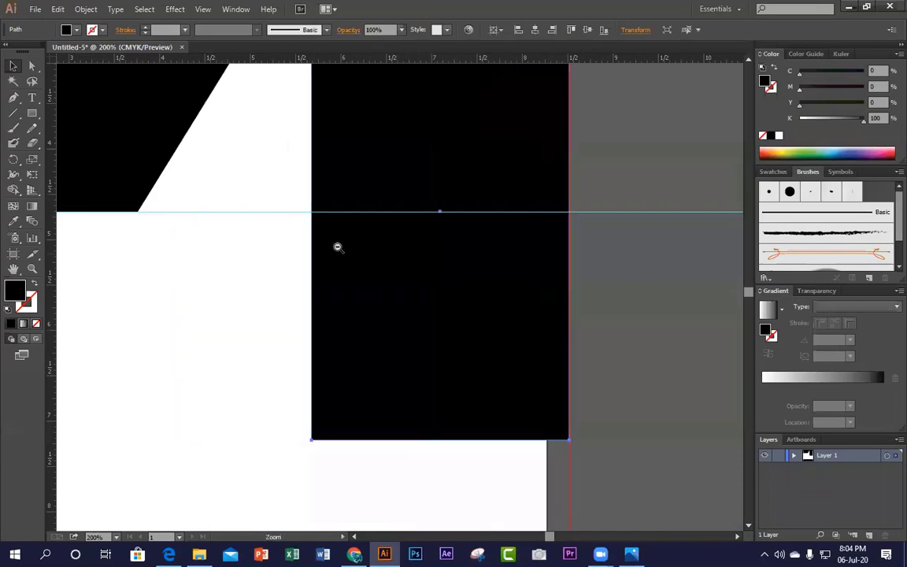
key(ctrl+minus)
key(ctrl+minus)
key(ctrl+plus)
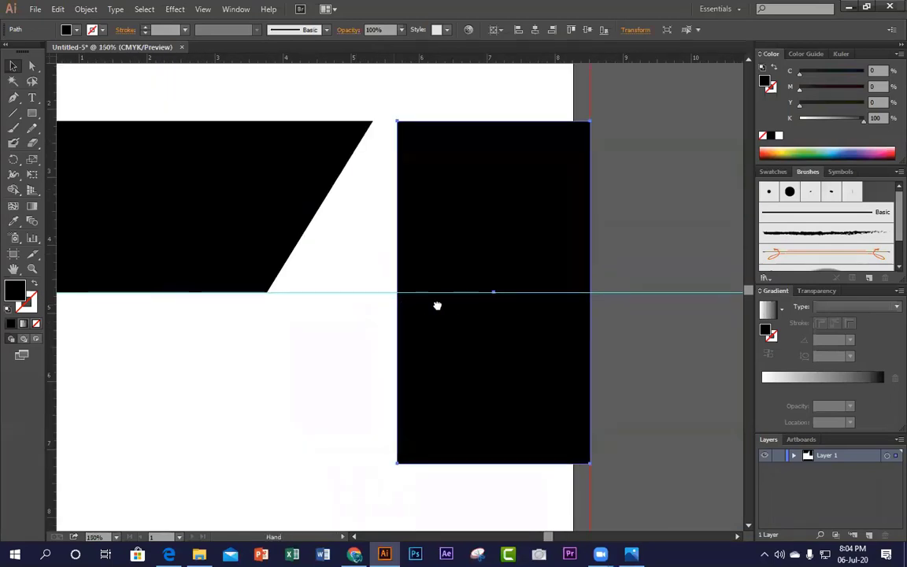
scroll(435, 305, left, 2)
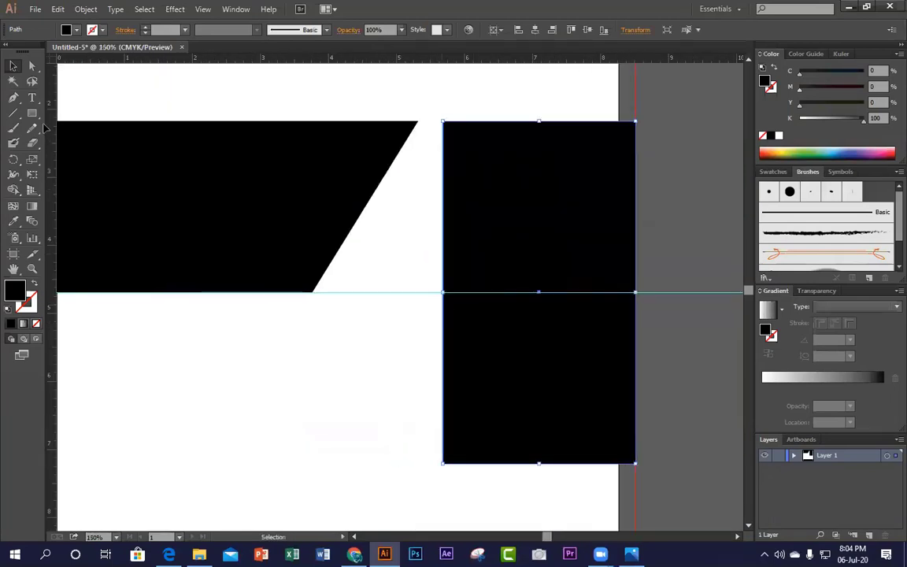
Step: Try to add an anchor point on the tall rectangle's left edge where it crosses the horizontal guide
key(ctrl+shift+a)
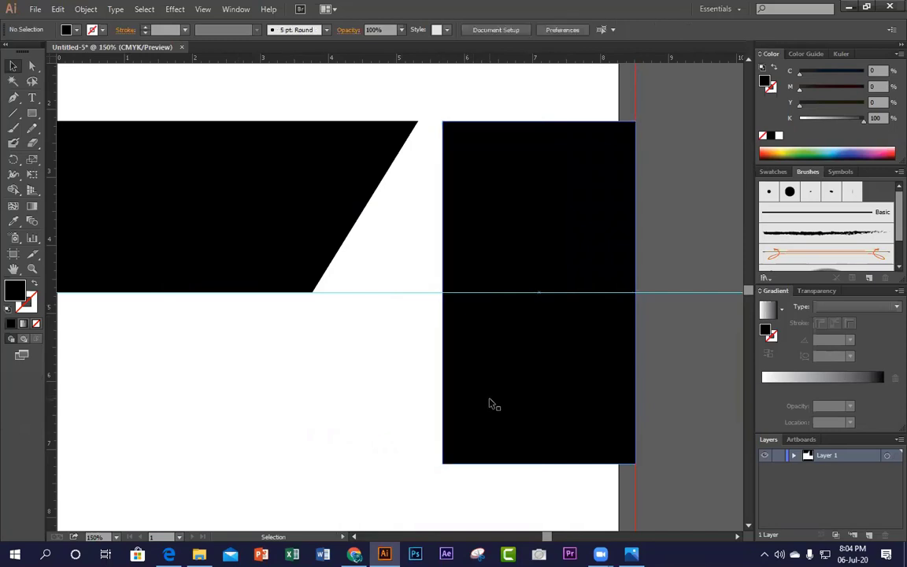
click(488, 403)
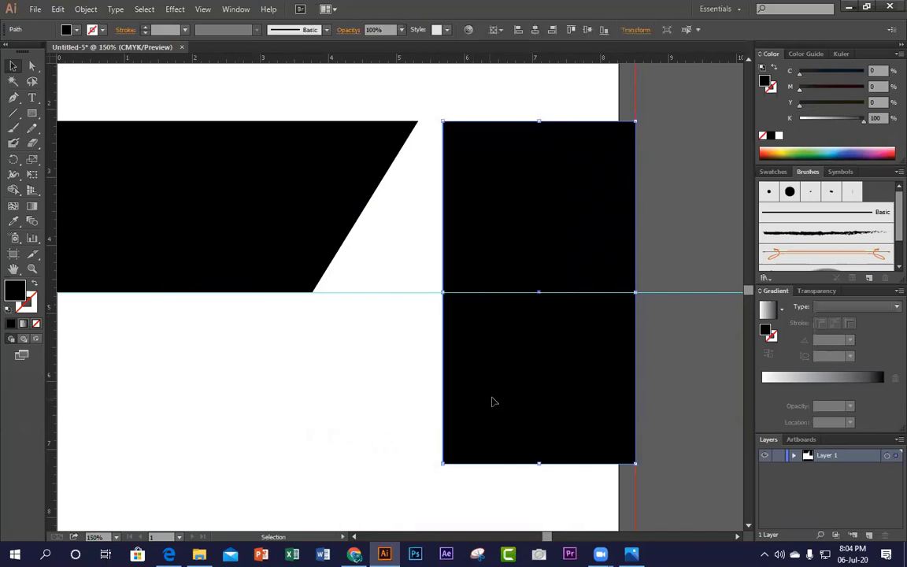
click(415, 262)
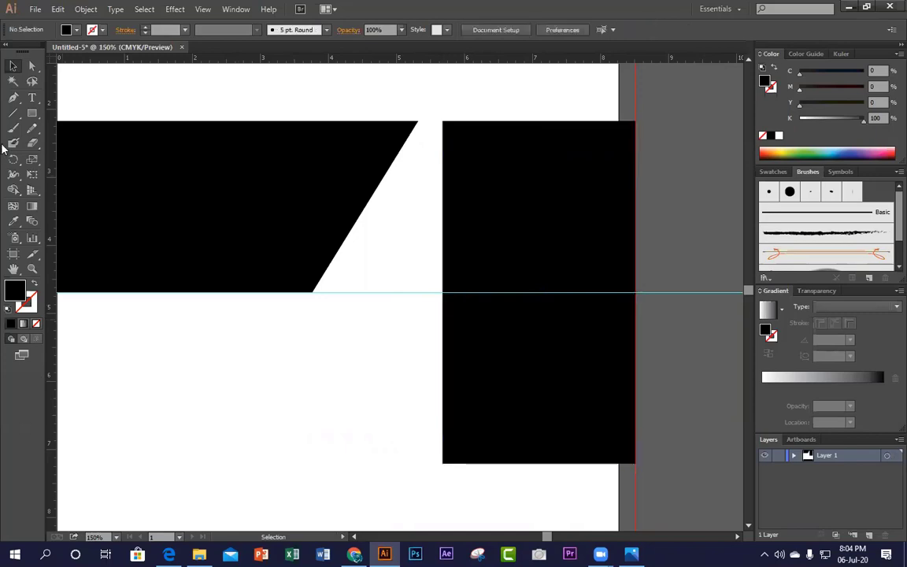
click(16, 99)
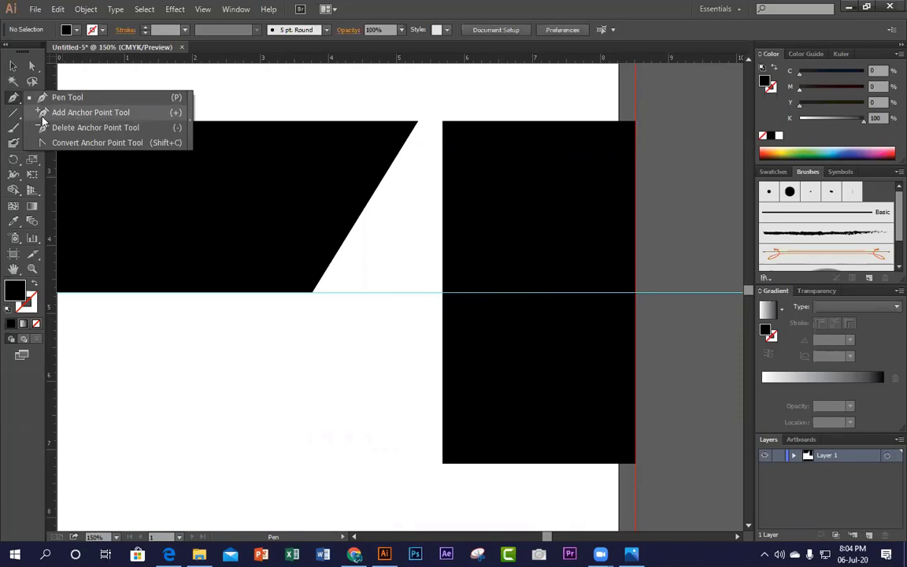
click(11, 98)
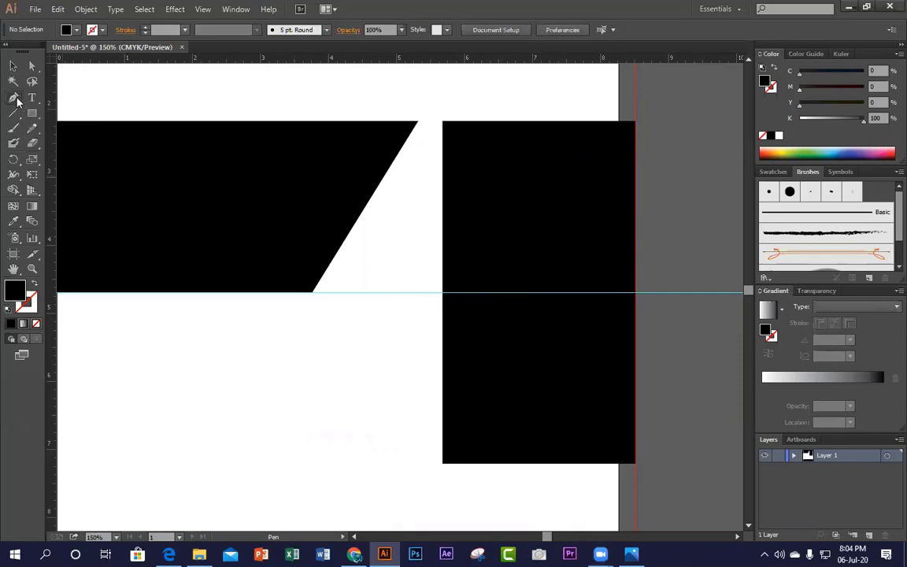
drag(16, 100, 62, 122)
click(71, 115)
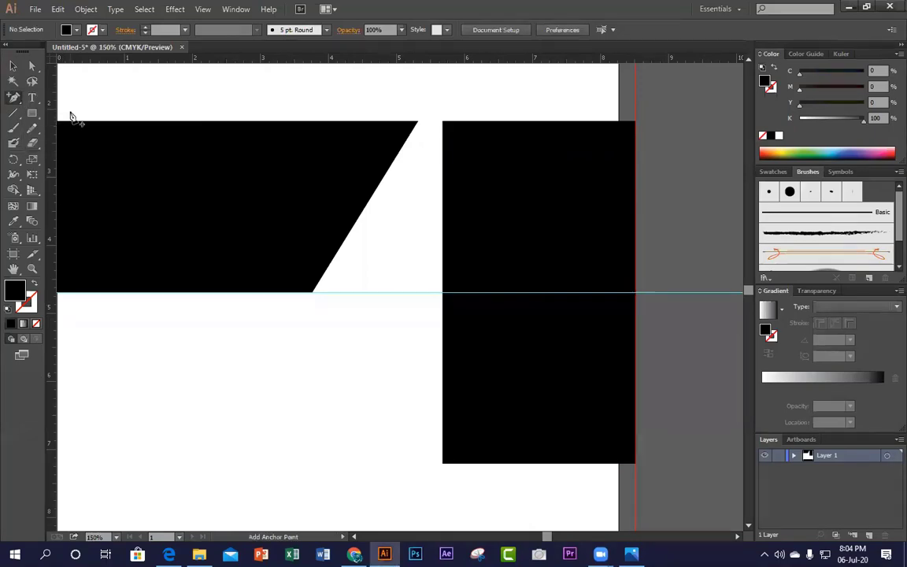
click(444, 293)
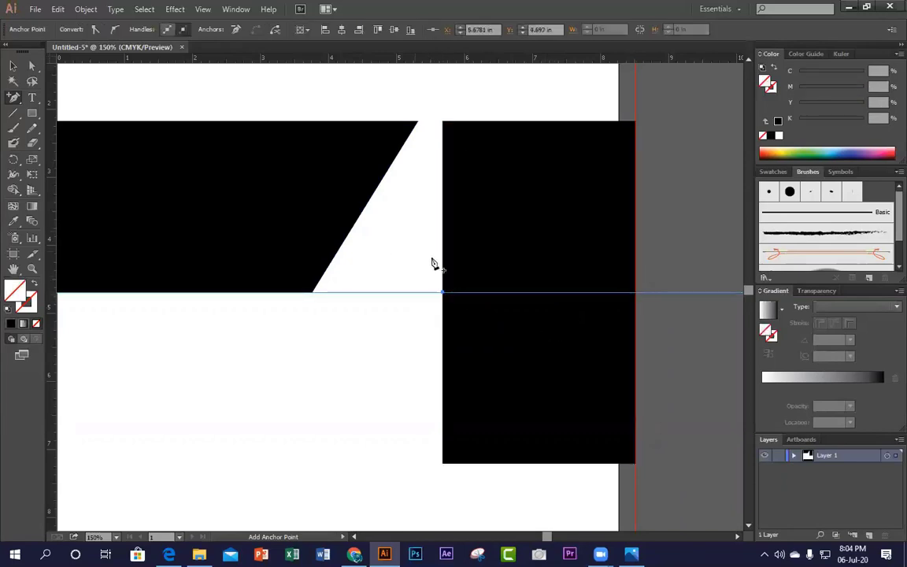
Step: Try to move the middle of the tall rectangle's left edge outward with Direct Selection, and undo the move
click(33, 66)
click(312, 369)
drag(391, 272, 408, 325)
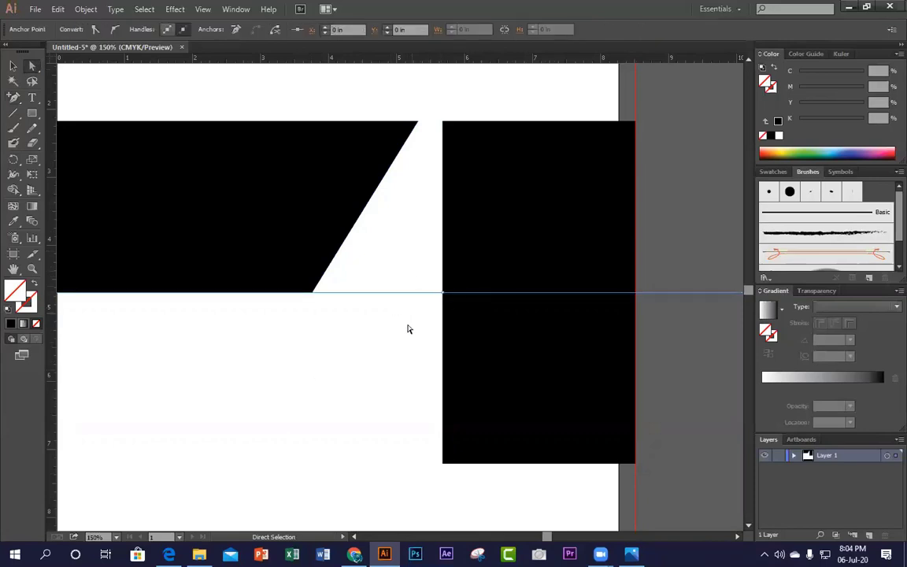
click(409, 323)
click(465, 258)
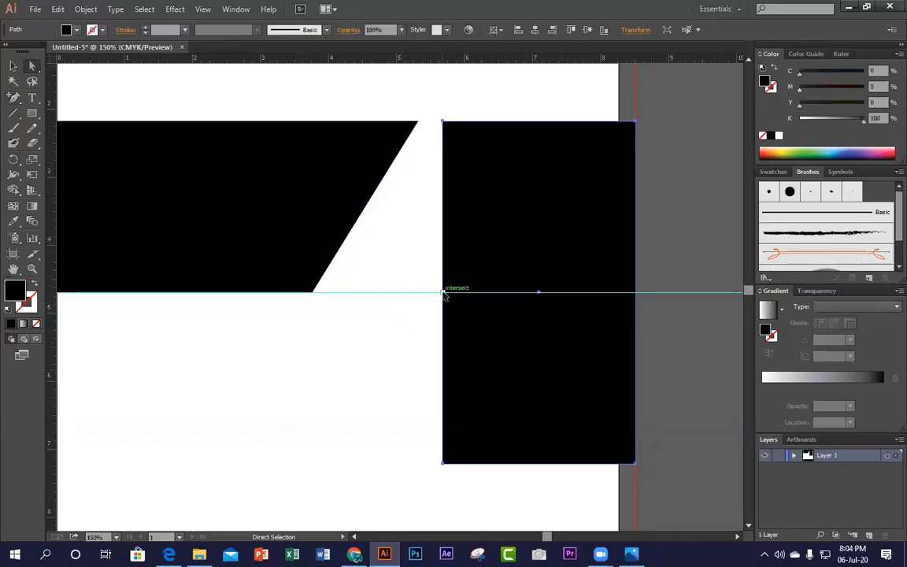
drag(443, 292, 429, 293)
key(ctrl+z)
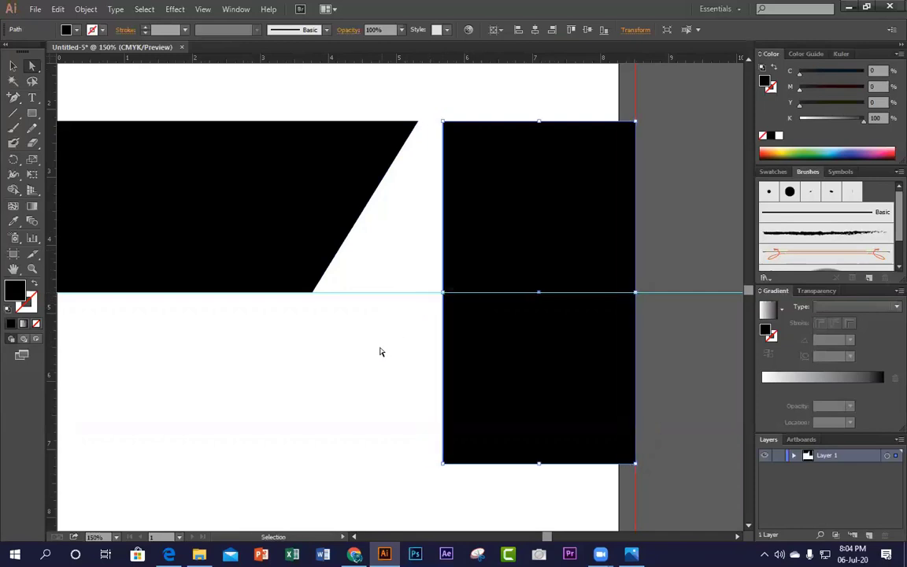
Step: Deselect everything and lock the guides
click(382, 347)
right_click(385, 345)
click(360, 323)
drag(375, 283, 393, 347)
right_click(364, 319)
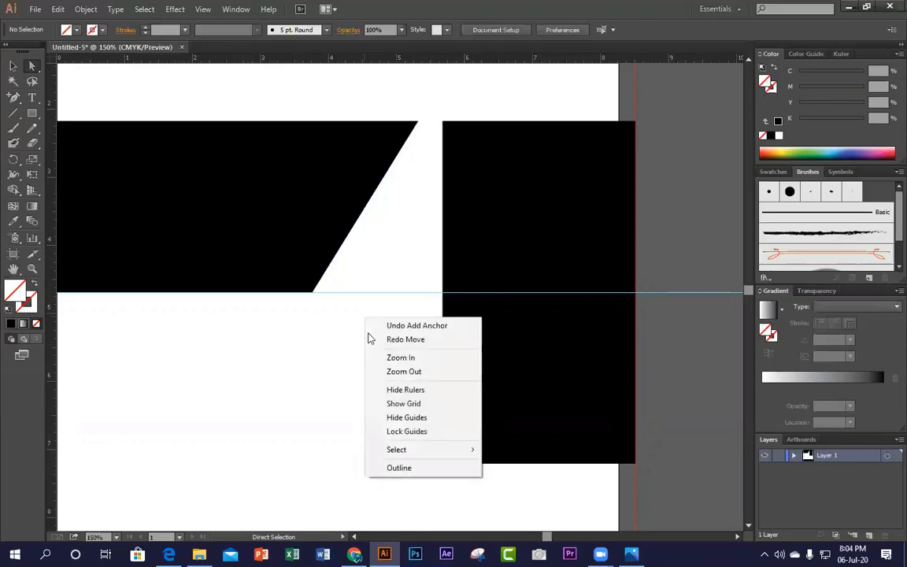
click(405, 432)
Step: Add an anchor point to the tall rectangle's left edge where it crosses the horizontal guide
click(484, 355)
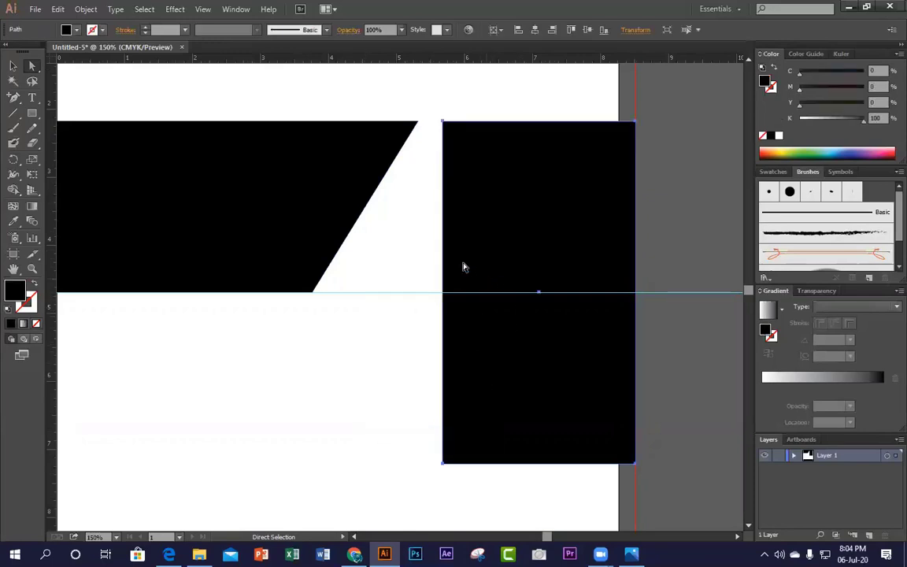
click(313, 402)
key(plus)
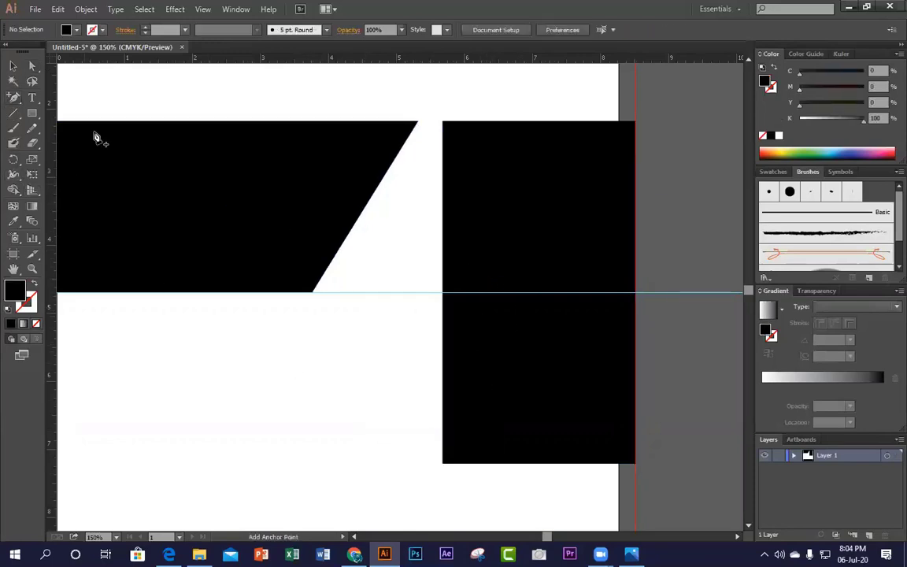
click(443, 293)
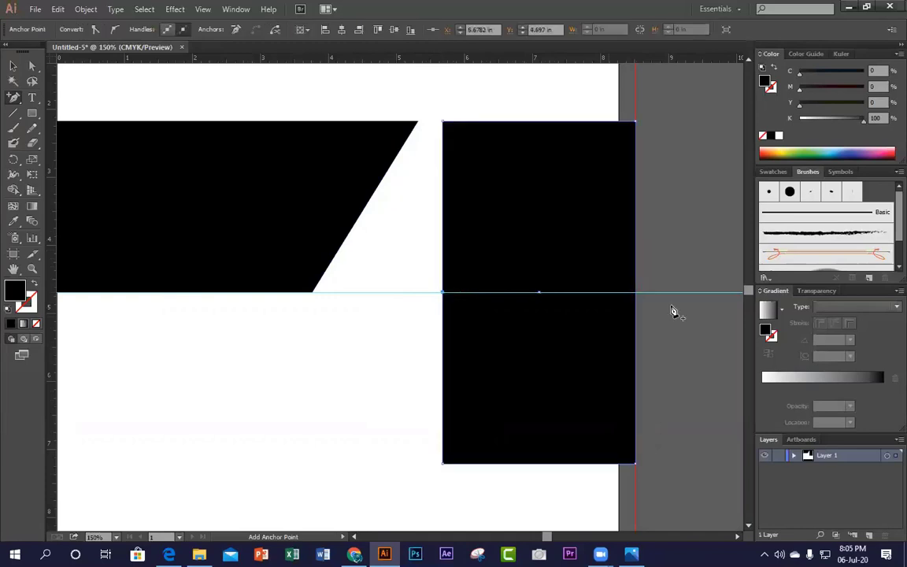
Step: Move the new anchor point left along the guide so the upper edge runs parallel to the banner's slanted end
click(31, 68)
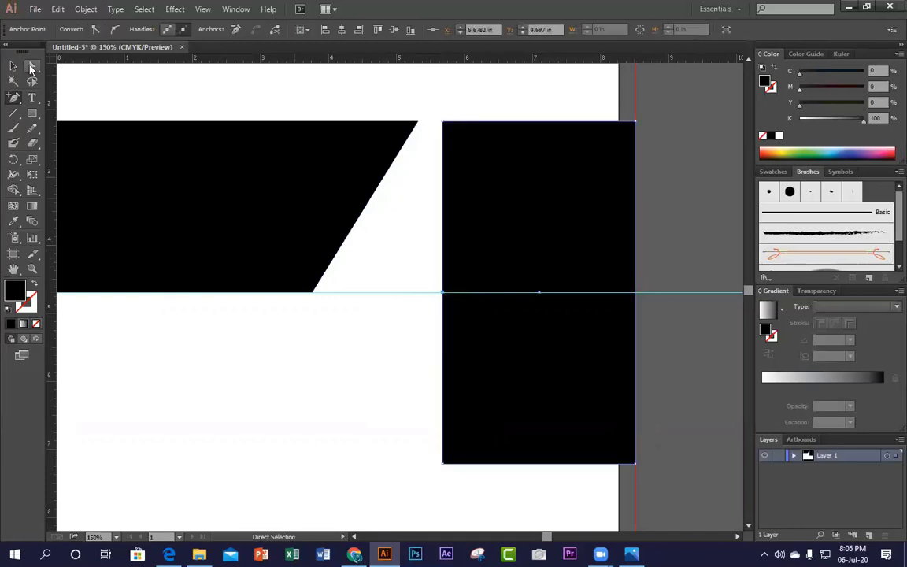
click(443, 294)
drag(444, 294, 339, 299)
click(322, 356)
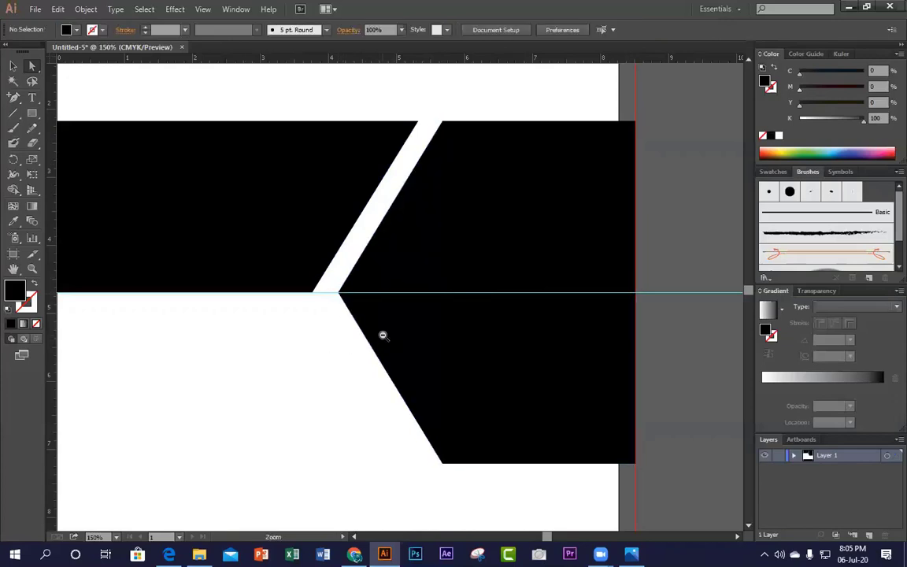
Step: Compare the whole page layout with the Radiology-Flyer-Design.jpg reference in Photos, checking the hexagon shapes, and return to Illustrator
ctrl+alt+click(383, 335)
ctrl+alt+click(383, 335)
ctrl+alt+click(383, 336)
ctrl+click(426, 304)
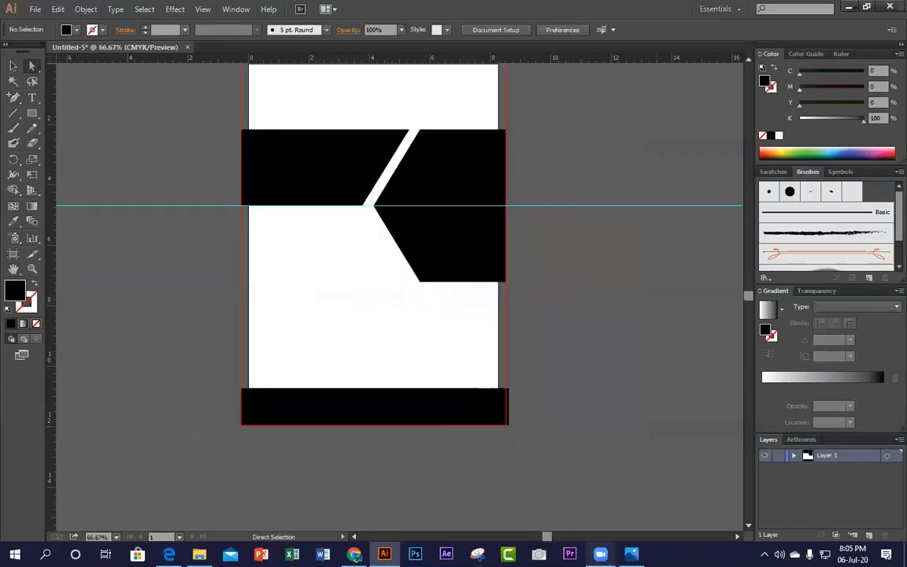
click(632, 553)
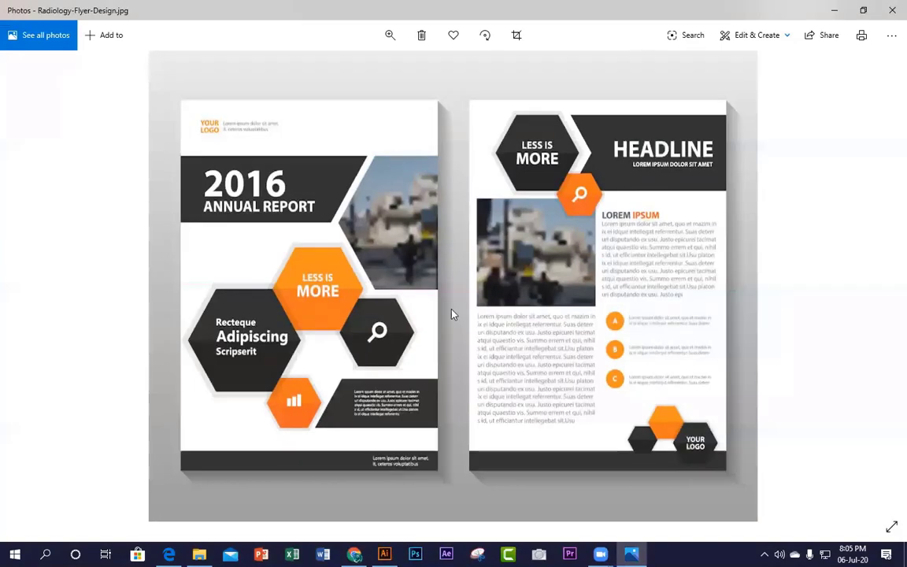
click(833, 10)
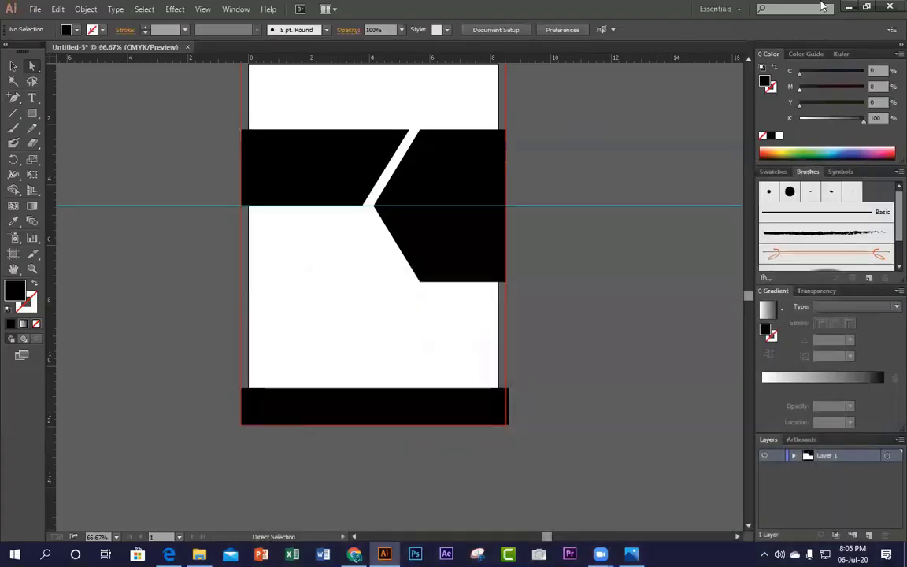
key(v)
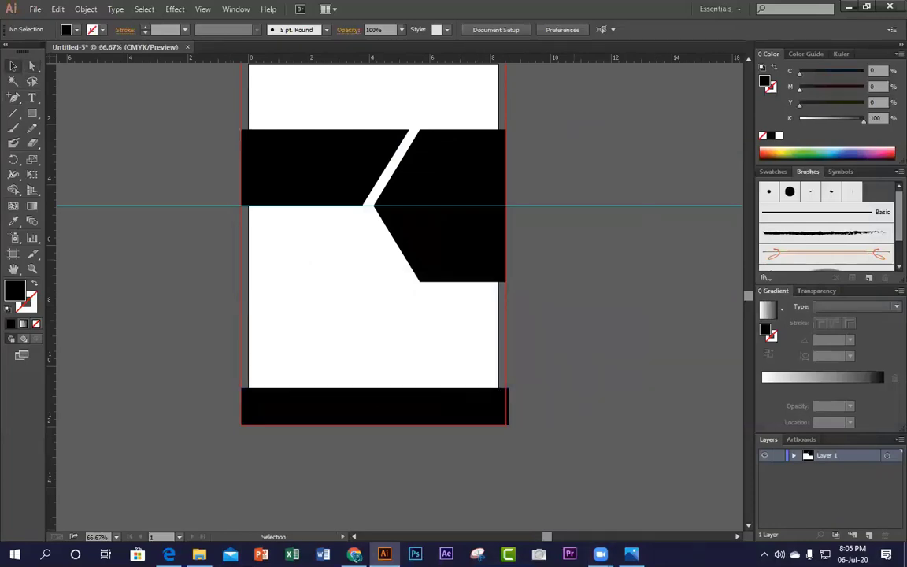
key(alt+Tab)
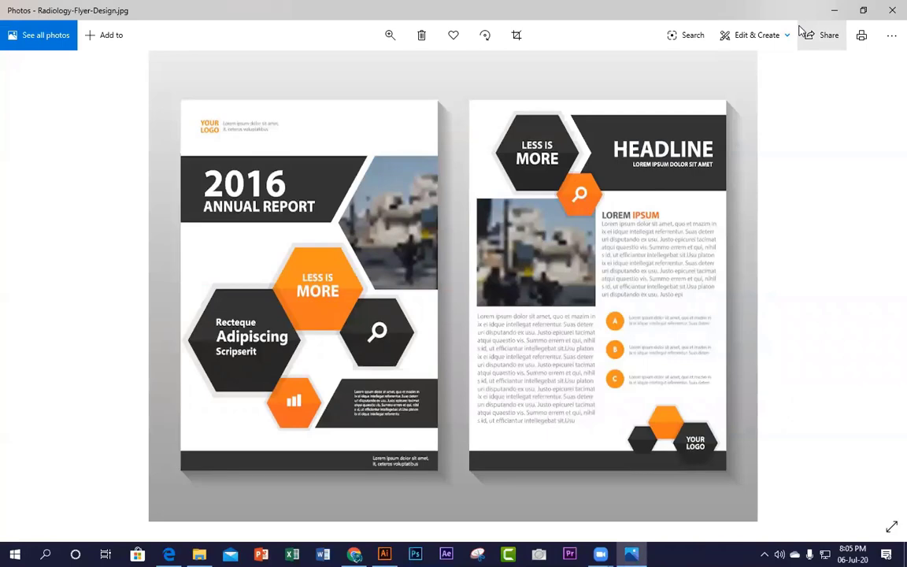
key(alt+Tab)
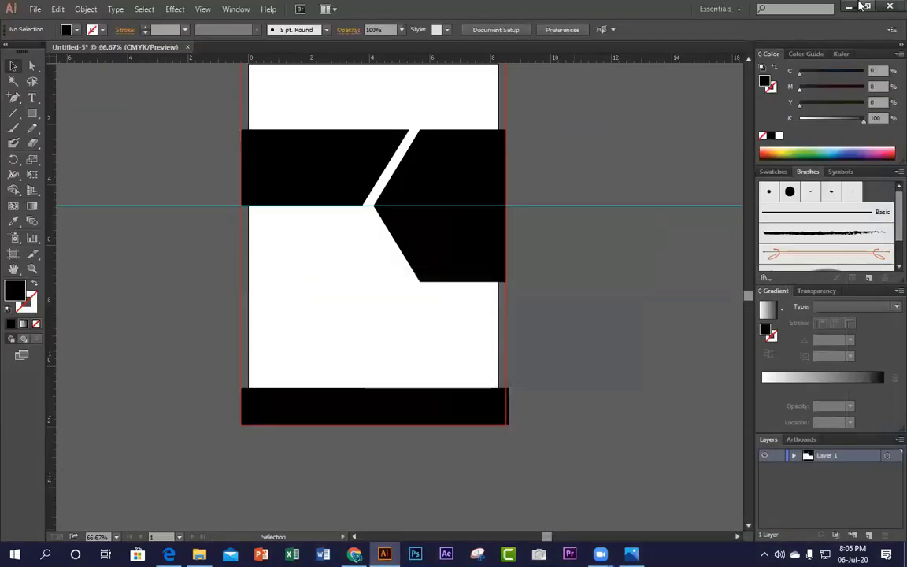
Step: Create a black six-sided polygon with a 1.7392 in radius in the white area below the slanted banner
click(32, 113)
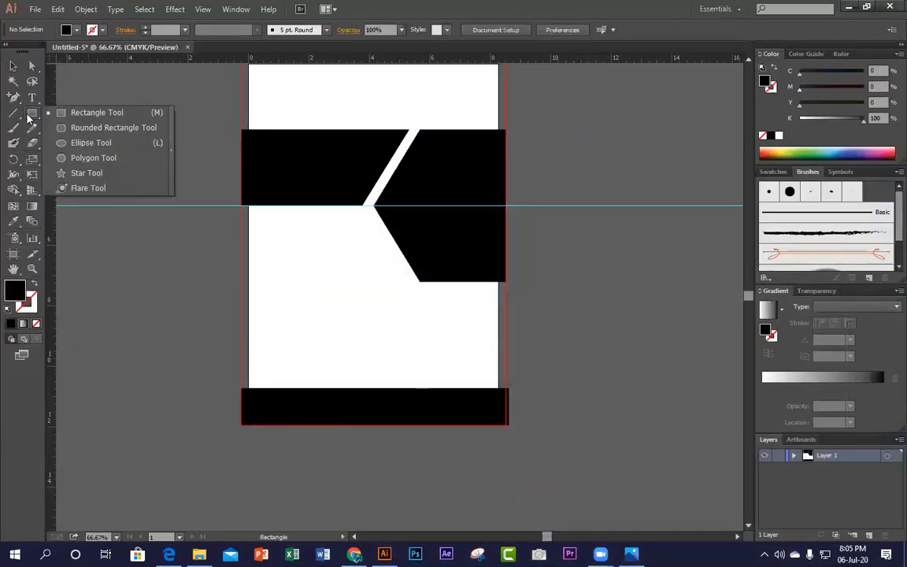
click(66, 158)
drag(285, 255, 314, 299)
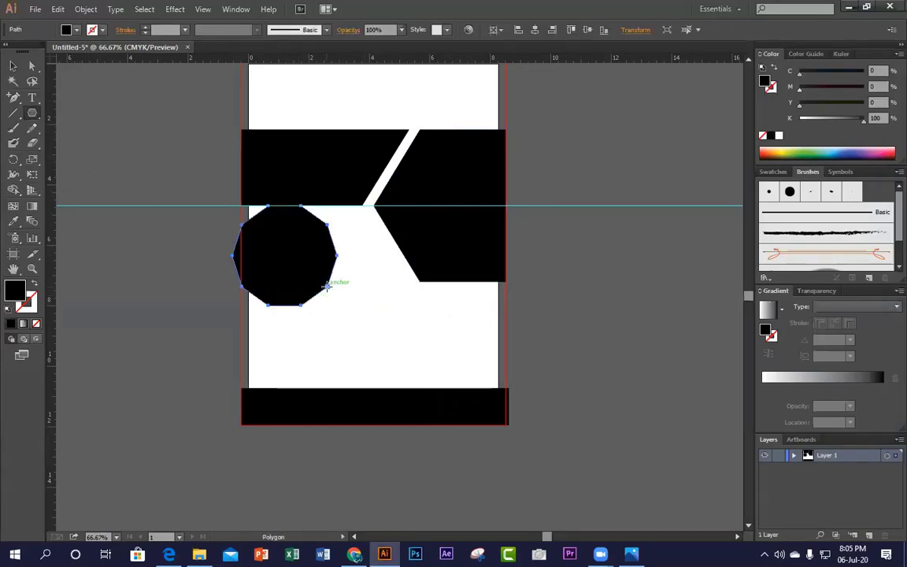
key(ctrl+z)
click(327, 287)
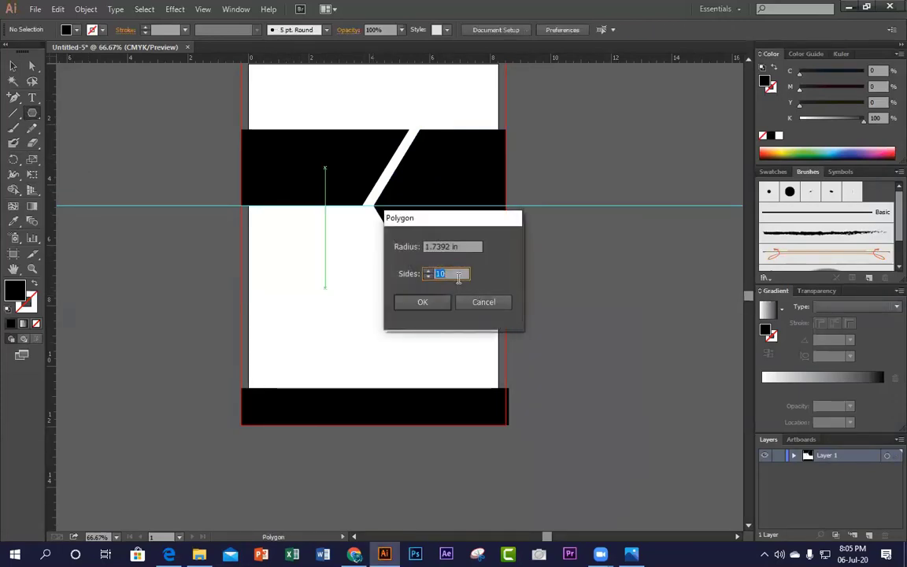
text(6)
key(Return)
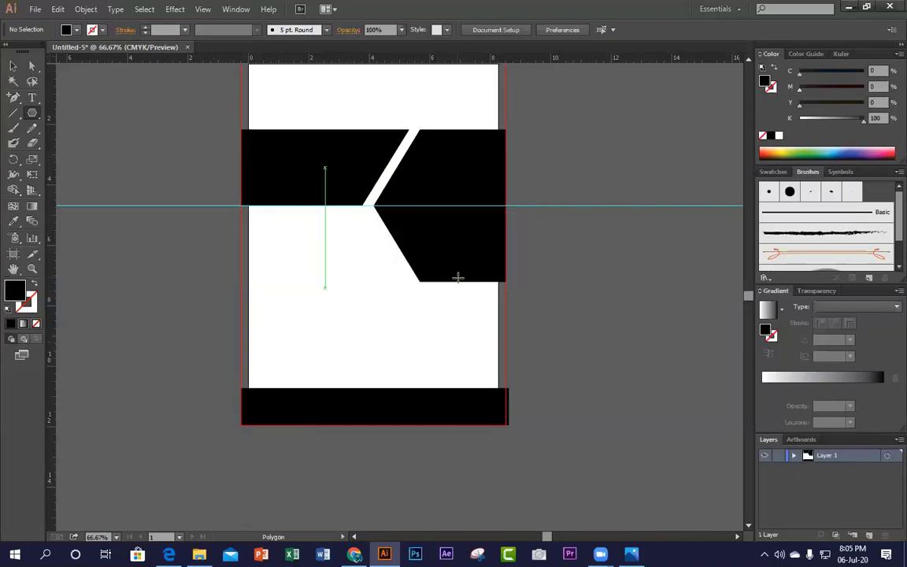
Step: Try rotating the hexagon freehand, and undo the rotation
click(14, 65)
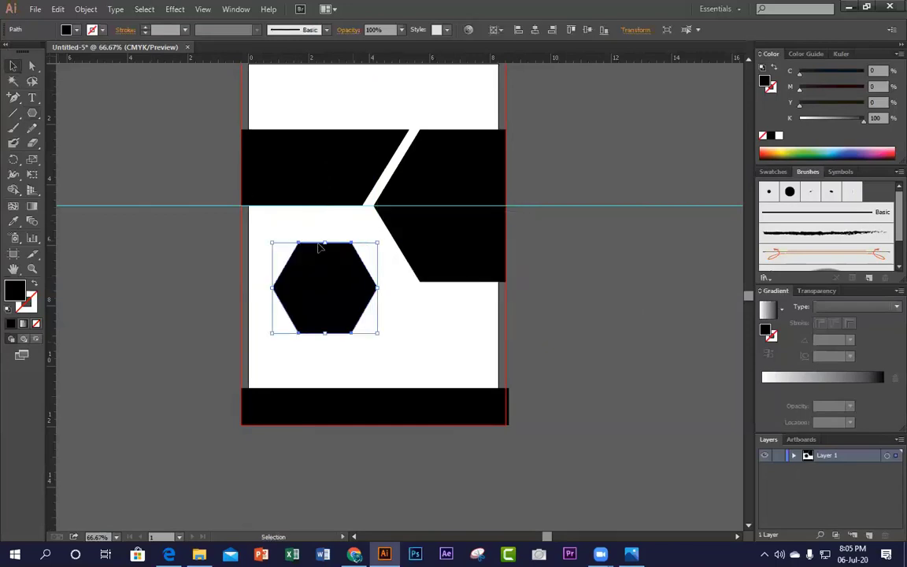
drag(379, 240, 405, 268)
key(ctrl+z)
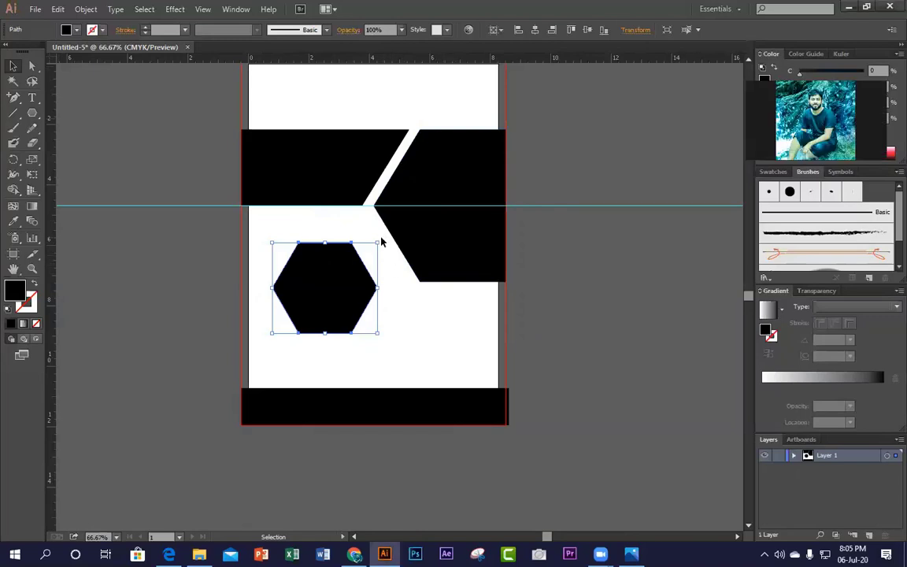
Step: Rotate the hexagon by exactly 90° with a preview, and leave it selected
right_click(331, 275)
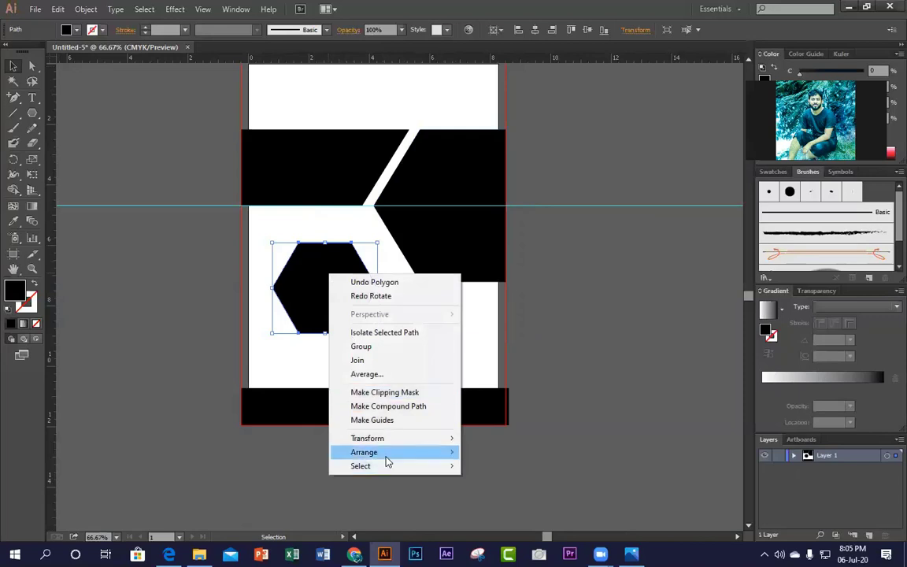
mouse_move(420, 446)
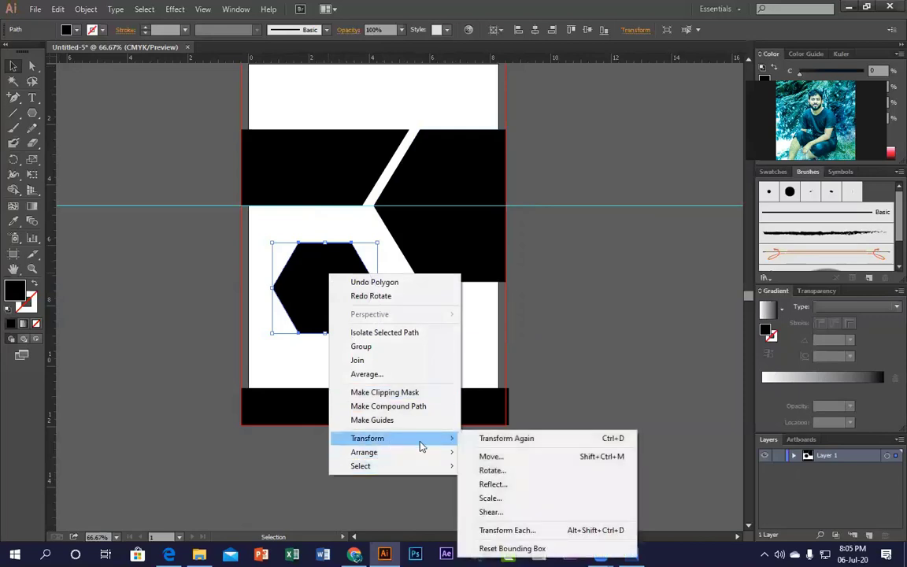
click(506, 470)
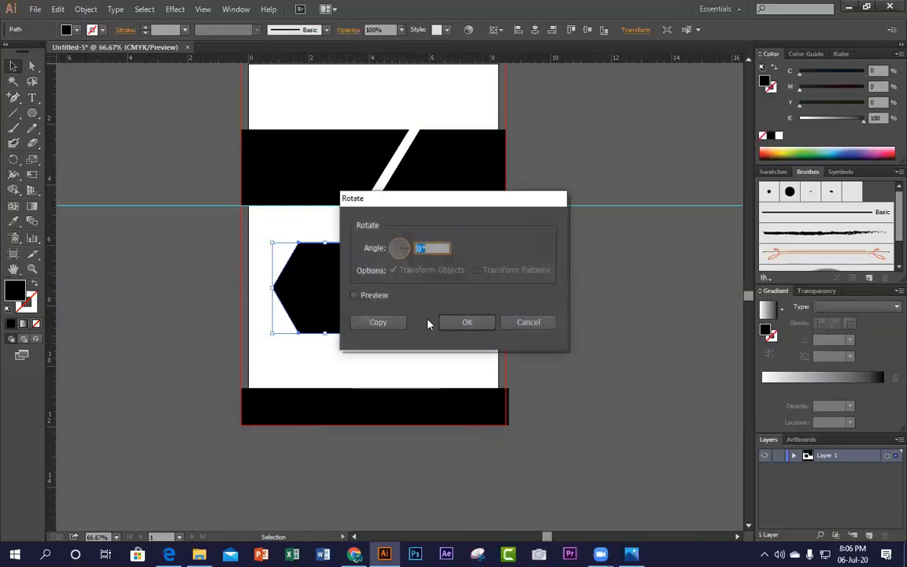
drag(453, 203, 603, 223)
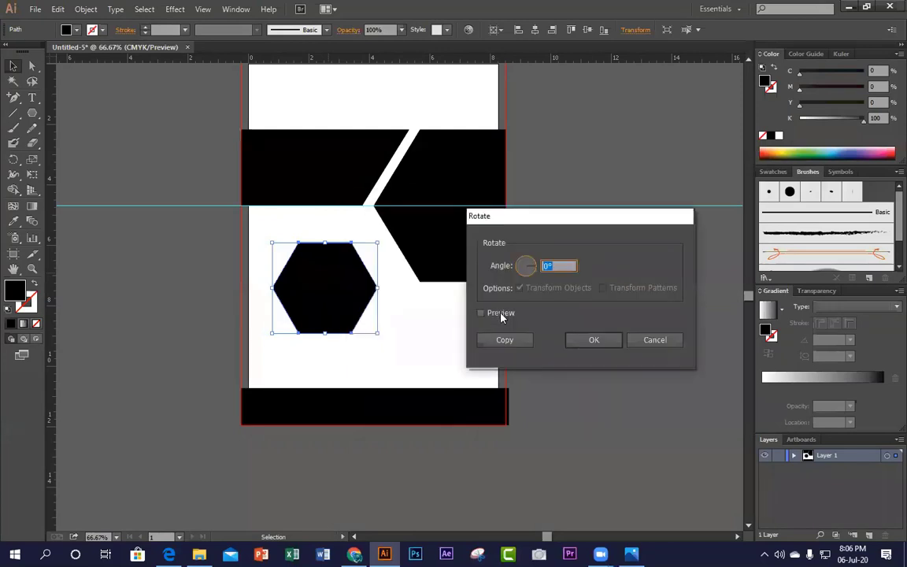
click(481, 313)
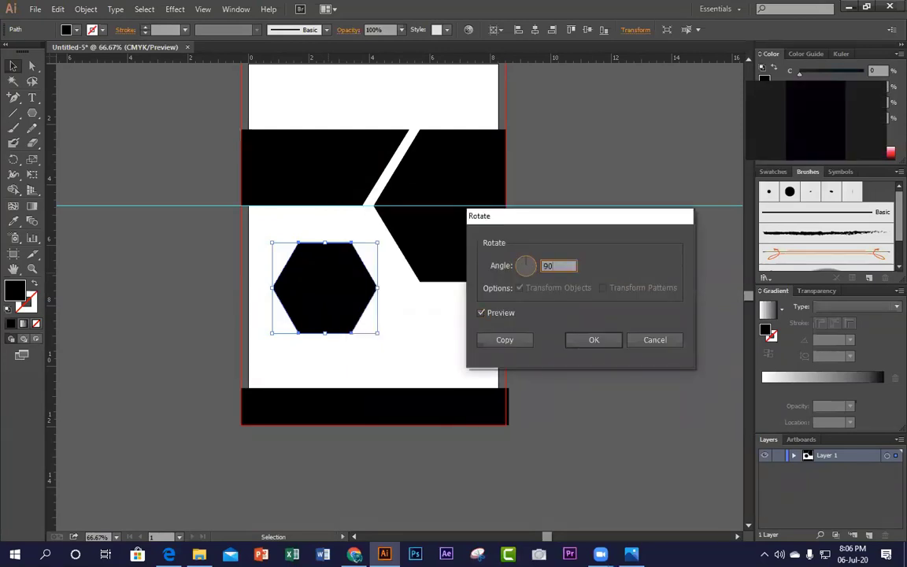
click(481, 313)
click(481, 312)
click(596, 340)
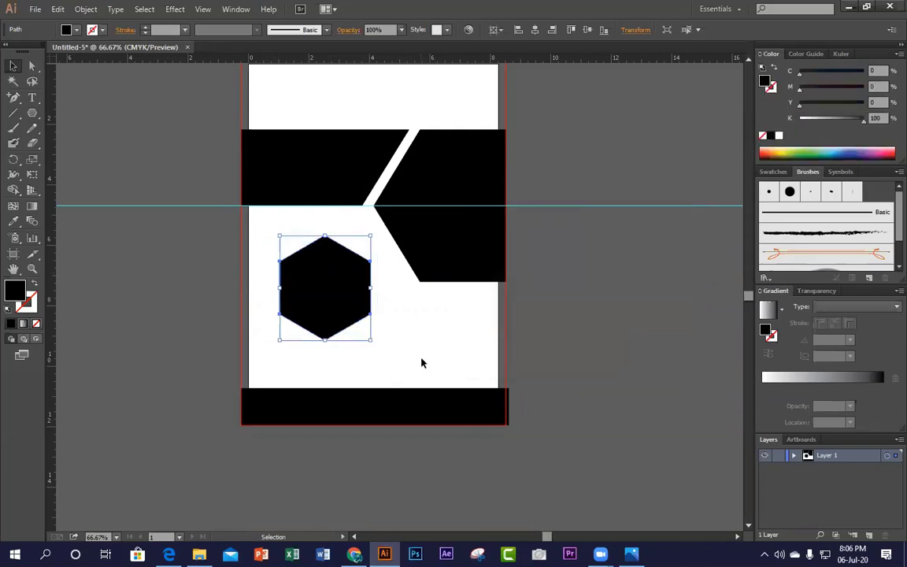
click(423, 354)
click(315, 273)
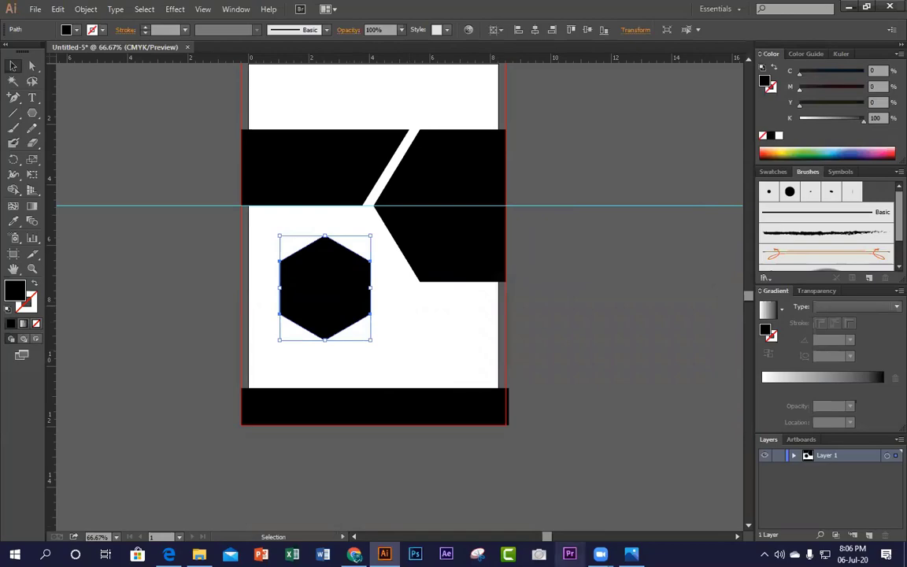
Step: Compare the rotated hexagon with the Radiology-Flyer-Design.jpg reference in Photos, return to Illustrator and delete the hexagon
click(630, 554)
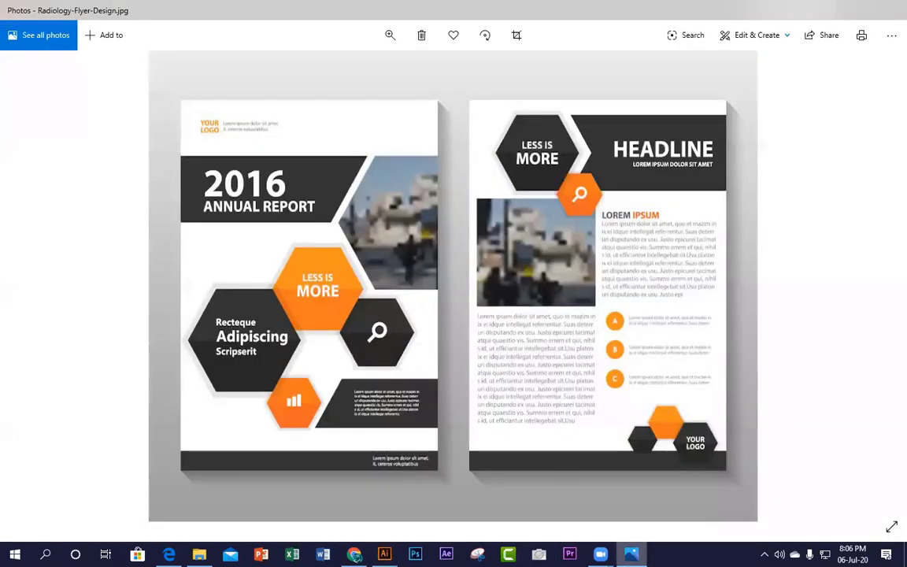
key(alt+Tab)
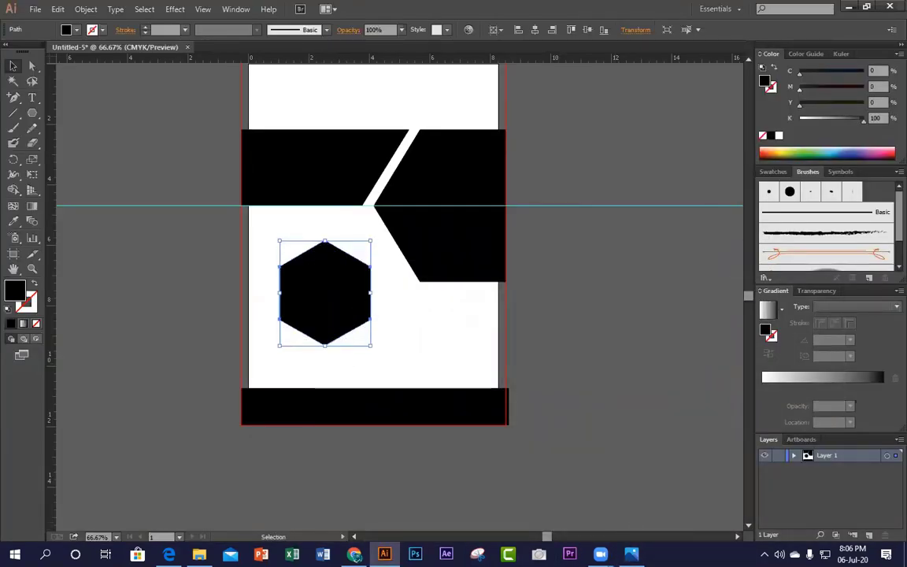
key(alt+Tab)
key(alt+Tab)
key(Delete)
Step: Draw a black flat-topped hexagon about 2.9 in wide and position it near the left edge of the white area, above the footer bar
click(32, 113)
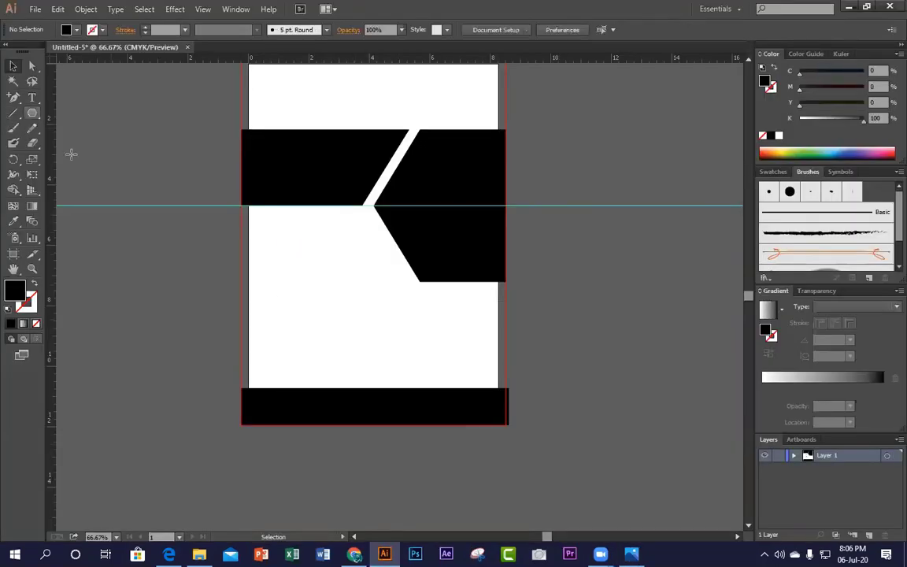
drag(297, 276, 325, 305)
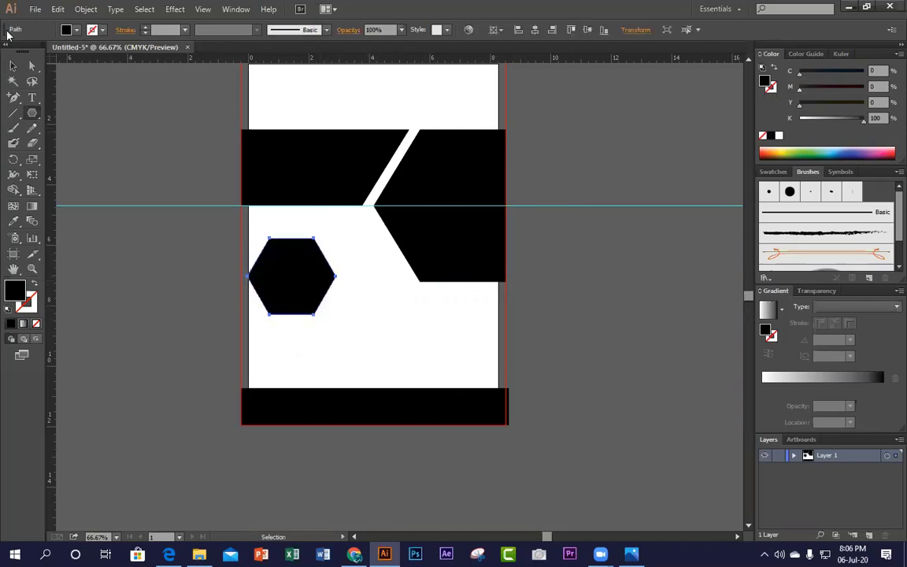
key(v)
click(324, 340)
click(325, 340)
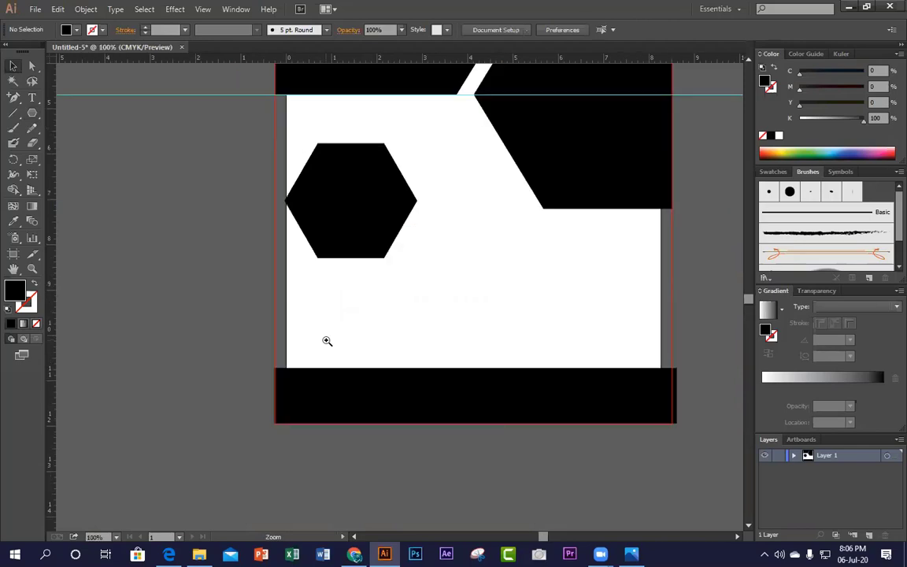
click(320, 323)
drag(319, 323, 206, 391)
drag(323, 203, 362, 282)
scroll(395, 324, up, 4)
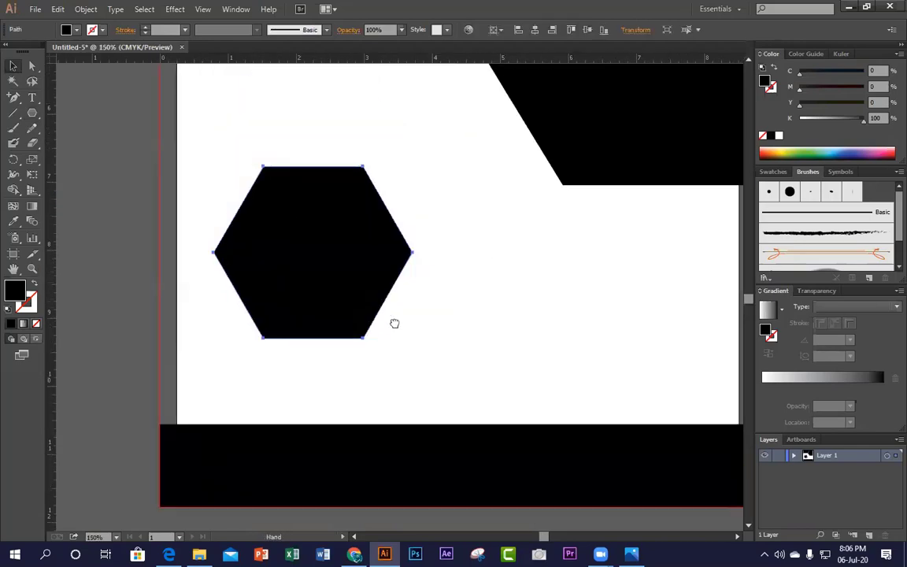
drag(347, 379, 353, 385)
scroll(587, 302, down, 1)
Step: Check the hexagon borders in the flyer reference and give the black hexagon a light grey stroke of 10 pt with K at 7%
click(631, 554)
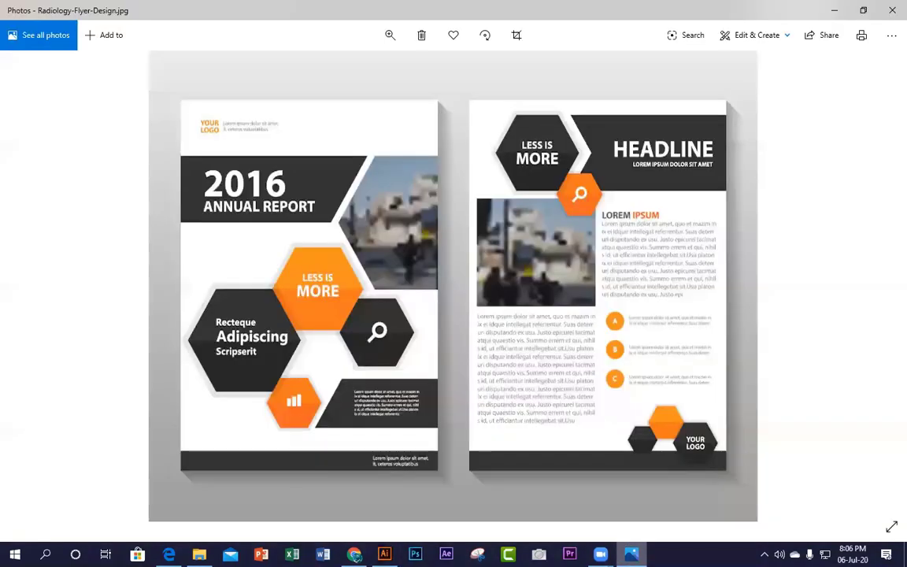
key(alt+Tab)
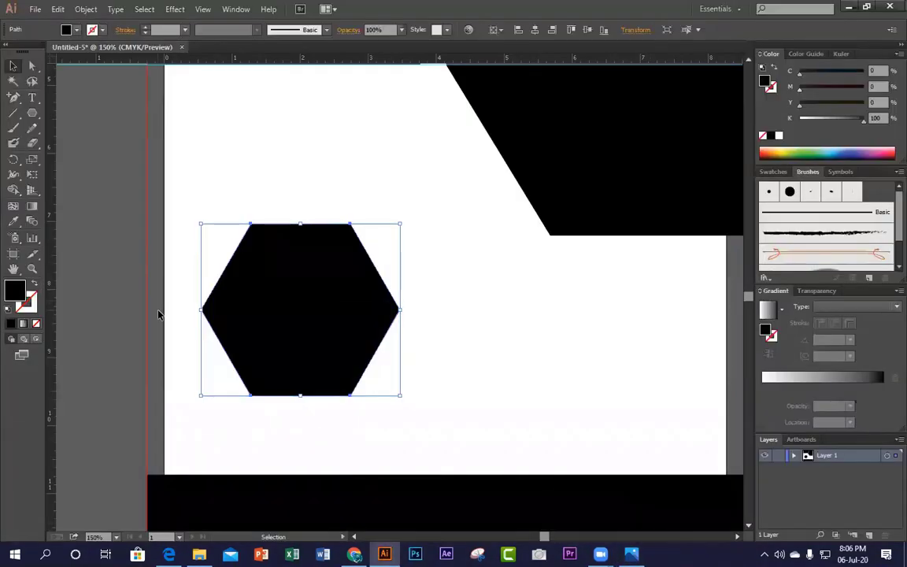
click(135, 285)
click(280, 298)
click(27, 302)
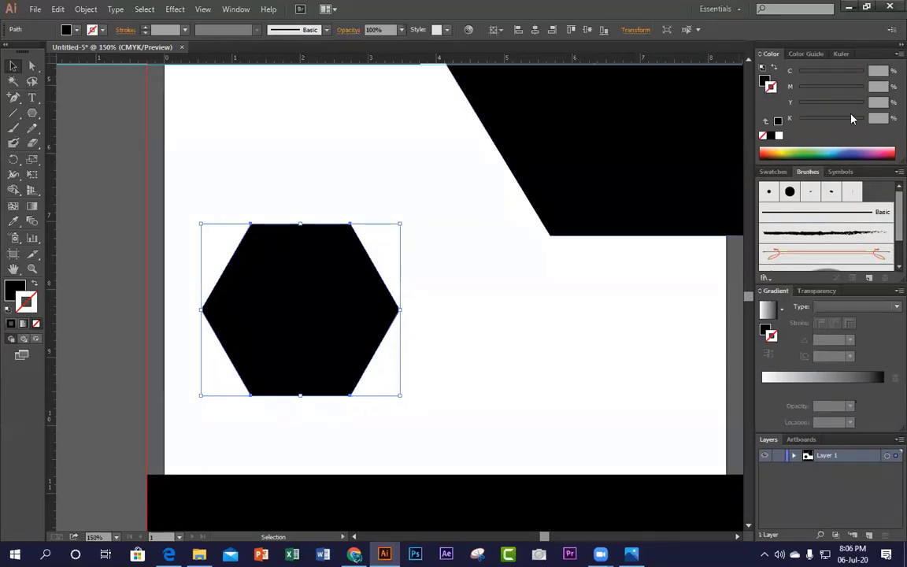
click(827, 119)
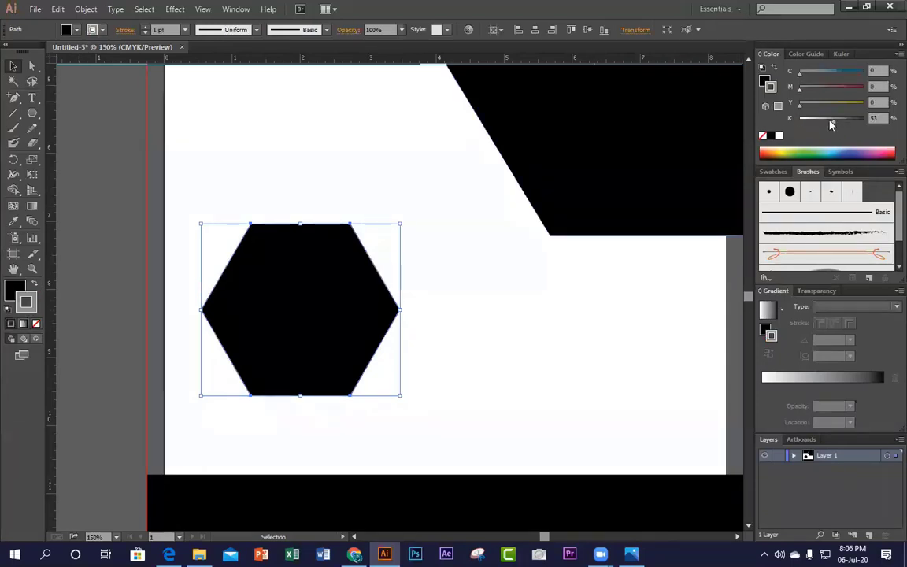
click(184, 29)
click(196, 210)
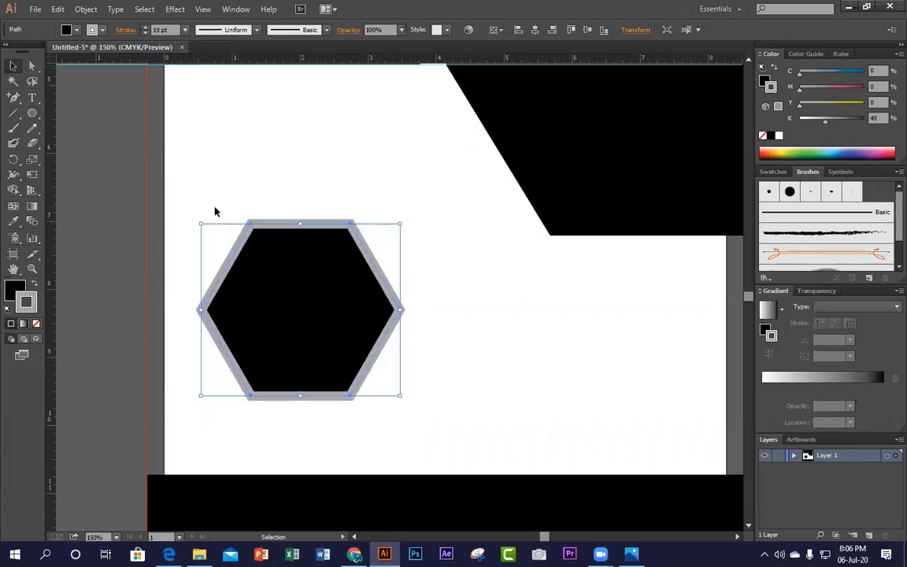
click(812, 120)
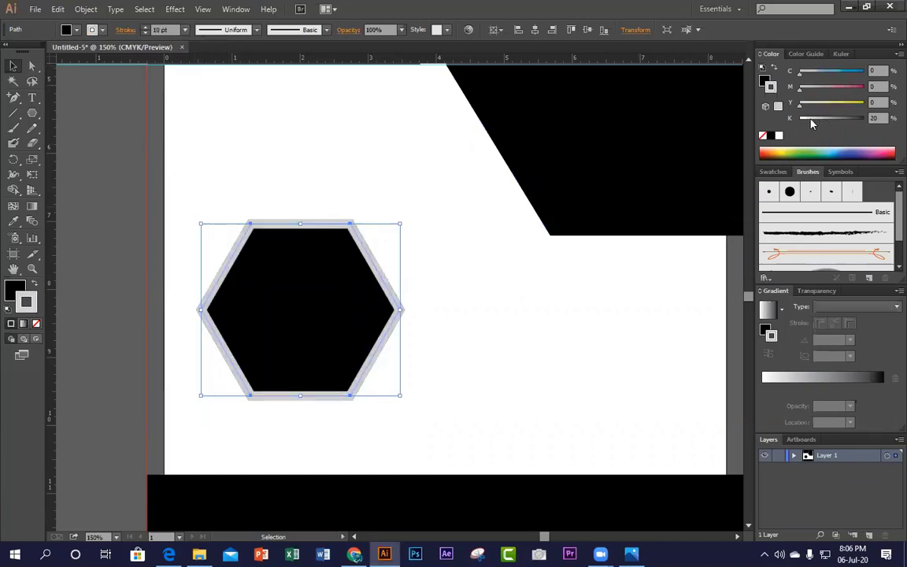
drag(810, 121, 803, 123)
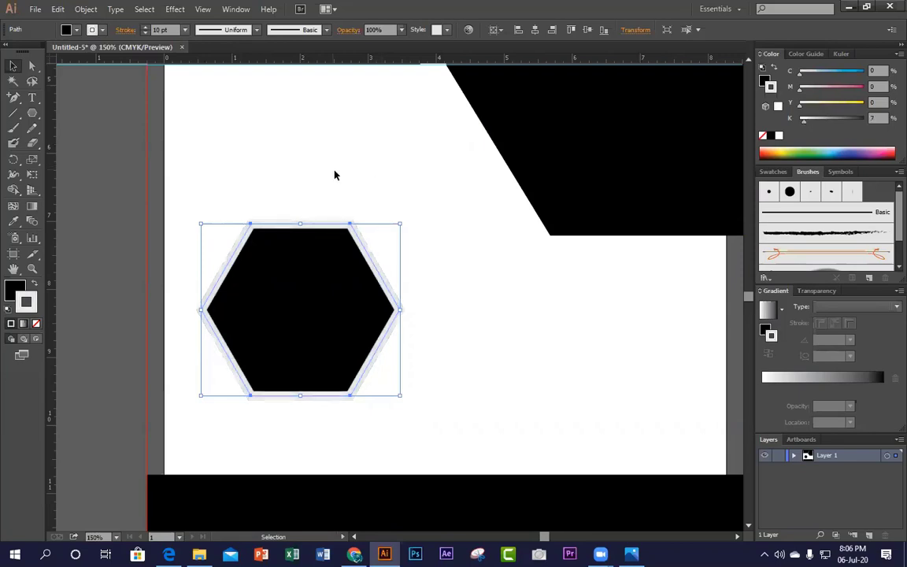
Step: Duplicate the black hexagon up and to its right, and scale the copy proportionally to about 2.45 in wide
click(631, 554)
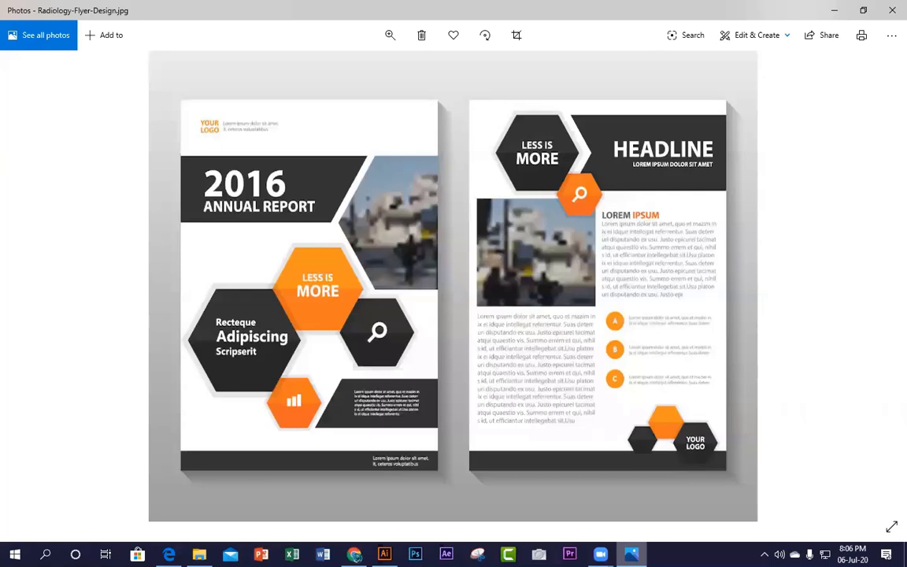
key(alt+Tab)
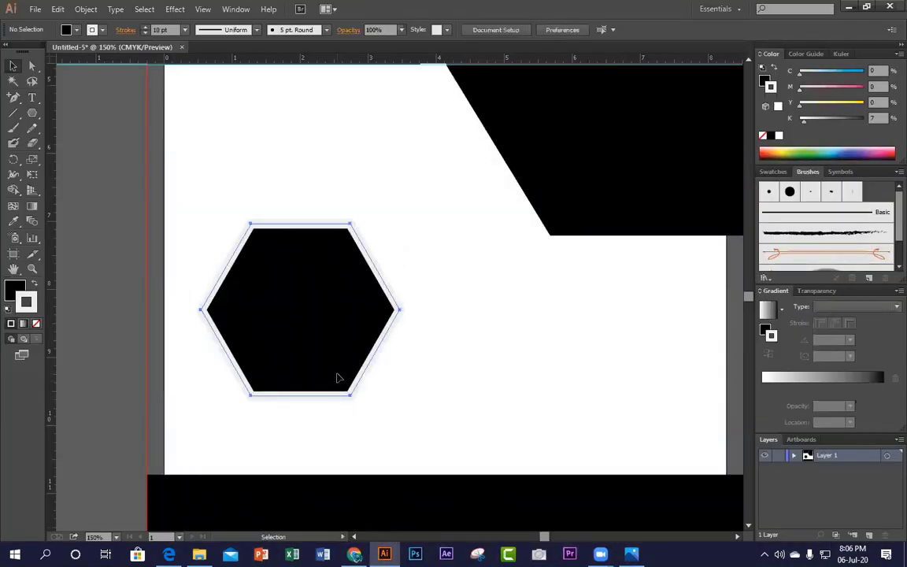
drag(317, 354, 446, 245)
key(ctrl+z)
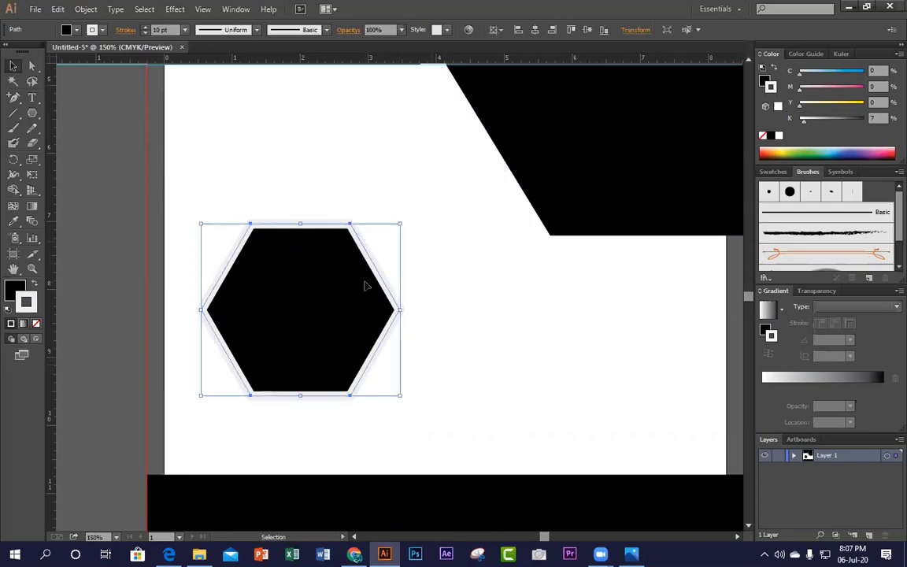
drag(341, 307, 471, 198)
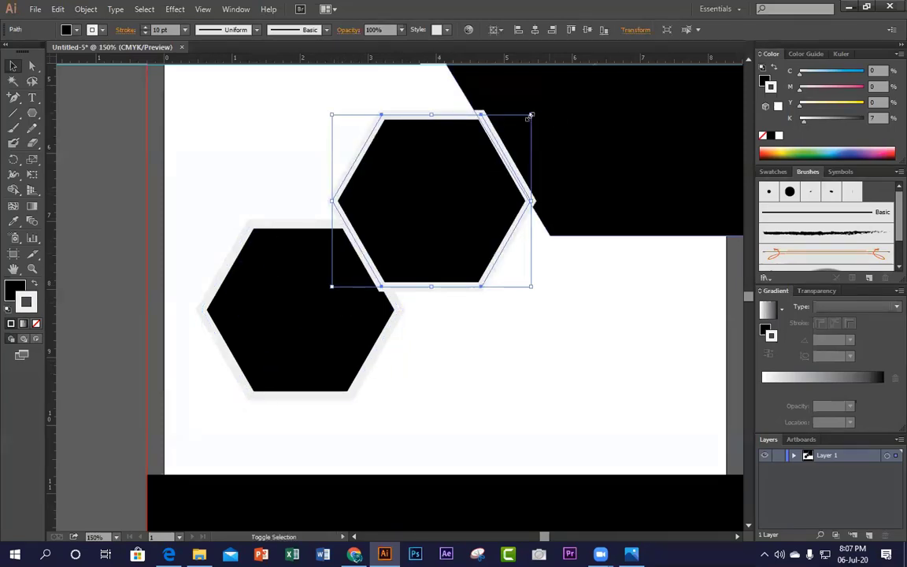
drag(532, 115, 499, 144)
drag(421, 246, 430, 238)
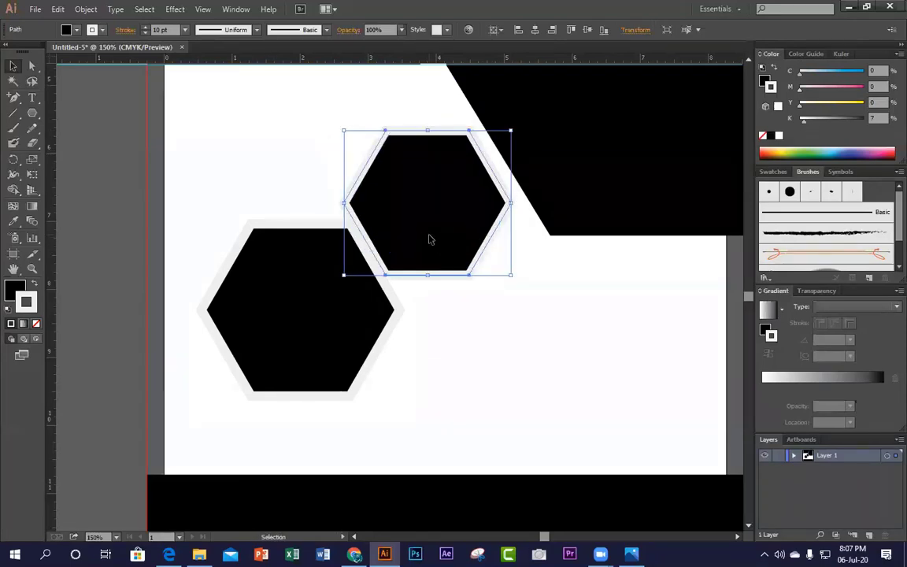
Step: Check the reference layout and move the smaller hexagon down against the large hexagon's upper-right edge so that their borders meet
click(631, 553)
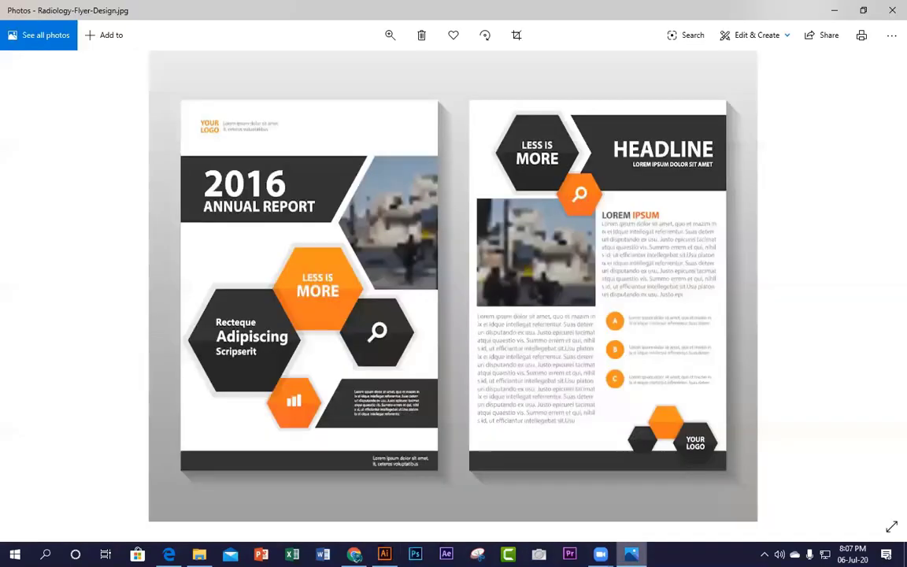
key(alt+Tab)
drag(459, 234, 455, 256)
click(628, 354)
click(493, 364)
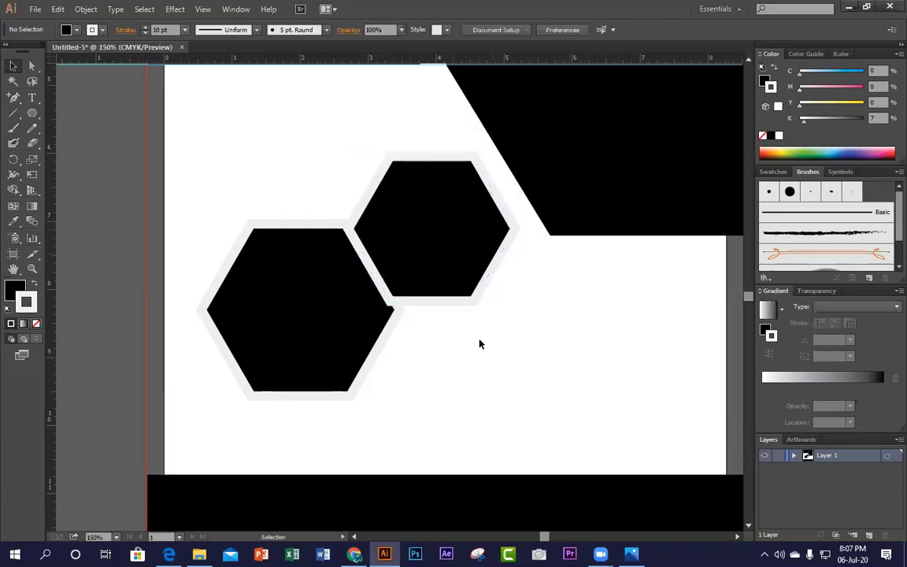
Step: Fill the upper hexagon with orange, using C 0, M 59, Y 100 and K 6, to match the reference
click(421, 249)
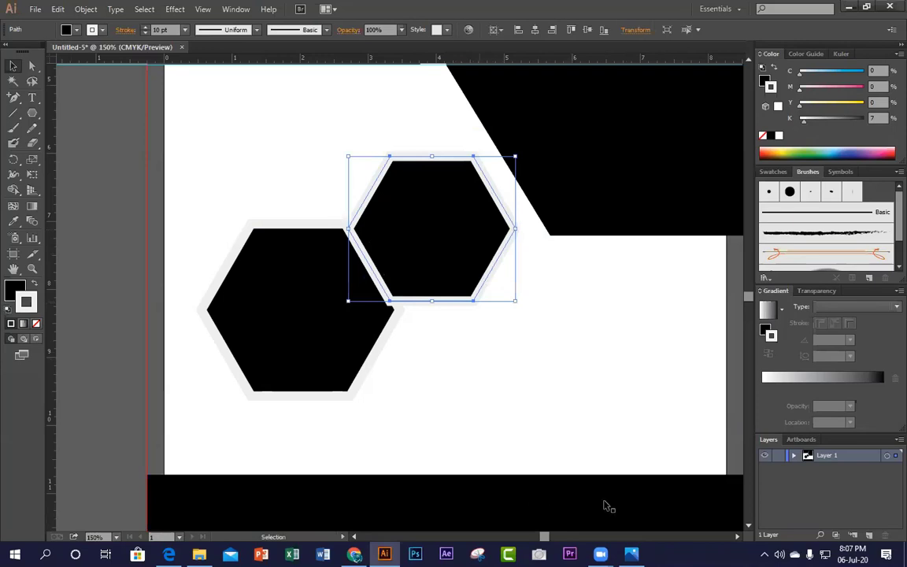
key(alt+Tab)
key(alt+Tab)
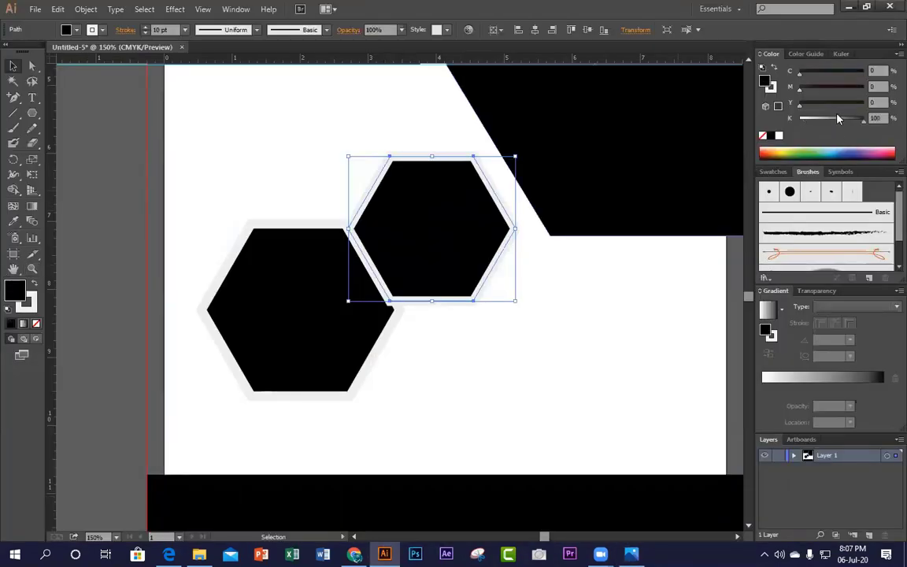
drag(840, 124, 839, 93)
click(842, 89)
click(831, 92)
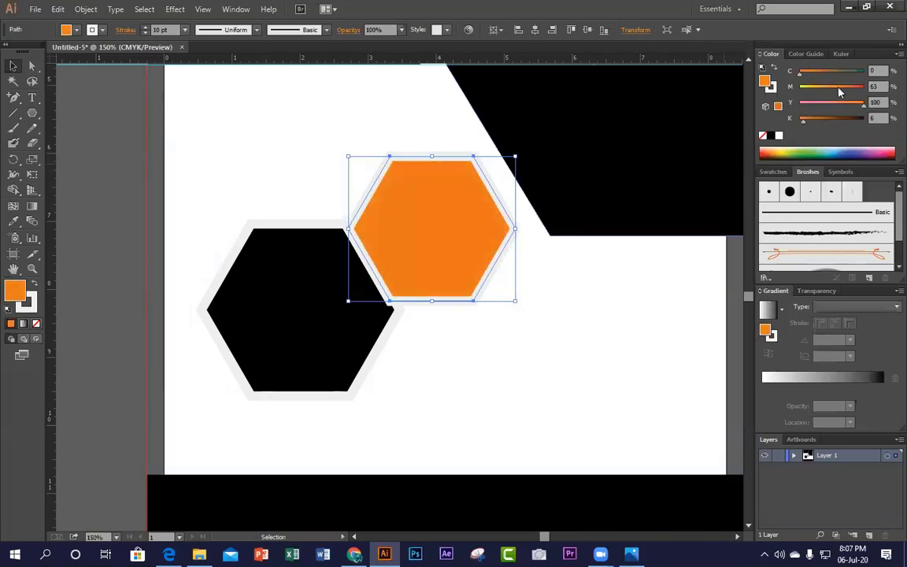
click(507, 337)
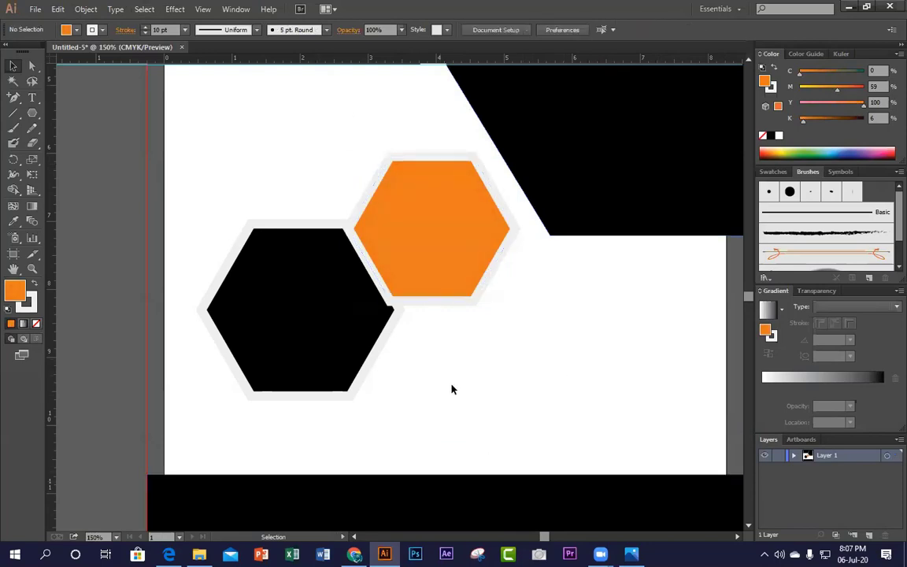
Step: Duplicate the orange hexagon, shrink the copy to about 1.3 in wide and place it against the black hexagon's lower-right edge
scroll(406, 345, down, 2)
click(631, 554)
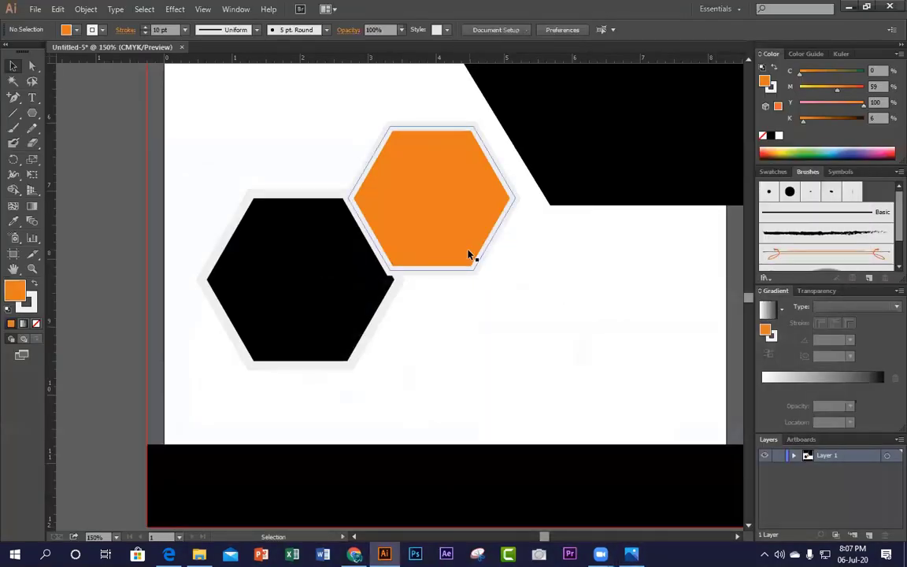
click(466, 252)
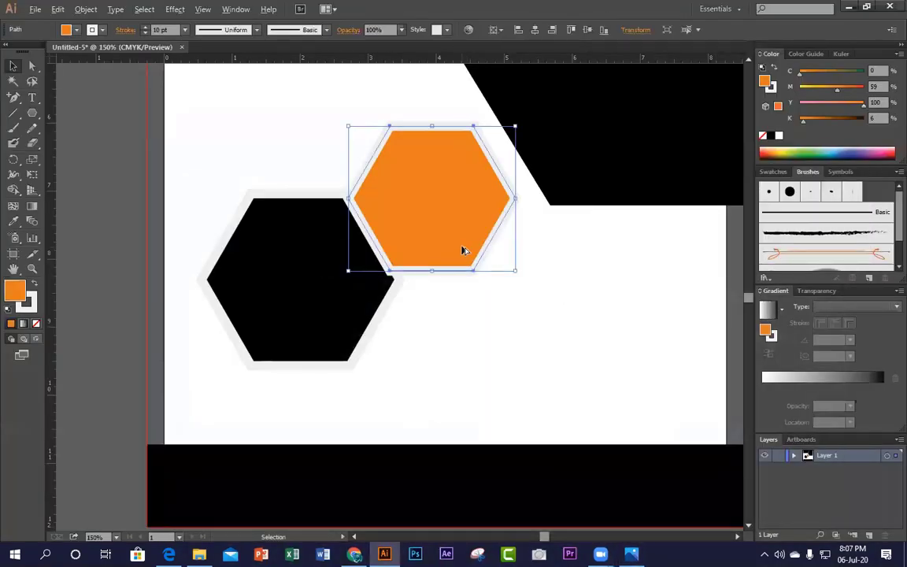
drag(463, 250, 441, 445)
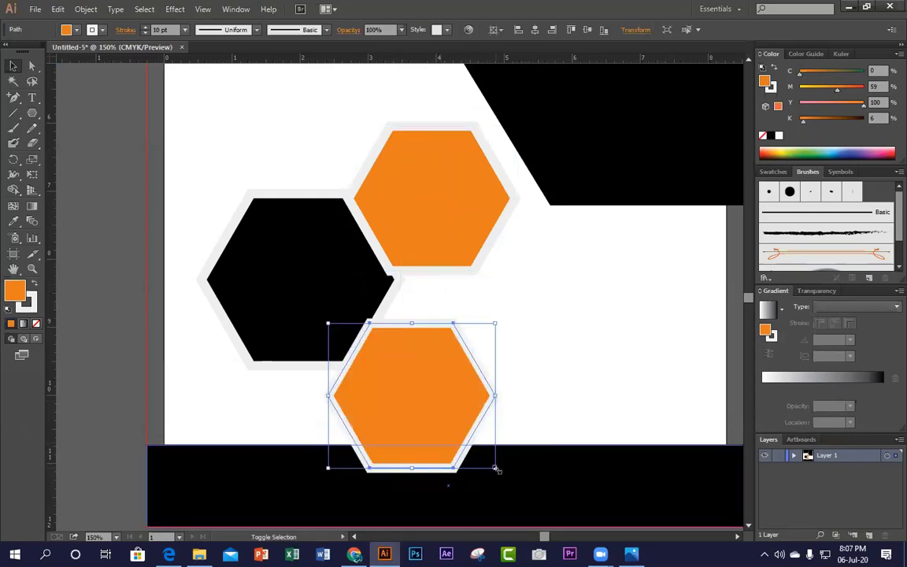
drag(496, 470, 419, 401)
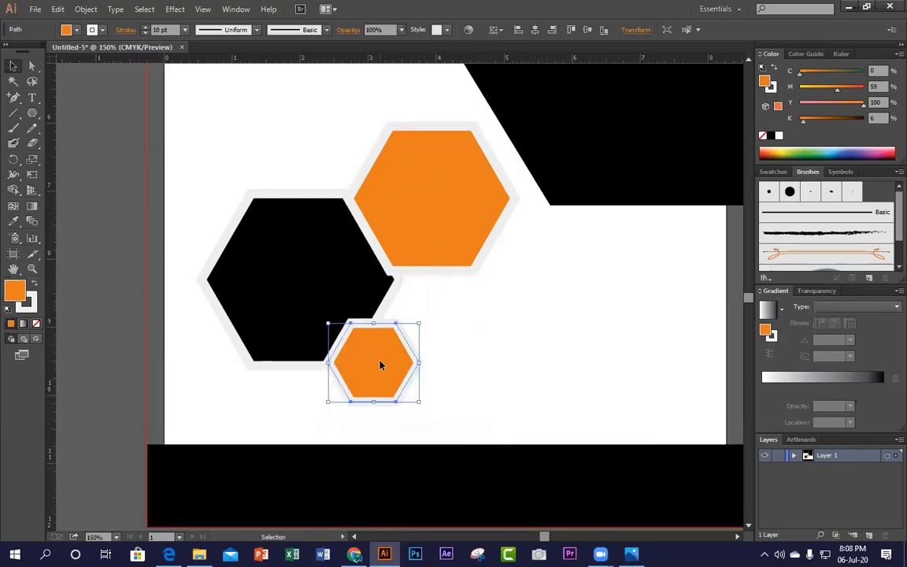
drag(380, 365, 390, 391)
click(504, 362)
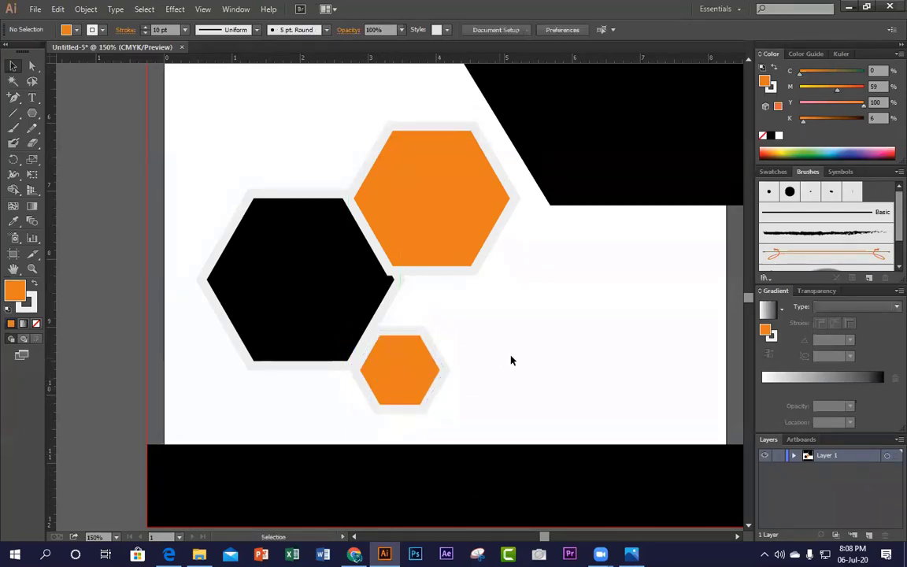
Step: Set the small orange hexagon's stroke weight to 5 pt and deselect it
click(425, 376)
click(185, 29)
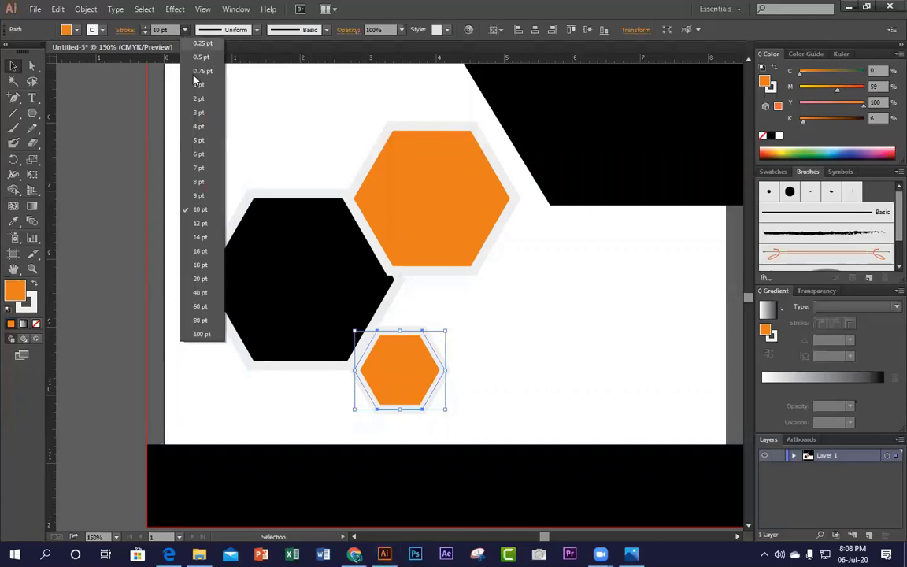
click(206, 142)
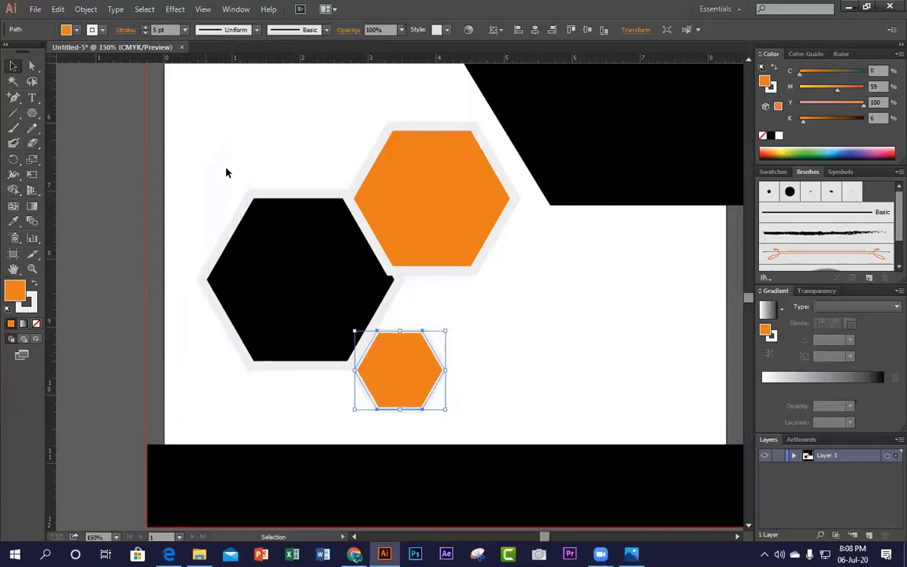
click(502, 320)
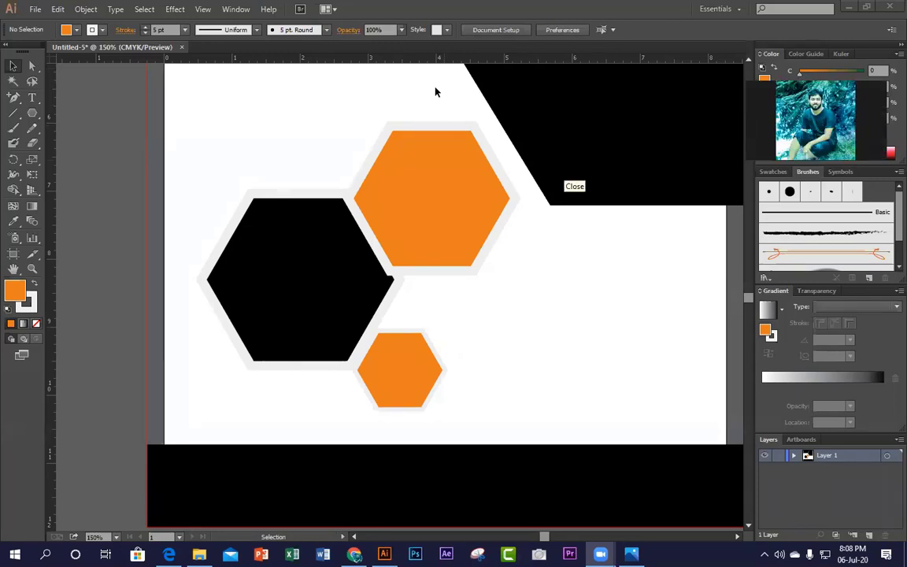
Step: Check the reference, duplicate the small orange hexagon, enlarge the copy to about 1.95 in wide and place it against the upper hexagon's lower-right edge
key(alt+Tab)
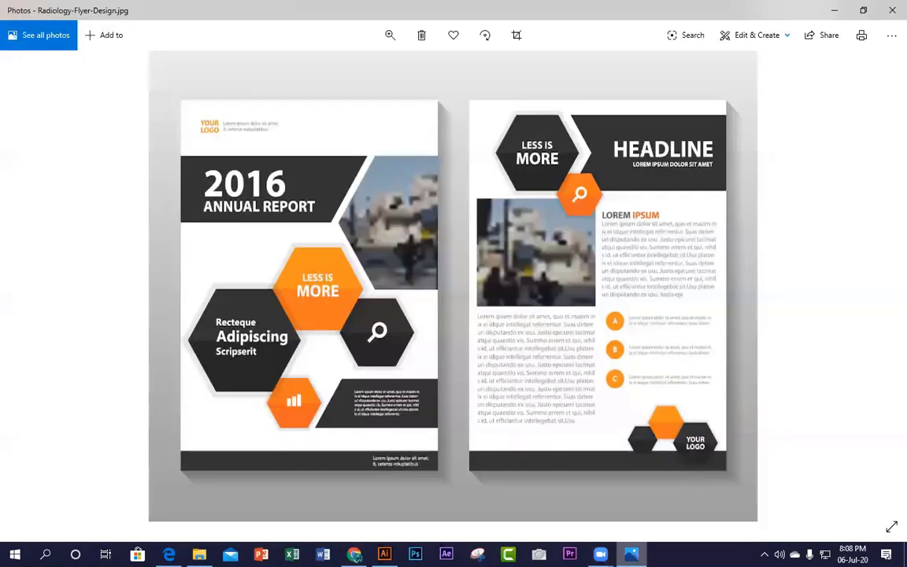
key(alt+Tab)
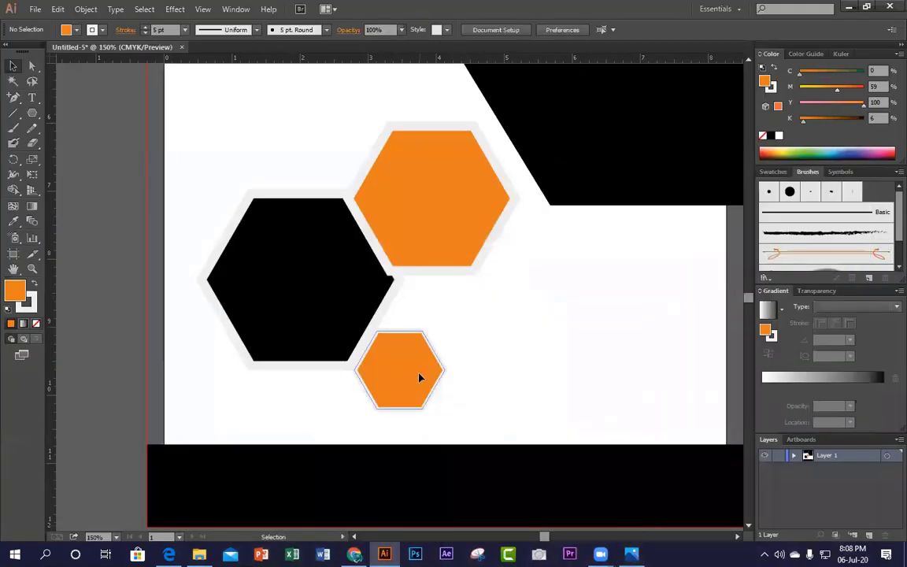
click(411, 383)
drag(411, 383, 640, 355)
click(629, 349)
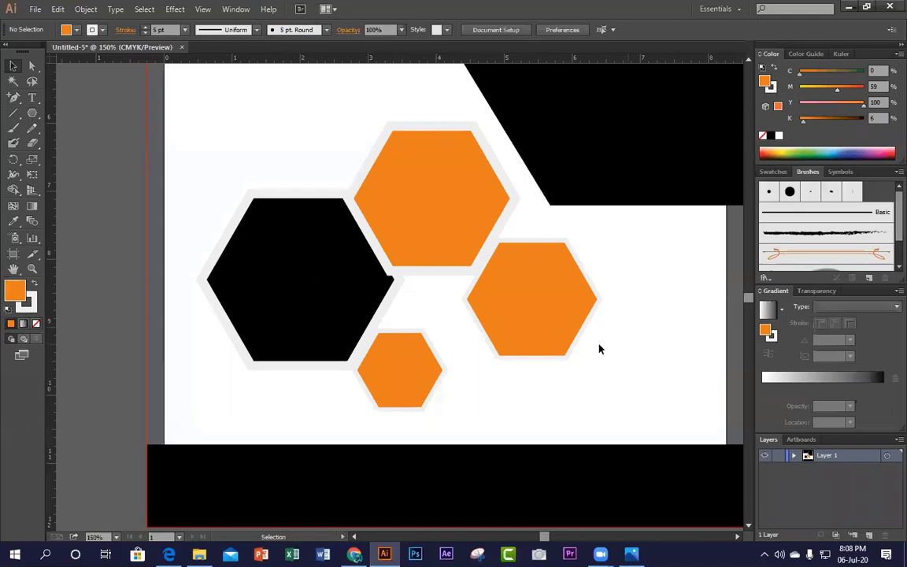
Step: Set the stroke weight of the orange hexagon at the upper hexagon's lower-right edge to 9 pt and deselect it
click(543, 344)
click(184, 29)
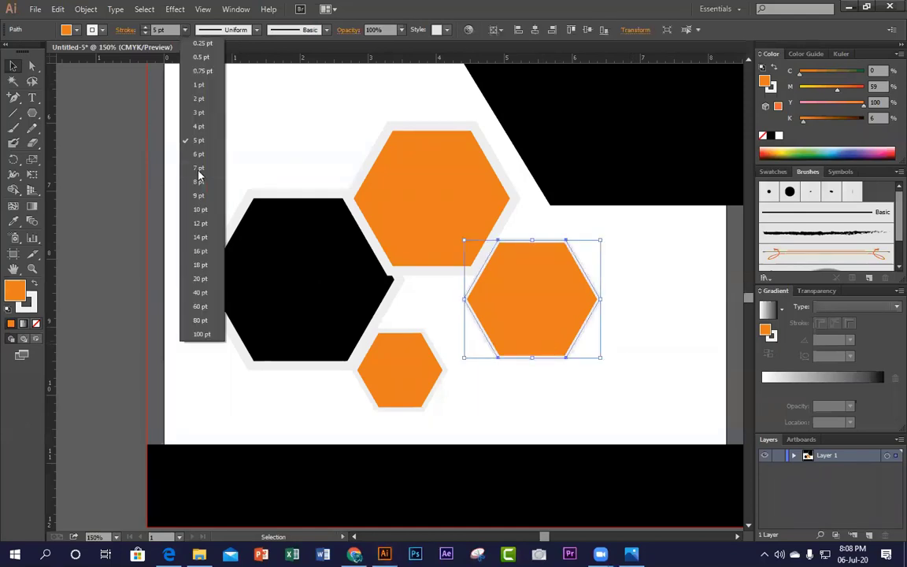
click(198, 181)
click(648, 314)
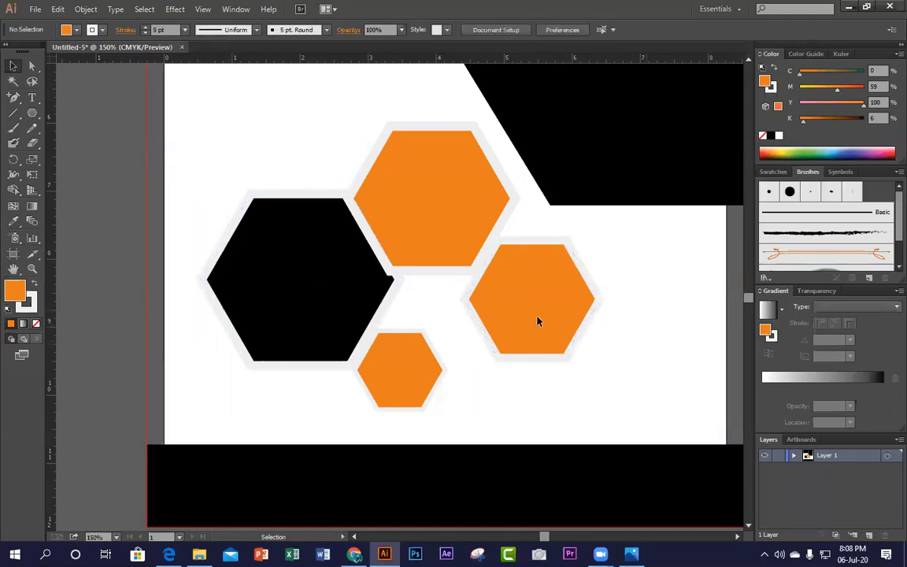
Step: Check the reference and recolor the right-hand orange hexagon to black, using C 0, M 100, Y 100 and K 100
click(538, 321)
click(631, 554)
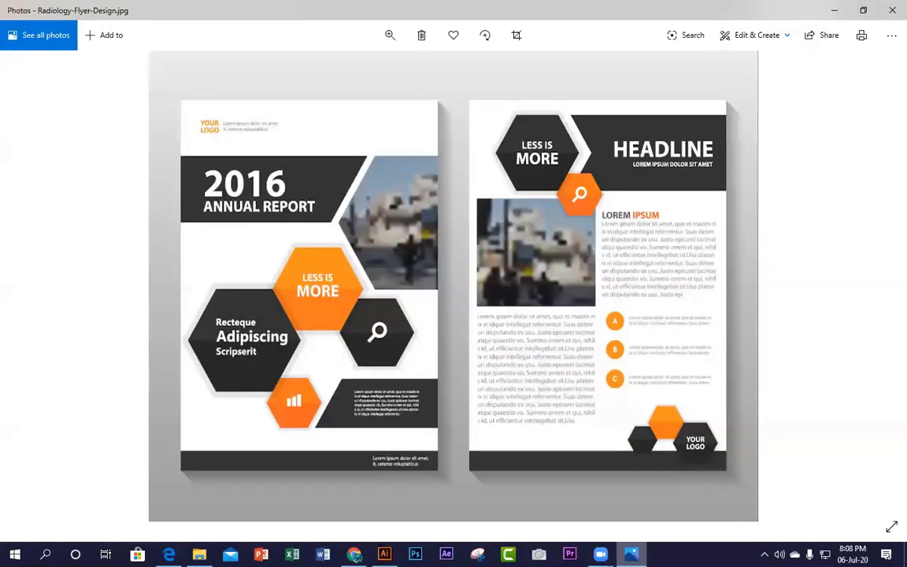
key(alt+Tab)
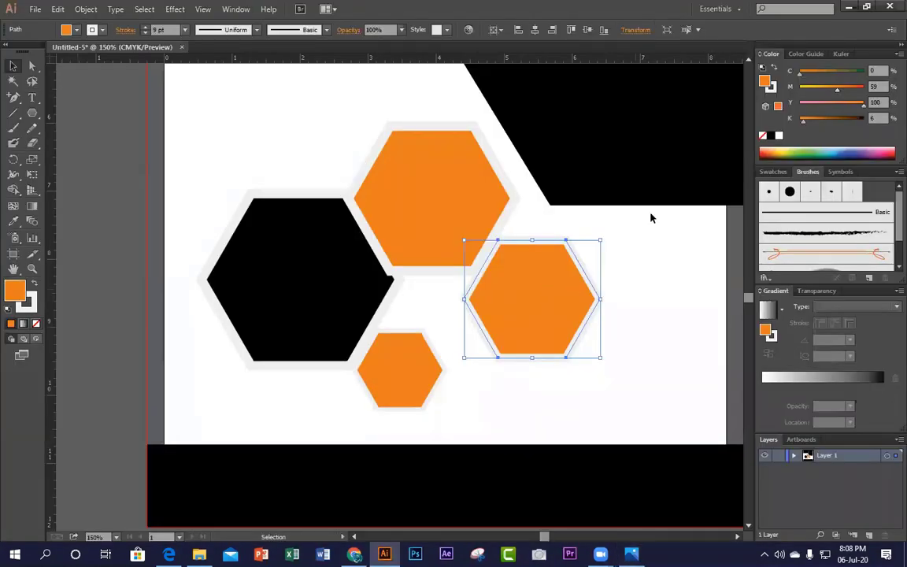
click(864, 118)
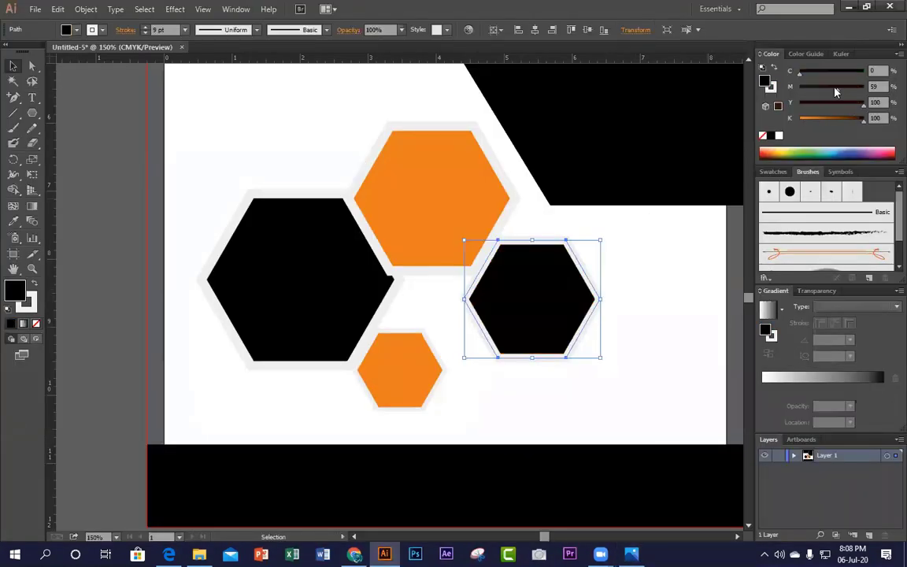
drag(836, 89, 886, 96)
click(641, 317)
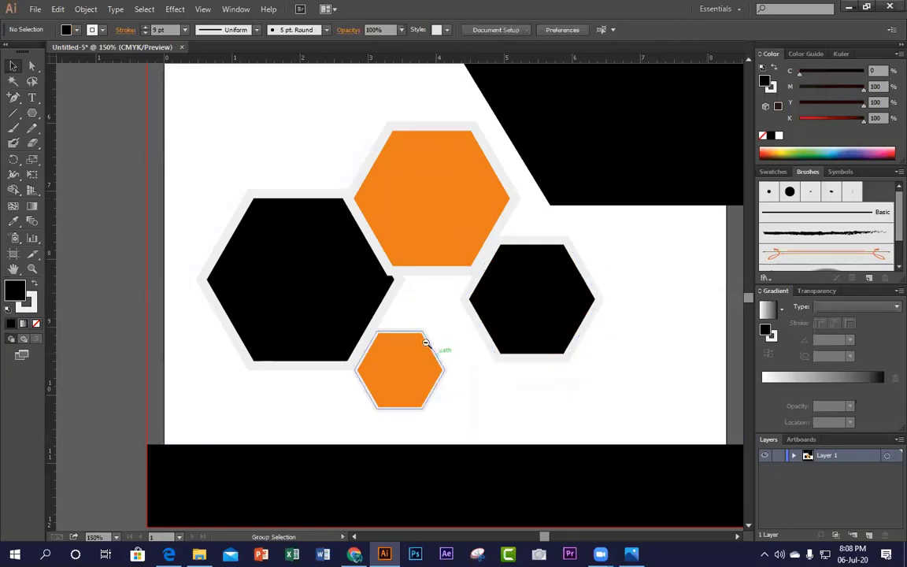
Step: Compare the layout with the reference and add the text BUSINESS in the blank area above the black banner
ctrl+alt+click(426, 342)
ctrl+alt+click(426, 342)
ctrl+alt+click(427, 341)
ctrl+click(419, 231)
ctrl+click(438, 255)
drag(521, 241, 654, 267)
key(alt+Tab)
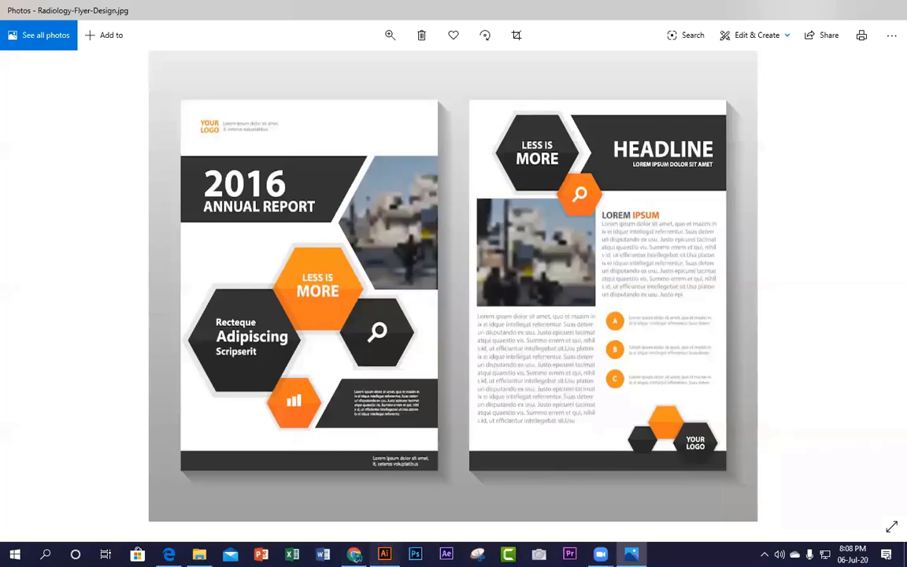
click(384, 555)
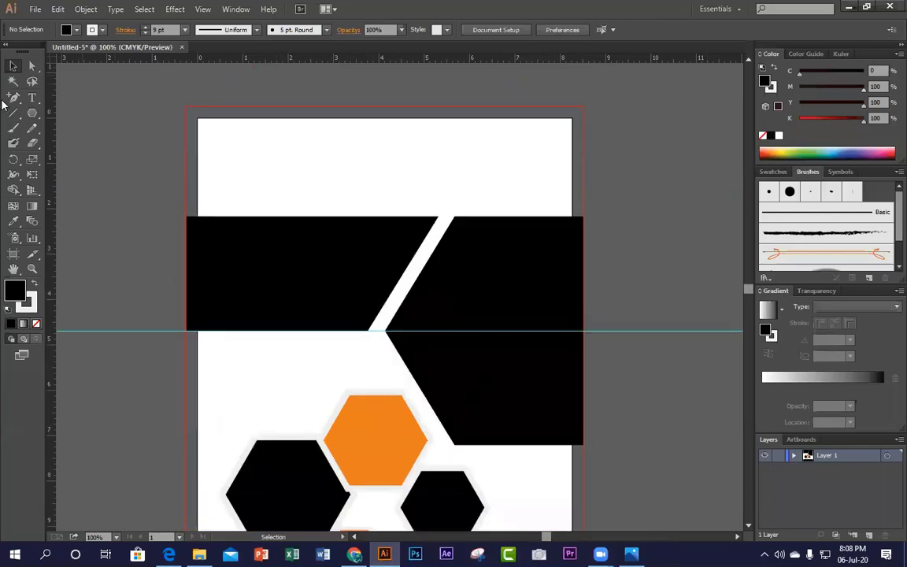
click(30, 100)
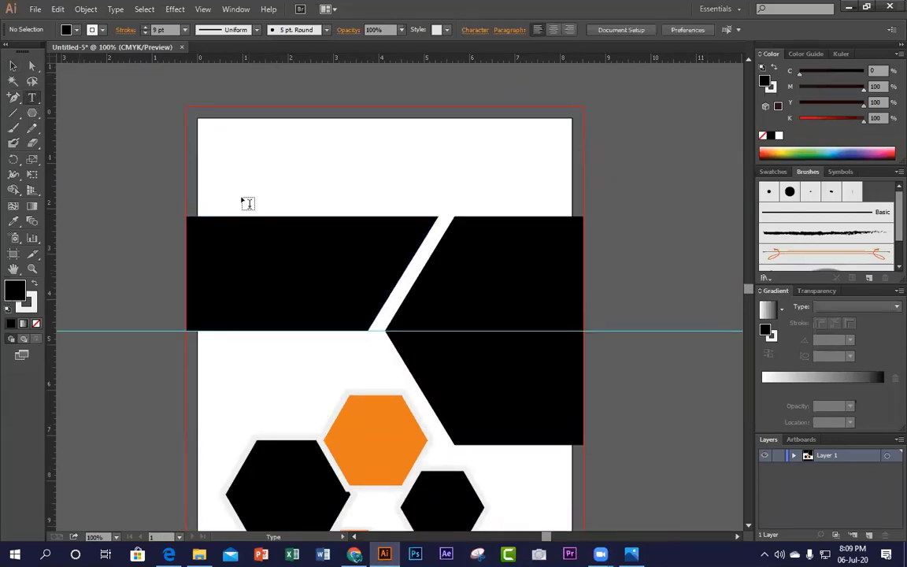
click(351, 176)
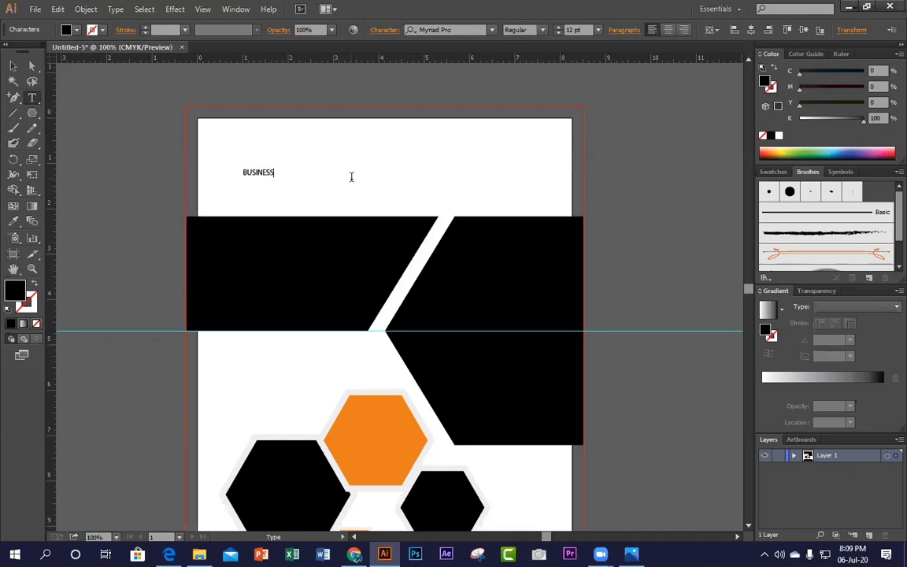
key(Escape)
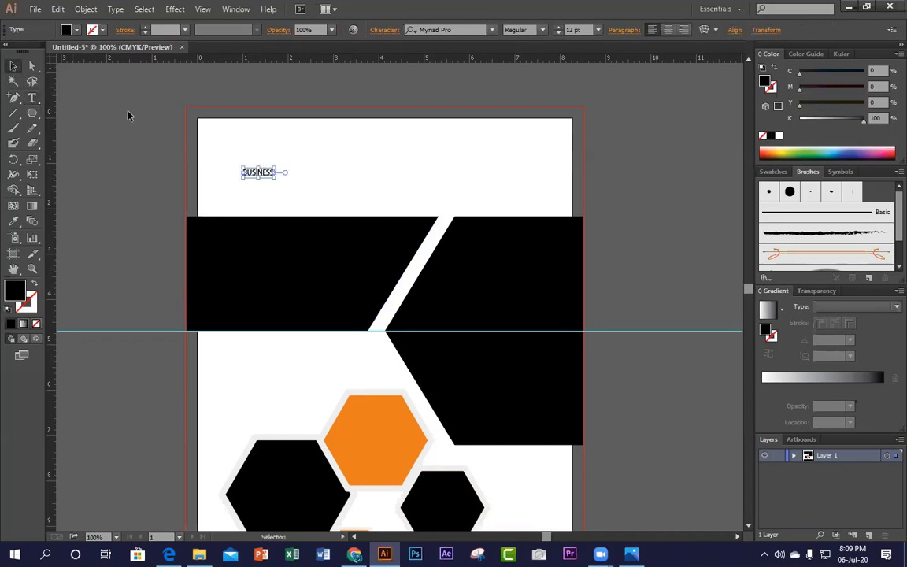
Step: Enlarge the BUSINESS text to about 72 pt, place it on the left black banner and fill it with white
drag(277, 178, 512, 244)
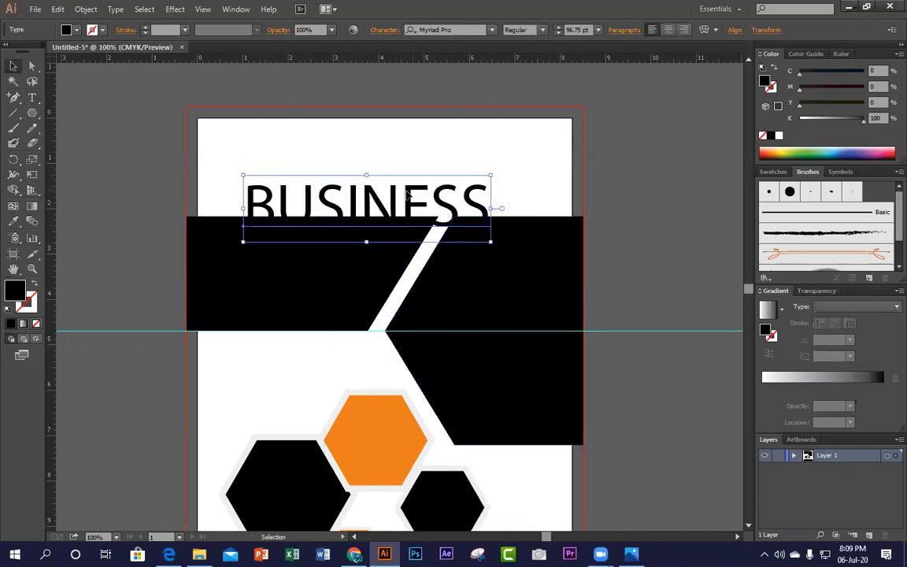
drag(407, 195, 368, 258)
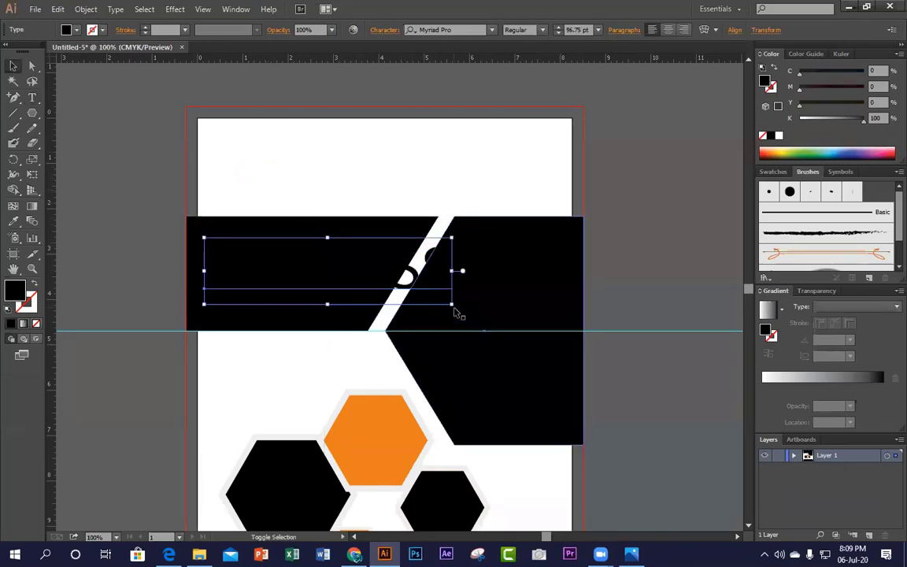
drag(454, 312, 388, 298)
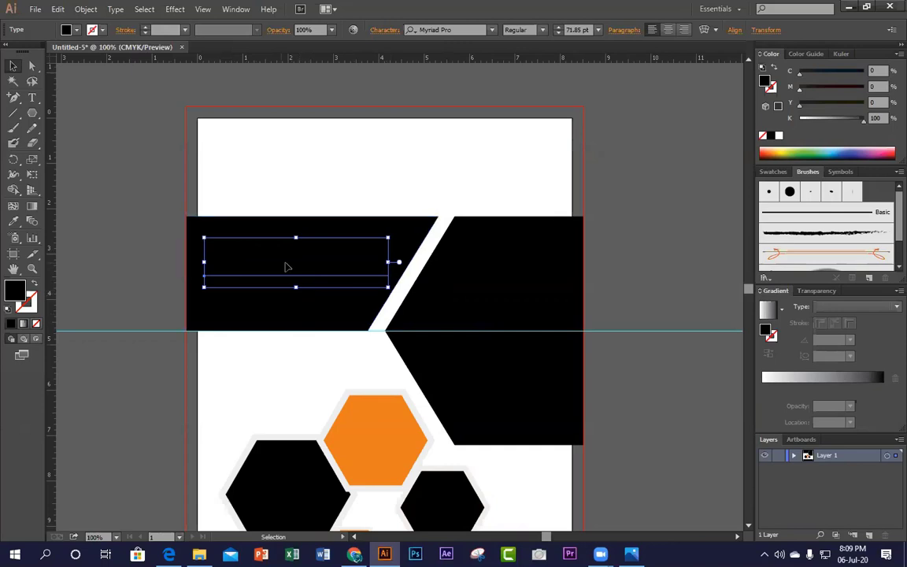
drag(861, 118, 734, 121)
click(644, 137)
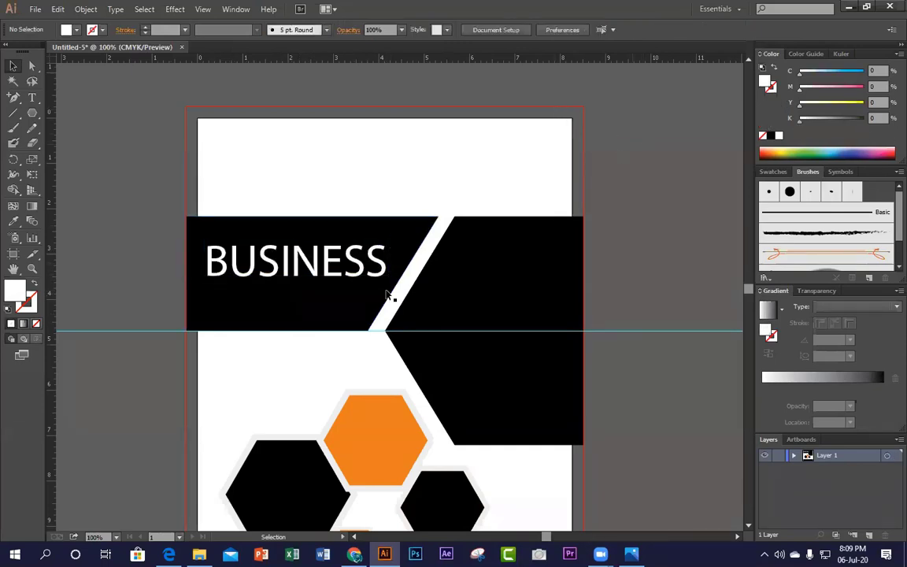
Step: Shrink the BUSINESS text to about 61 pt and position it in the upper part of the left black banner
click(303, 263)
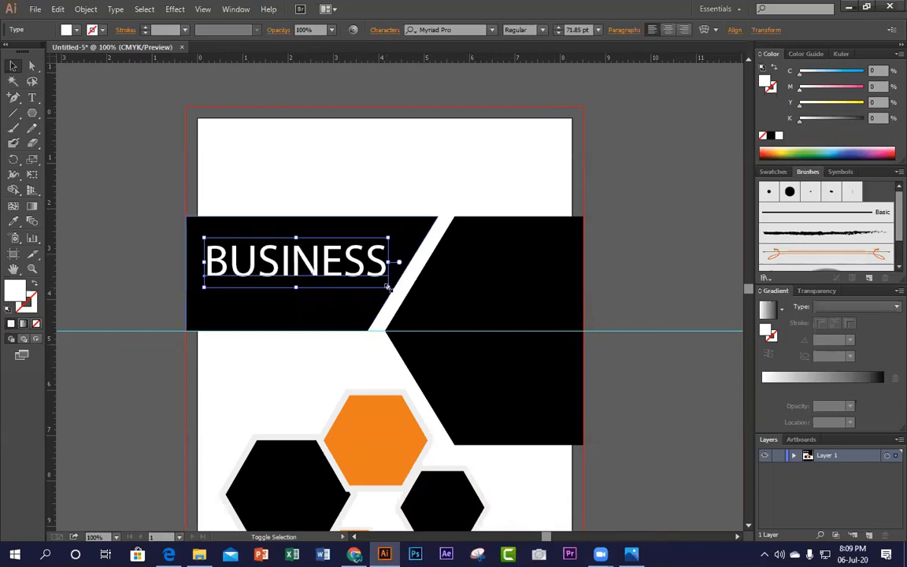
drag(388, 291, 374, 256)
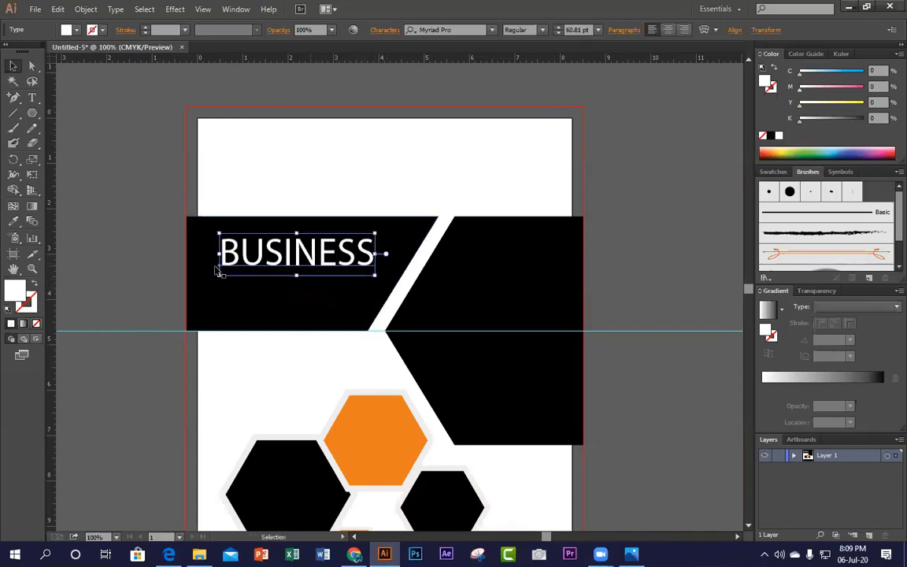
click(262, 240)
click(265, 241)
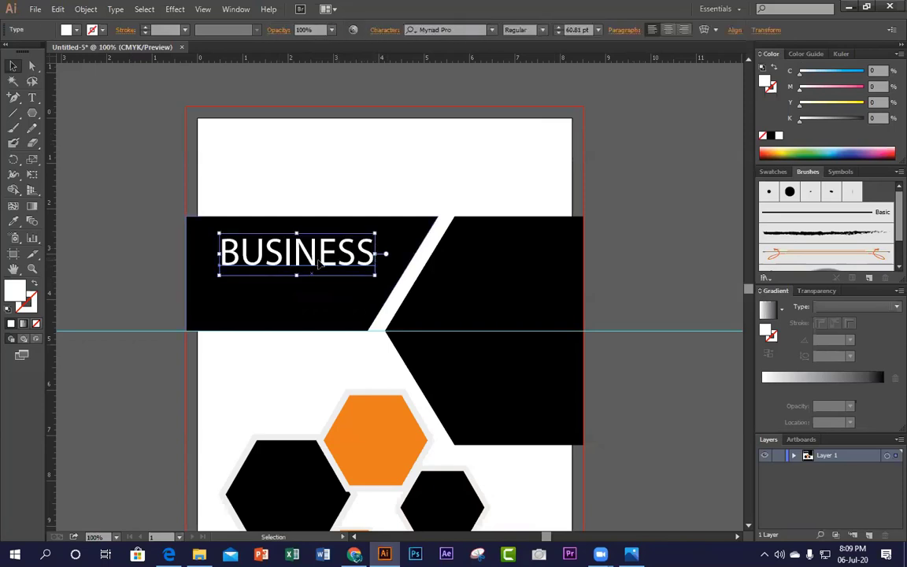
Step: Duplicate the BUSINESS text below itself, change the copy to 2020 and center it under BUSINESS
drag(299, 270, 298, 313)
double_click(299, 313)
double_click(299, 313)
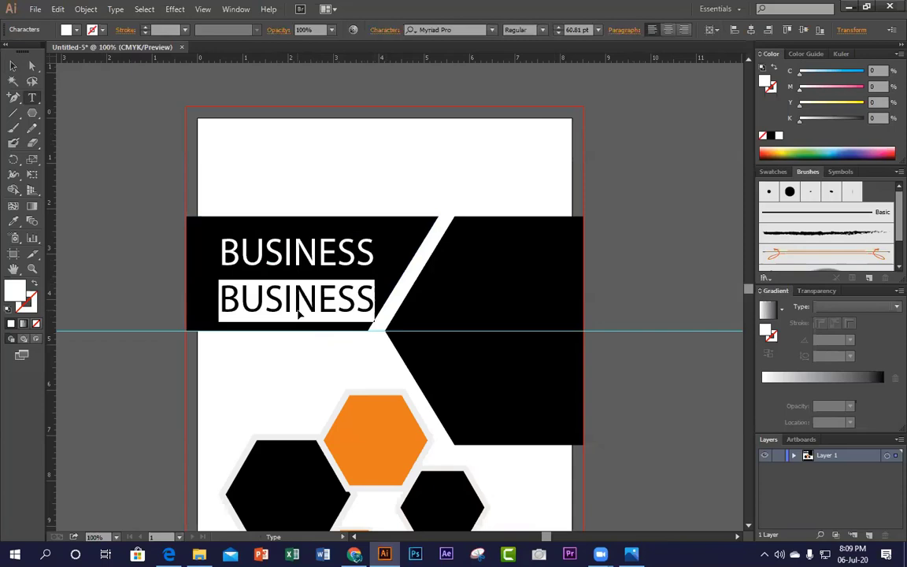
text(2020)
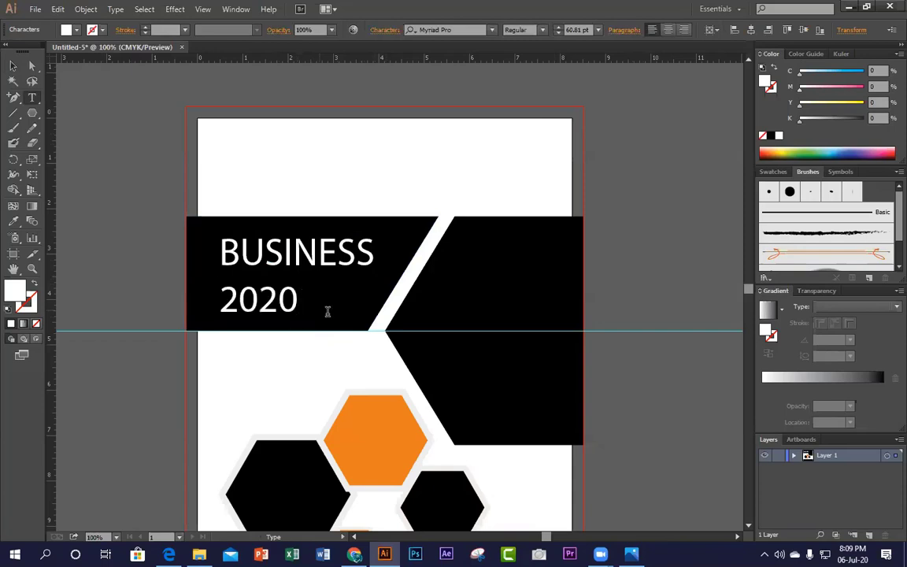
click(14, 66)
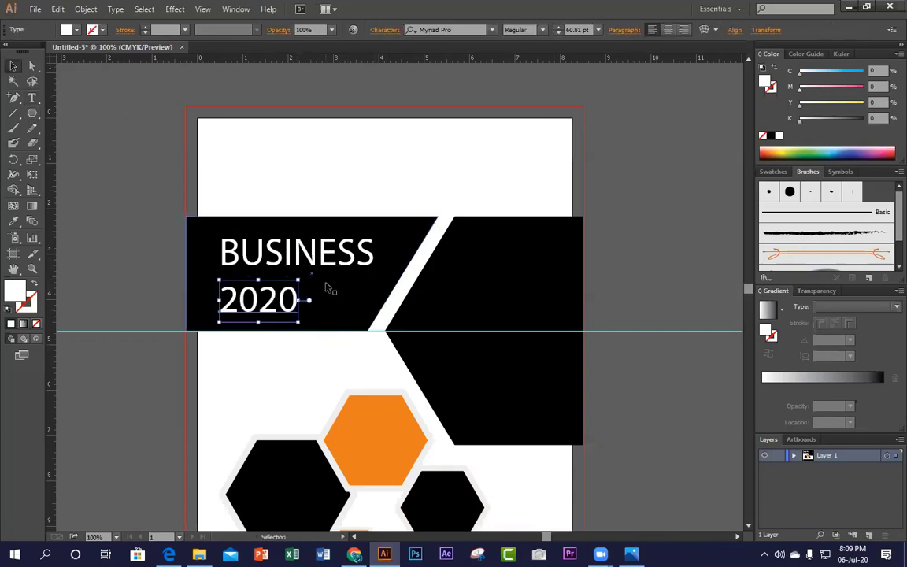
drag(292, 300, 343, 300)
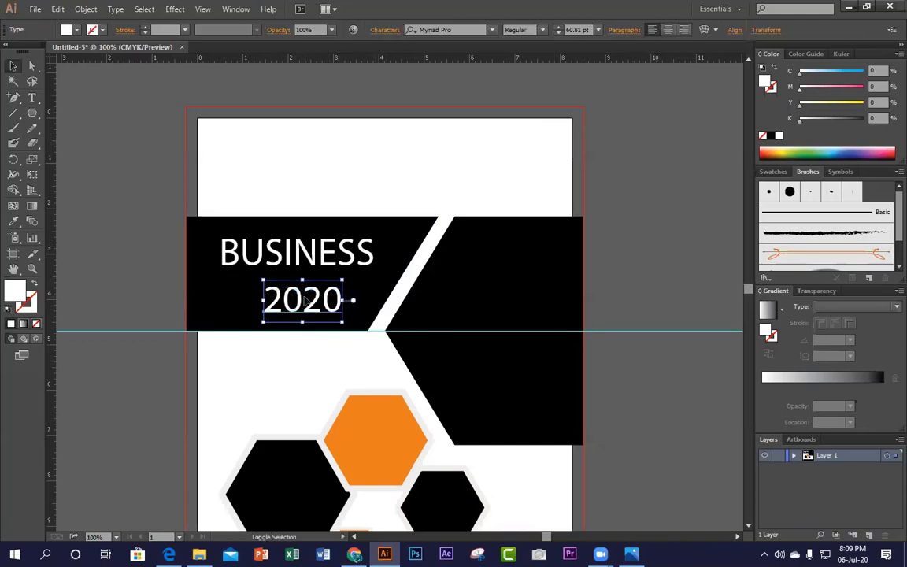
click(134, 219)
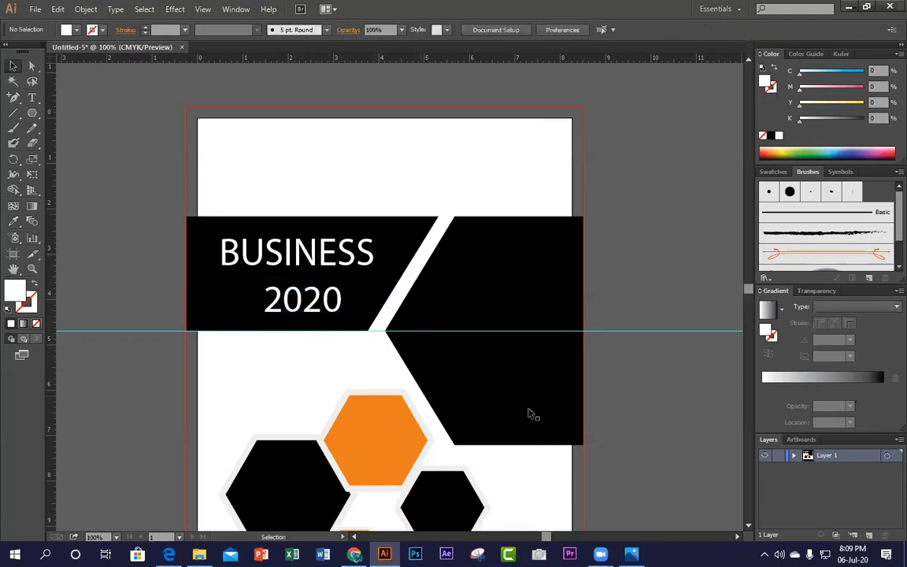
Step: Add the text 2010 in the large black hexagon, fill it with white and enlarge it to about 44 pt
drag(556, 385, 490, 320)
drag(628, 352, 564, 324)
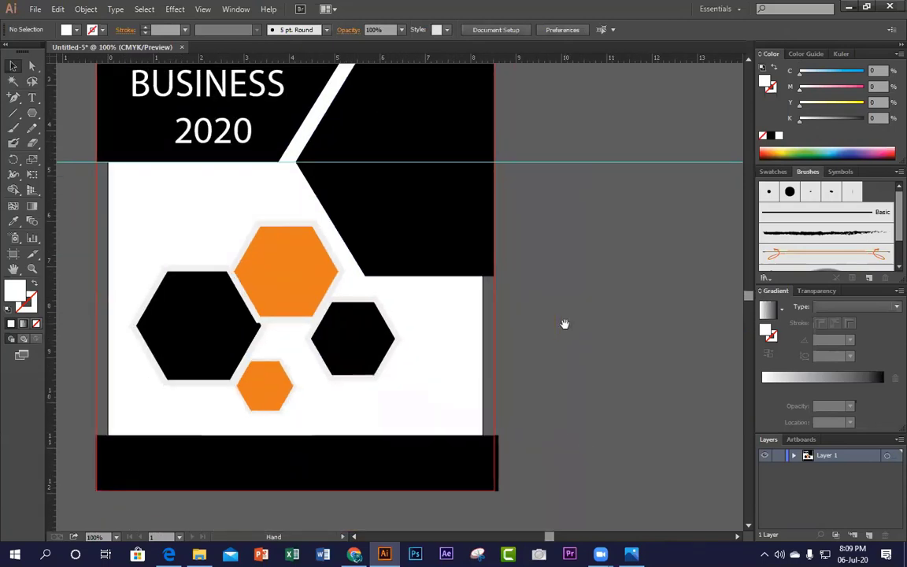
click(31, 97)
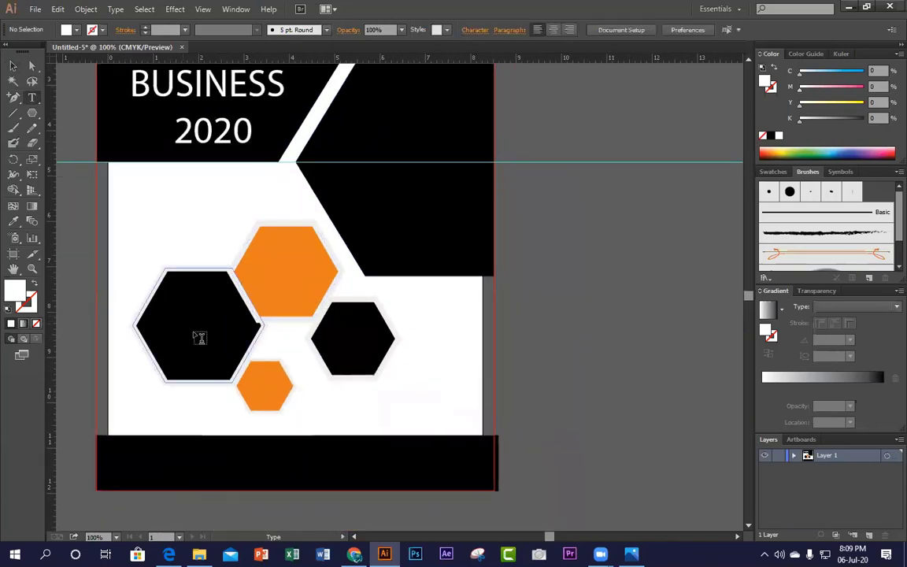
click(218, 340)
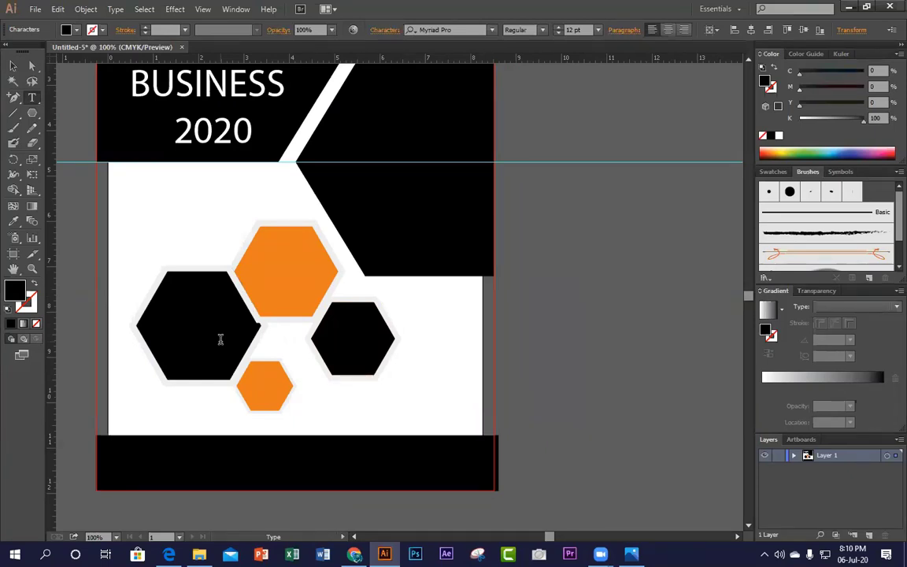
click(11, 69)
click(779, 135)
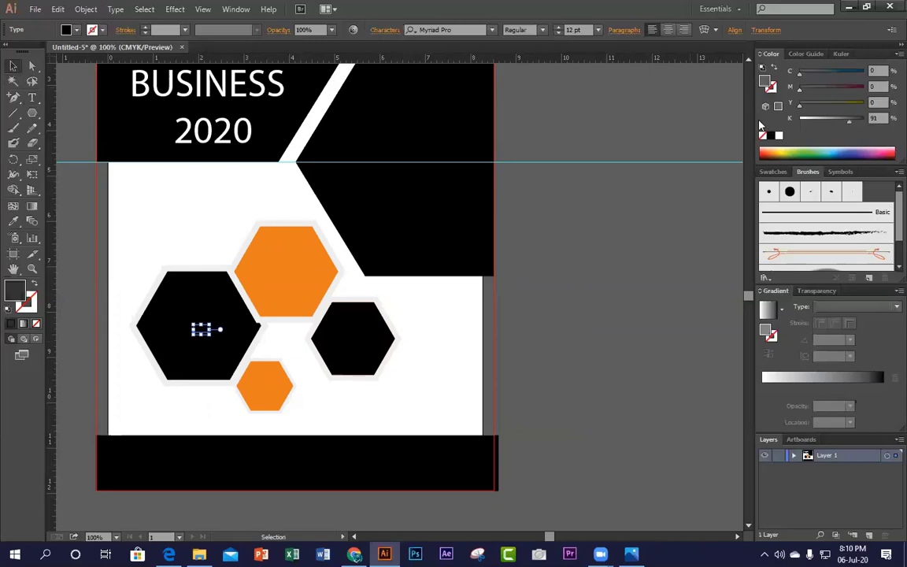
click(206, 333)
click(206, 333)
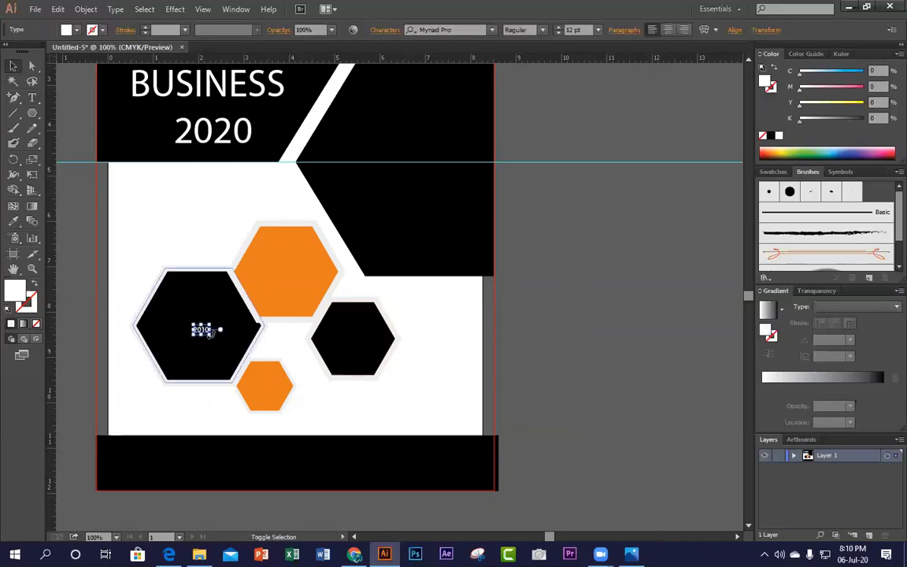
drag(209, 334, 250, 315)
Step: Duplicate the 2010 text onto the upper orange hexagon and change the copy to 2008
drag(307, 278, 296, 277)
double_click(295, 278)
double_click(295, 277)
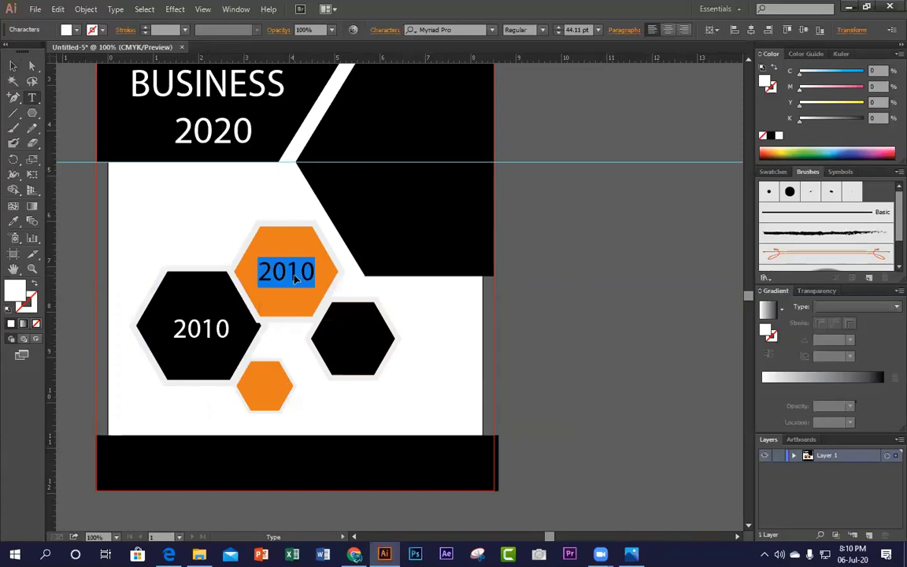
text(2008)
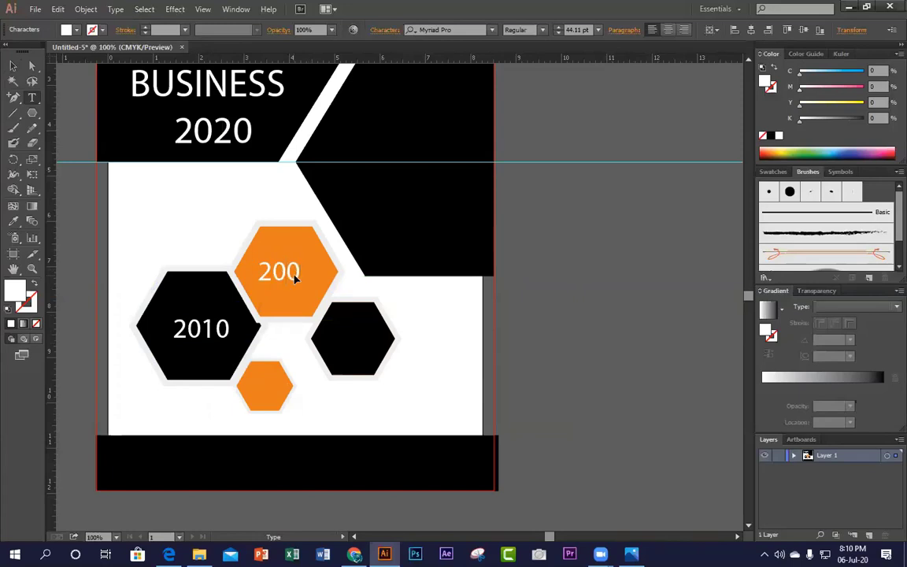
click(14, 66)
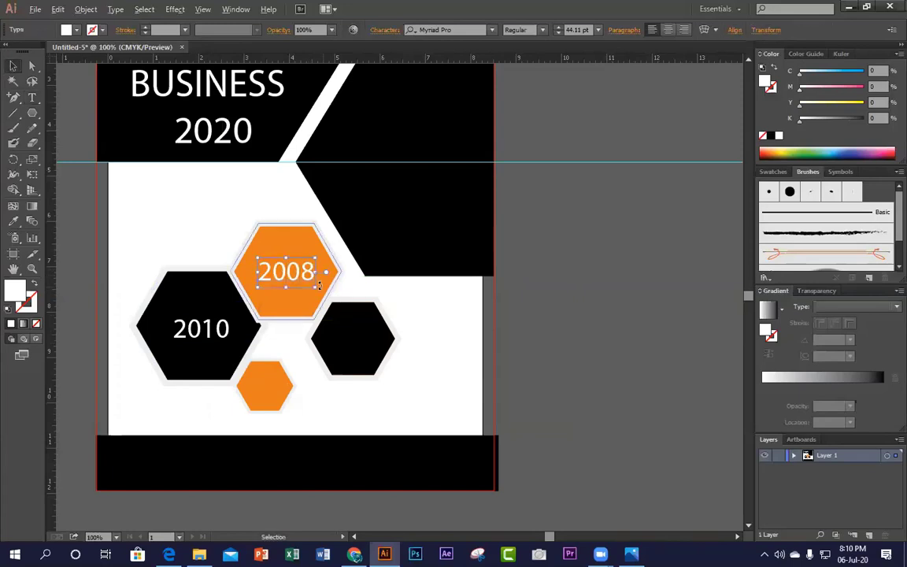
Step: Duplicate the 2008 text onto the right-hand black hexagon, shrink it to about 28 pt and change it to 2007
drag(306, 280, 367, 338)
double_click(365, 340)
double_click(364, 340)
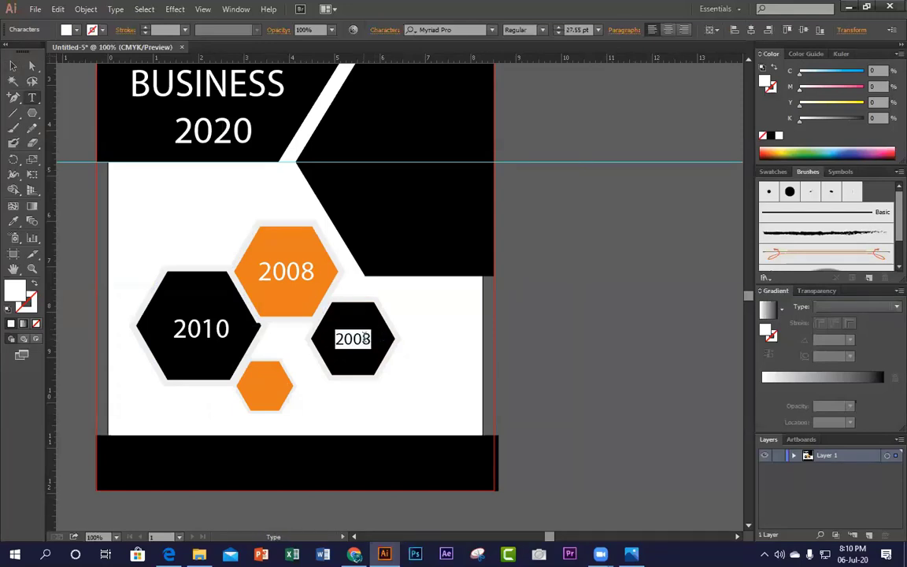
text(200)
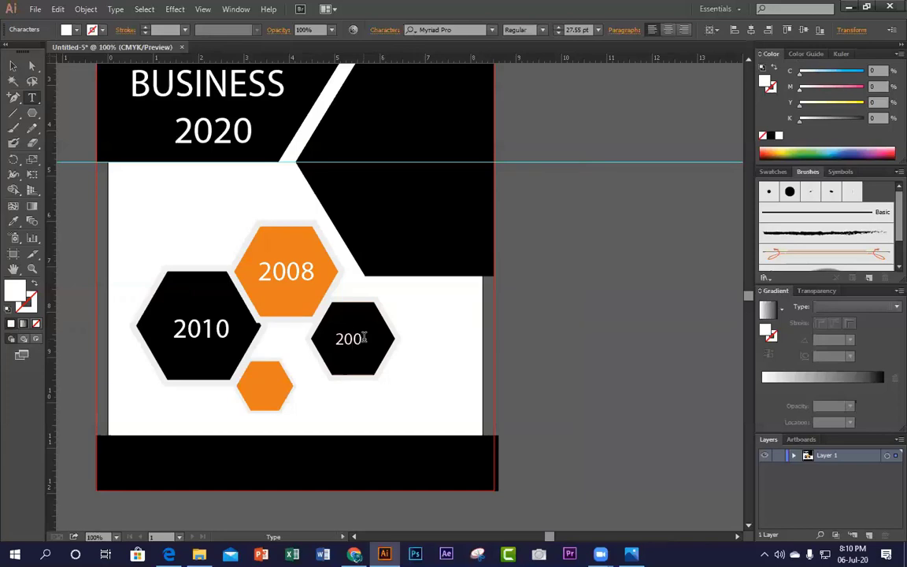
text(7)
click(12, 65)
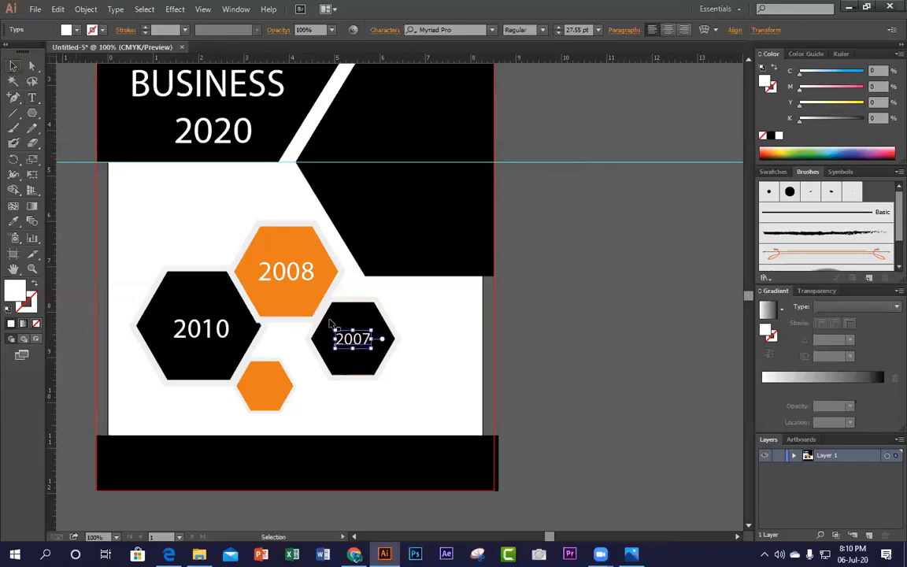
Step: Duplicate the 2007 text onto the small orange hexagon, shrink it to about 25 pt and change the copy to 2006
drag(367, 339, 285, 382)
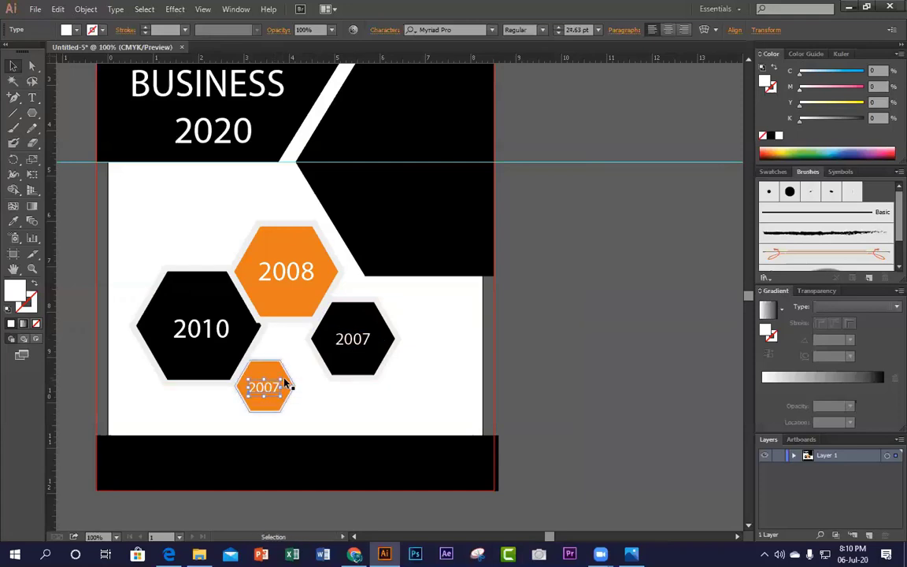
key(Up)
key(Up)
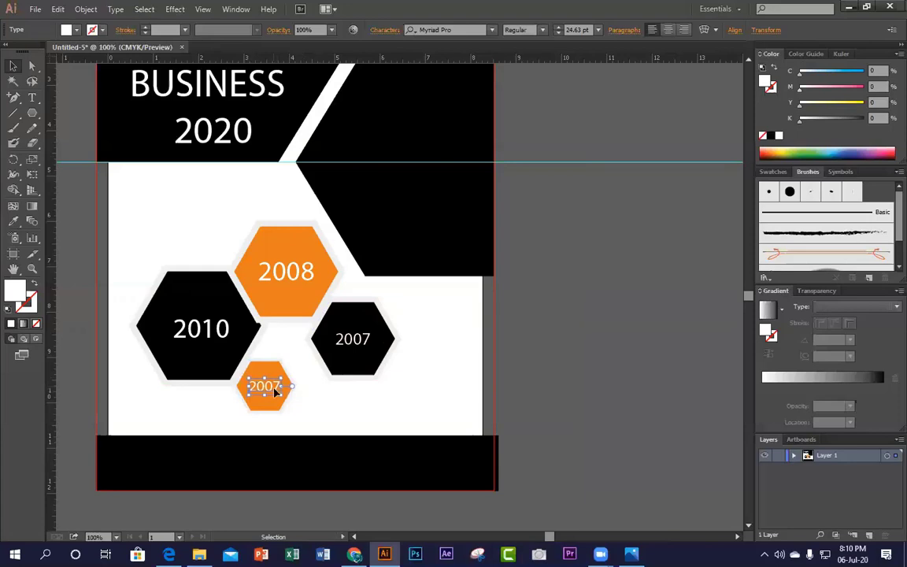
double_click(274, 390)
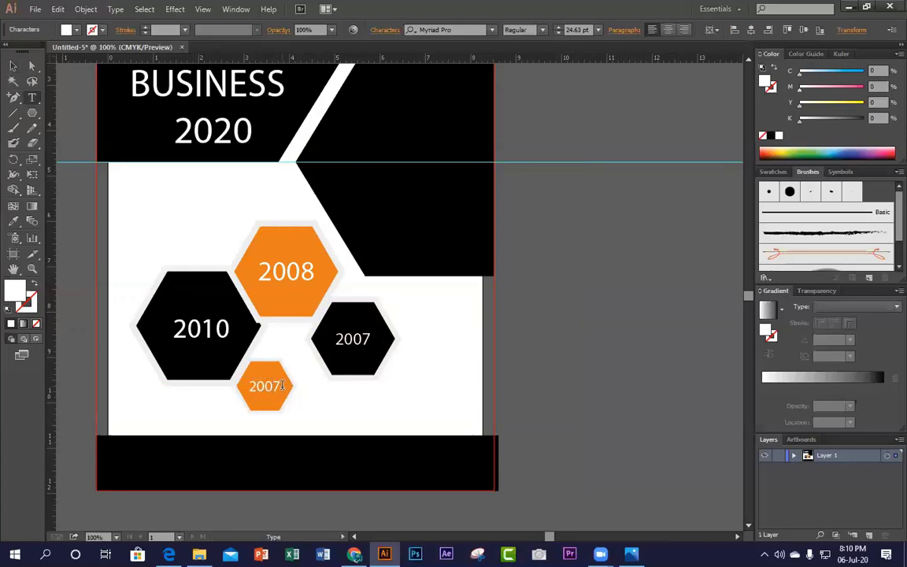
key(BackSpace)
text(6)
click(13, 65)
click(539, 449)
Step: Draw a rectangle below and right of the 2007 hexagon, ending at the right bleed line, and fill it with 100% black
mouse_move(579, 401)
mouse_down()
mouse_move(593, 482)
mouse_move(531, 421)
mouse_move(532, 395)
mouse_move(581, 383)
mouse_move(580, 395)
mouse_up()
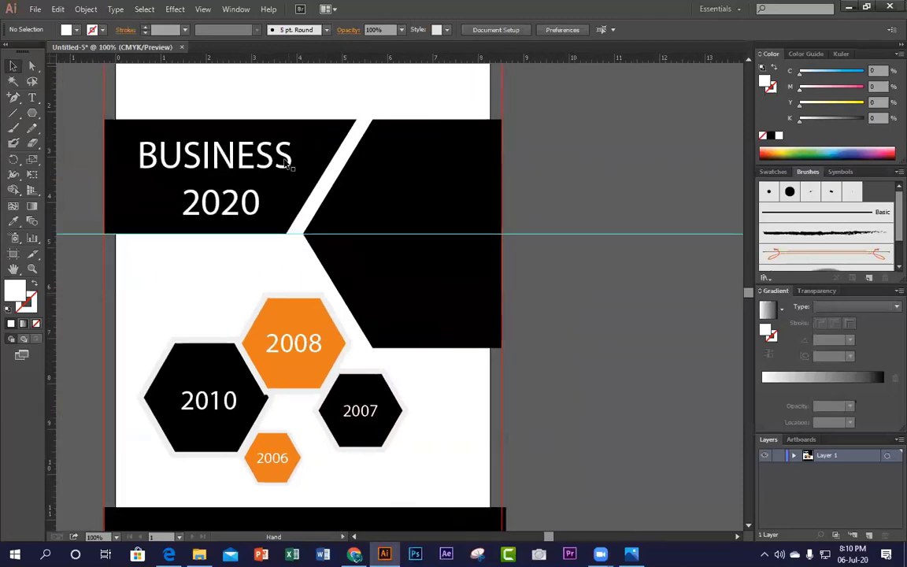
drag(596, 340, 585, 360)
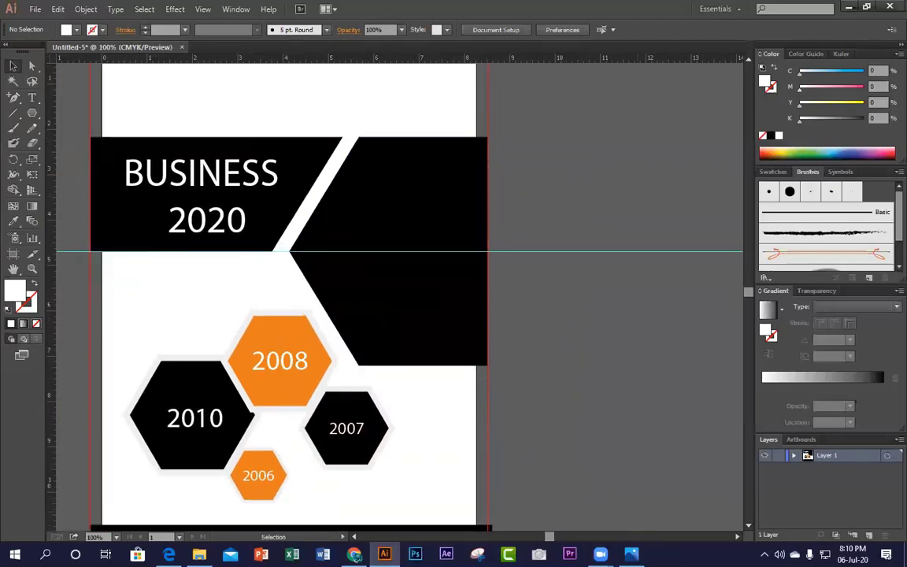
key(alt+Tab)
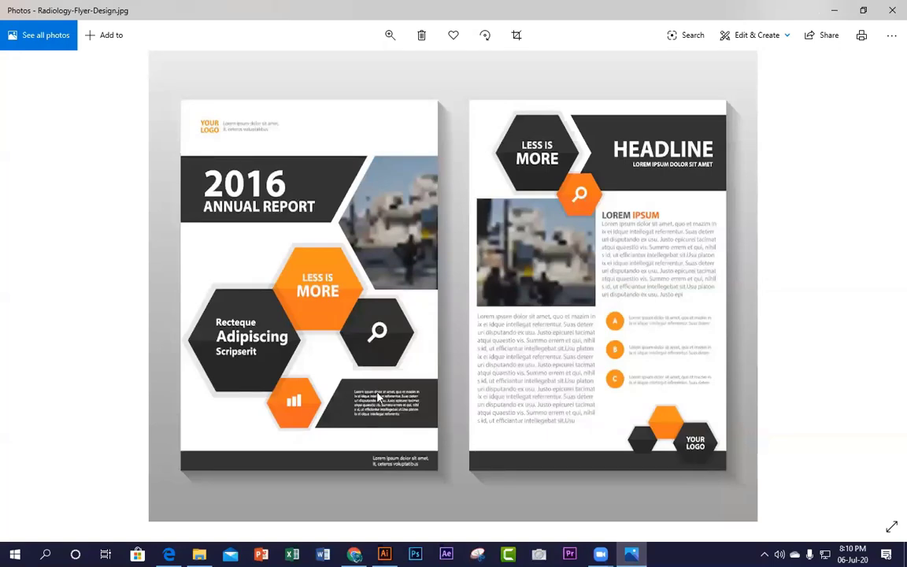
click(835, 10)
scroll(506, 392, down, 5)
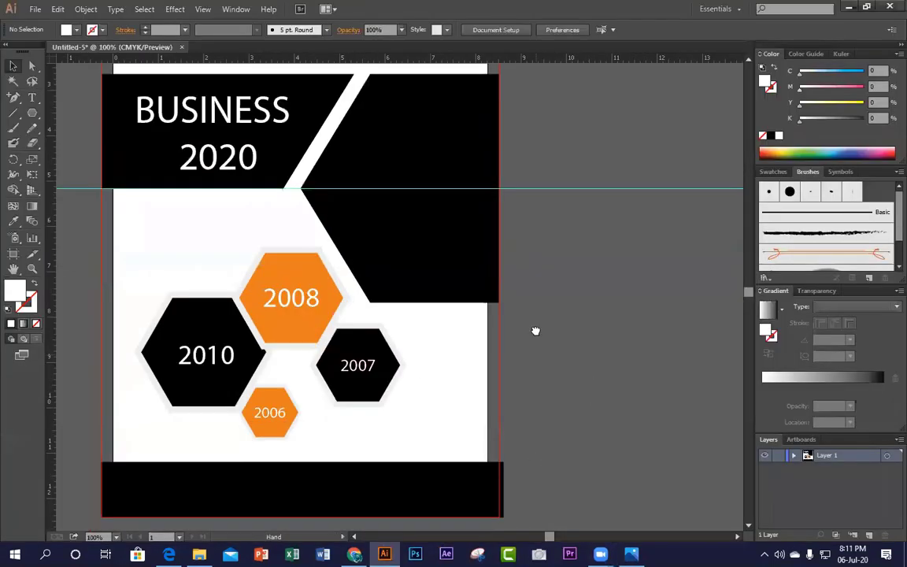
drag(33, 112, 65, 110)
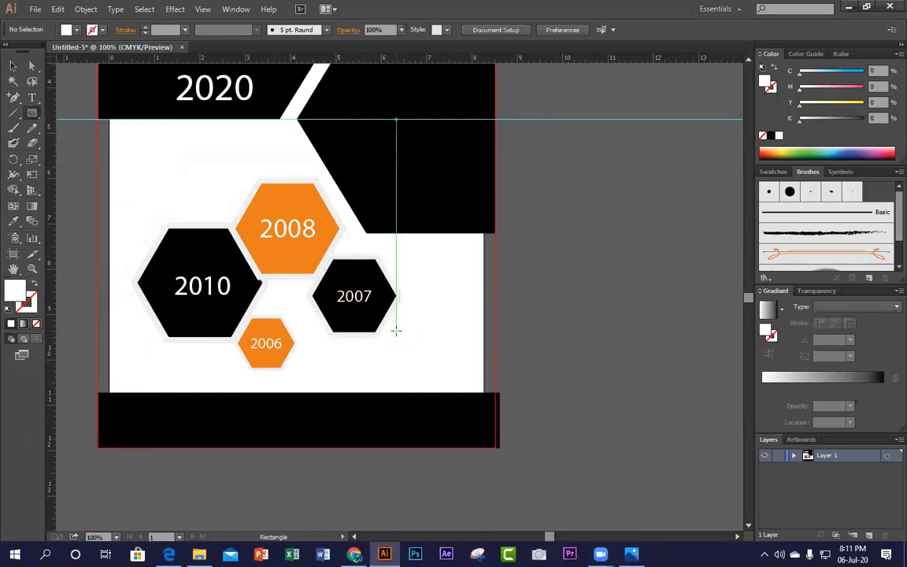
mouse_move(395, 331)
mouse_down()
mouse_move(486, 381)
mouse_move(495, 369)
mouse_up()
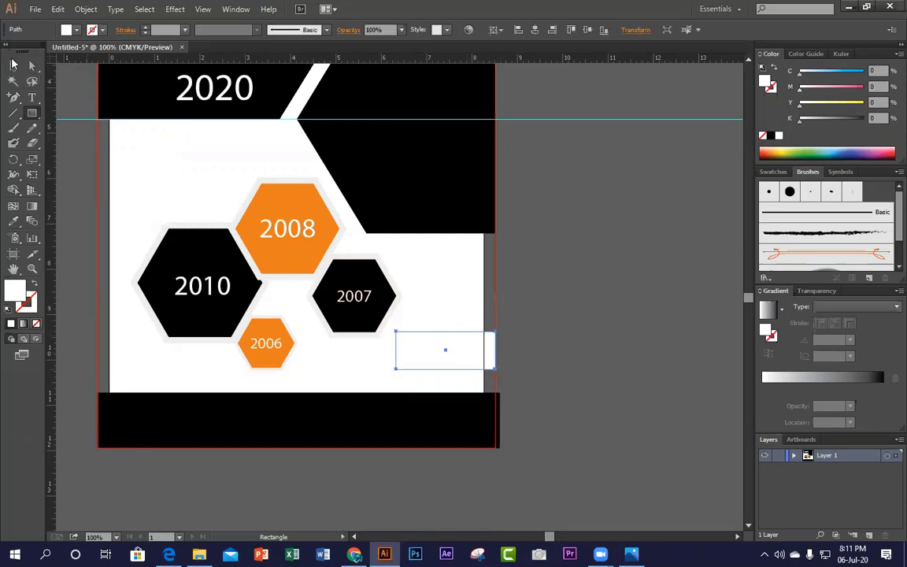
click(13, 67)
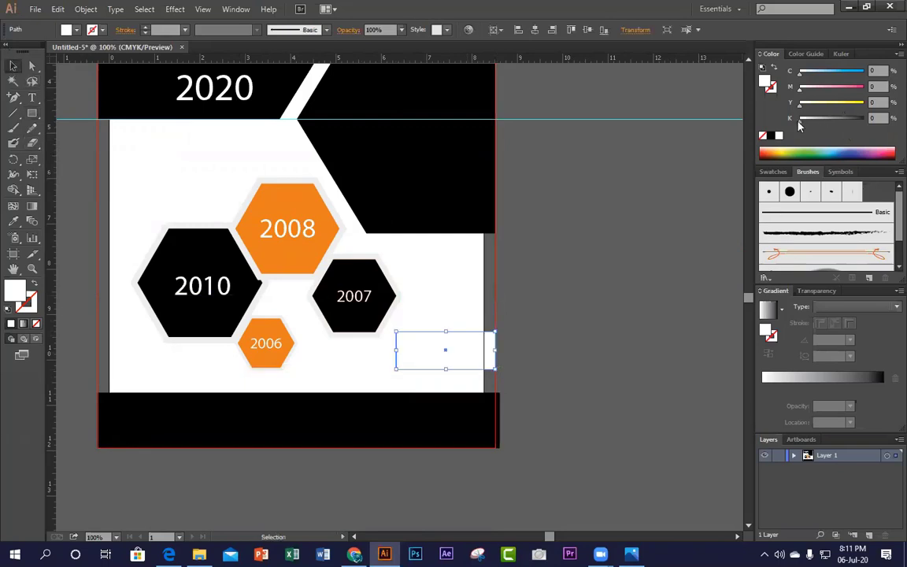
drag(800, 122, 863, 122)
click(551, 328)
click(400, 356)
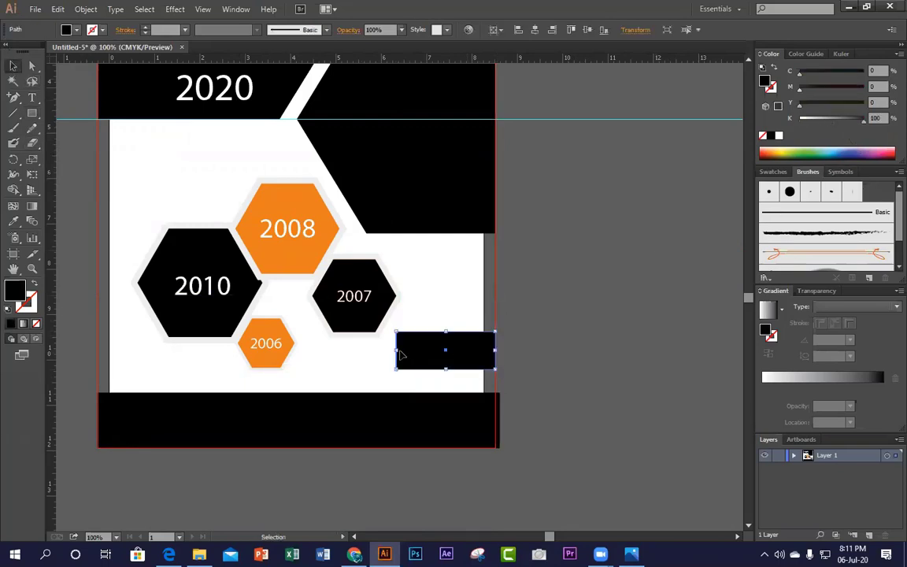
Step: Raise the top edge of the small black rectangle slightly and reshape its left corners so the left side slants like the reference
drag(396, 353, 390, 356)
drag(442, 331, 443, 326)
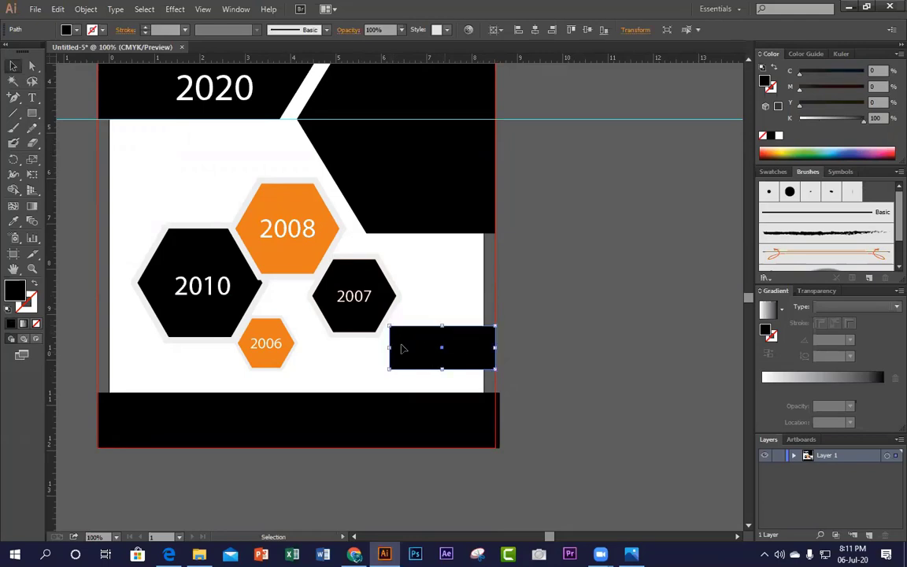
drag(393, 347, 396, 347)
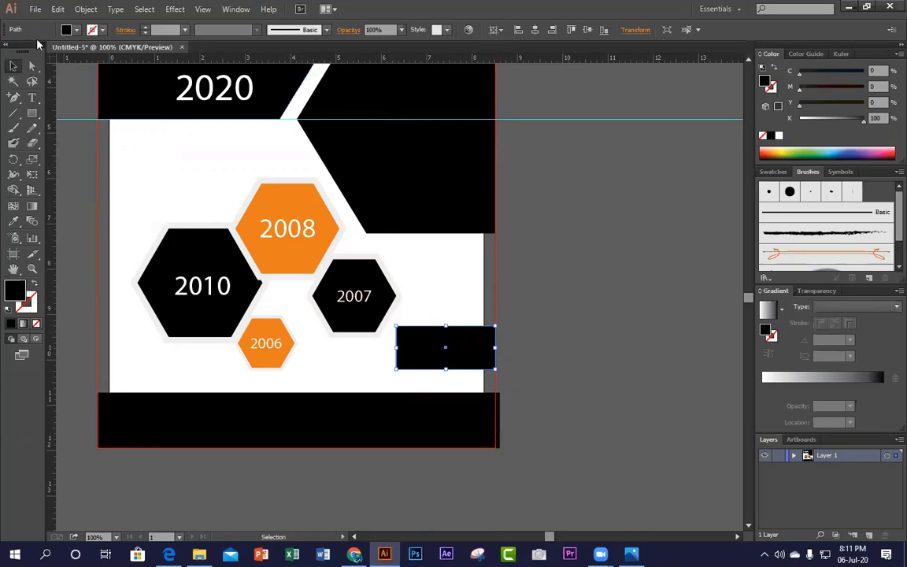
click(32, 67)
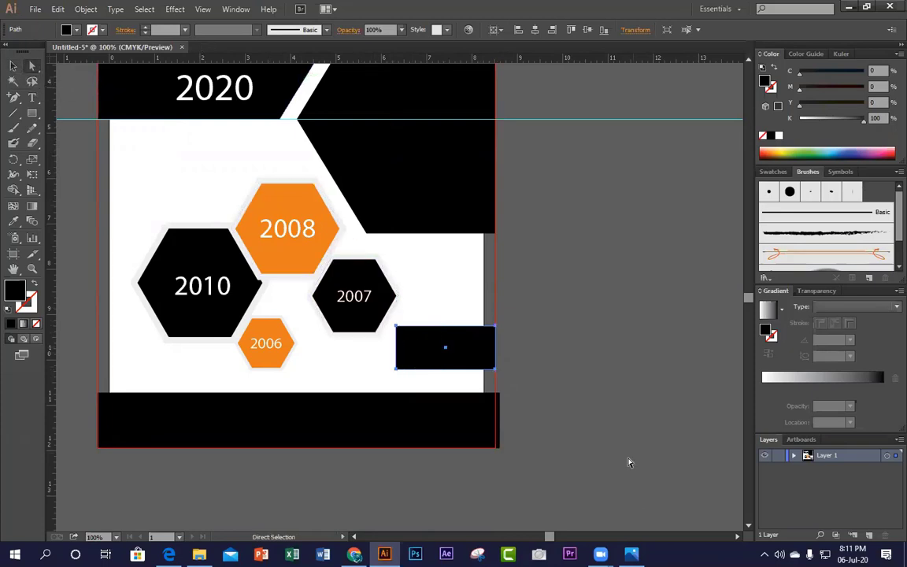
click(630, 553)
key(alt+Tab)
drag(396, 329, 368, 349)
click(13, 65)
click(543, 259)
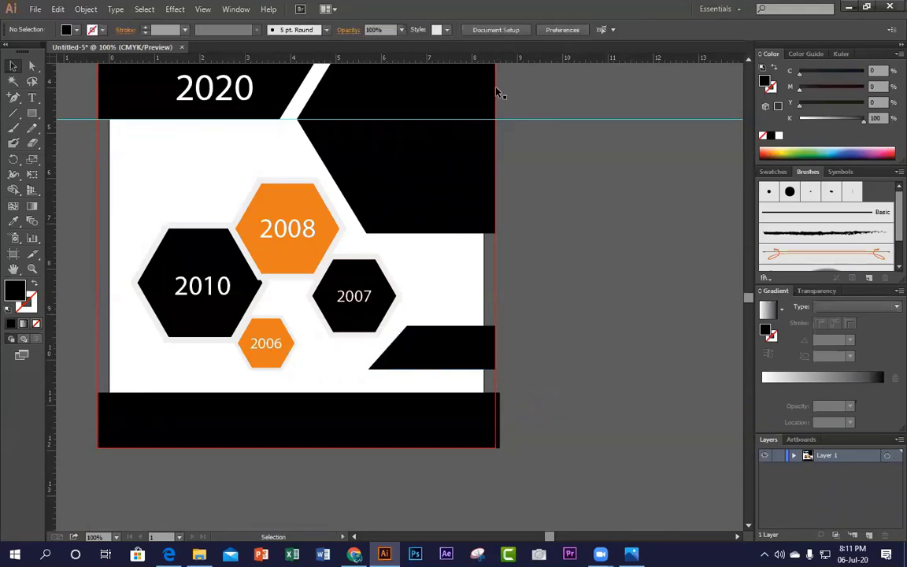
Step: Extend the bottom edge of the slanted black shape slightly downward
click(457, 342)
drag(432, 370, 433, 378)
click(566, 389)
Step: View the whole flyer, switch to the course outline PDF to review the Class 1-2 Illustrator topics, and return to the flyer
scroll(539, 380, up, 3)
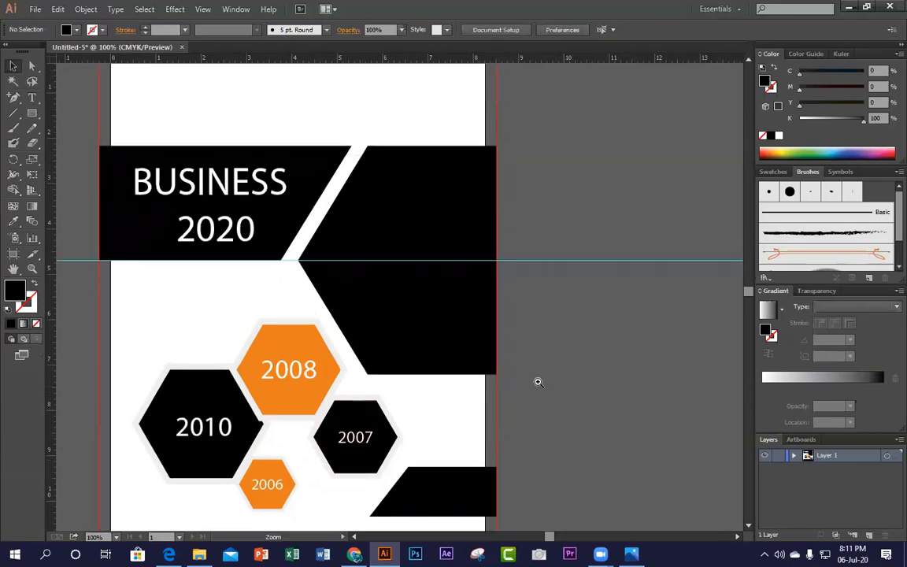
alt+click(422, 303)
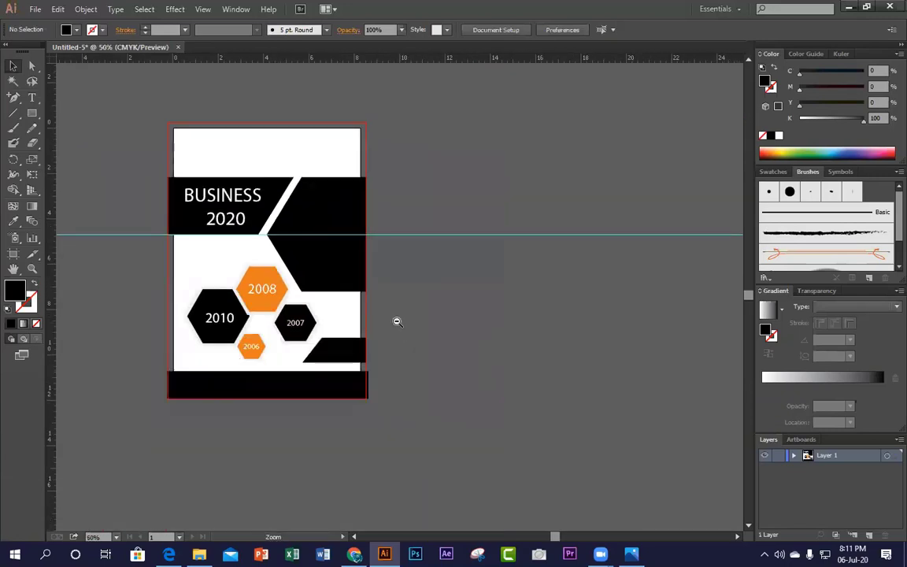
click(293, 236)
alt+click(445, 287)
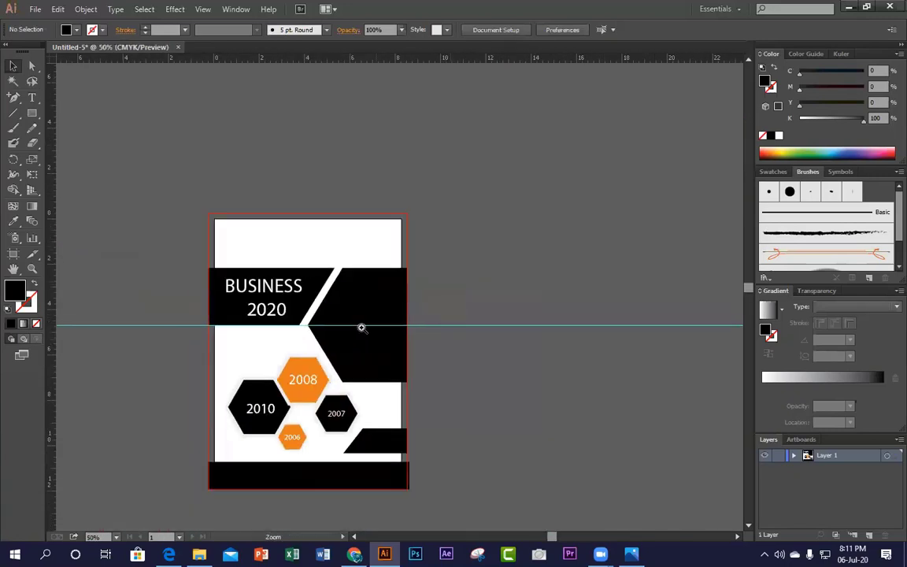
key(ctrl+equal)
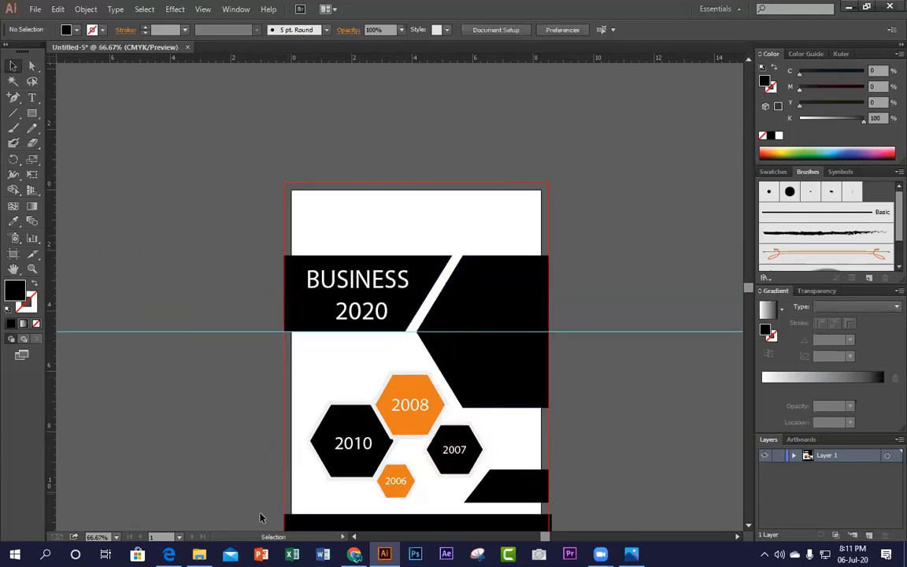
click(169, 554)
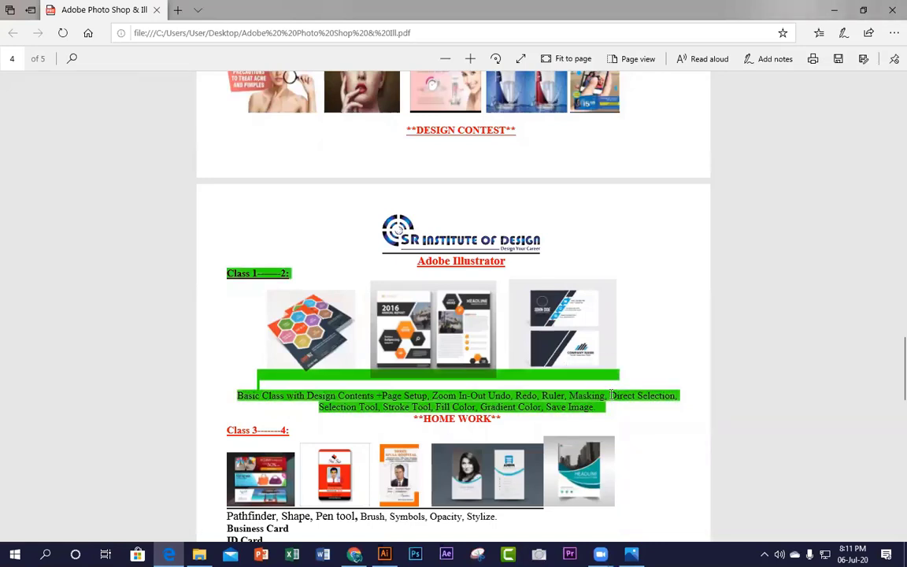
drag(641, 394, 502, 407)
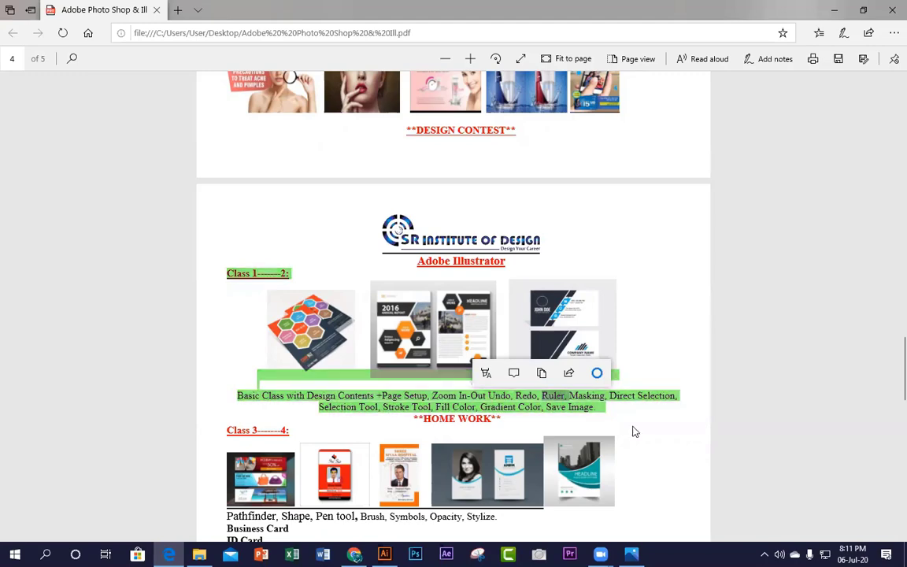
click(833, 10)
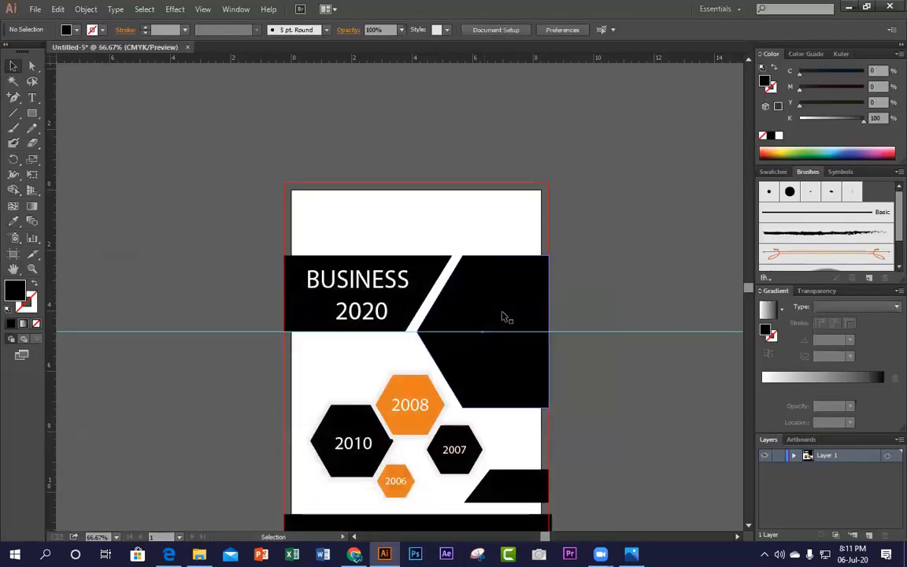
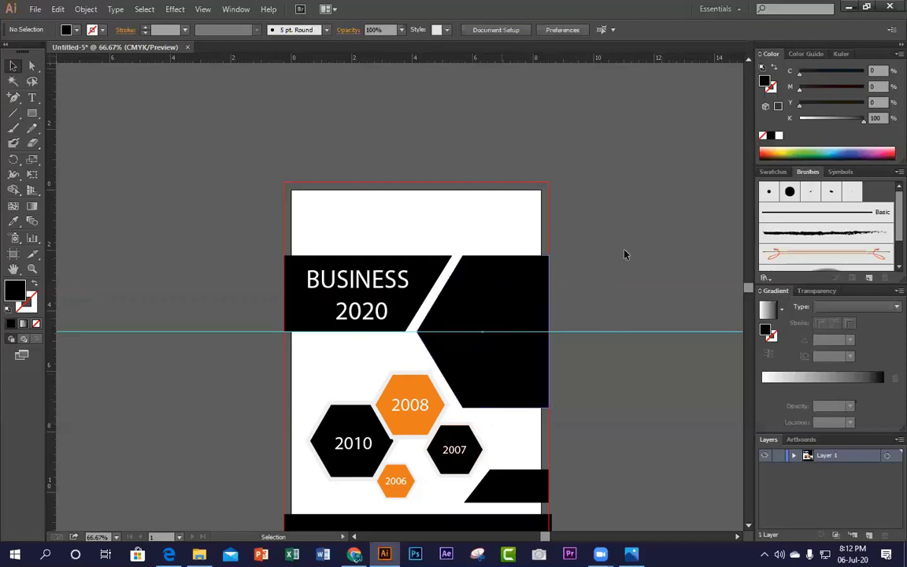
Step: Undo the recent size and slant edits of the lower-right black shape and redo them
key(a)
click(526, 482)
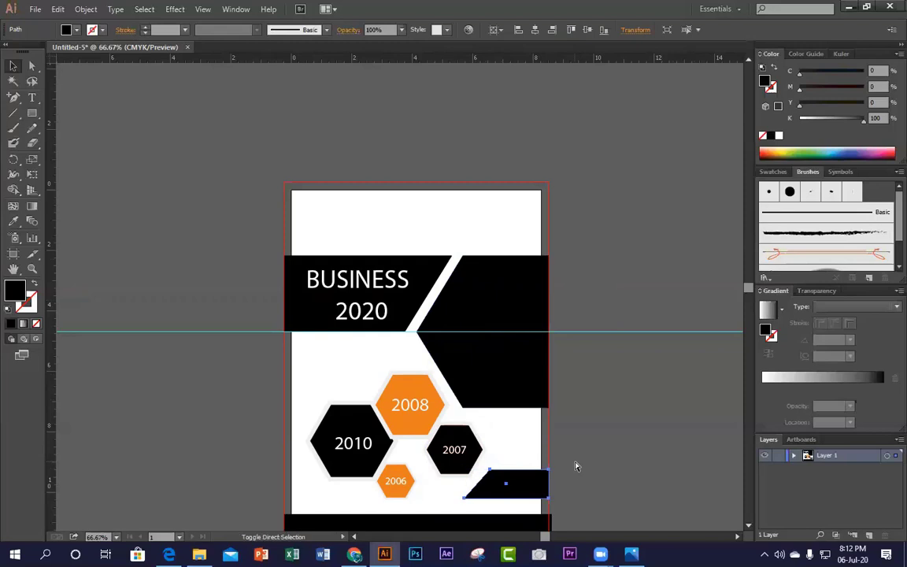
key(Down)
key(Down)
key(Down)
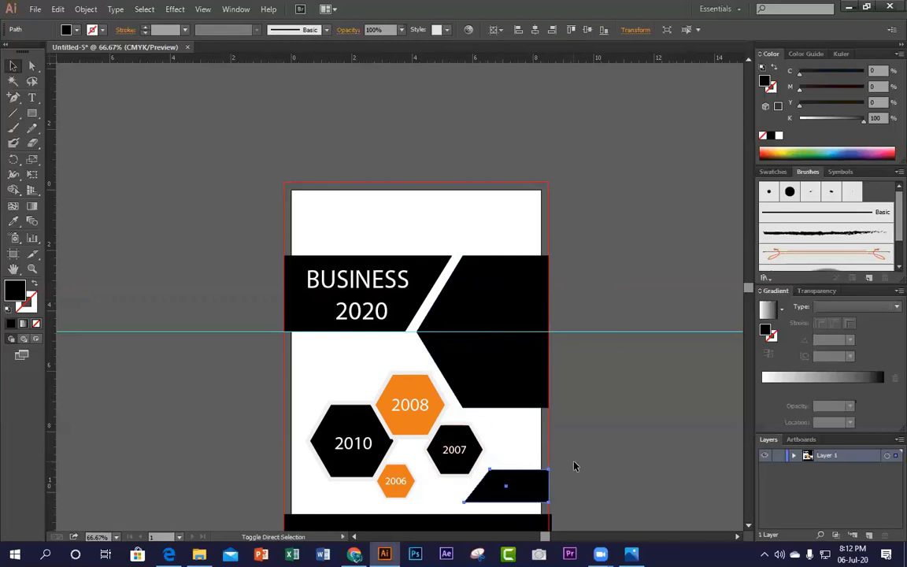
key(alt)
key(ctrl+z)
key(ctrl+z)
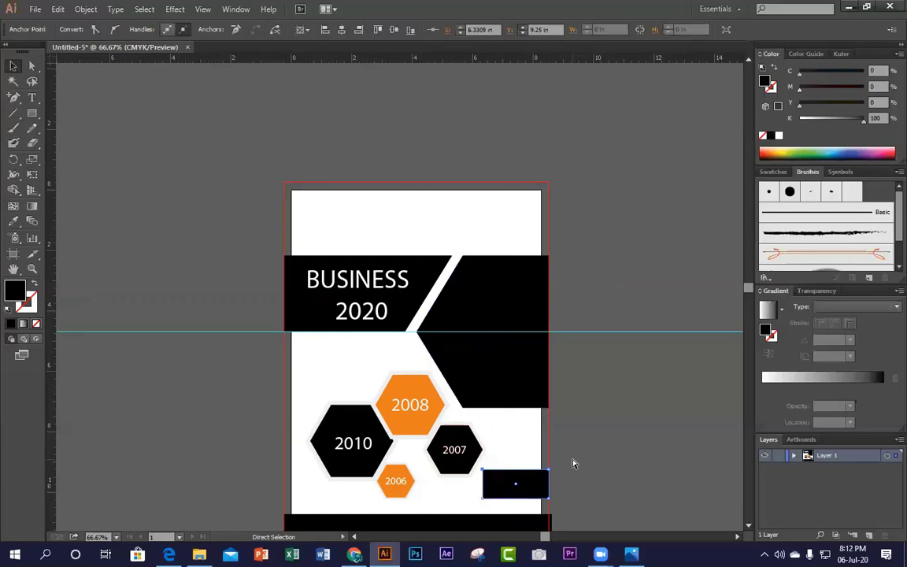
key(ctrl+shift+z)
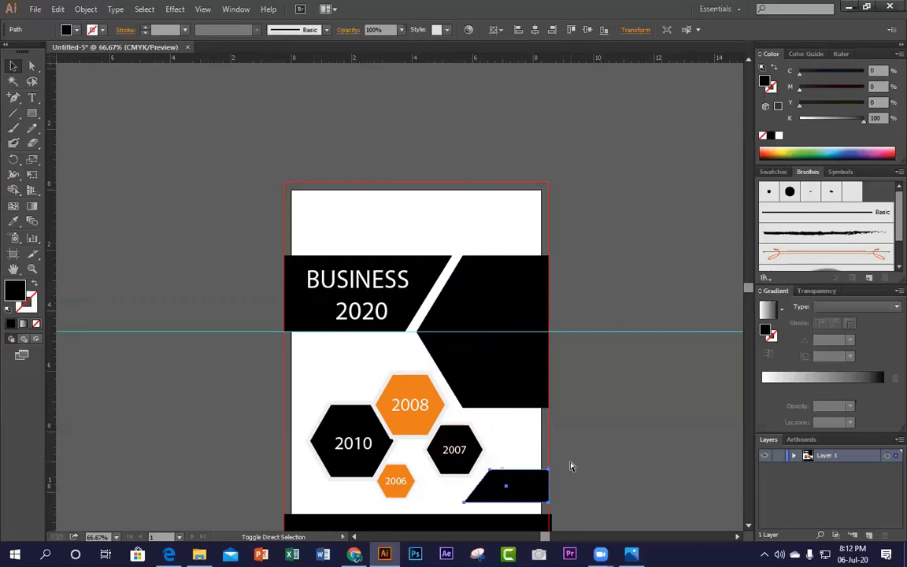
click(570, 467)
Step: Place the nature-5189634 photo from the Downloads folder as a linked image over the upper part of the flyer
scroll(583, 441, down, 1)
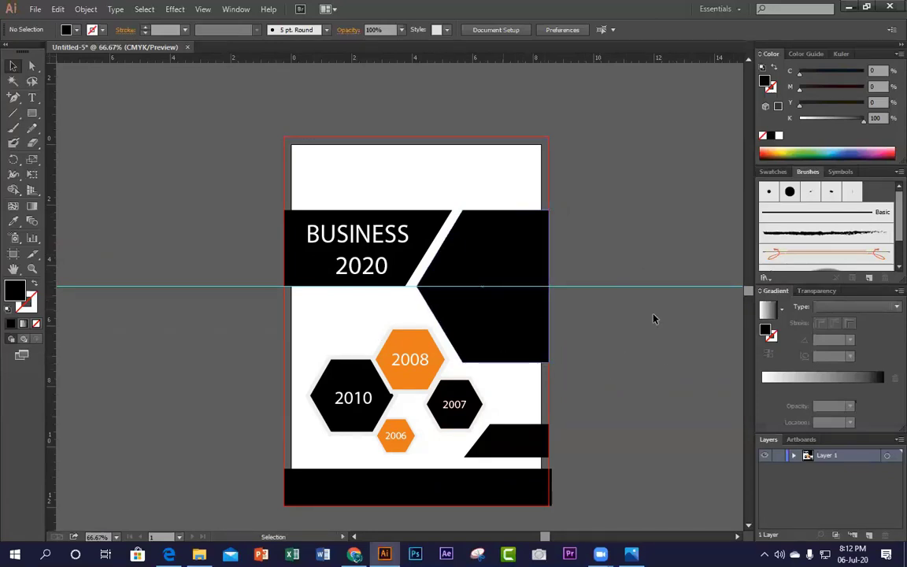
key(space)
drag(581, 193, 485, 214)
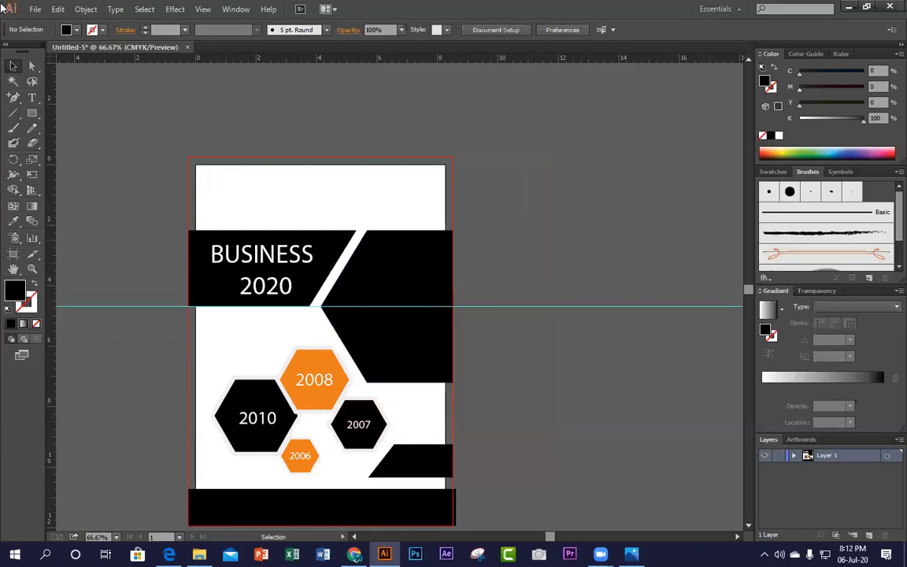
click(33, 9)
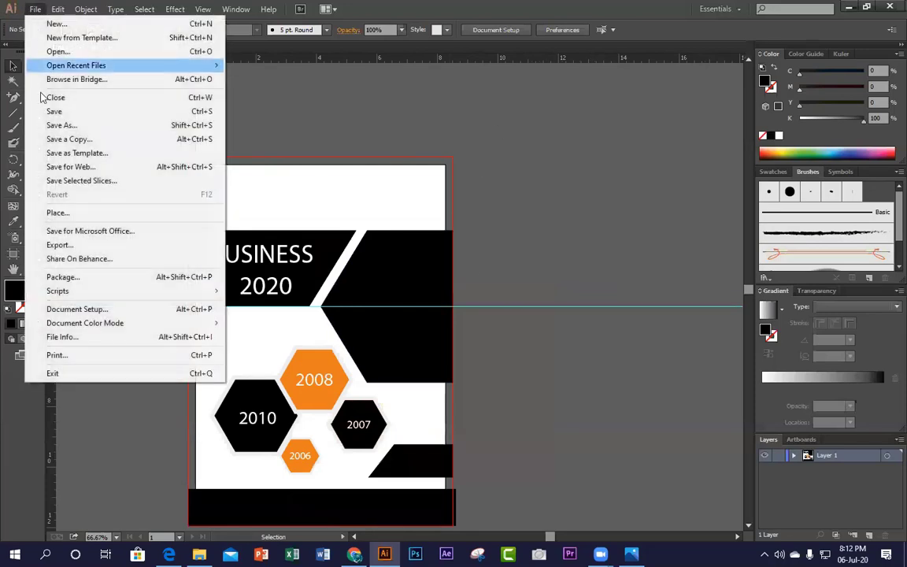
click(67, 213)
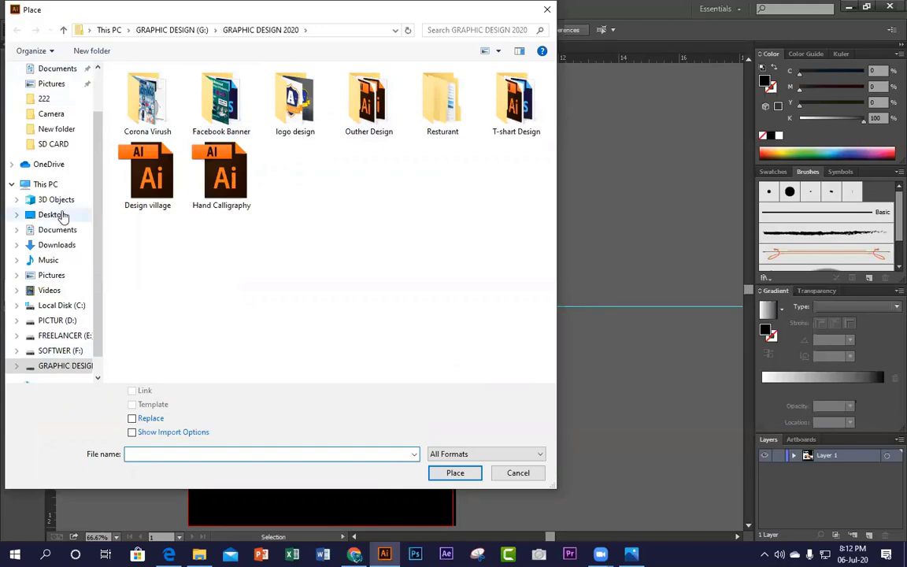
click(56, 245)
scroll(385, 253, down, 10)
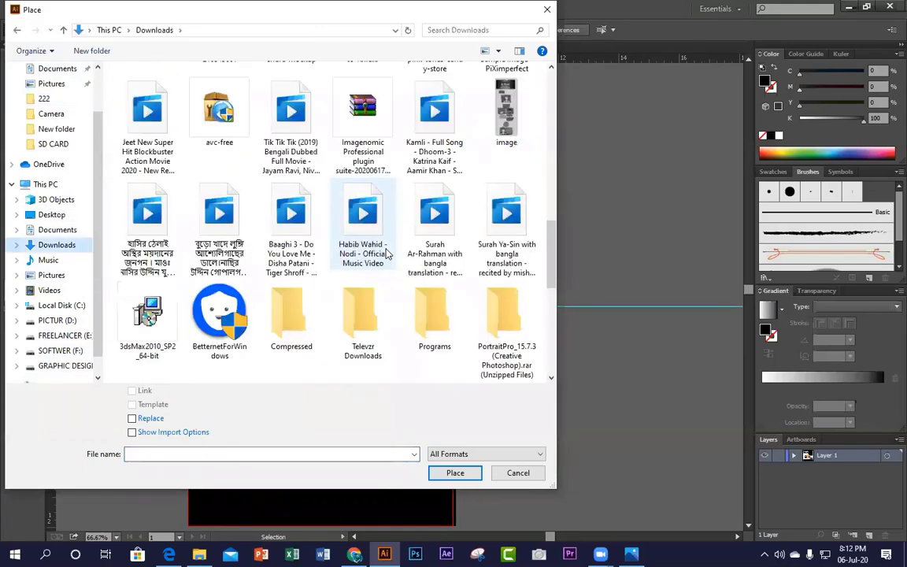
scroll(385, 252, up, 3)
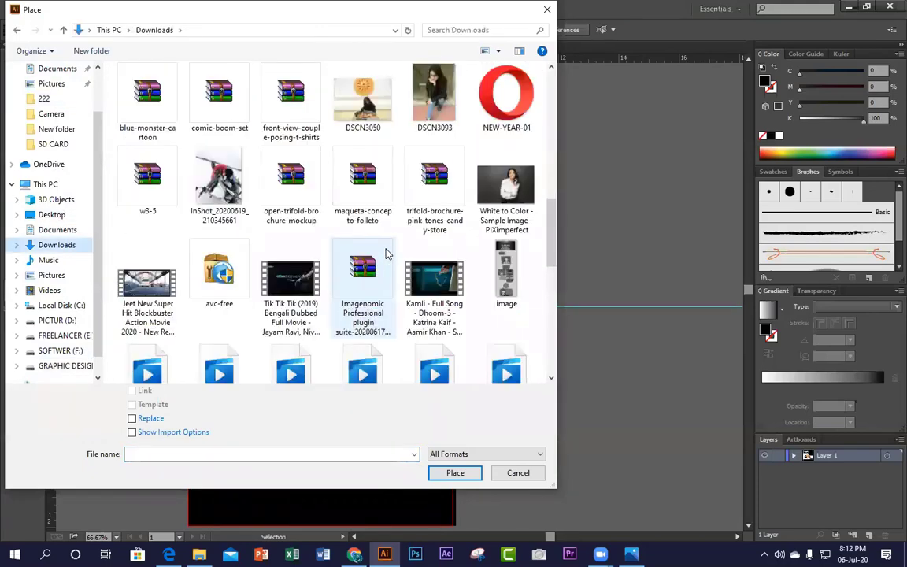
scroll(385, 253, down, 2)
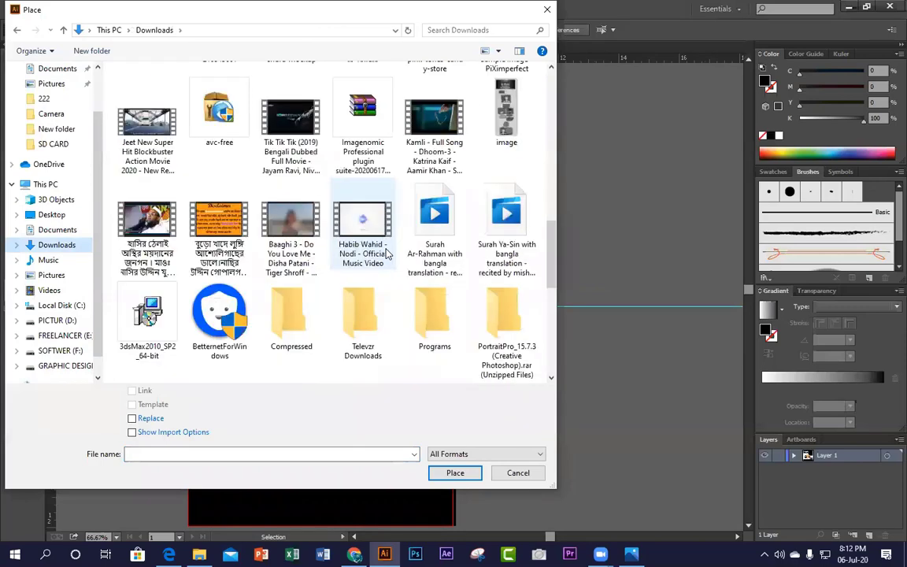
scroll(387, 253, up, 3)
scroll(386, 253, up, 3)
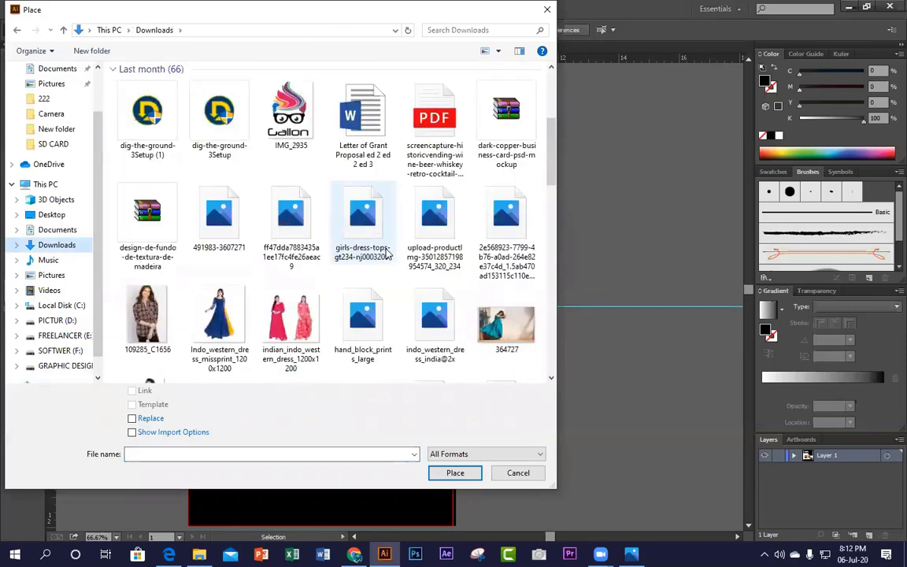
scroll(386, 253, up, 3)
scroll(386, 253, down, 6)
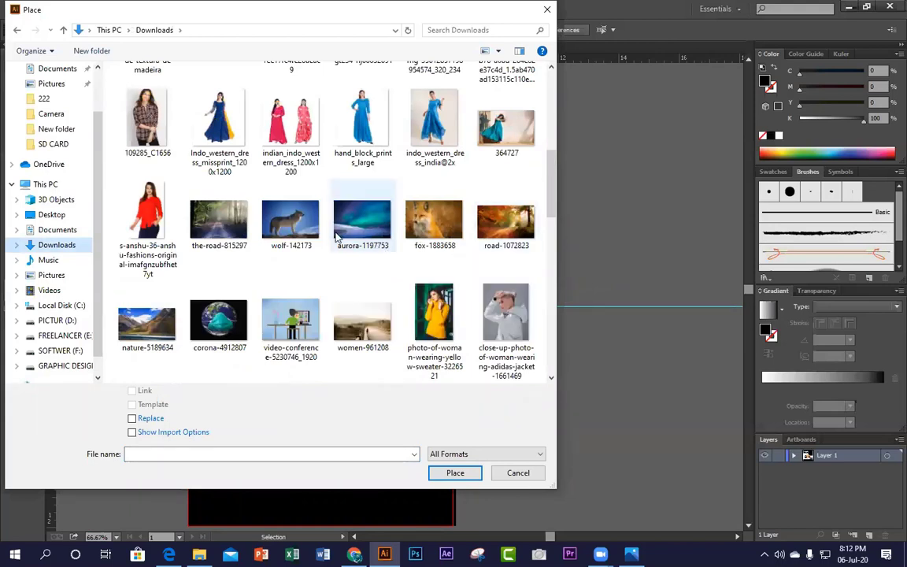
click(135, 311)
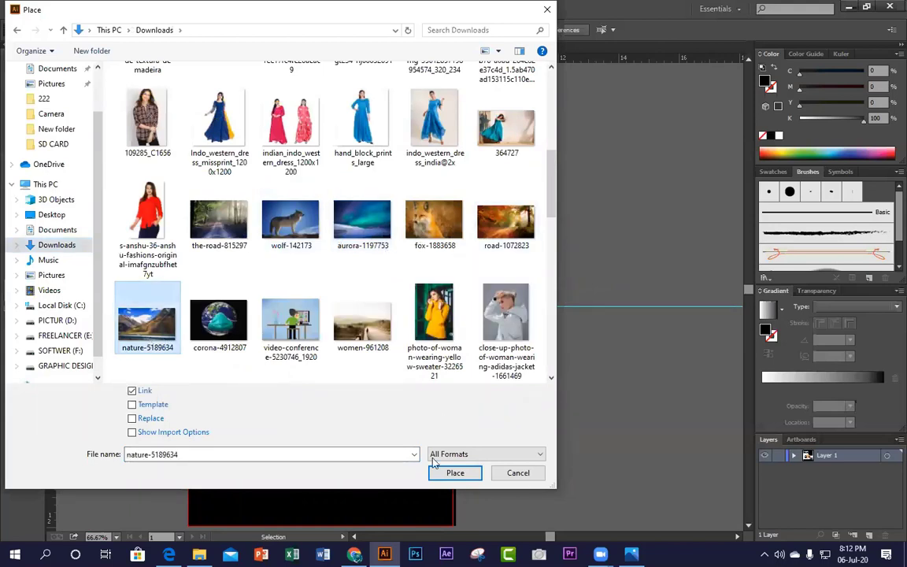
click(455, 473)
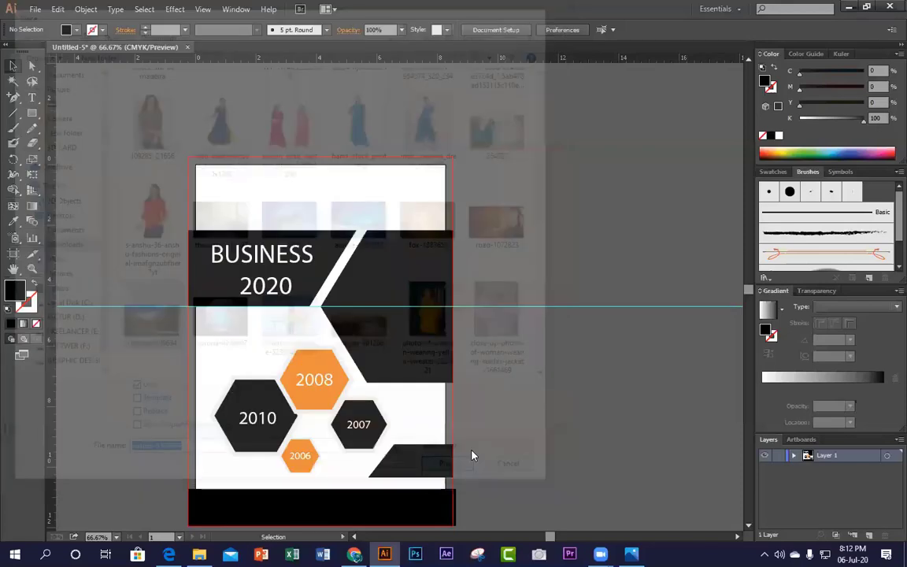
drag(305, 87, 676, 386)
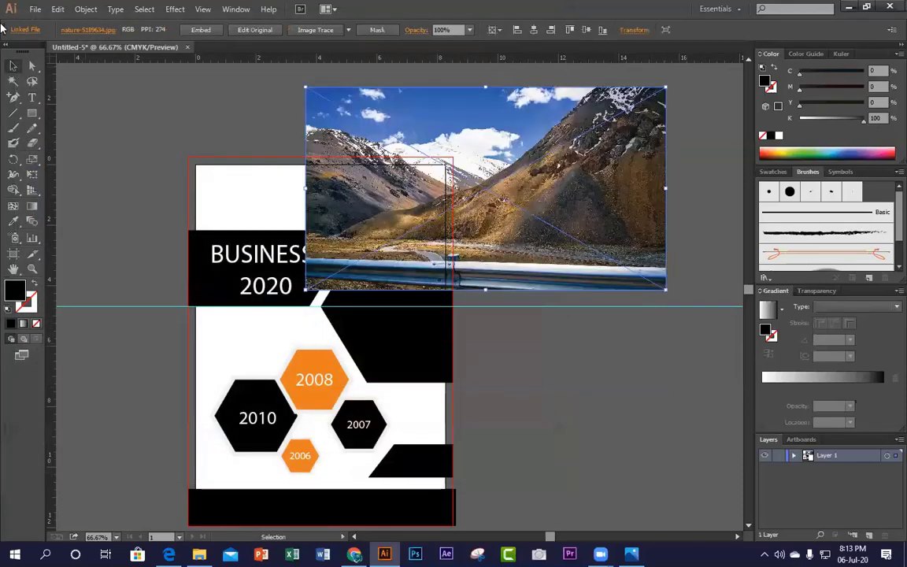
Step: Move the mountain photo down over the large black shape beside the title banner and embed it in the document
click(687, 153)
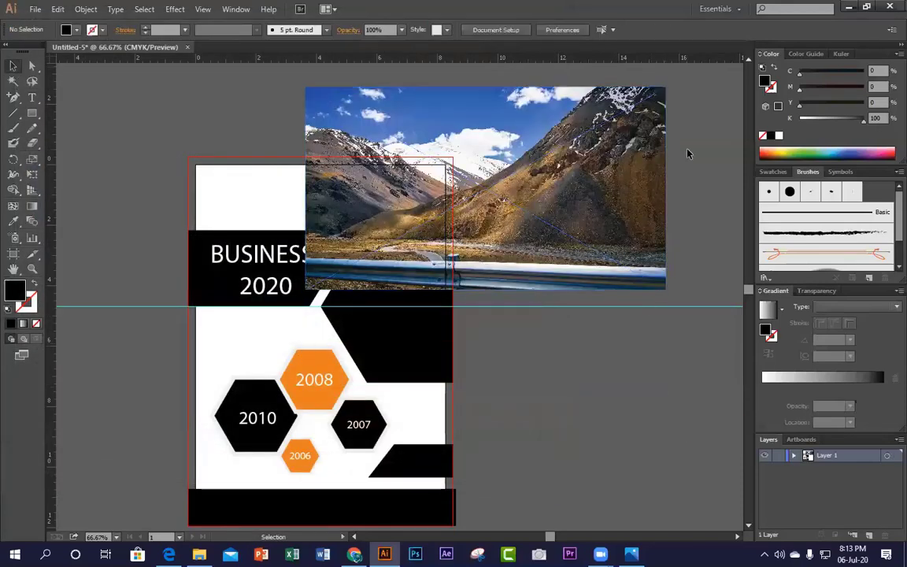
click(559, 197)
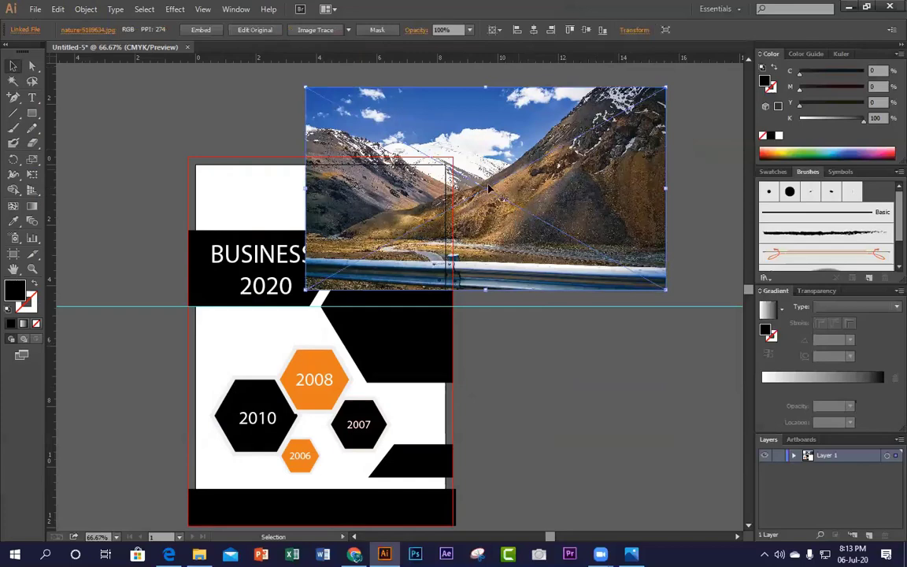
scroll(443, 382, right, 4)
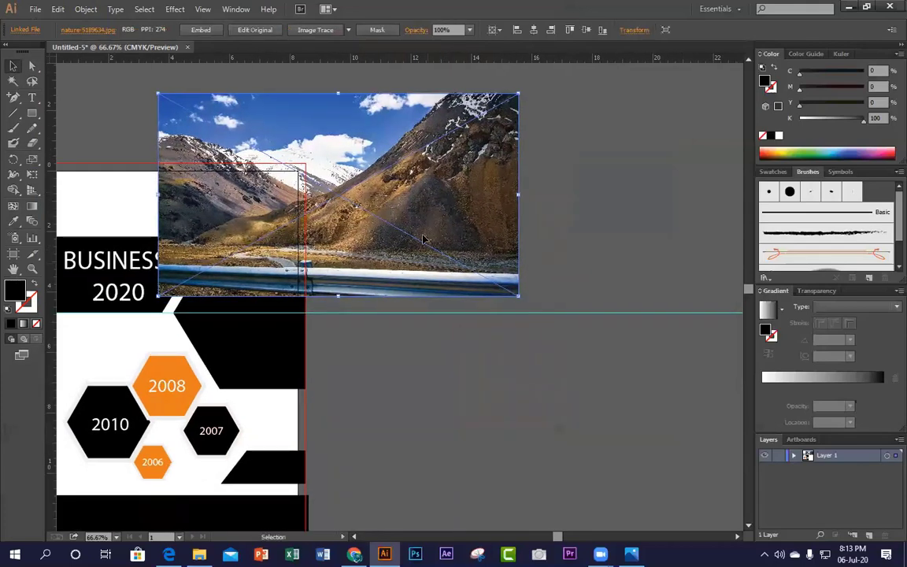
drag(423, 238, 457, 331)
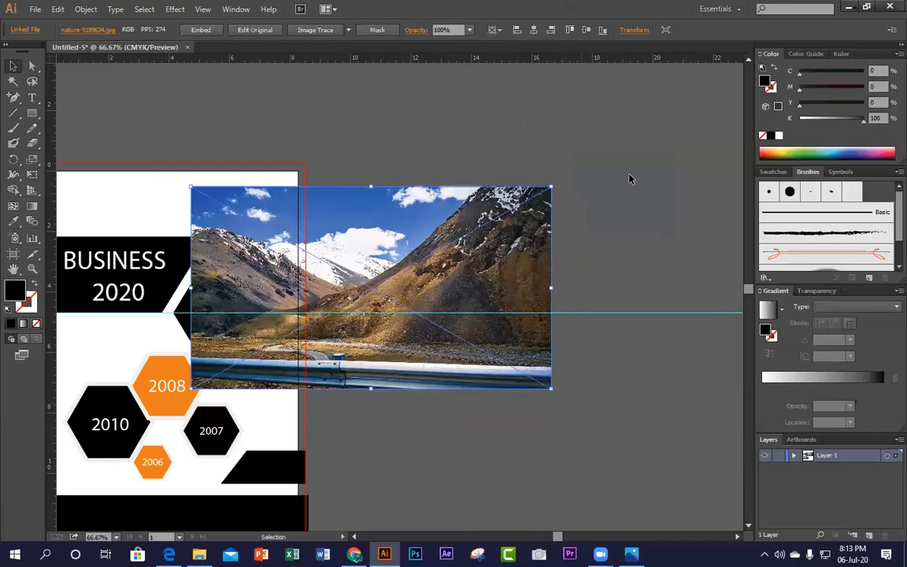
scroll(309, 181, left, 2)
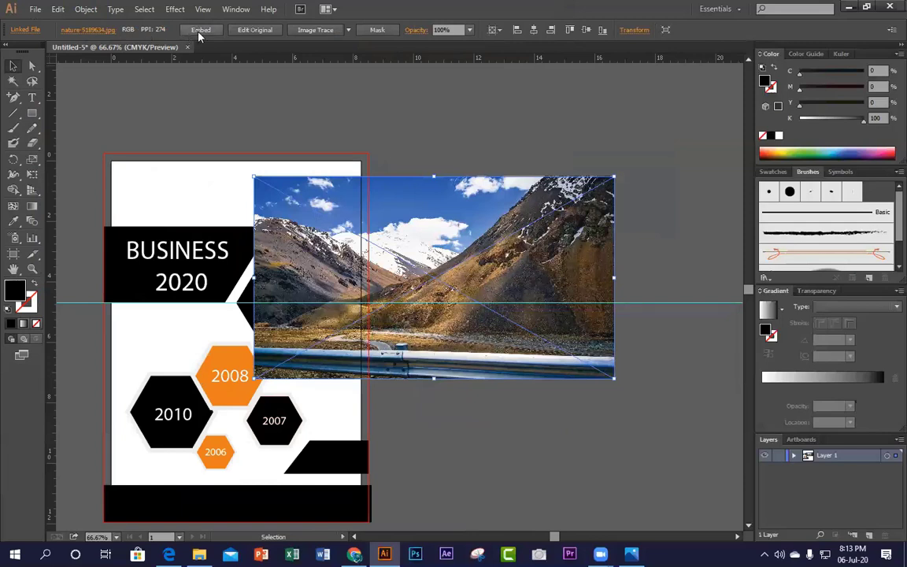
click(201, 31)
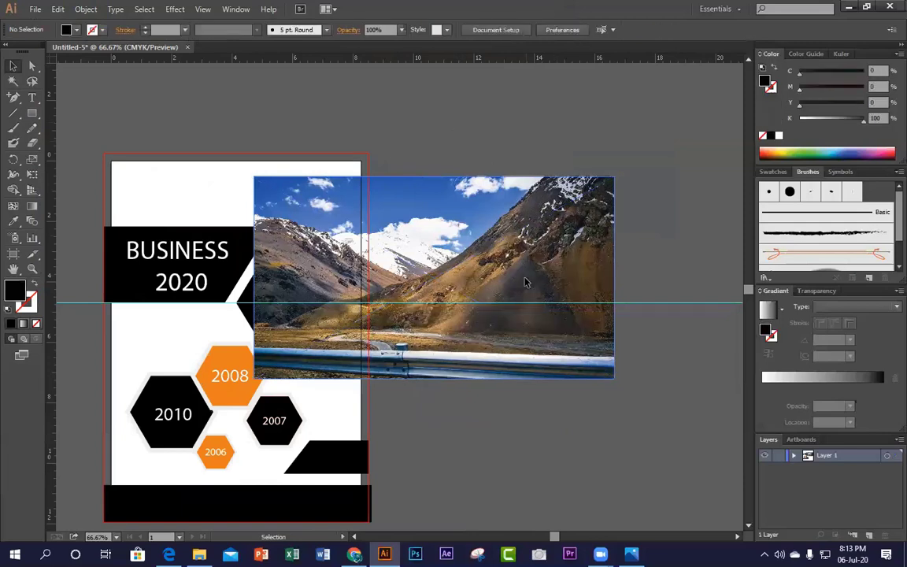
Step: Scale the embedded photo down proportionally to roughly the height of the large black shape and move it over that shape
drag(661, 198, 417, 288)
click(510, 415)
drag(382, 350, 310, 230)
drag(380, 319, 390, 348)
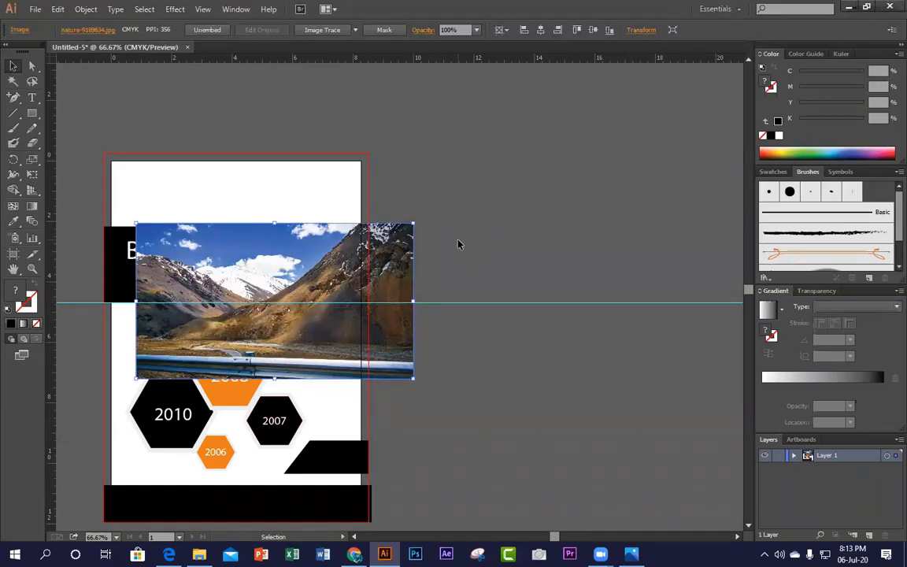
Step: Set the photo's opacity to 50% and shift it right so that it fully covers the large black shape
click(476, 226)
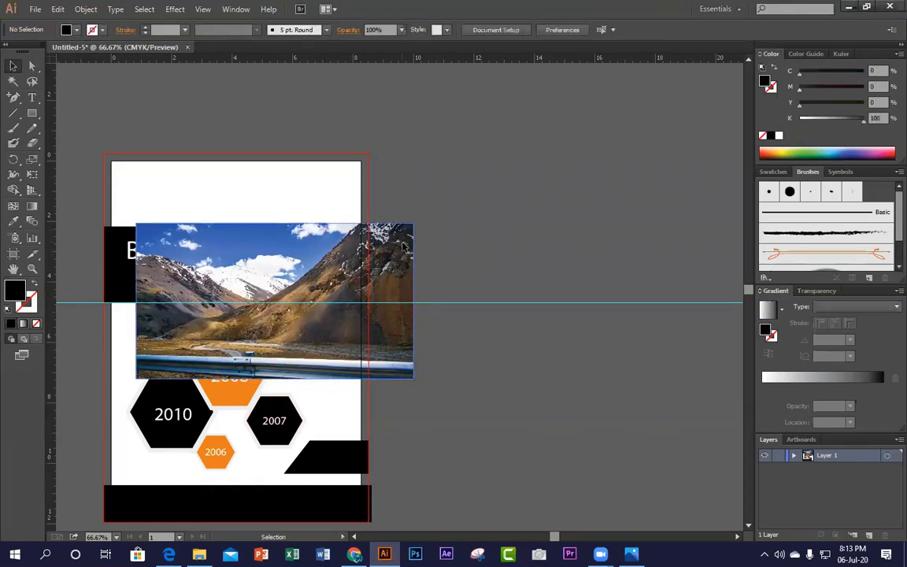
click(403, 247)
click(476, 30)
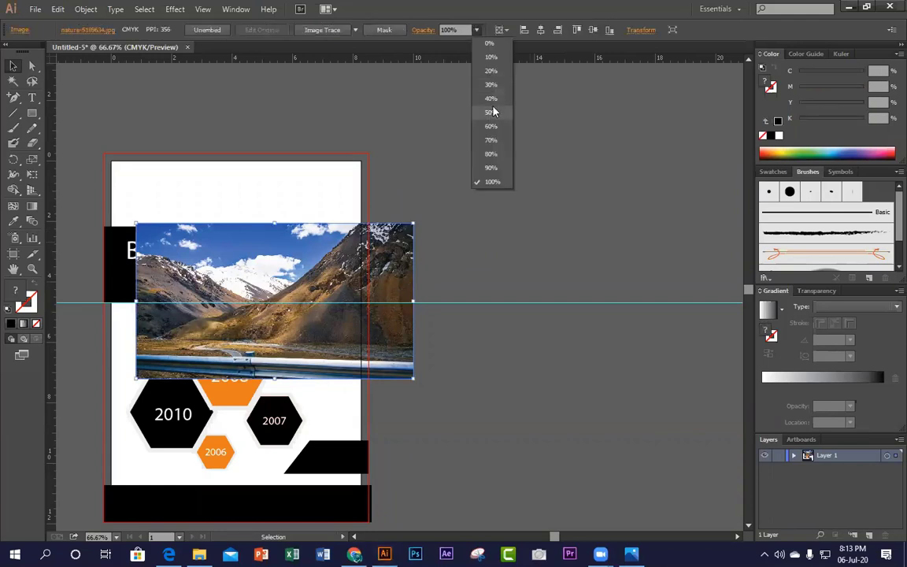
click(492, 114)
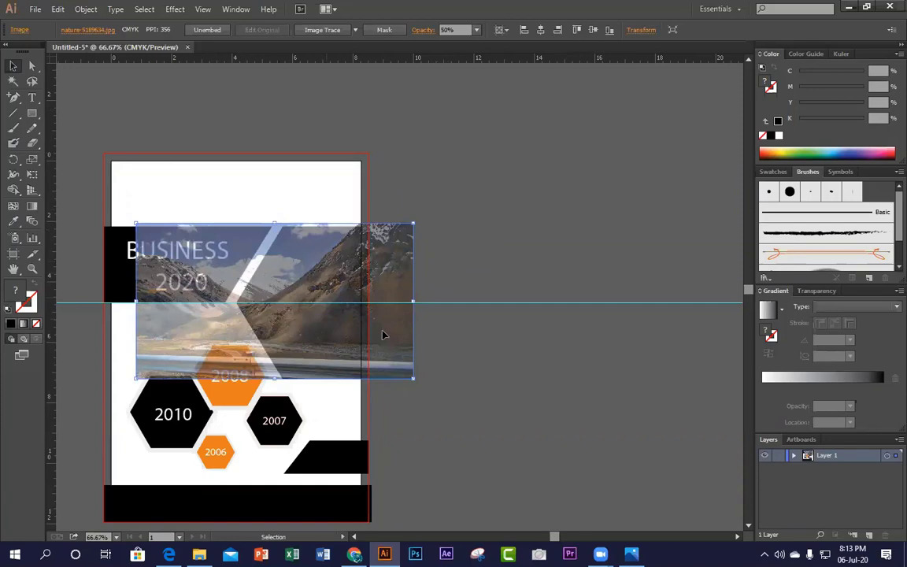
drag(384, 256, 429, 249)
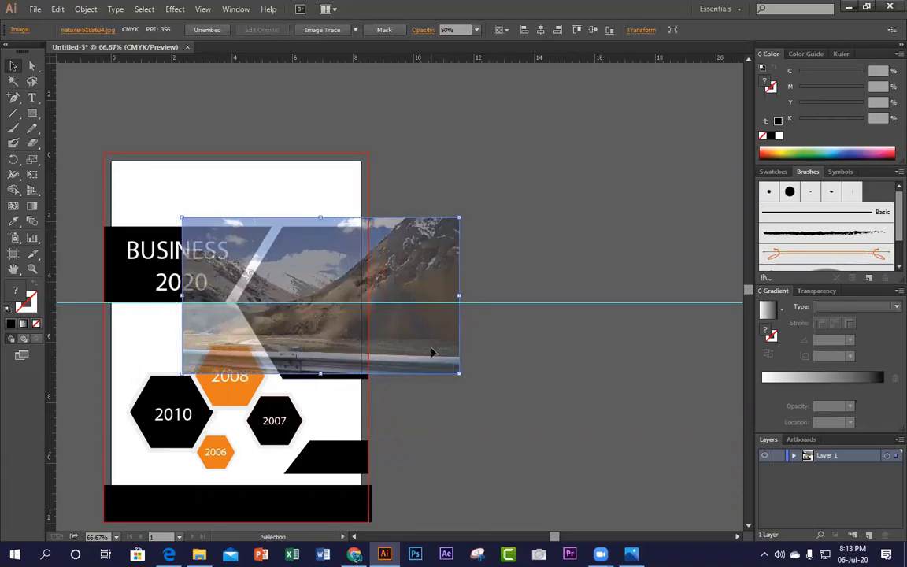
drag(427, 342, 428, 341)
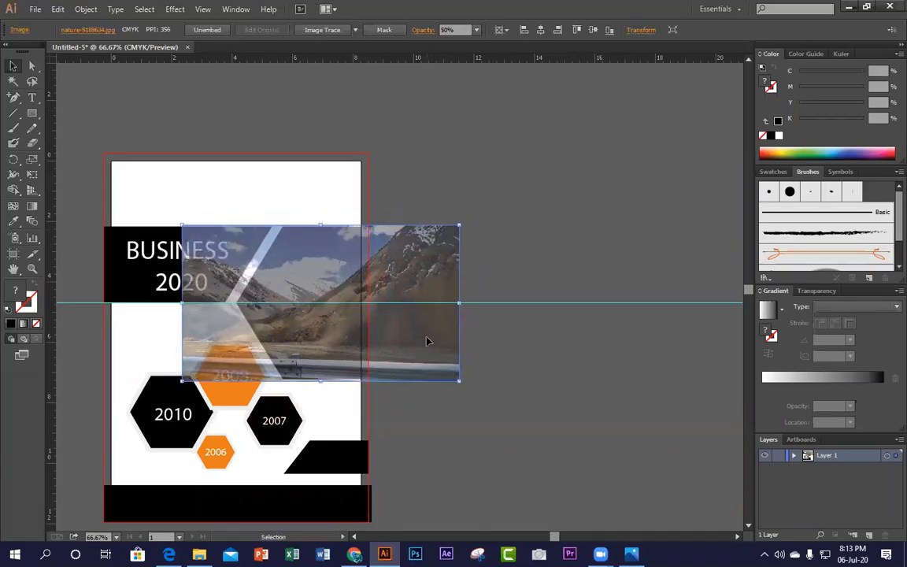
Step: Set the mountain photo's opacity back to 100%
click(547, 258)
click(422, 256)
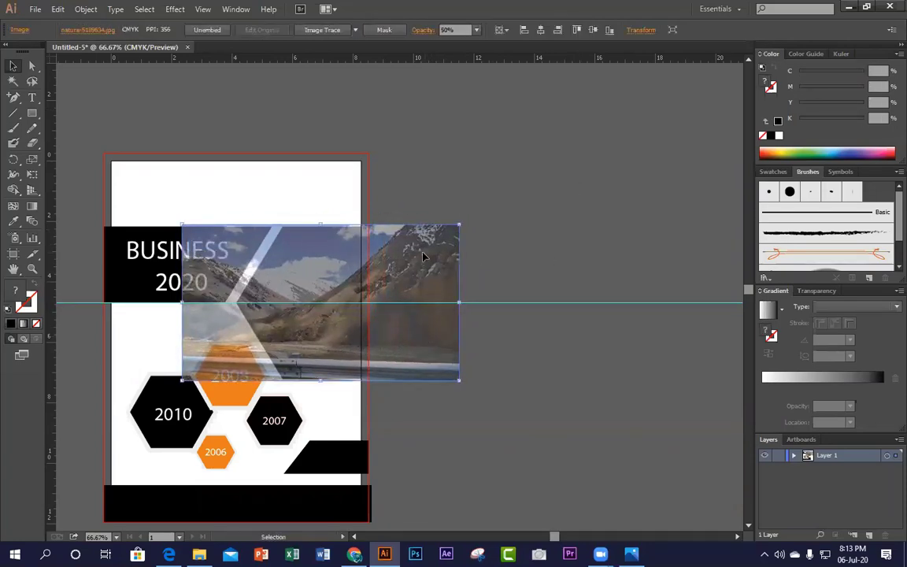
click(476, 30)
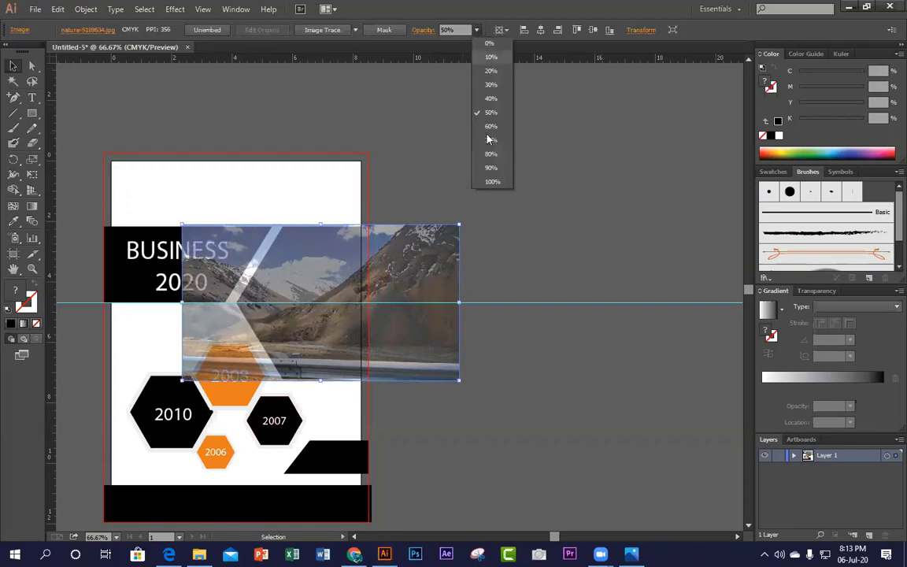
click(492, 182)
click(373, 235)
click(411, 259)
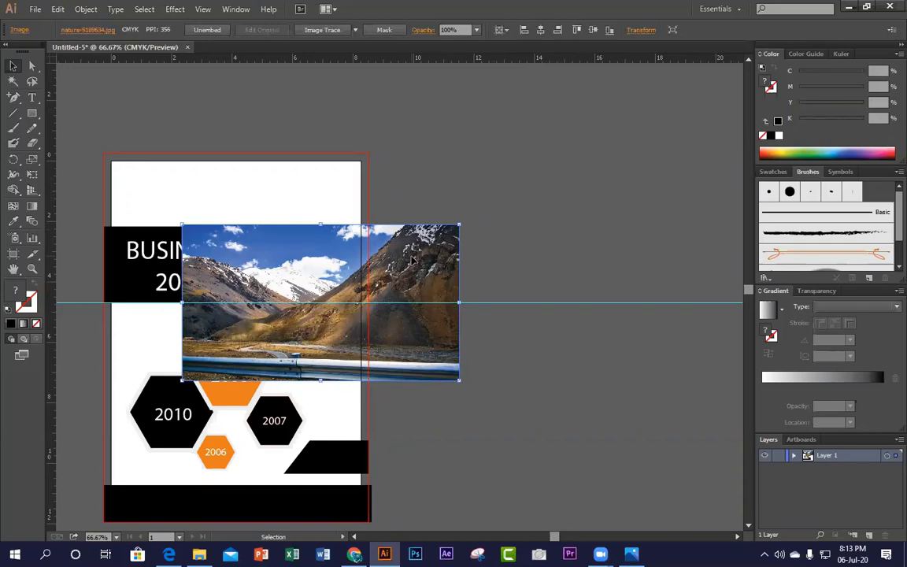
key(ctrl+equal)
drag(525, 326, 454, 292)
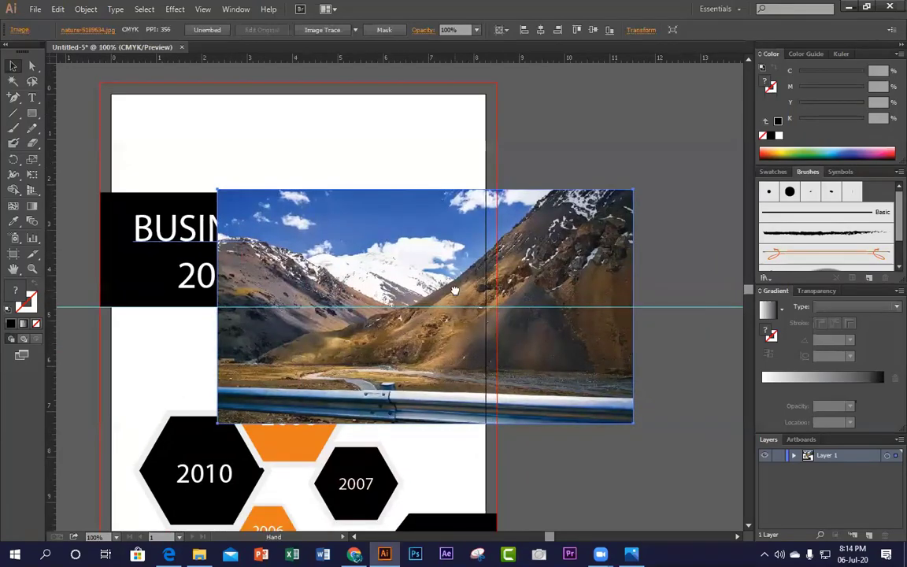
click(589, 152)
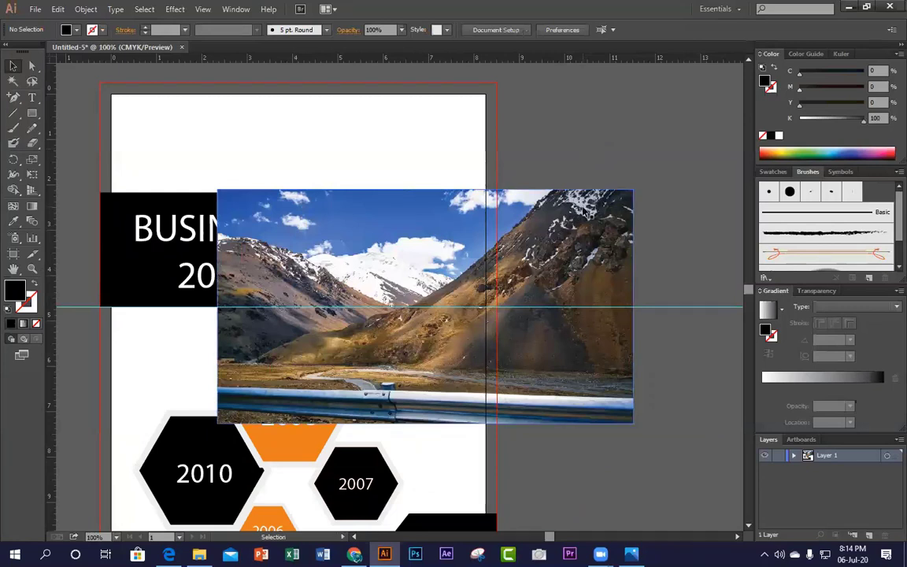
click(583, 211)
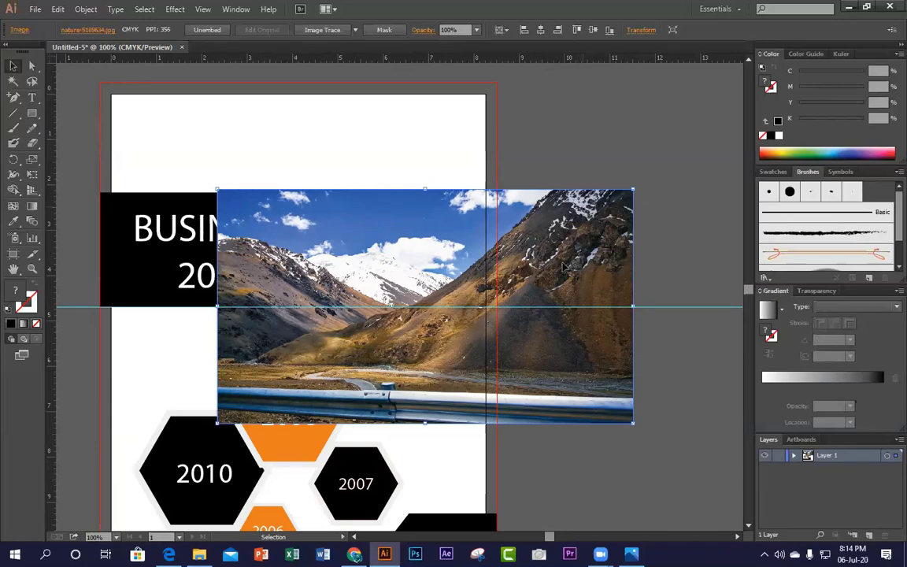
click(513, 90)
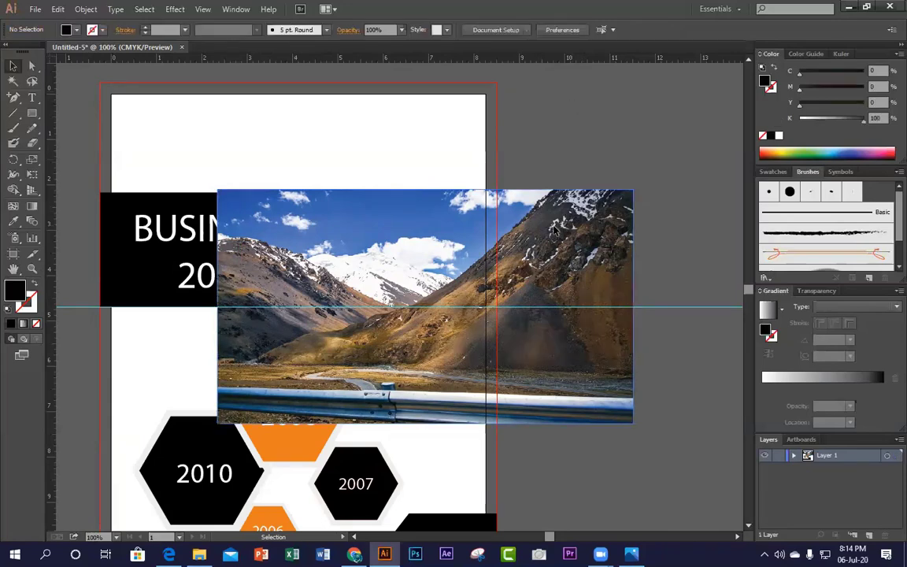
click(613, 228)
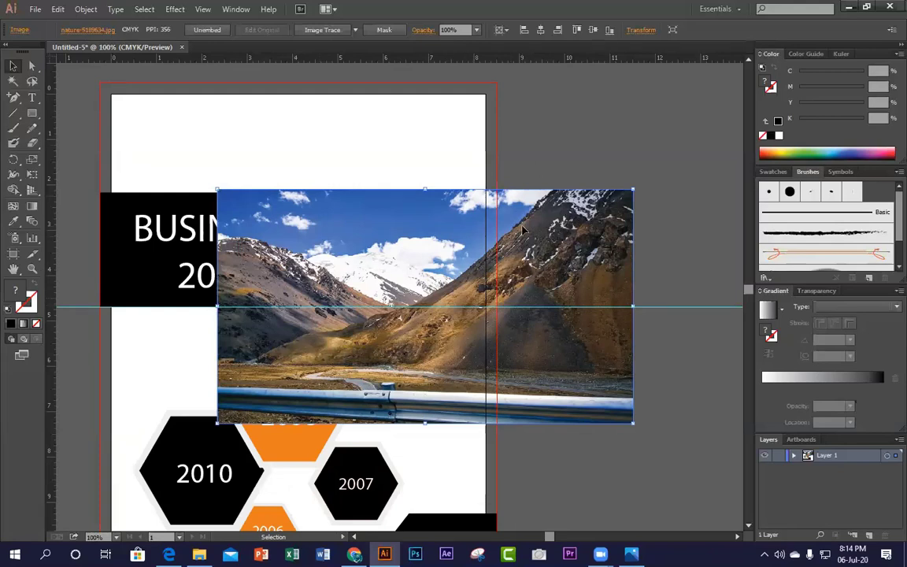
click(642, 242)
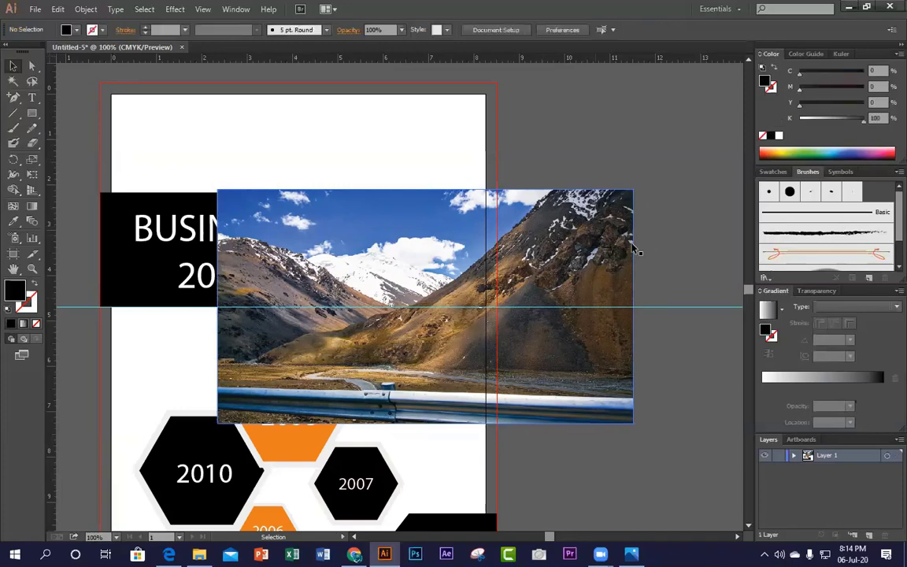
Step: Open the stacking-order arrangement options for the mountain photo
click(542, 222)
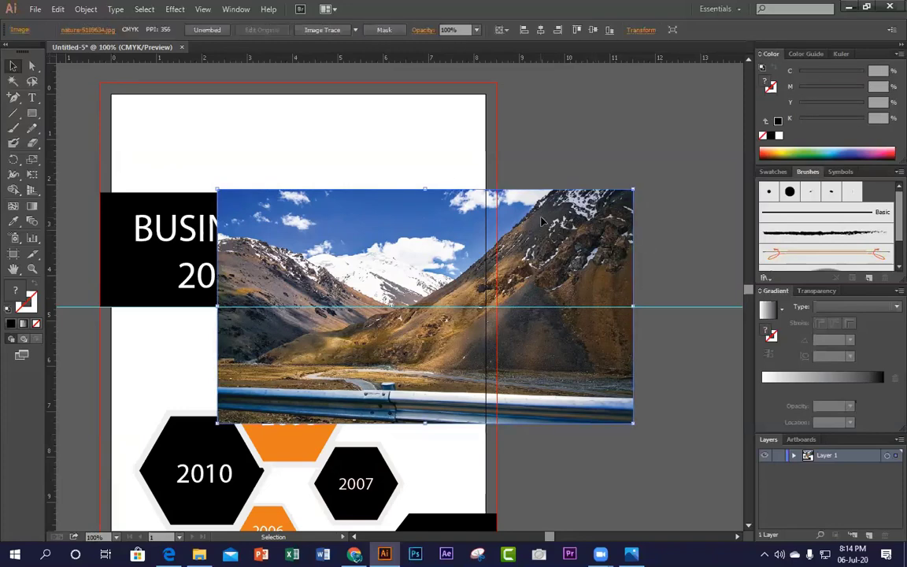
right_click(542, 222)
mouse_move(602, 294)
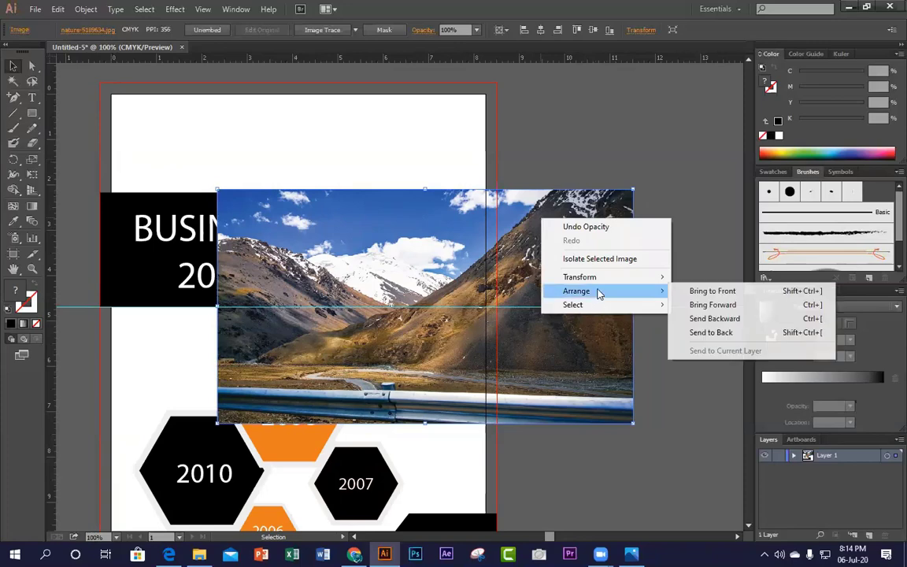